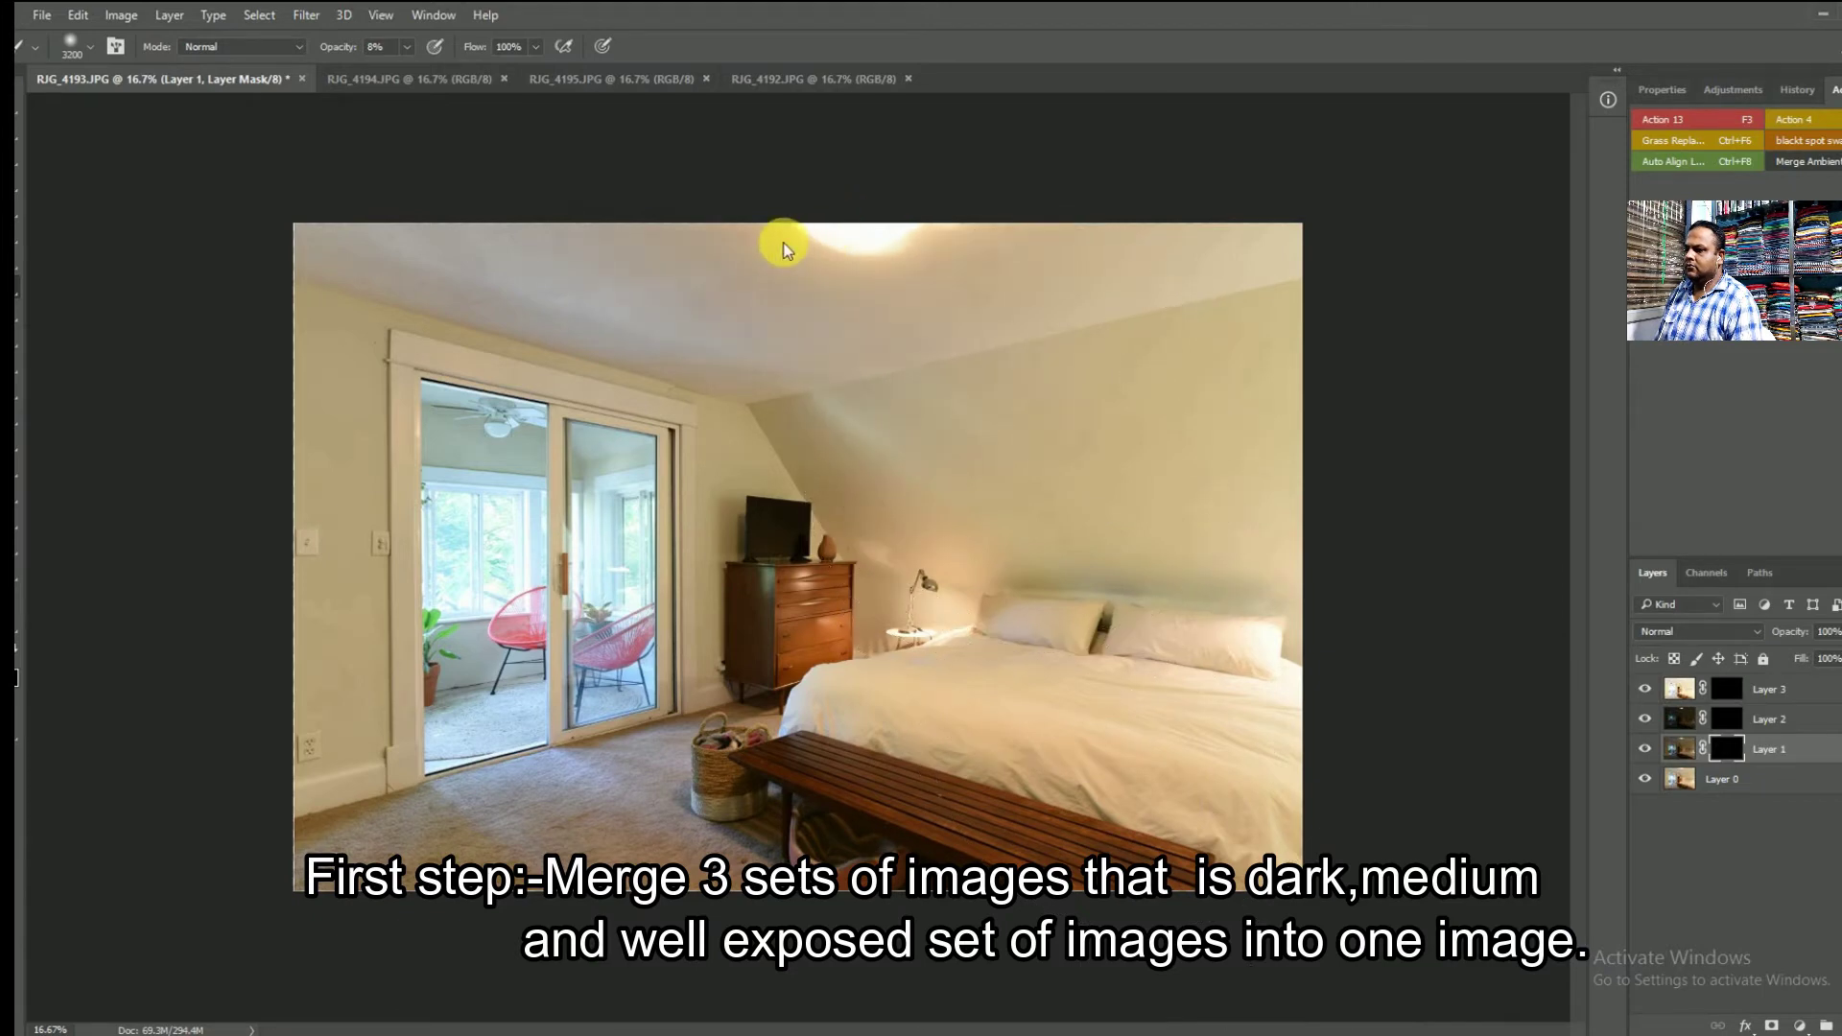
- Paint Layer 1's mask at 8% brush opacity over the ceiling and sloped wall to blend in the medium exposure
key("bracketleft")
left_click_drag(975, 486, 943, 489)
key("bracketleft")
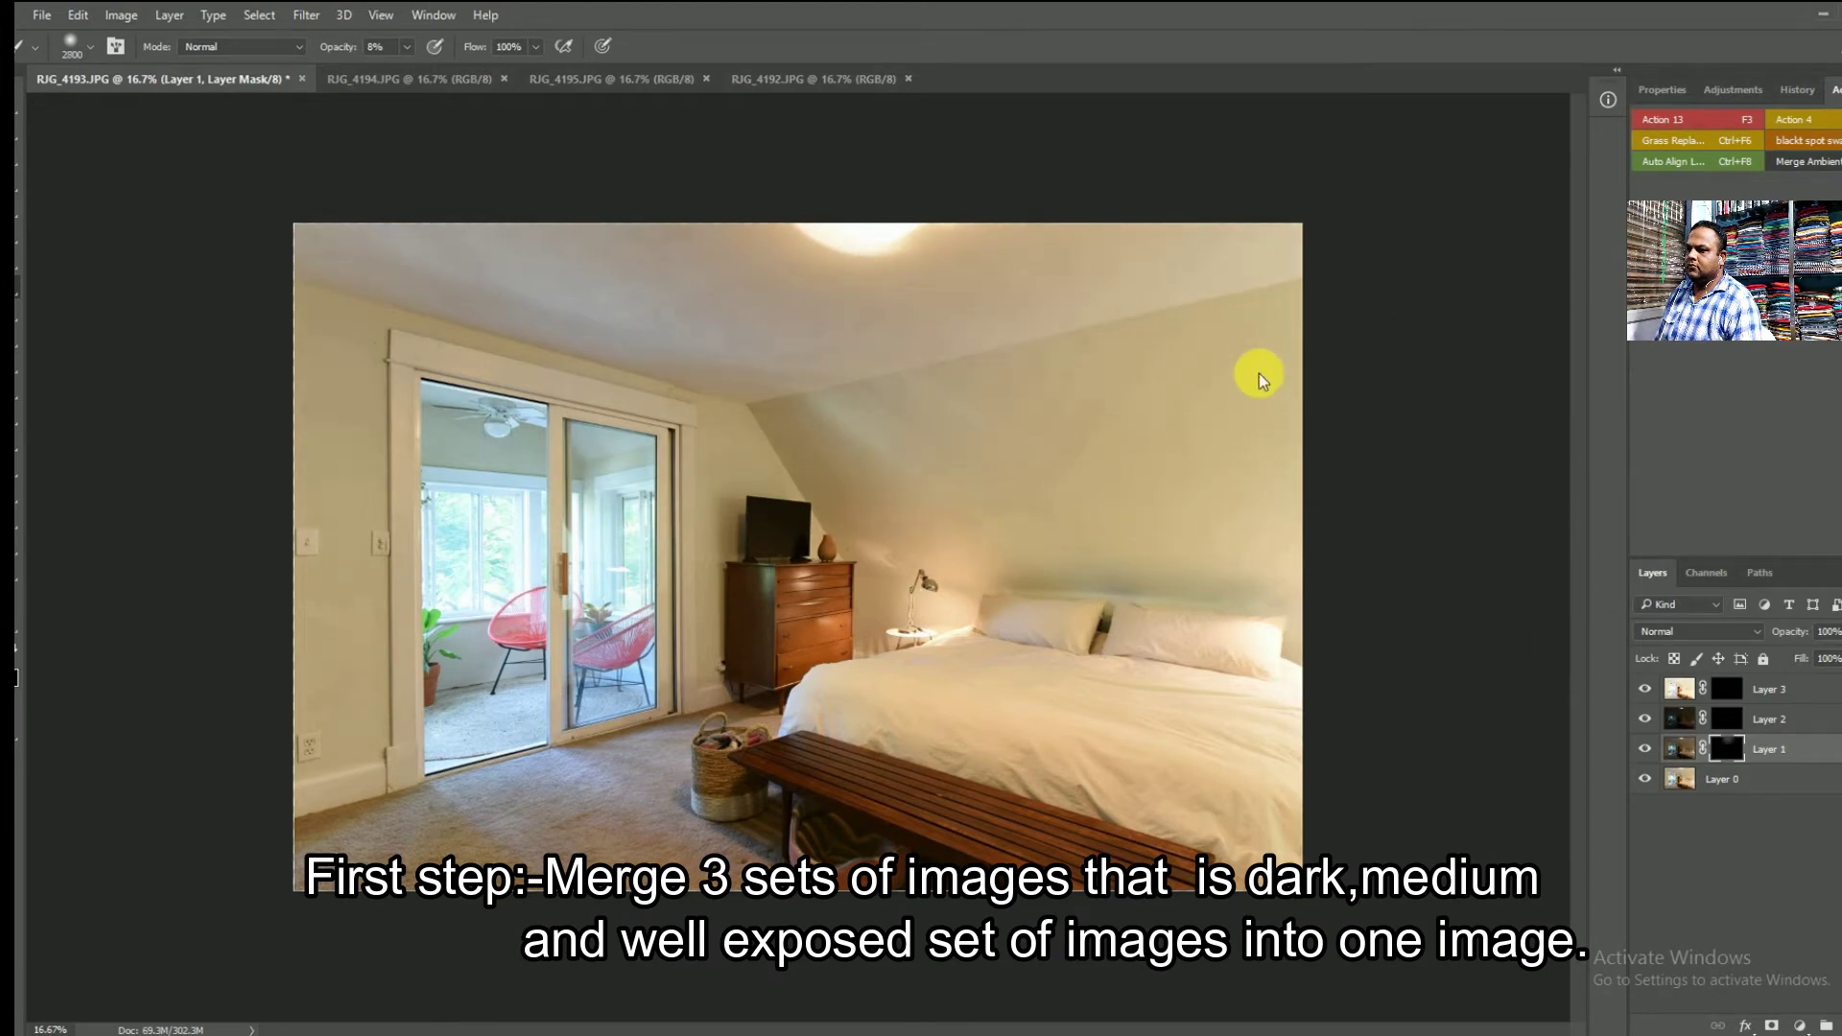
key("bracketleft")
key("bracketleft")
left_click(1324, 598)
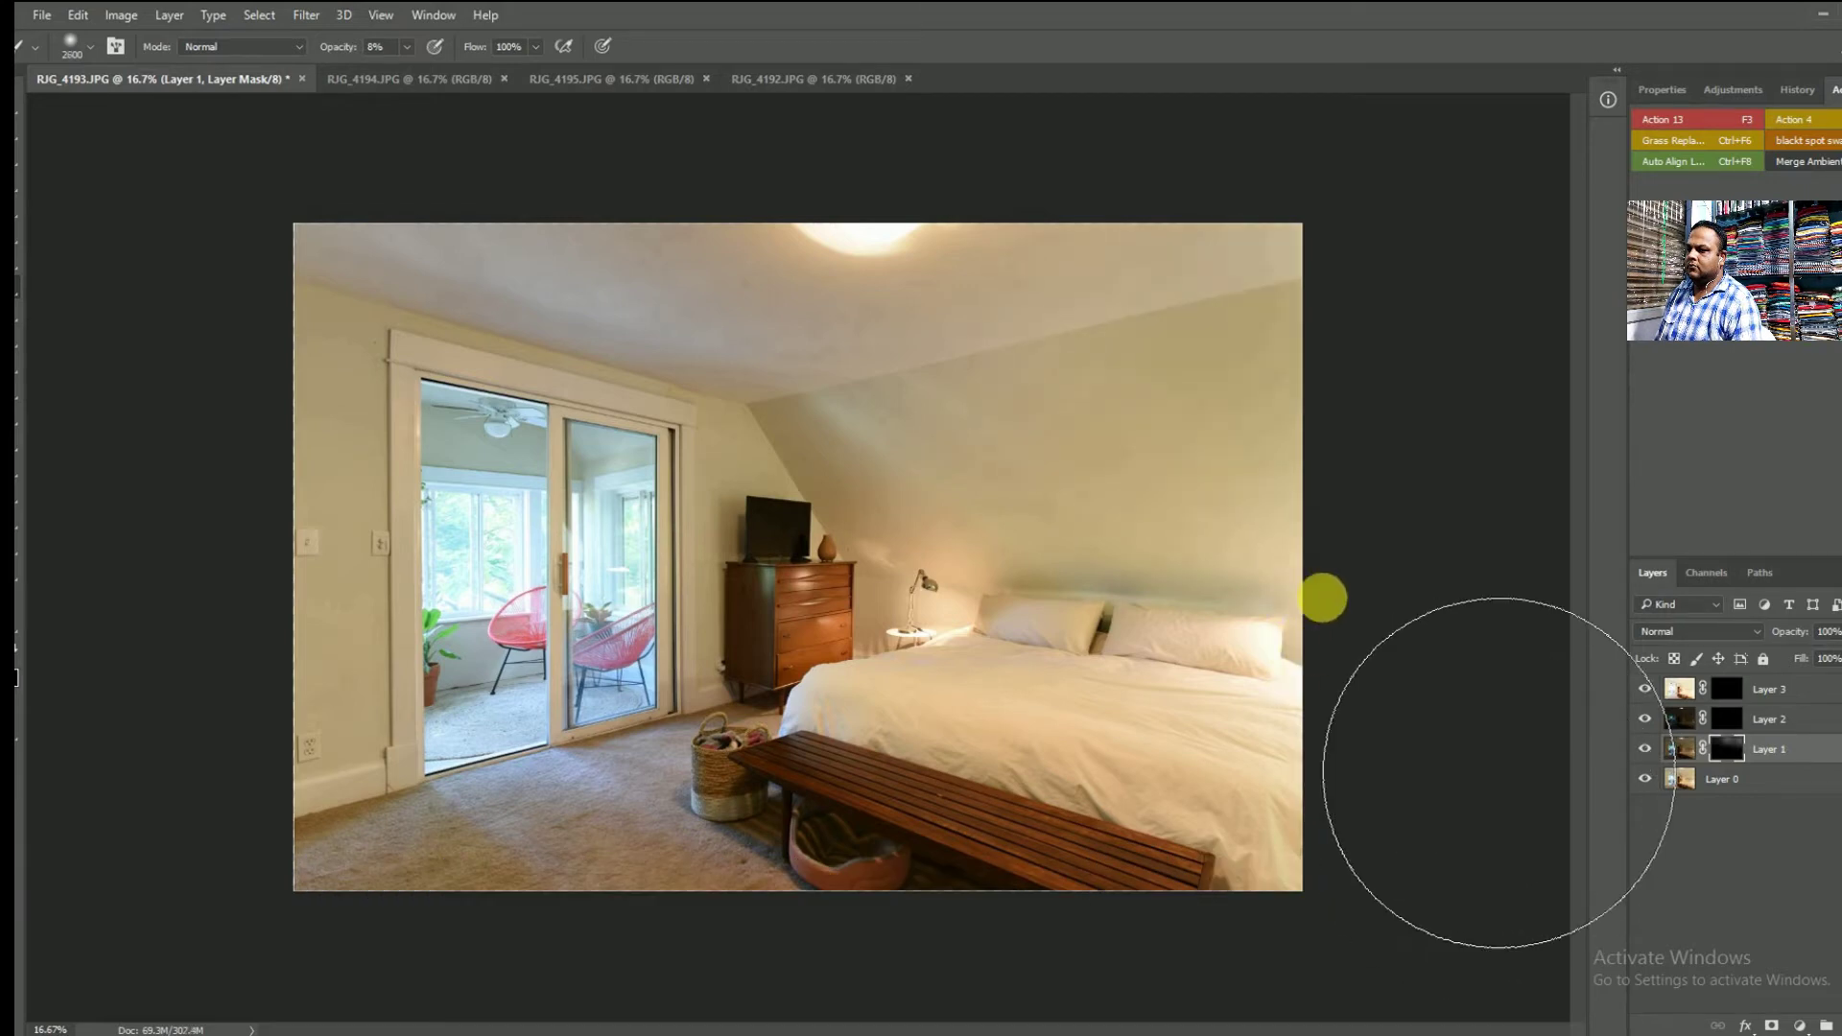
- Reduce the brush size to 1500 and paint Layer 1's mask along the outer edge of the bed
key("bracketleft")
key("bracketleft")
key("bracketleft")
key("bracketleft")
key("bracketleft")
key("bracketleft")
key("bracketleft")
key("bracketleft")
key("bracketleft")
key("bracketleft")
key("bracketleft")
key("bracketleft")
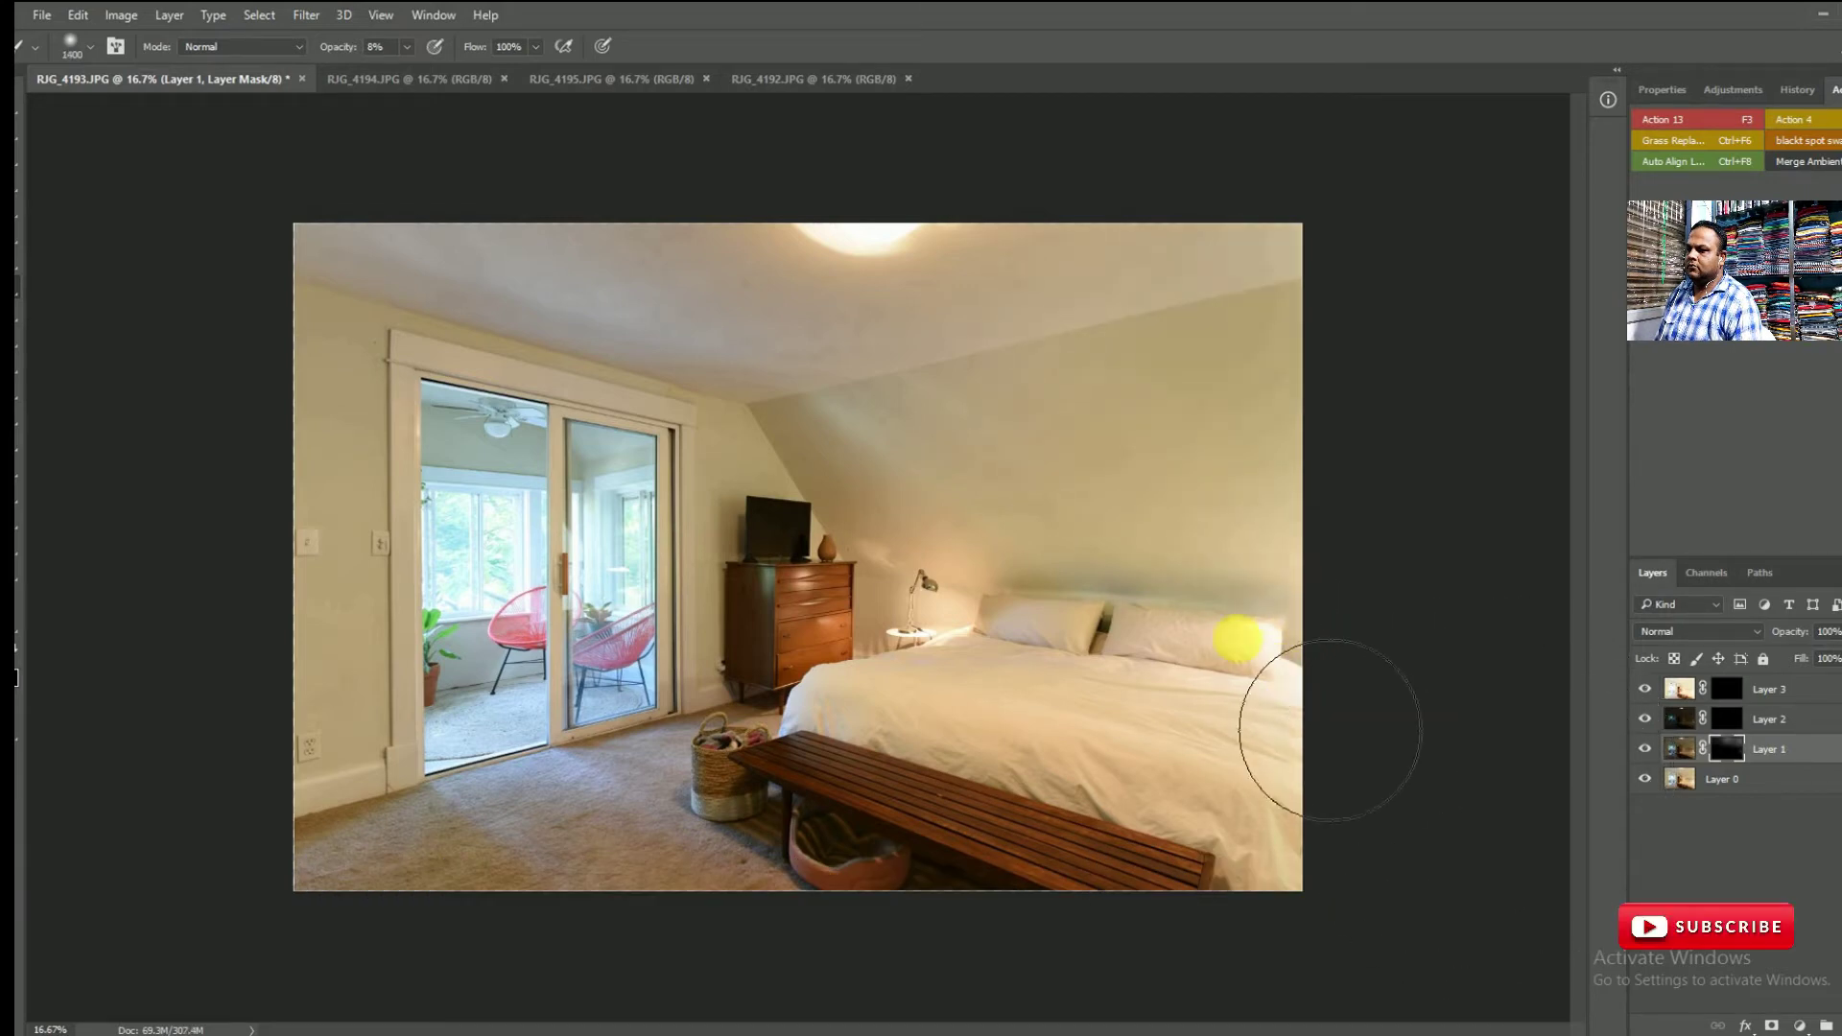
key("bracketright")
mouse_move(1309, 741)
left_mouse_down()
mouse_move(1381, 763)
mouse_move(1377, 849)
left_mouse_up()
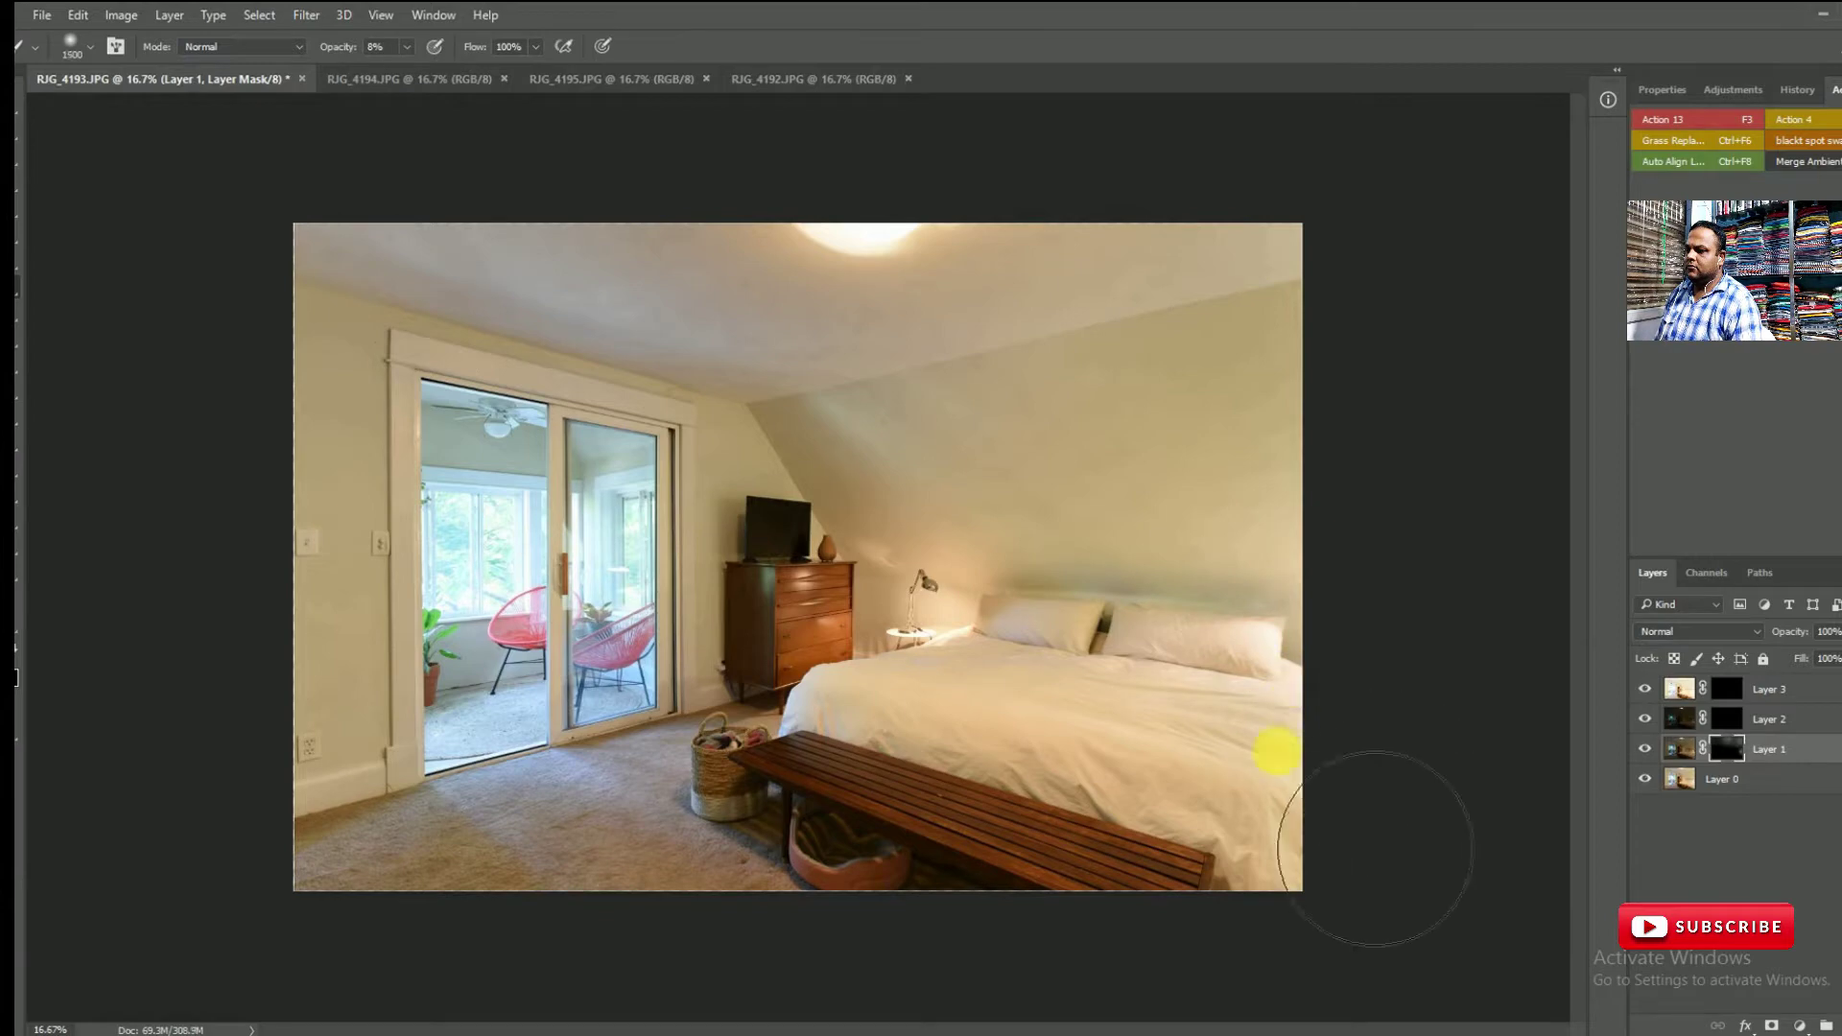
- Brush Layer 1's mask over the carpet, the wall beside the glass door and the bed cover
left_click(432, 984)
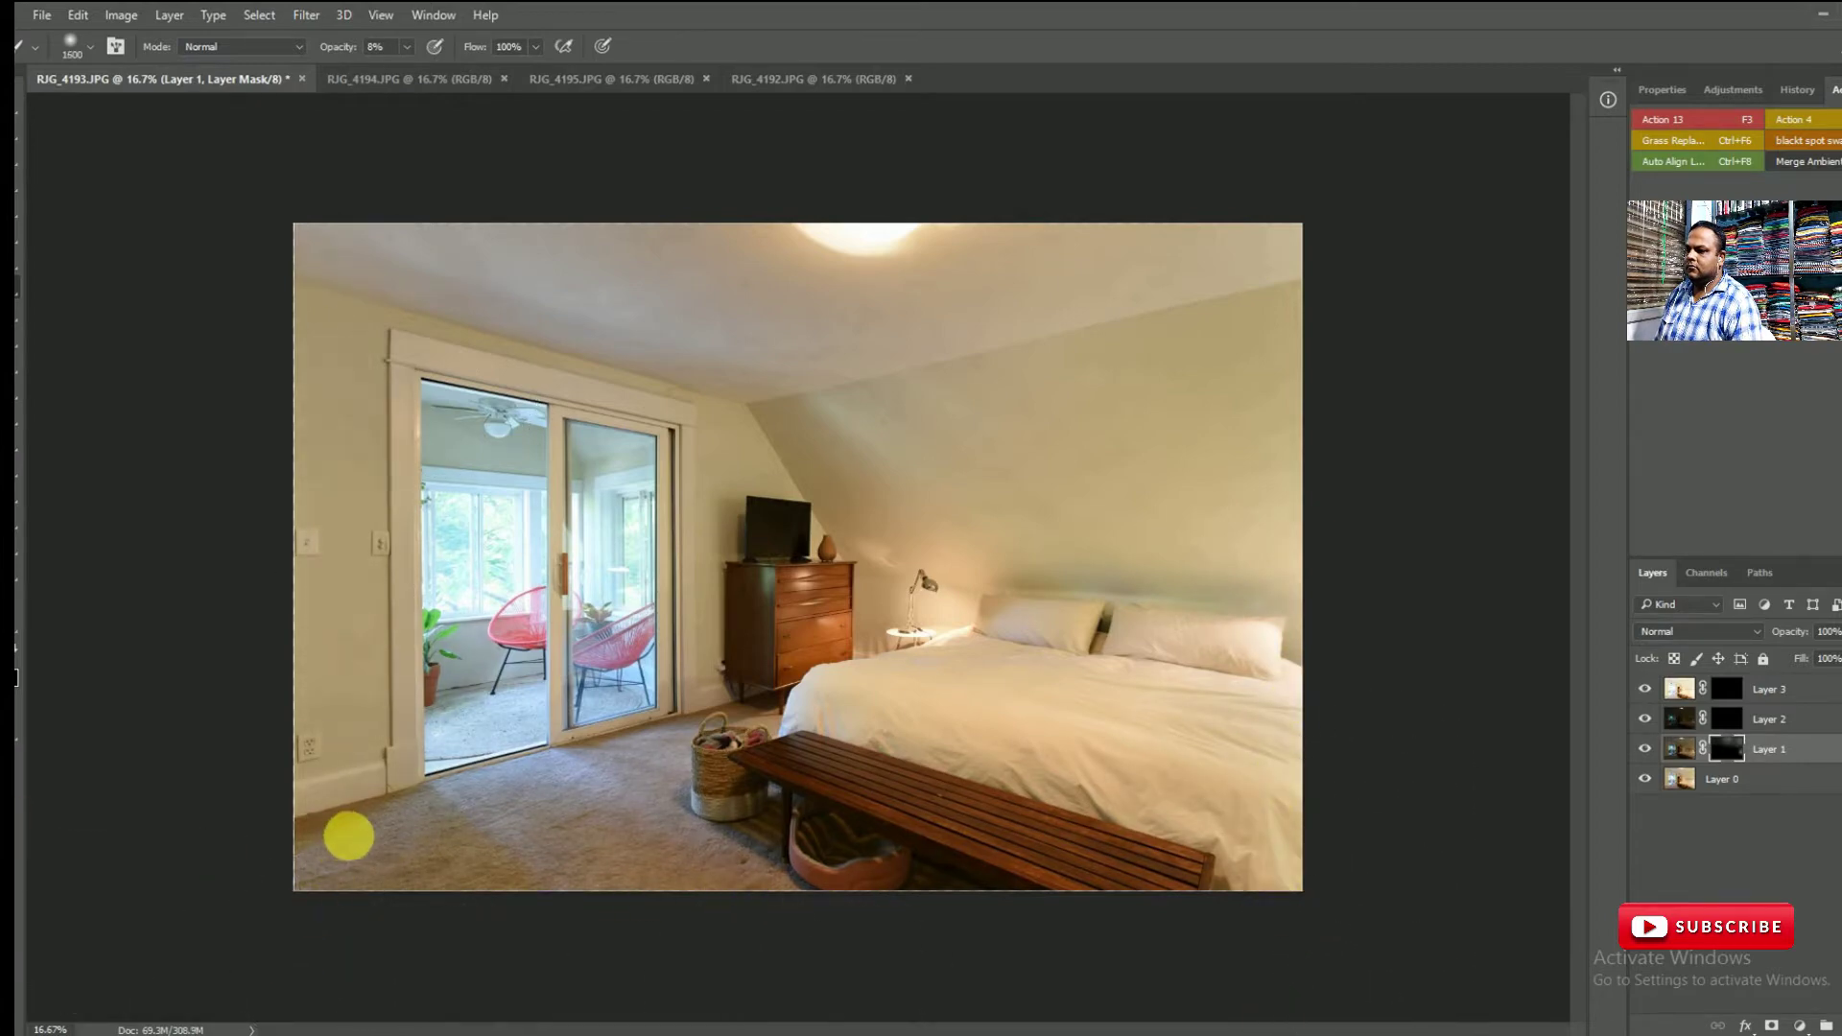
mouse_move(357, 814)
left_mouse_down()
mouse_move(335, 746)
mouse_move(333, 340)
left_mouse_up()
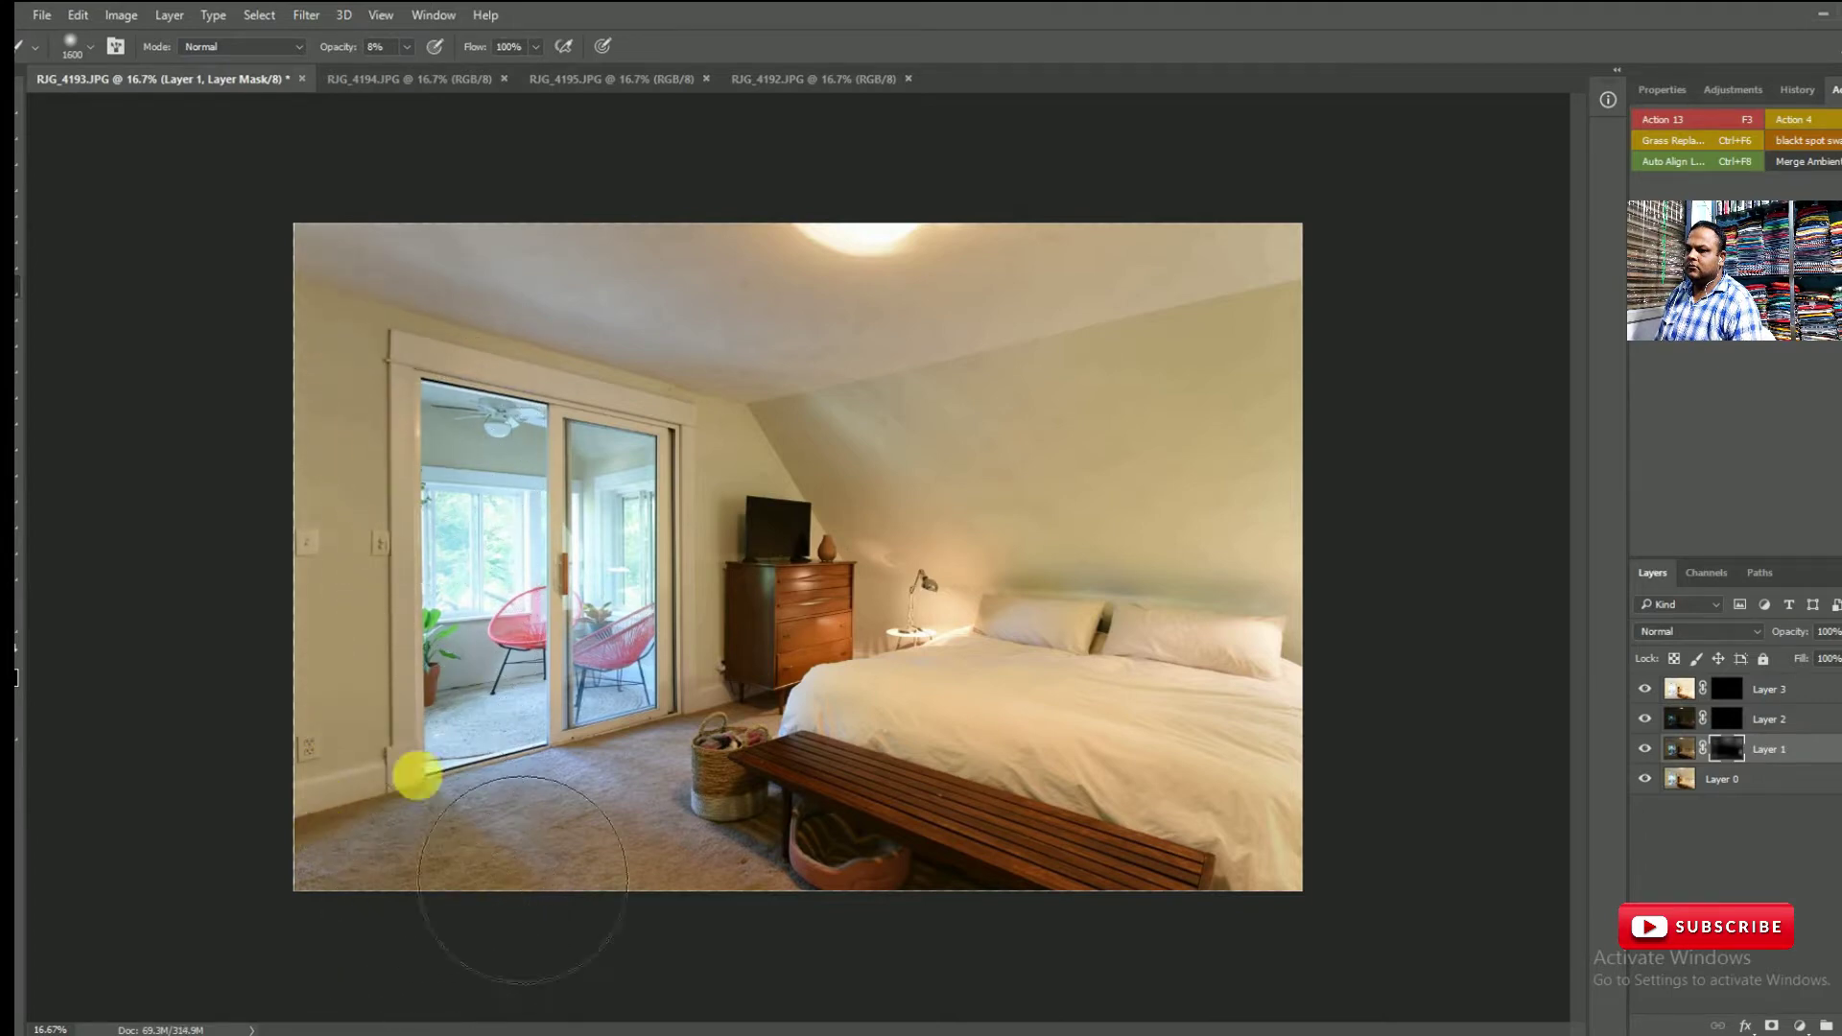
left_click_drag(1034, 727, 1193, 781)
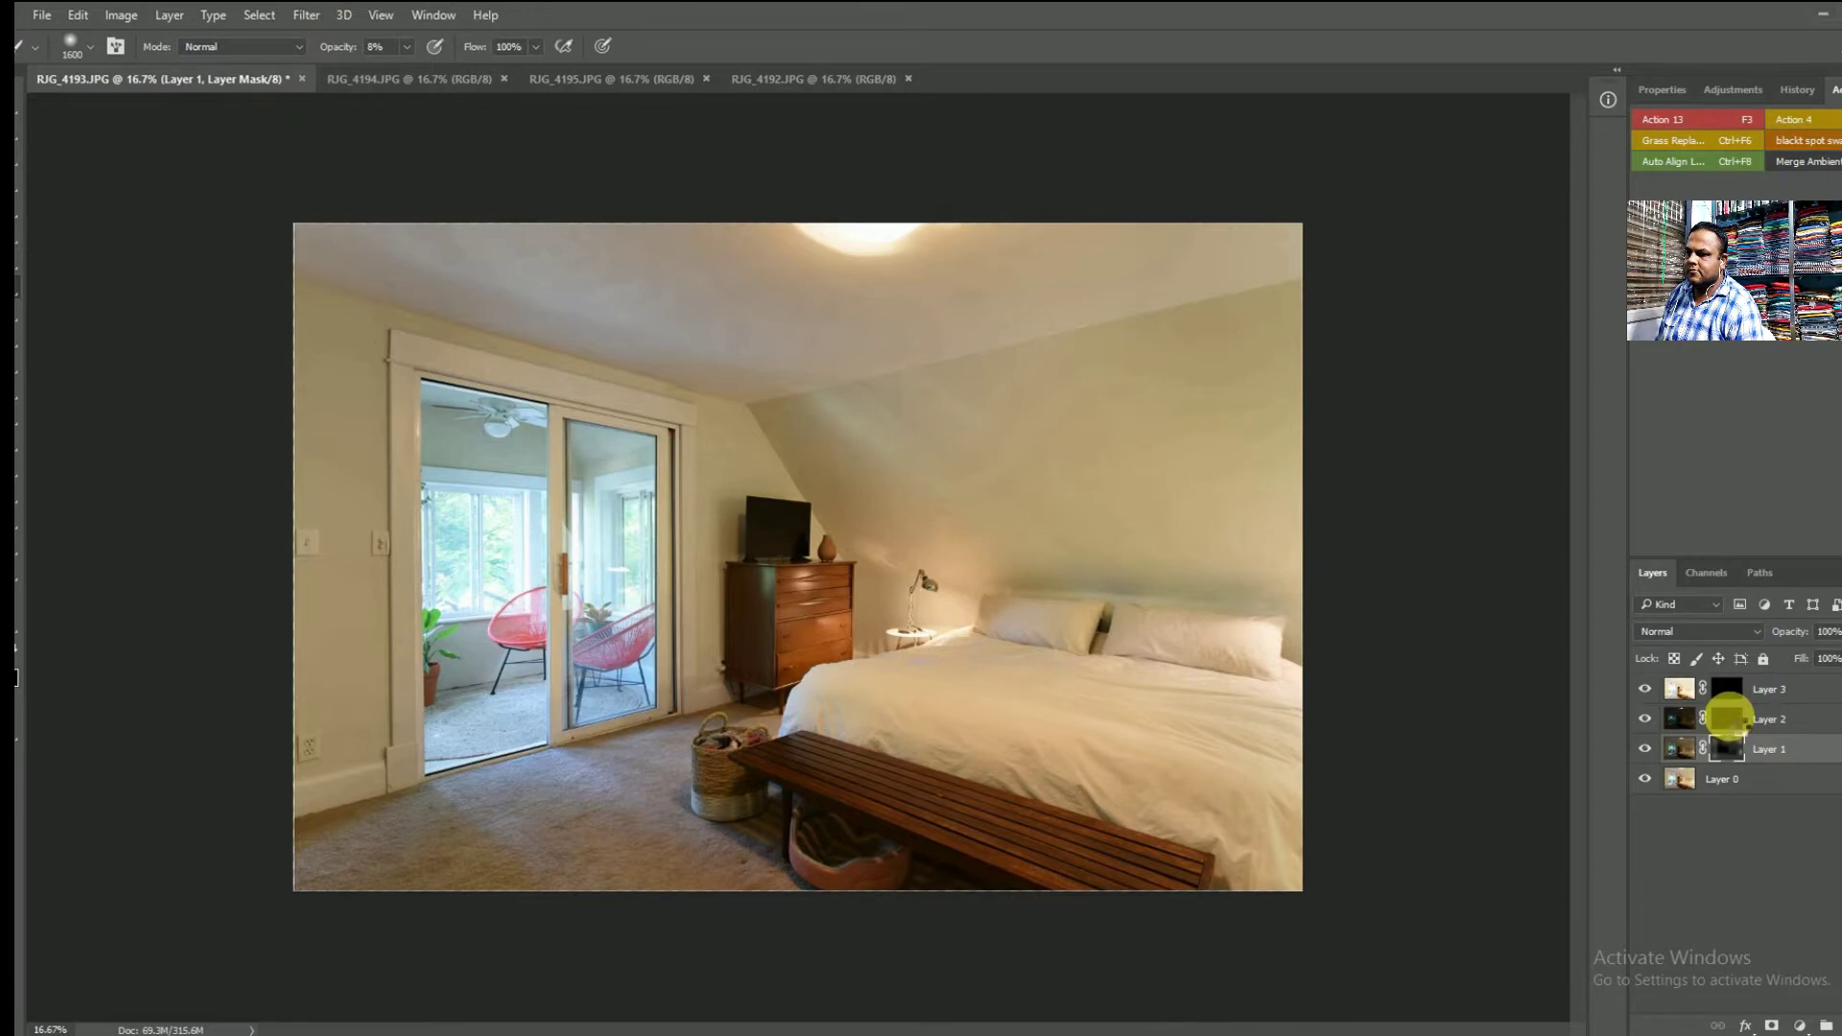
- Paint Layer 2's mask with a small 8% opacity brush over the ceiling light to bring in the dark exposure
left_click(1732, 719)
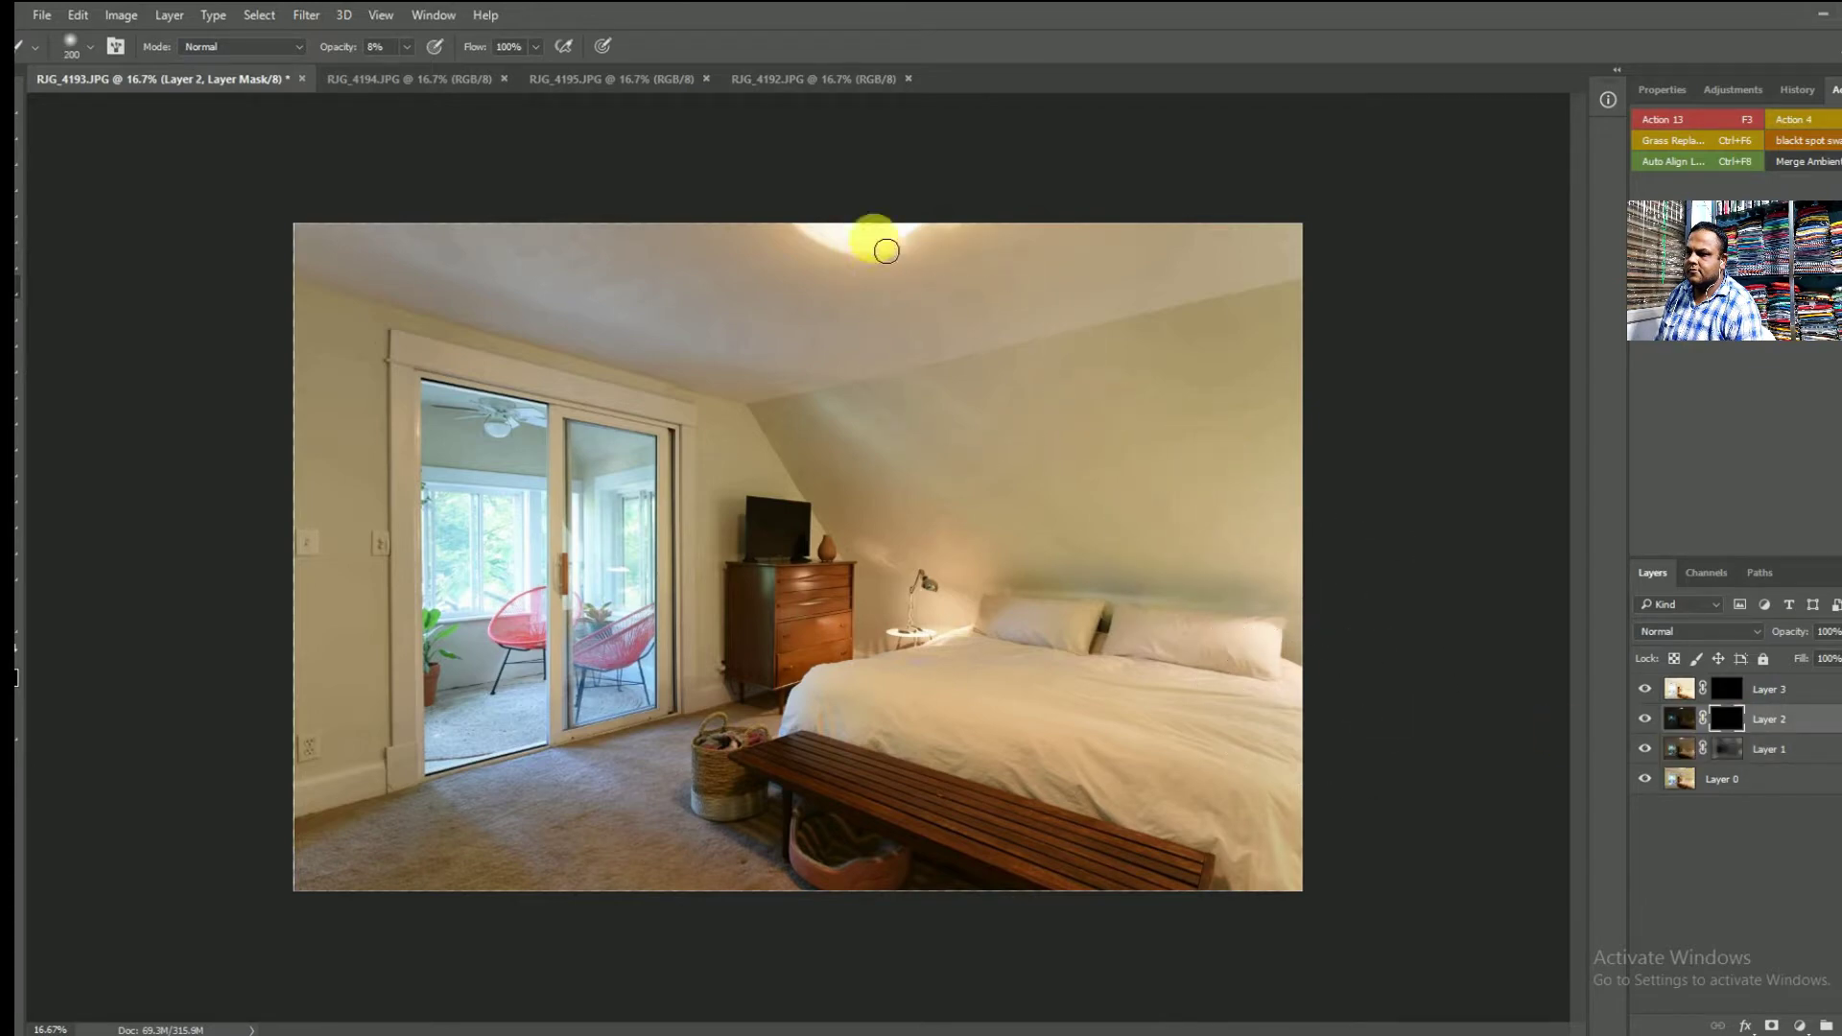
mouse_move(847, 244)
left_mouse_down()
mouse_move(919, 242)
mouse_move(824, 245)
mouse_move(926, 234)
mouse_move(815, 230)
mouse_move(906, 247)
mouse_move(829, 234)
mouse_move(891, 258)
mouse_move(914, 247)
mouse_move(879, 271)
mouse_move(865, 247)
mouse_move(847, 296)
mouse_move(851, 278)
mouse_move(769, 249)
mouse_move(918, 300)
mouse_move(758, 253)
mouse_move(874, 282)
mouse_move(770, 239)
mouse_move(941, 334)
mouse_move(1593, 612)
left_mouse_up()
- Disable Layer 2's mask to show the full dark exposure and view the glass door at 100%
left_click(1726, 719, "shift")
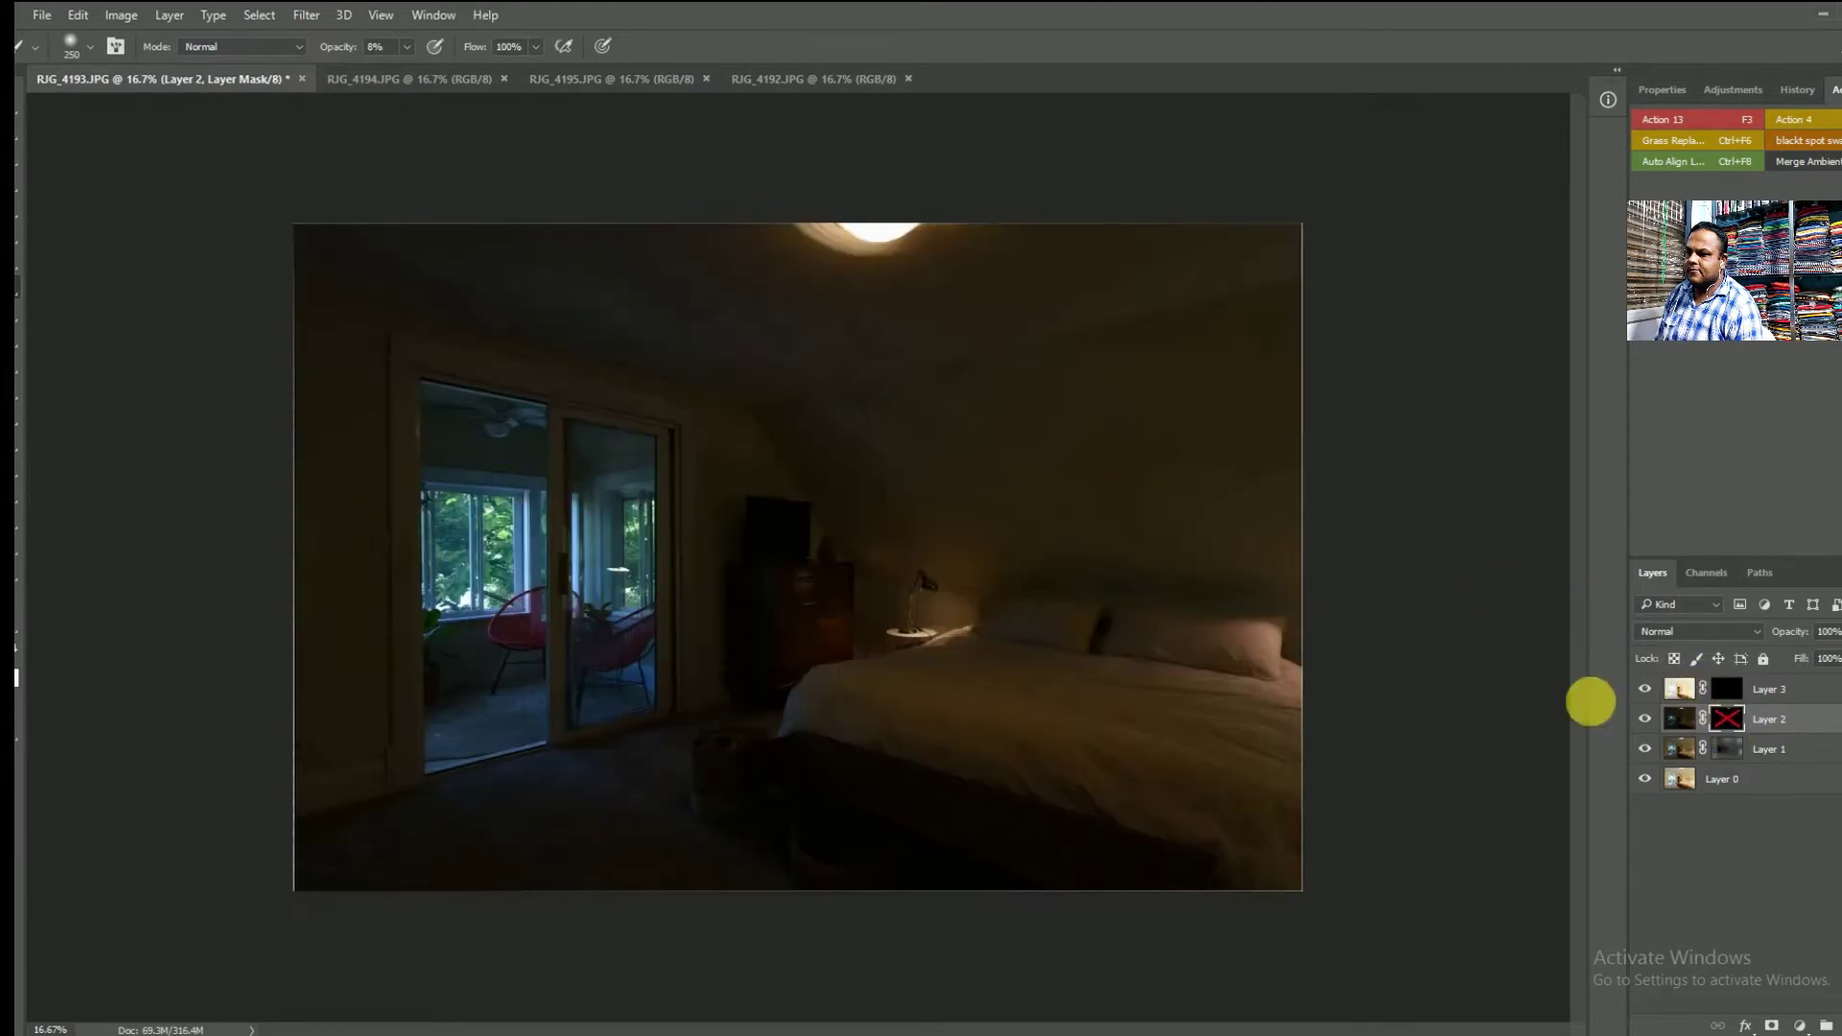
key("z")
left_click_drag(471, 431, 761, 732)
right_click(932, 699)
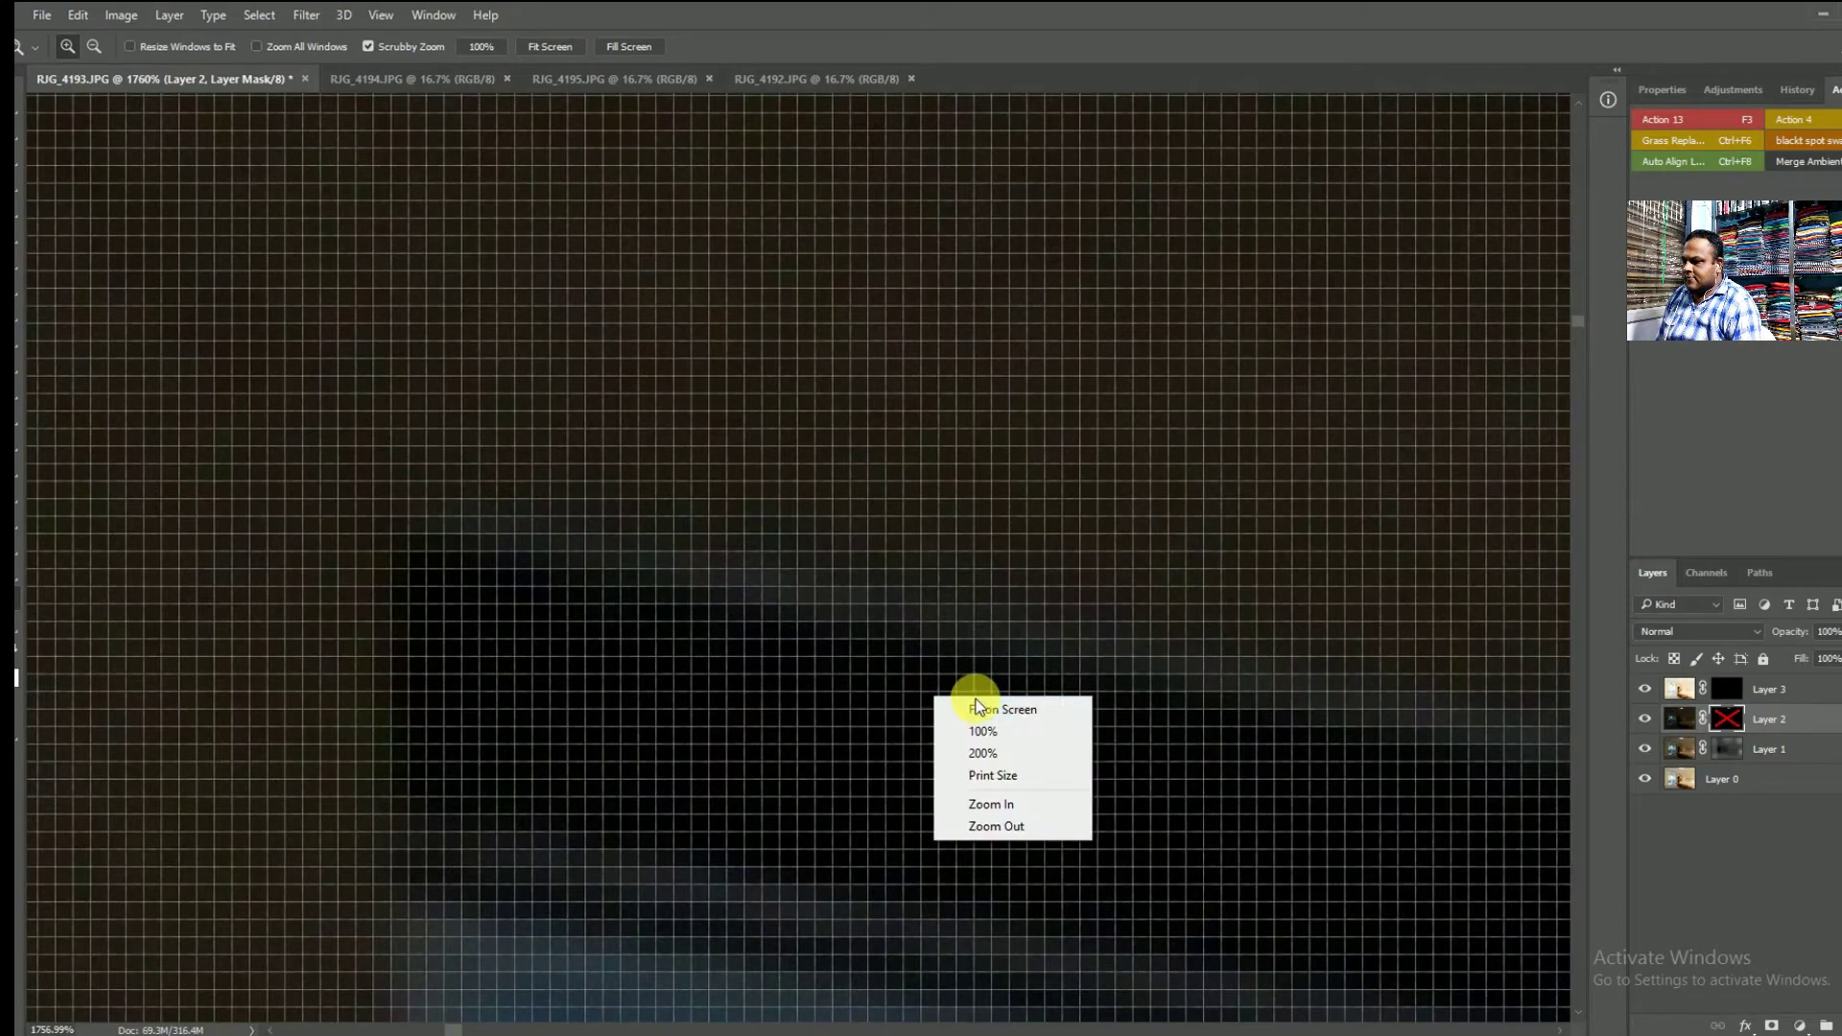
left_click(981, 707)
left_click_drag(596, 556, 570, 540)
left_click(1017, 796)
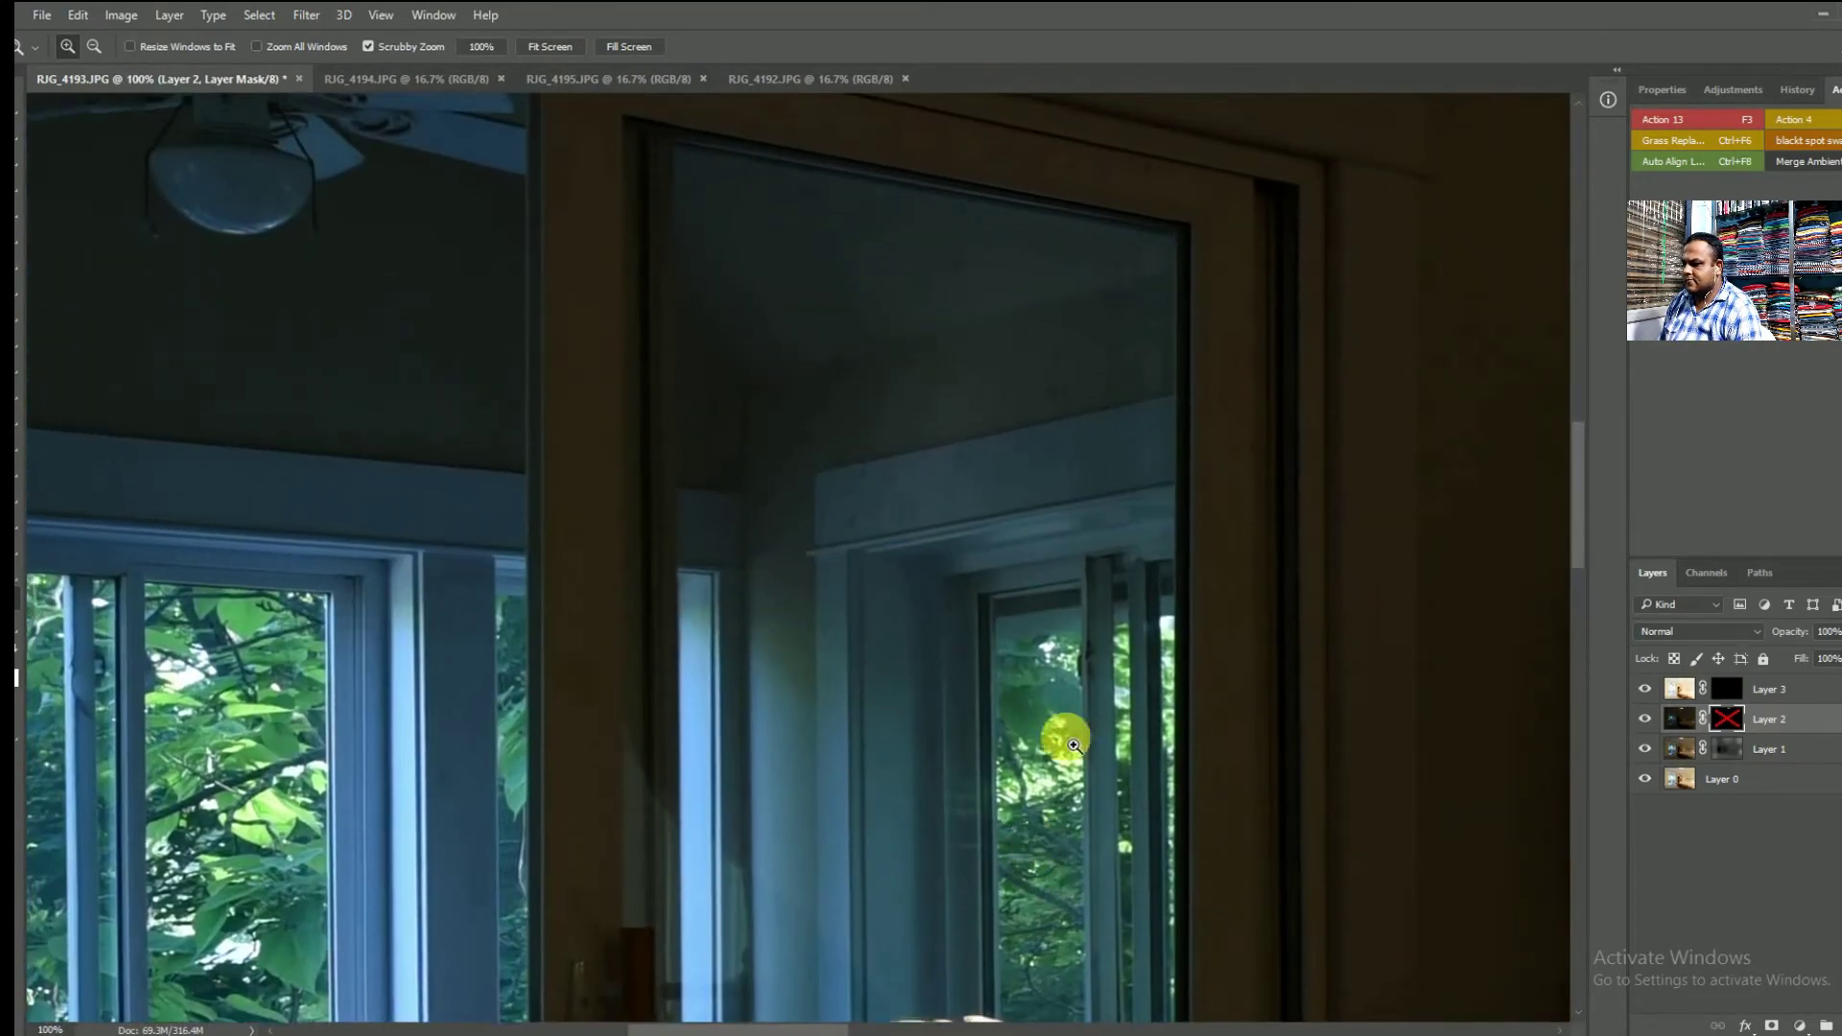
- Outline the sliding door's glass pane nearest the dresser with the Polygonal Lasso, following the inner frame edges
key("l")
left_click_drag(1074, 700, 991, 415)
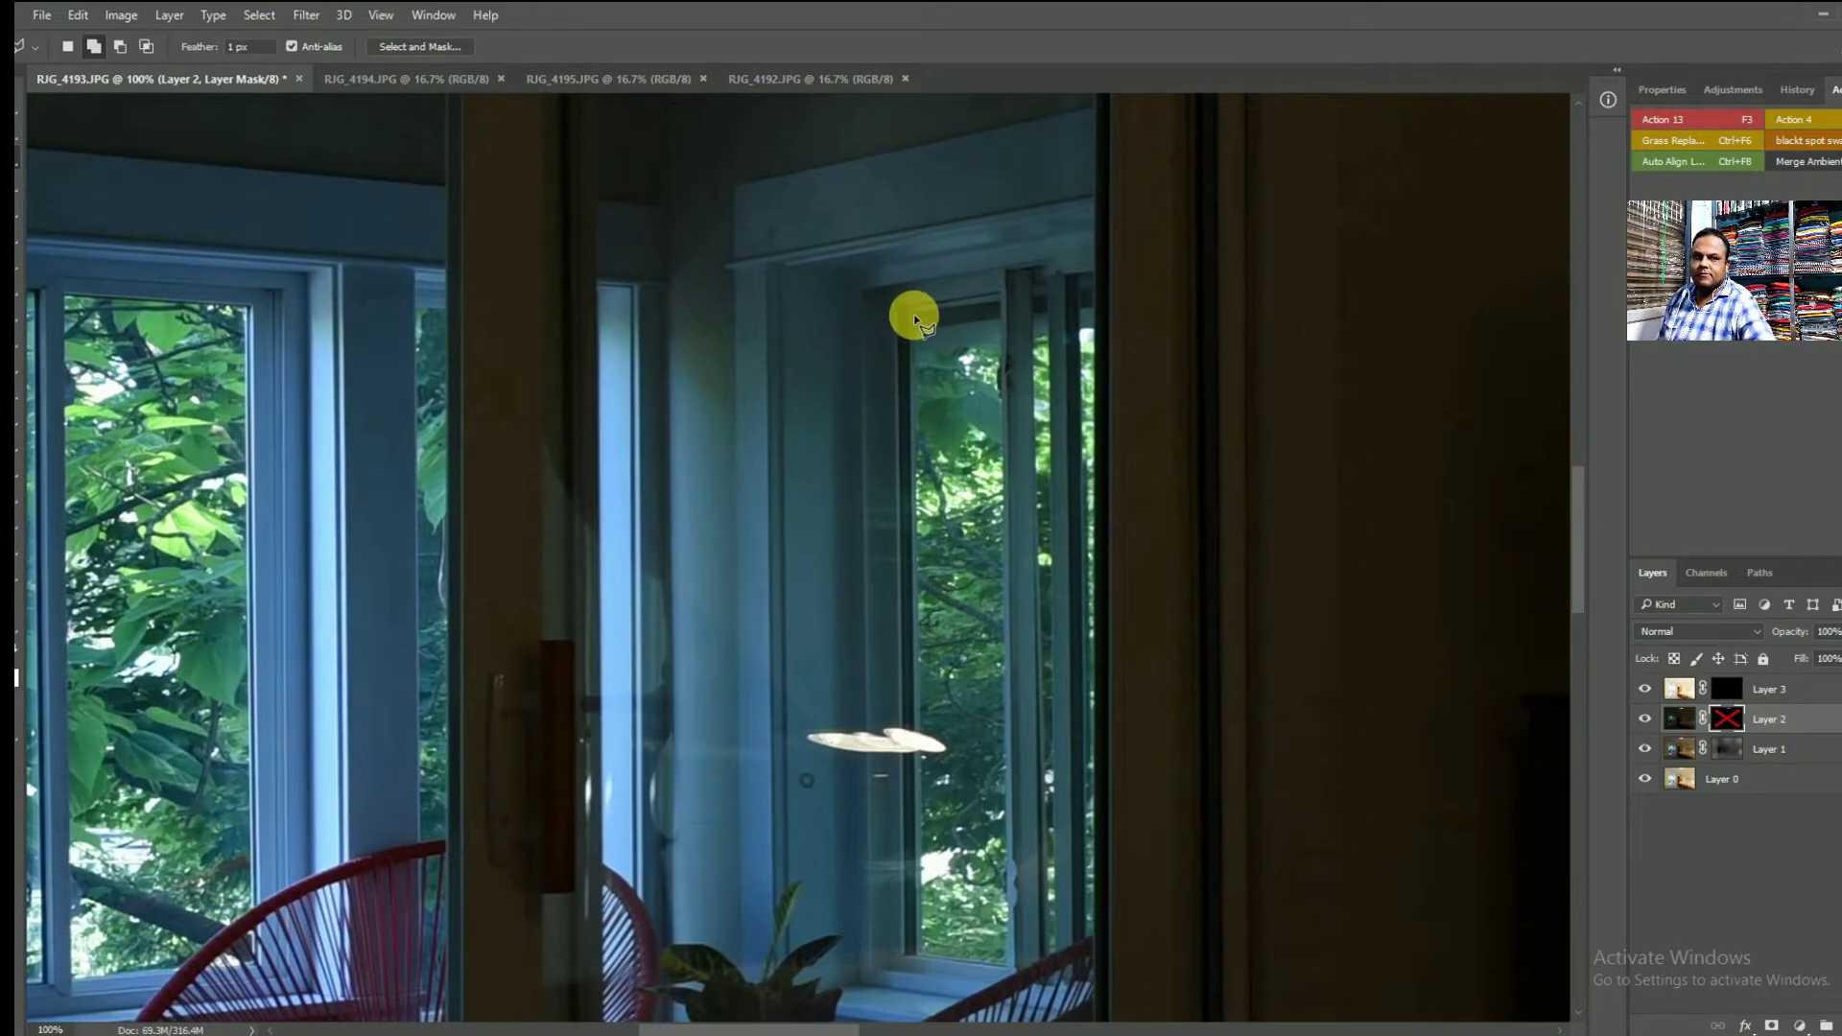
left_click_drag(950, 247, 867, 889)
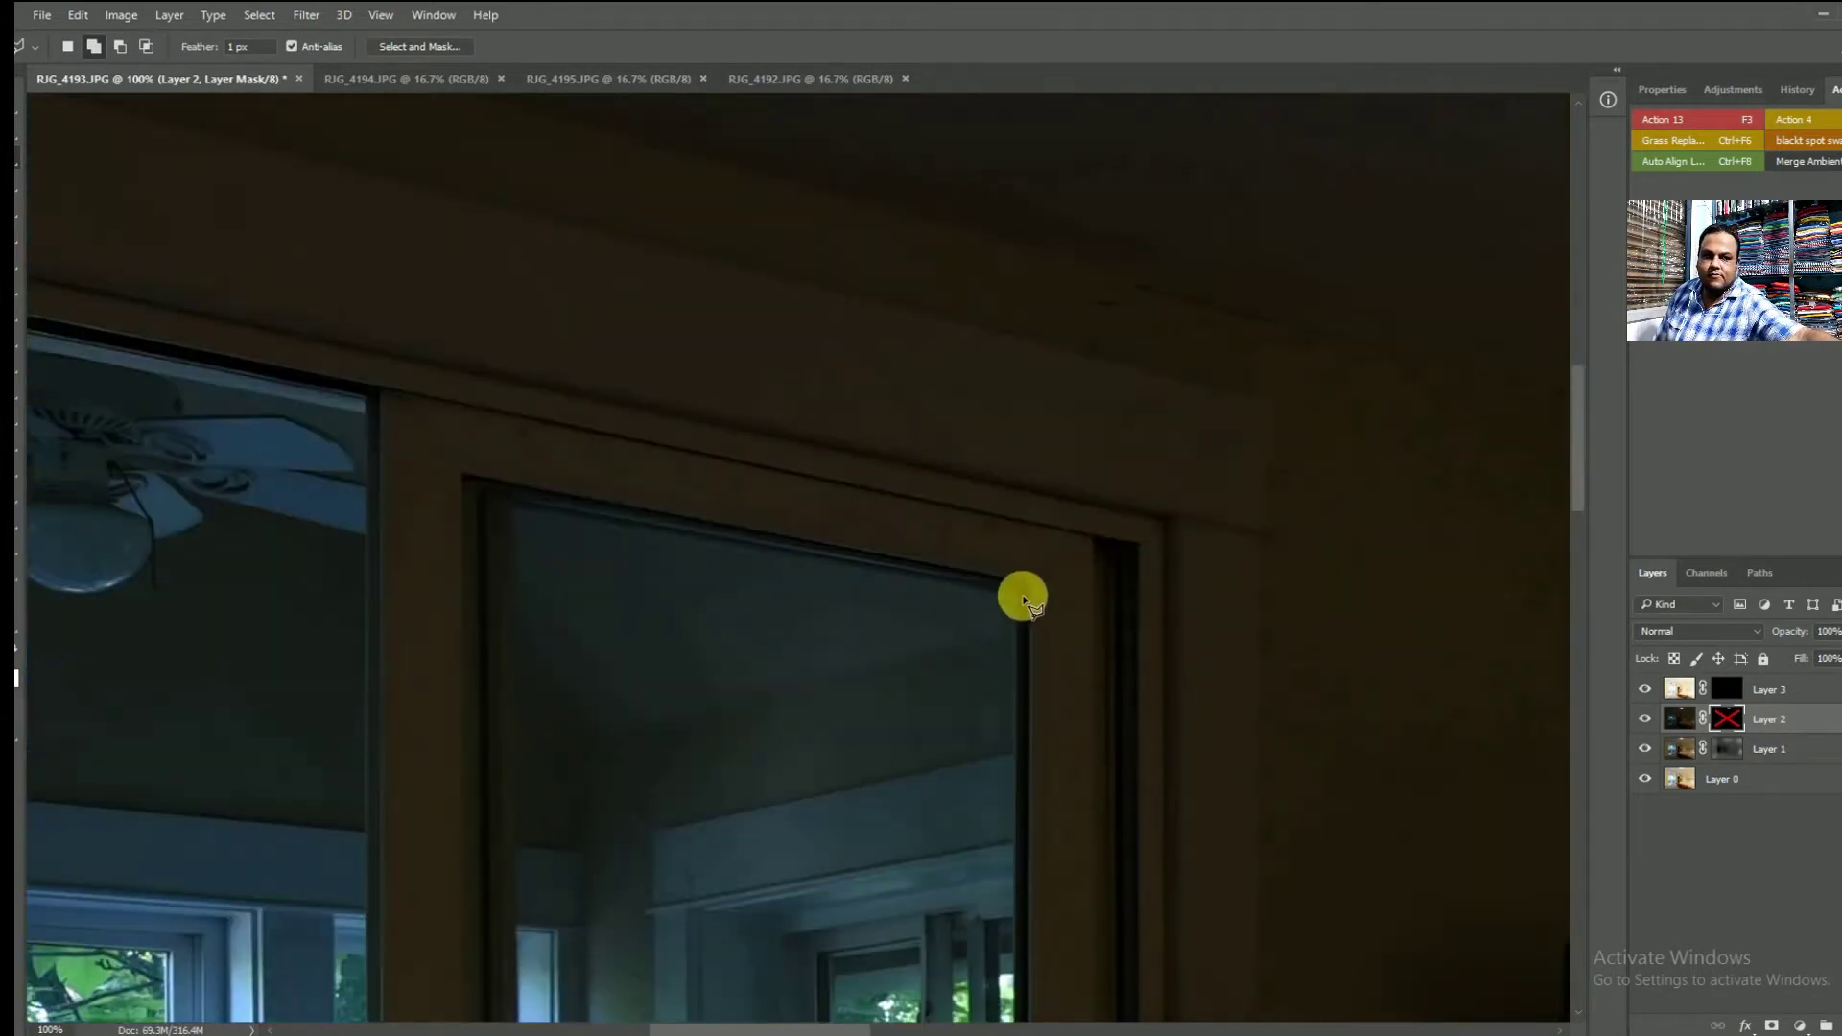
mouse_move(1007, 765)
left_mouse_down()
mouse_move(1040, 346)
mouse_move(1061, 864)
mouse_move(1074, 358)
left_mouse_up()
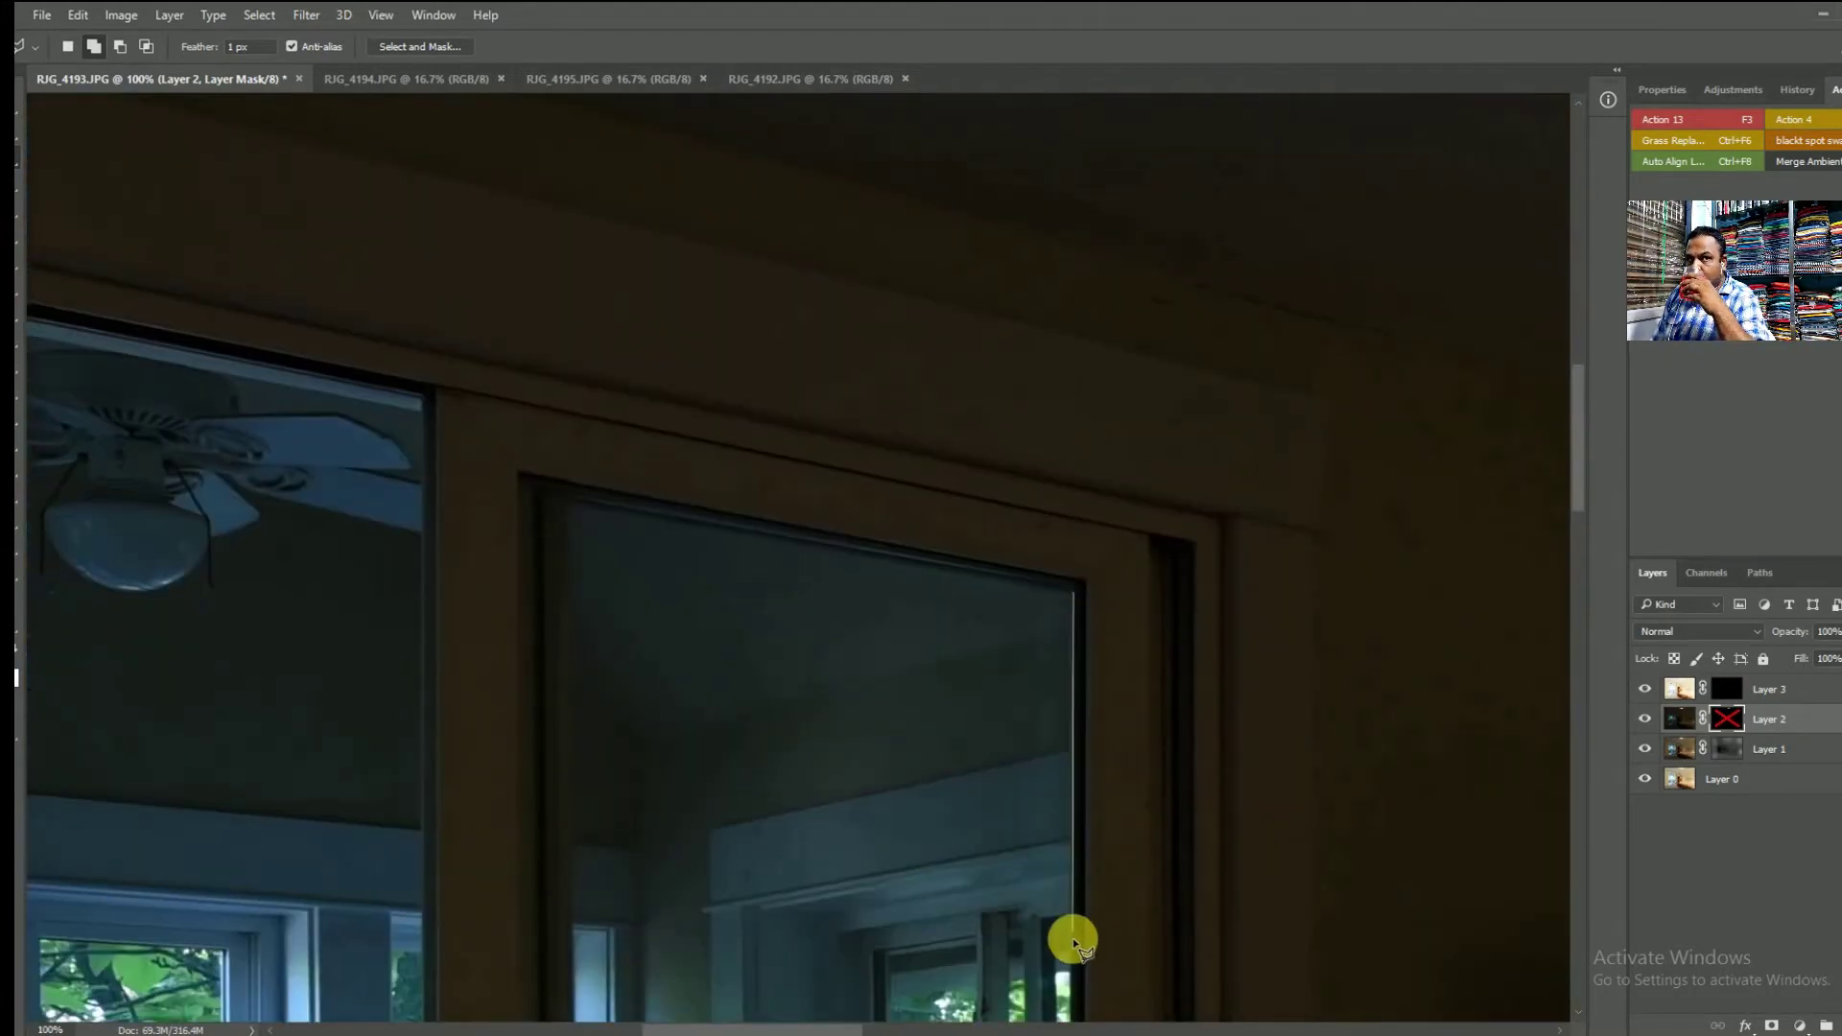
left_click_drag(1073, 950, 1053, 156)
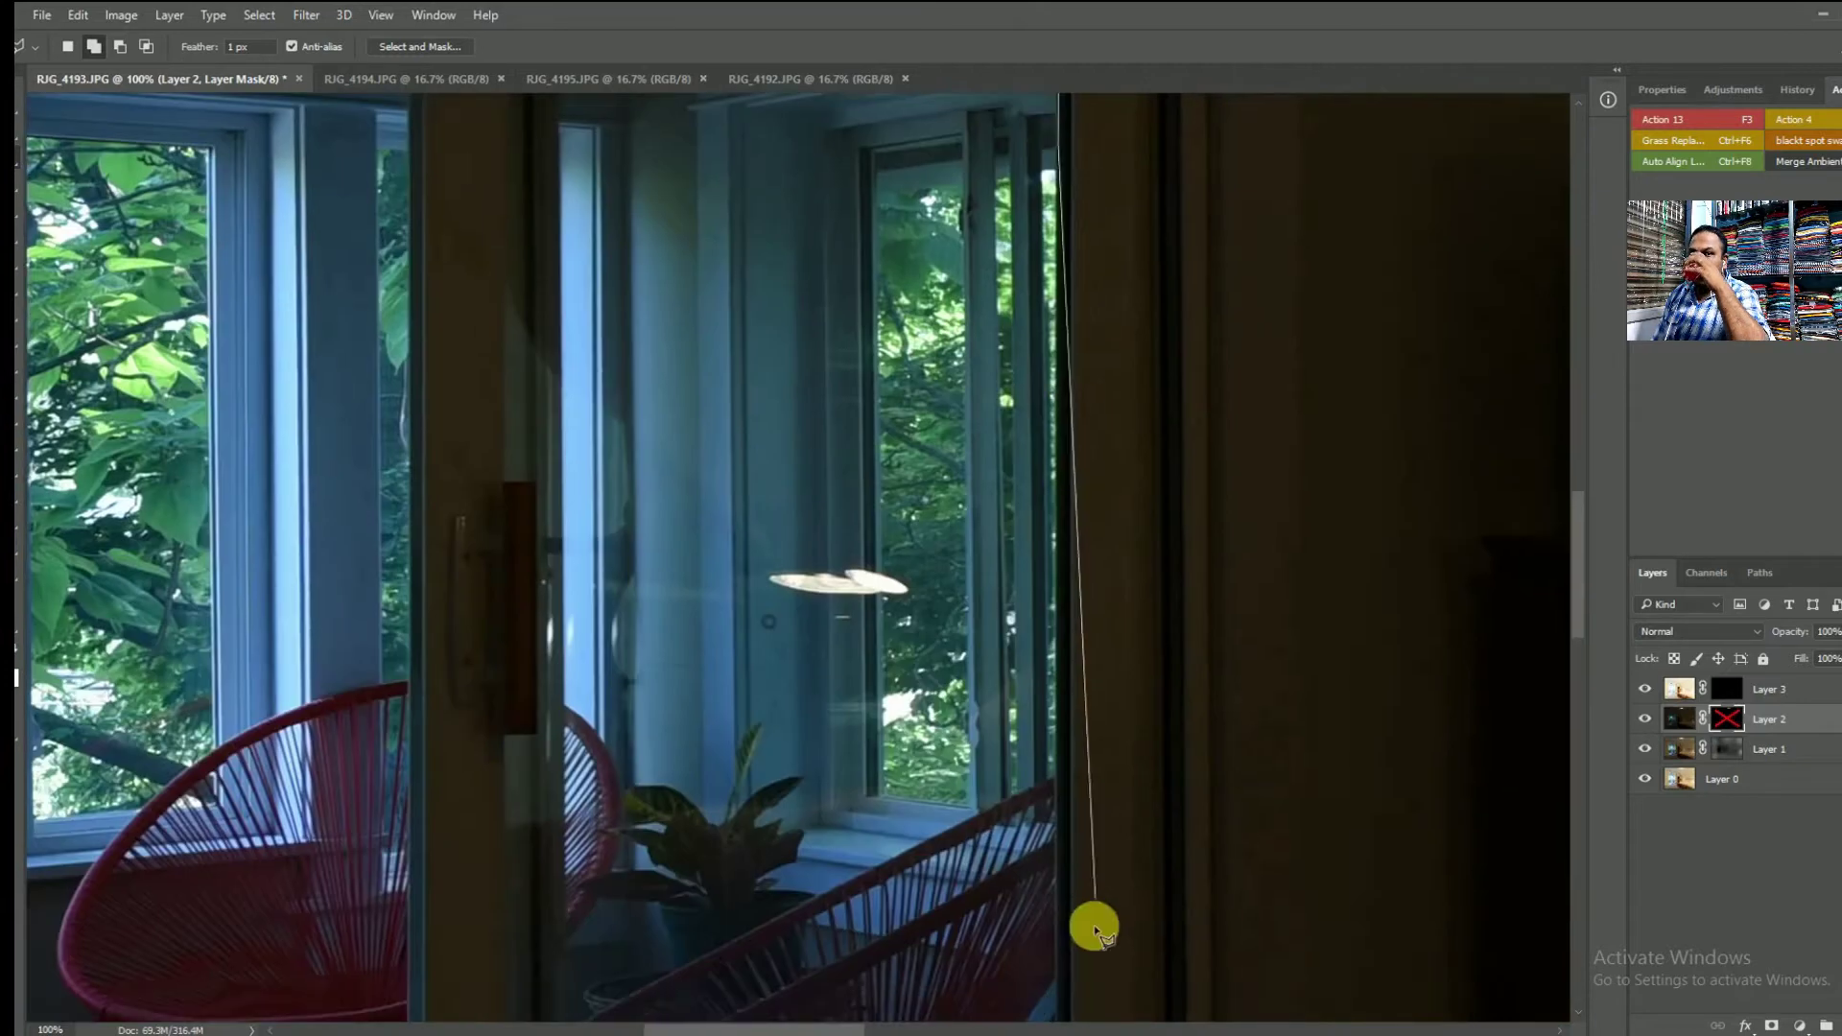
left_click_drag(1056, 963, 1040, 407)
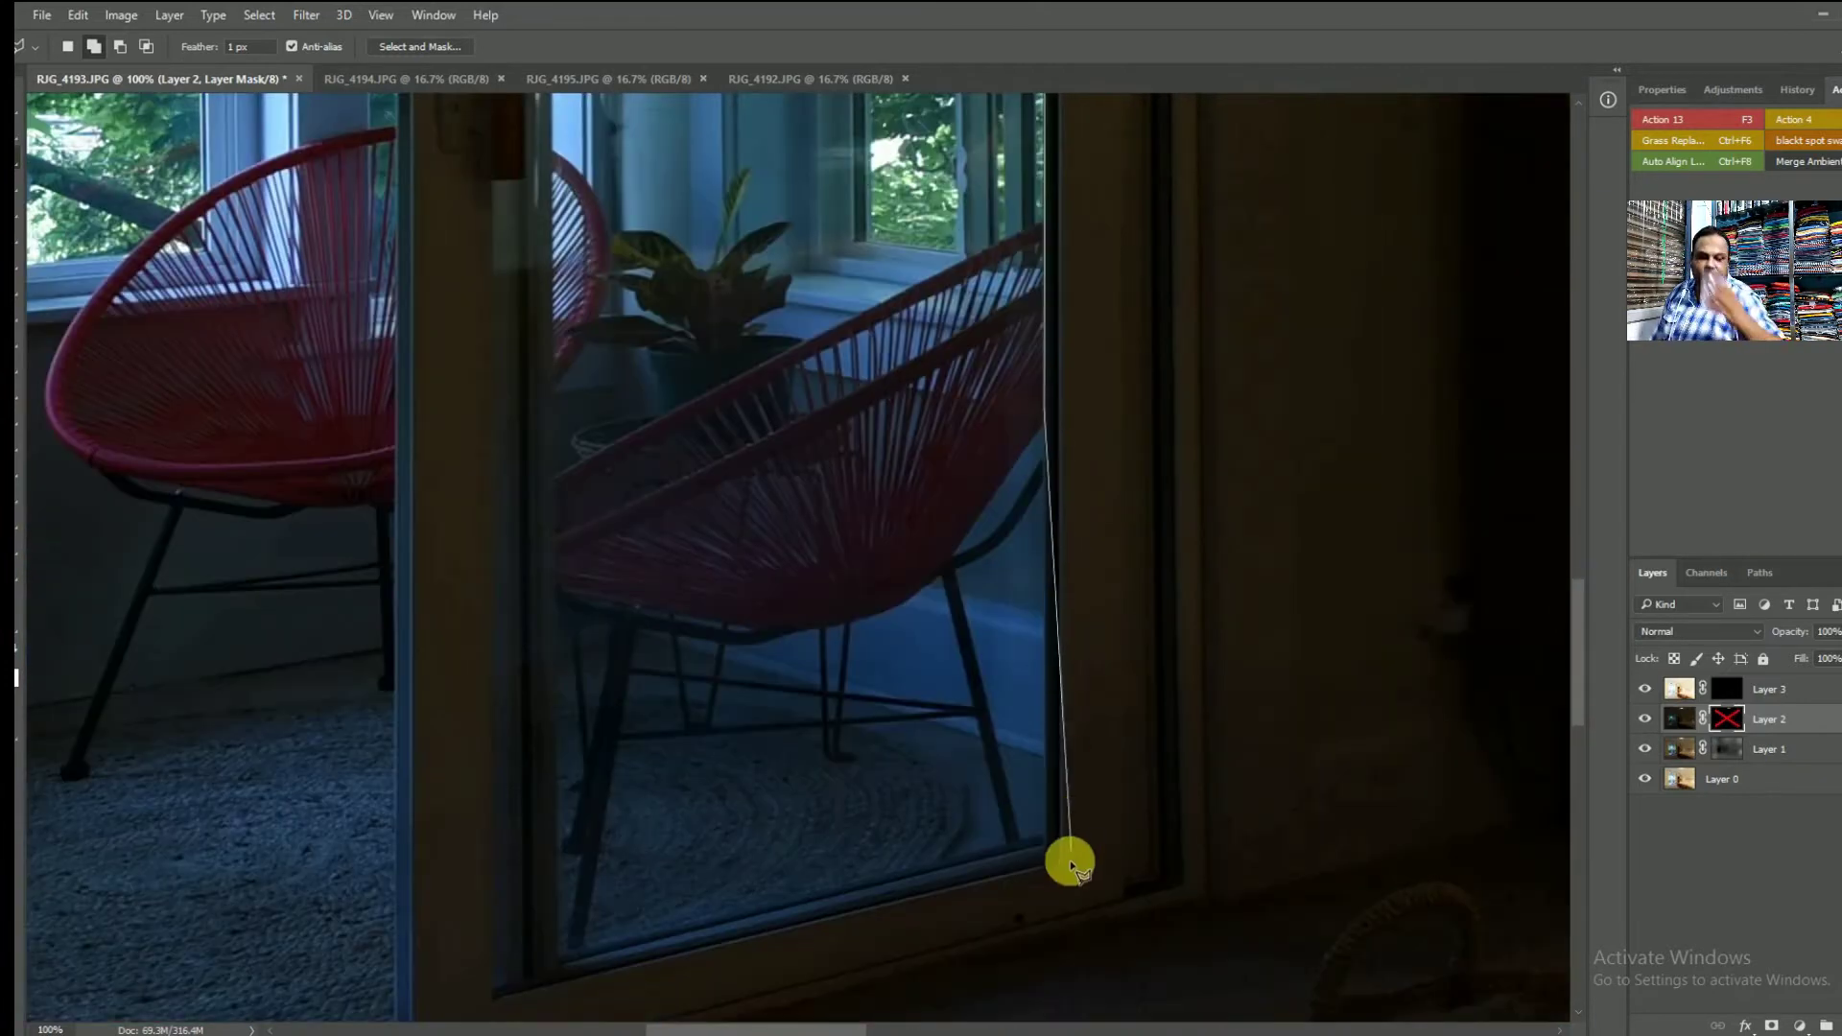
left_click(1049, 839)
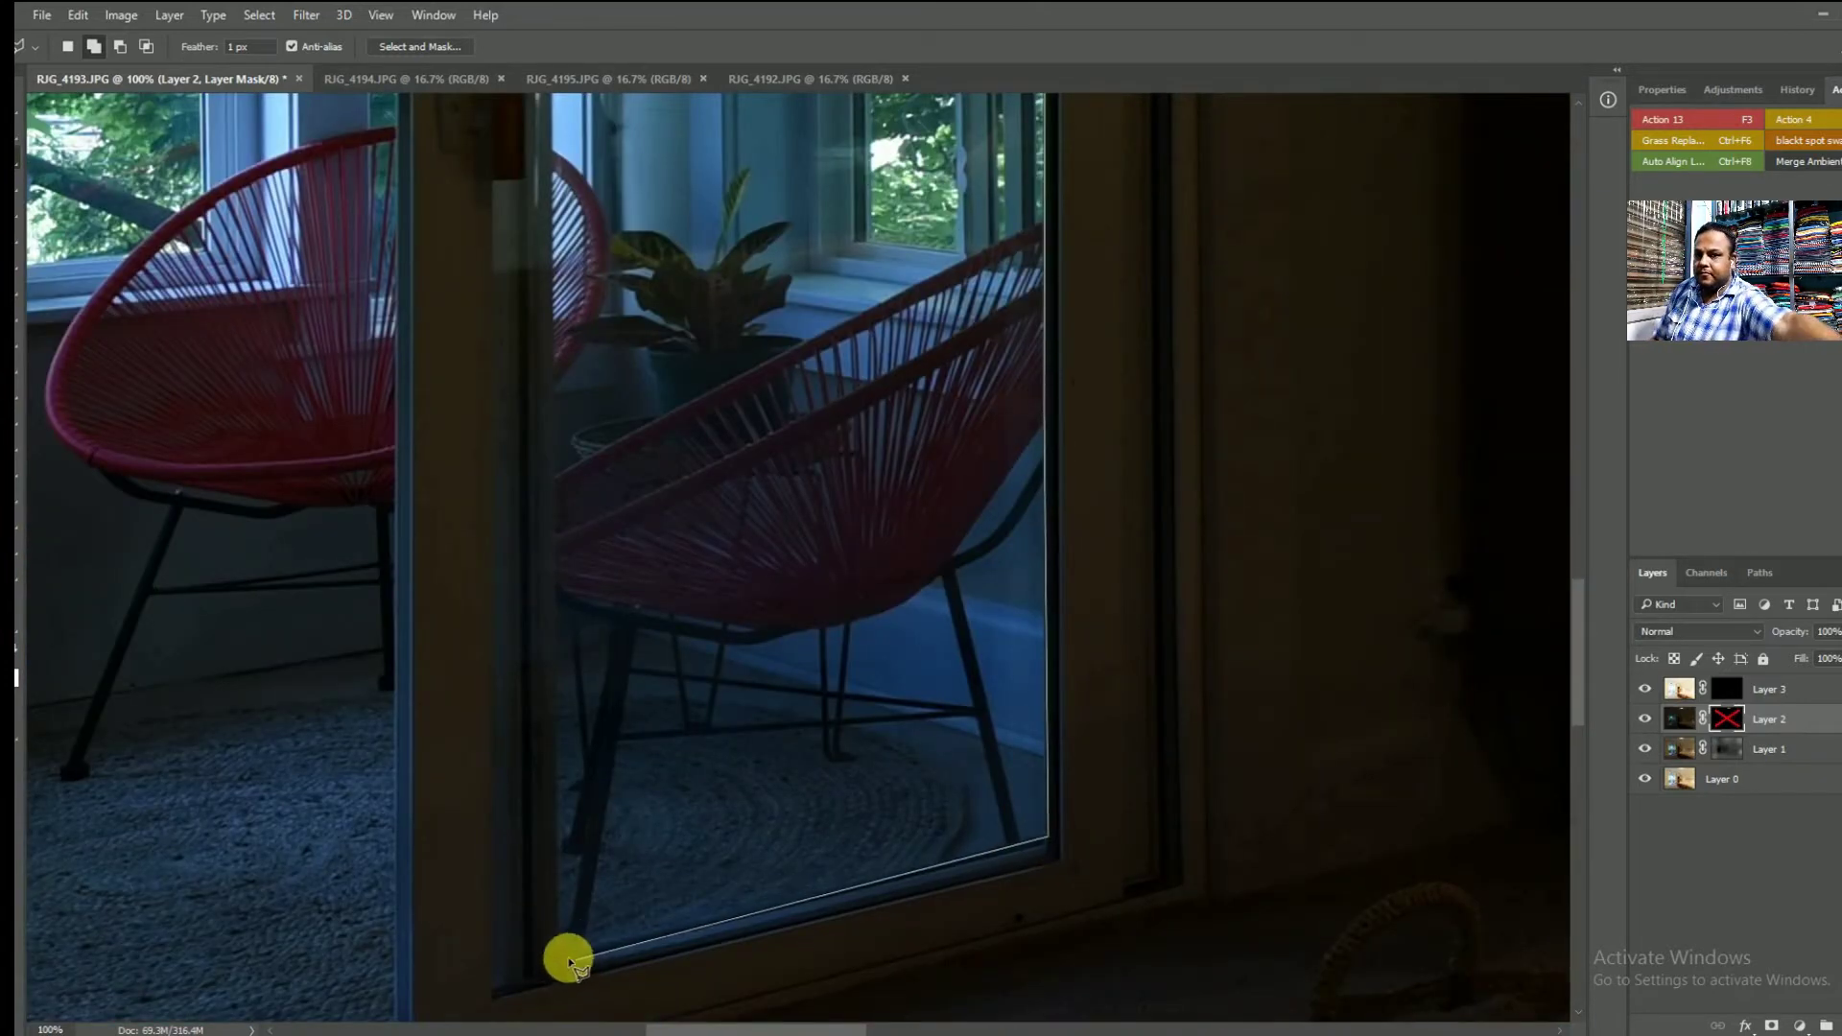
left_click(560, 955)
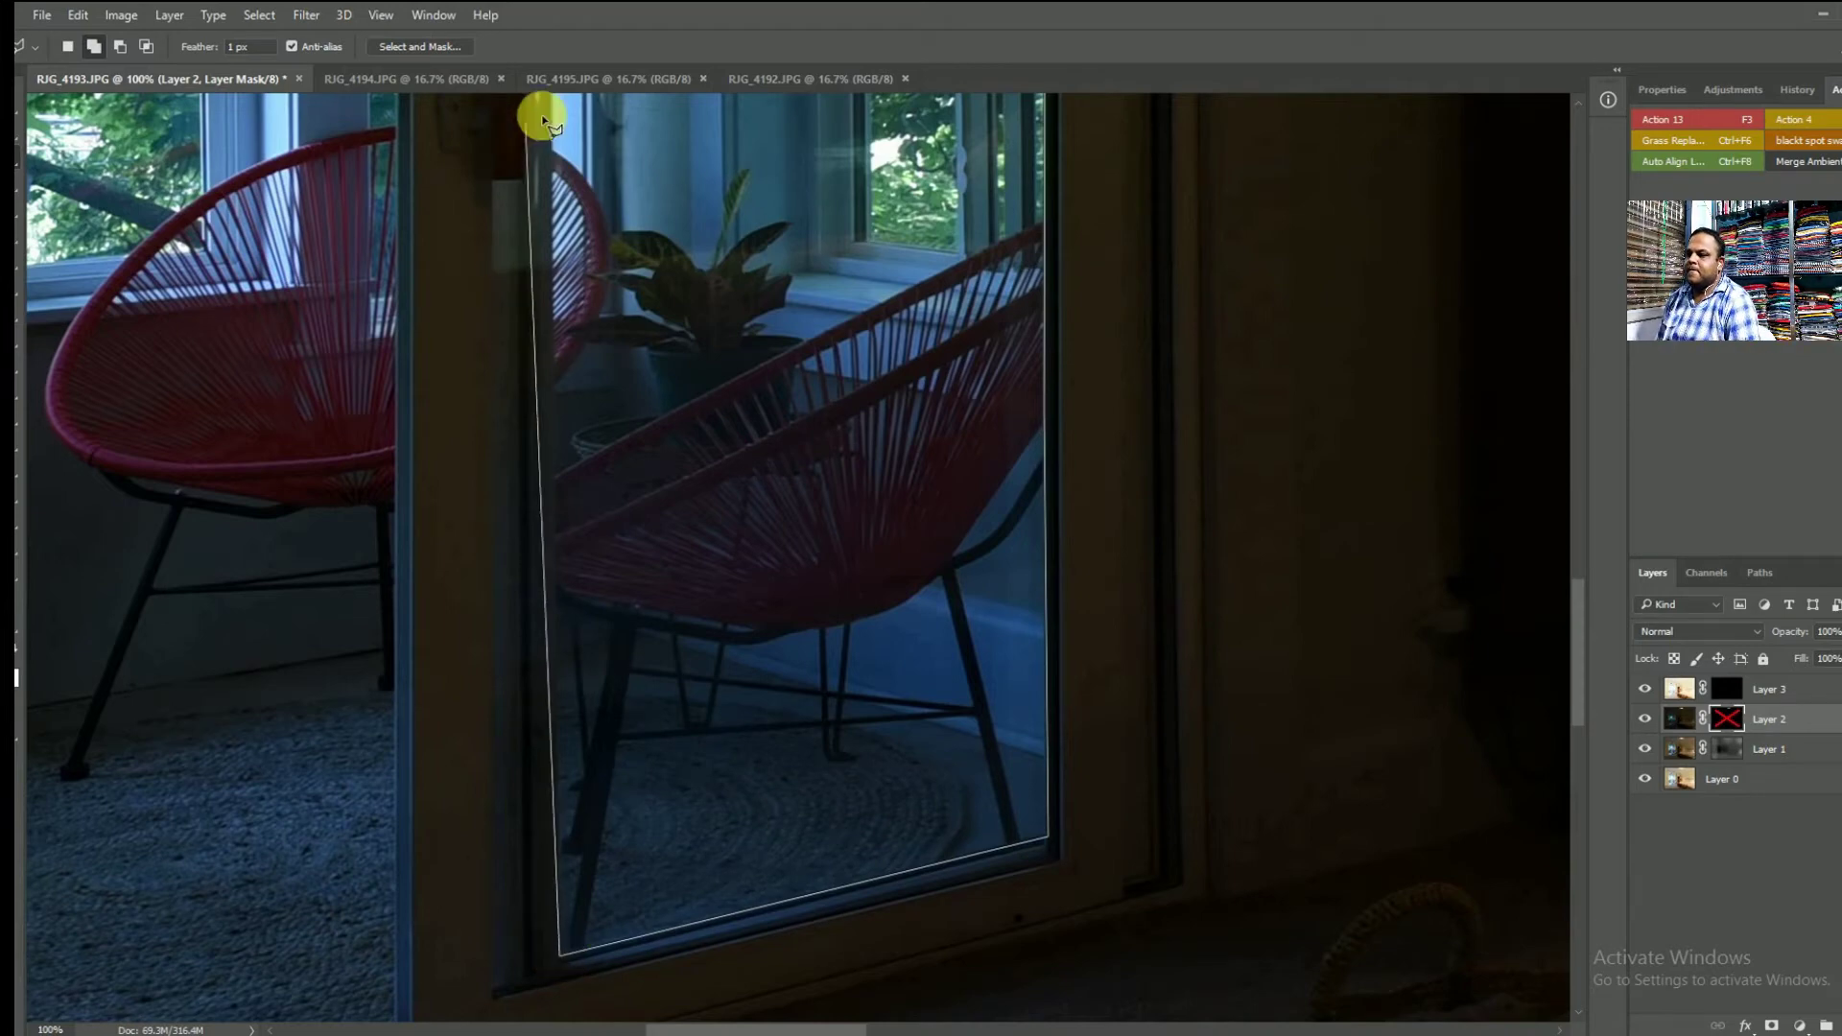
left_click_drag(547, 164, 547, 794)
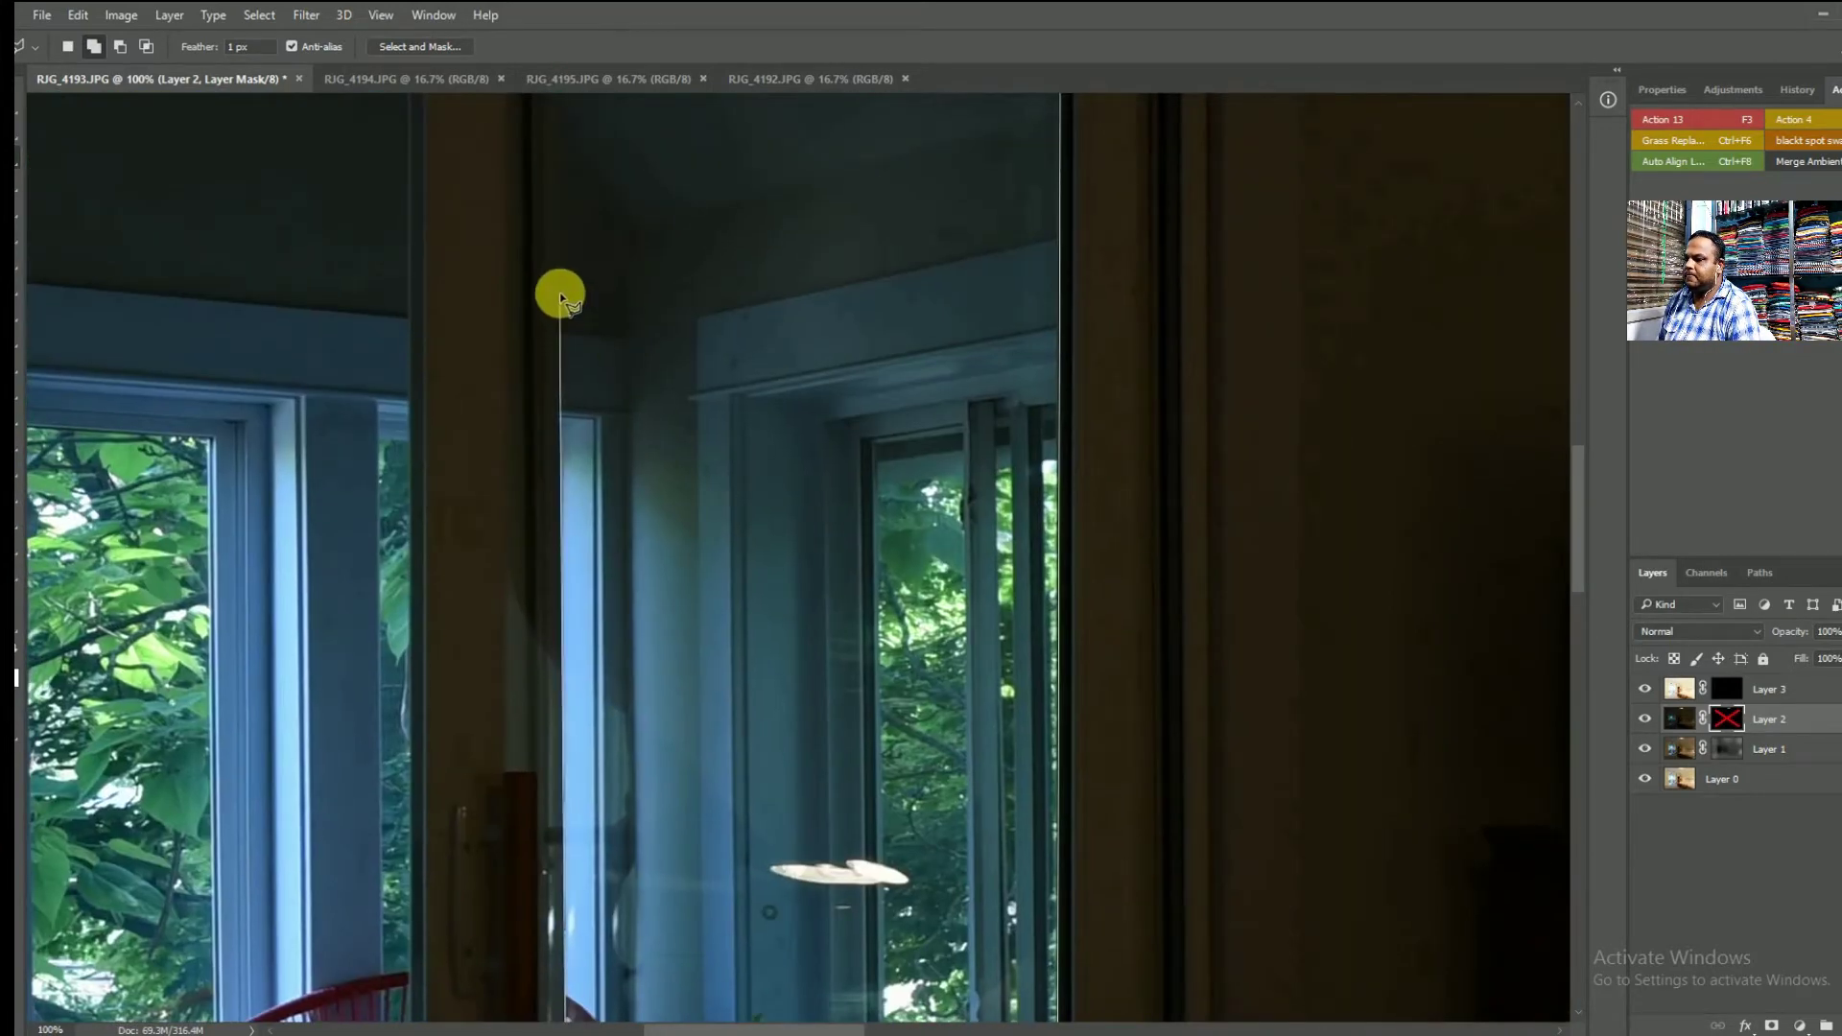
left_click_drag(560, 292, 551, 765)
double_click(561, 509)
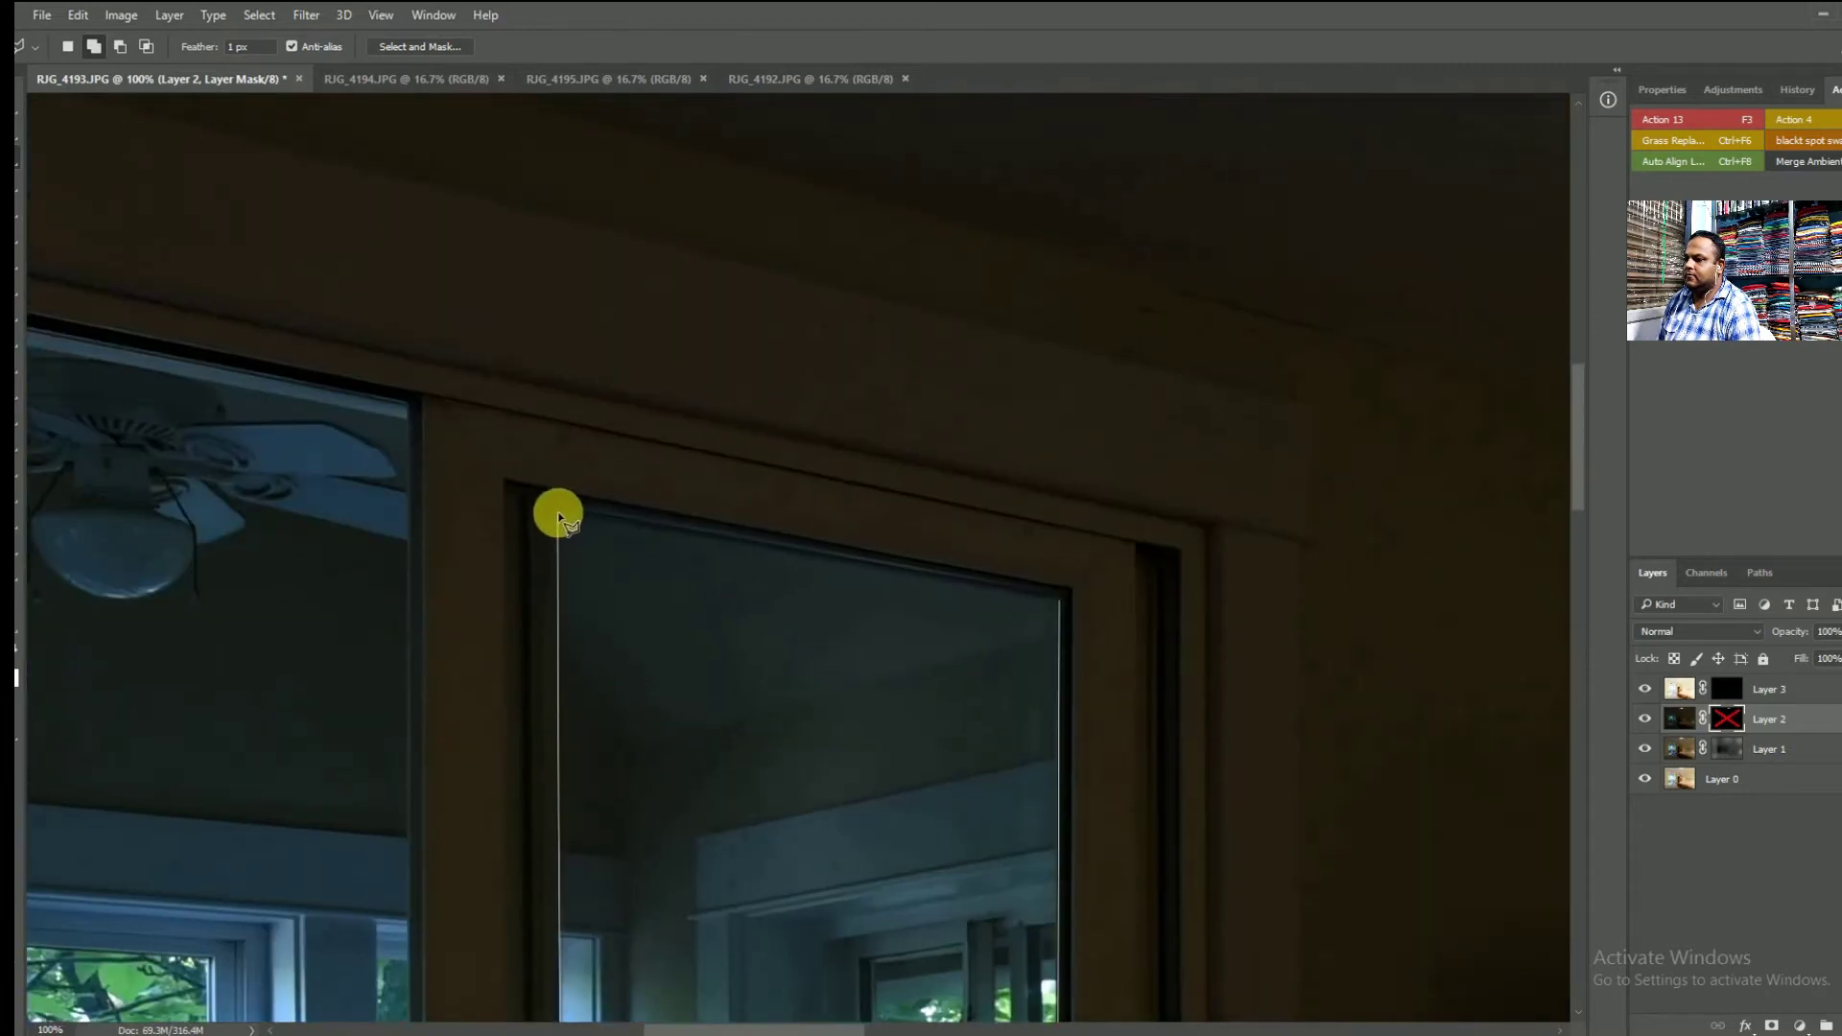
- Add the door's other opening, with the ceiling fan and potted plant, to the selection using the Polygonal Lasso
mouse_move(394, 449)
left_mouse_down()
mouse_move(1055, 516)
mouse_move(1061, 617)
mouse_move(1061, 193)
mouse_move(1050, 913)
mouse_move(1049, 304)
left_mouse_up()
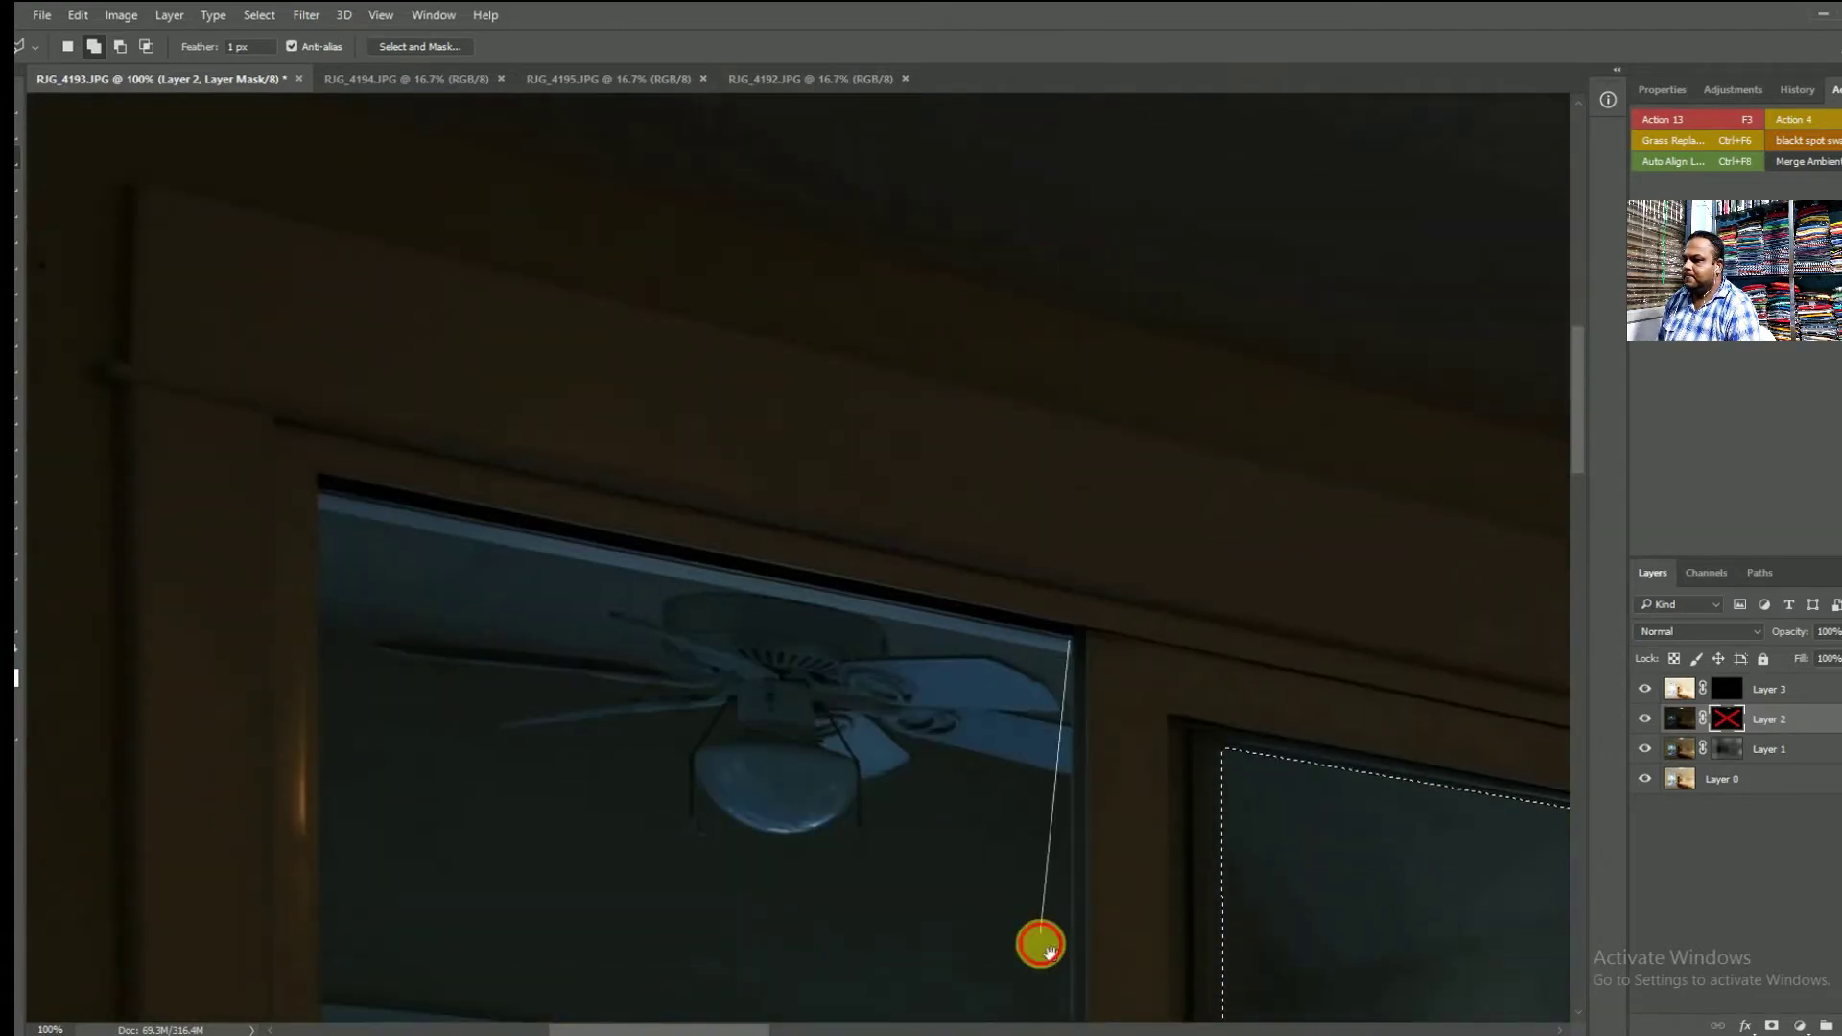
left_click_drag(1040, 941, 1046, 251)
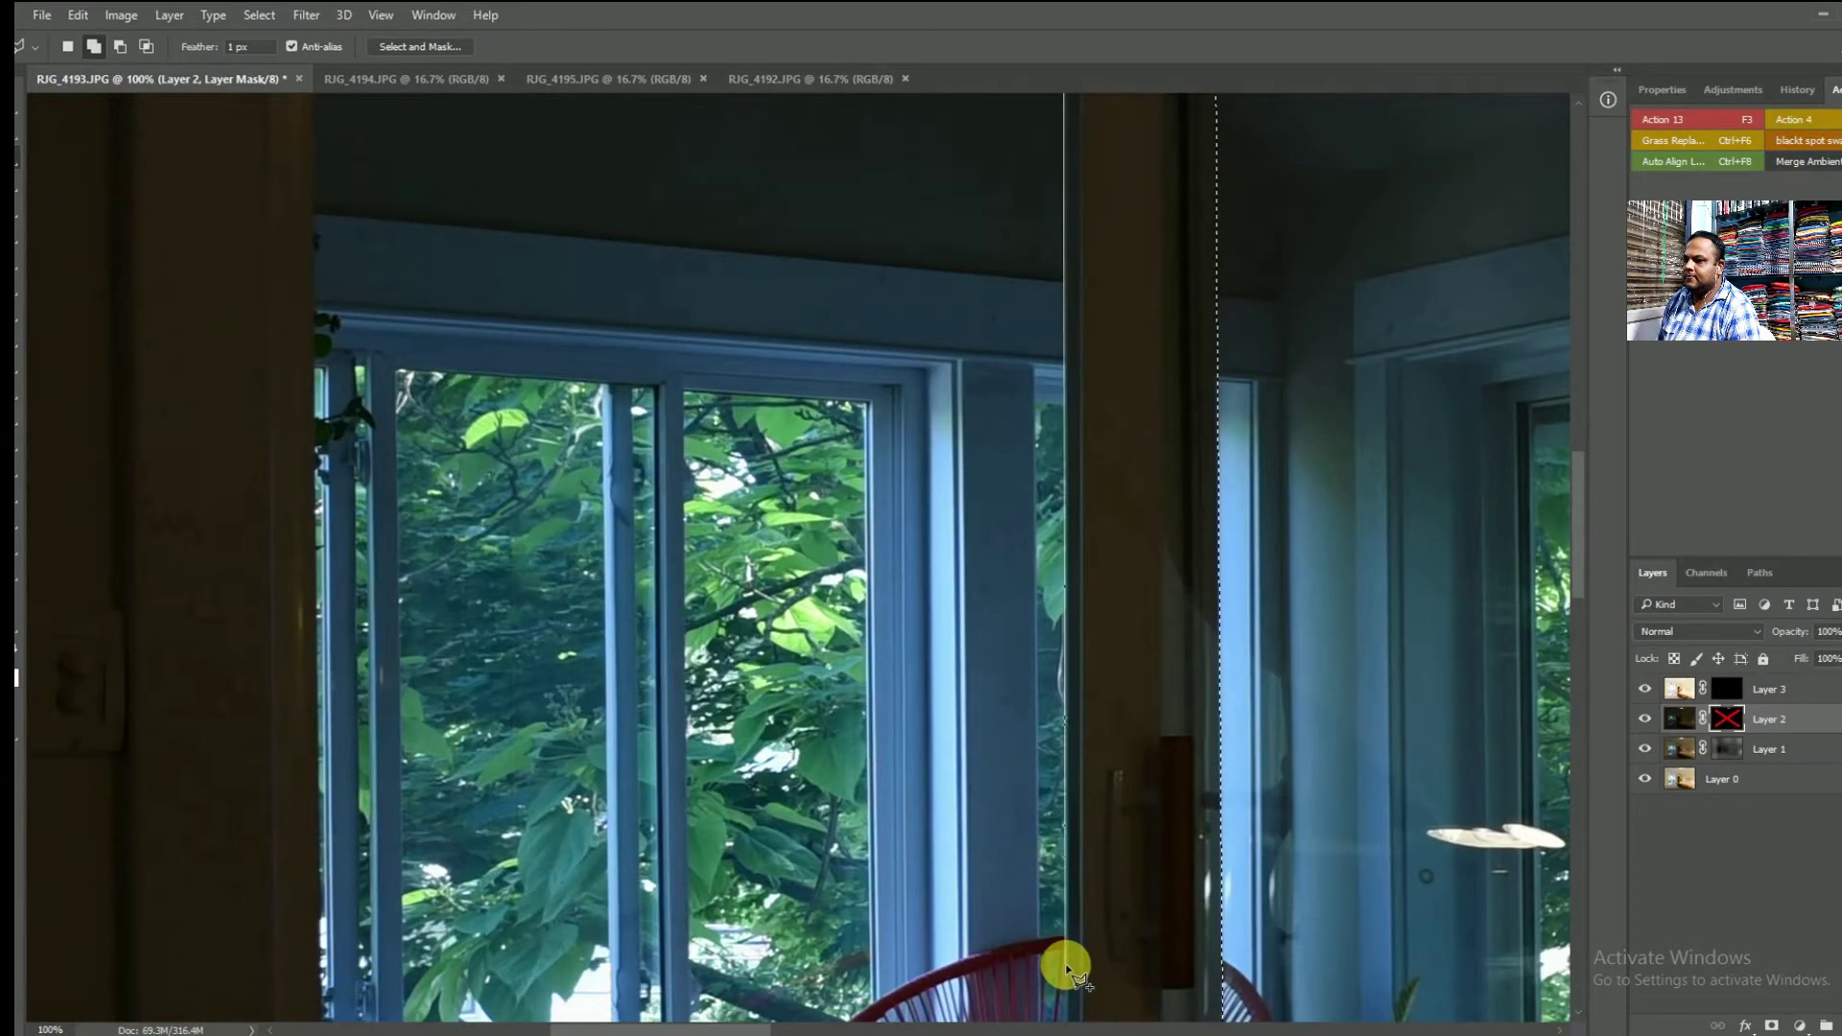
left_click_drag(1063, 888, 1040, 617)
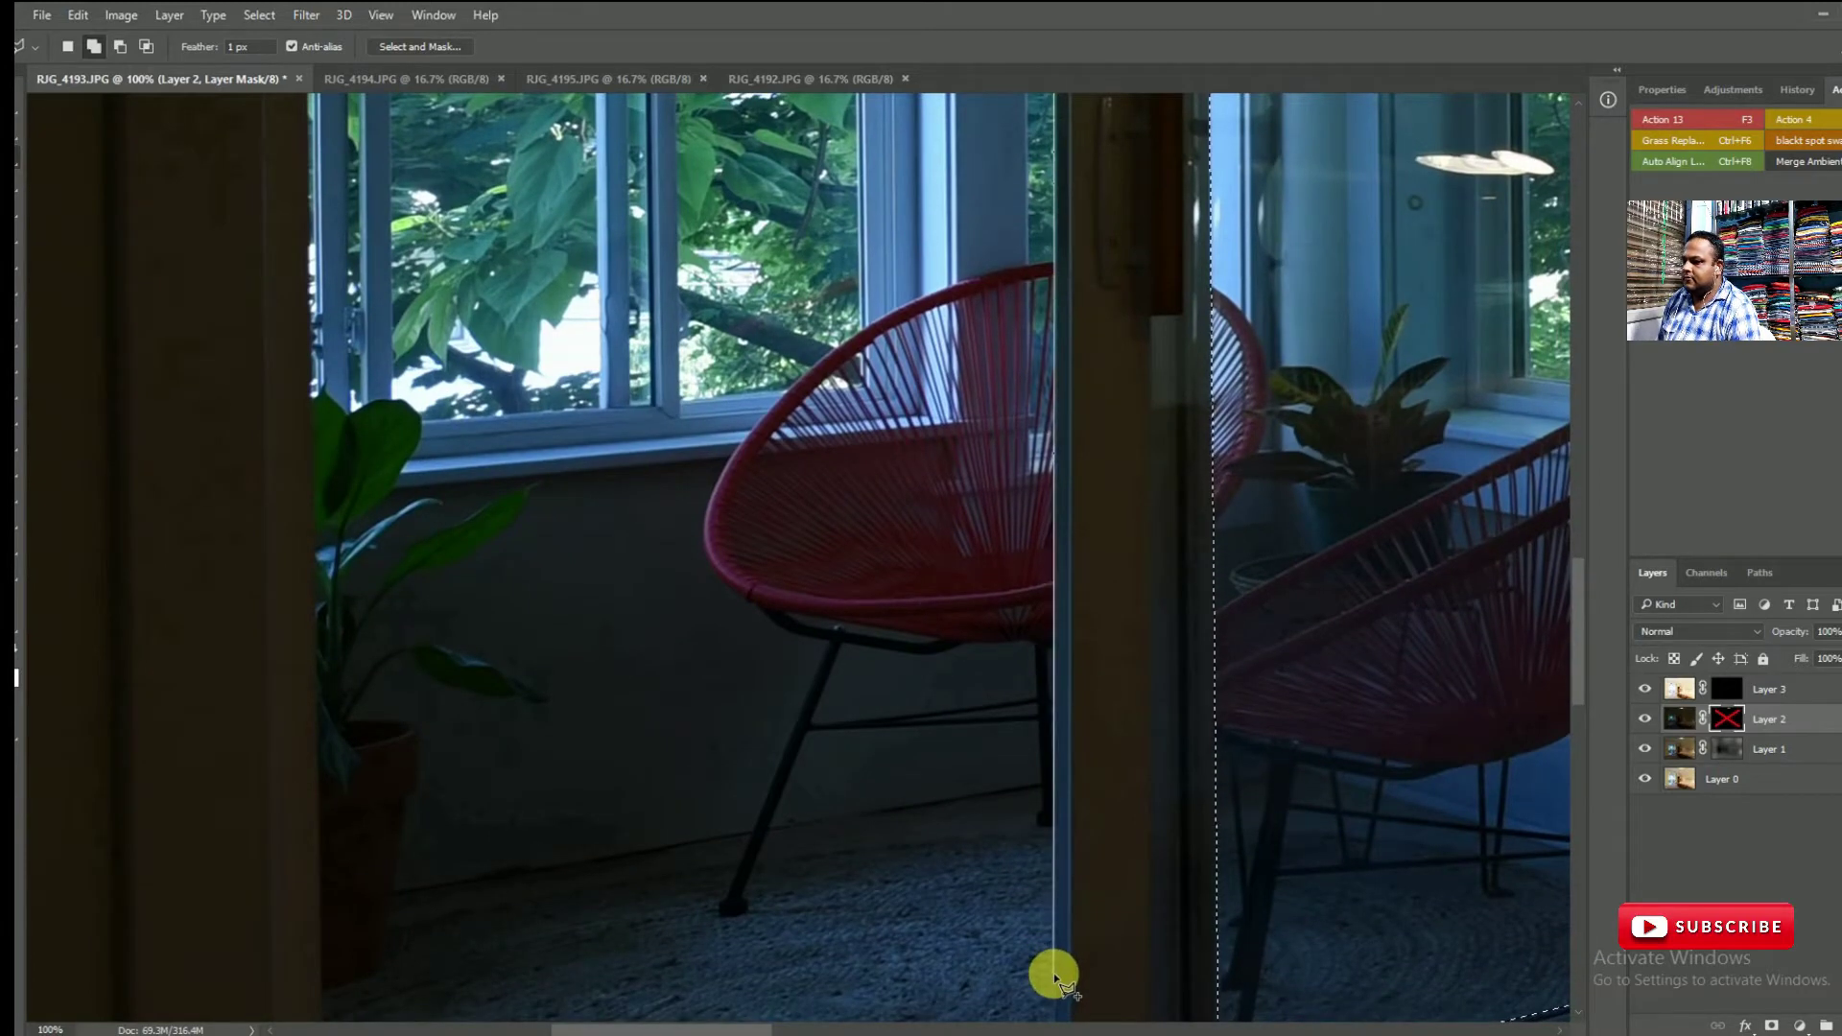
left_click_drag(1053, 975, 1045, 375)
left_click(1055, 583)
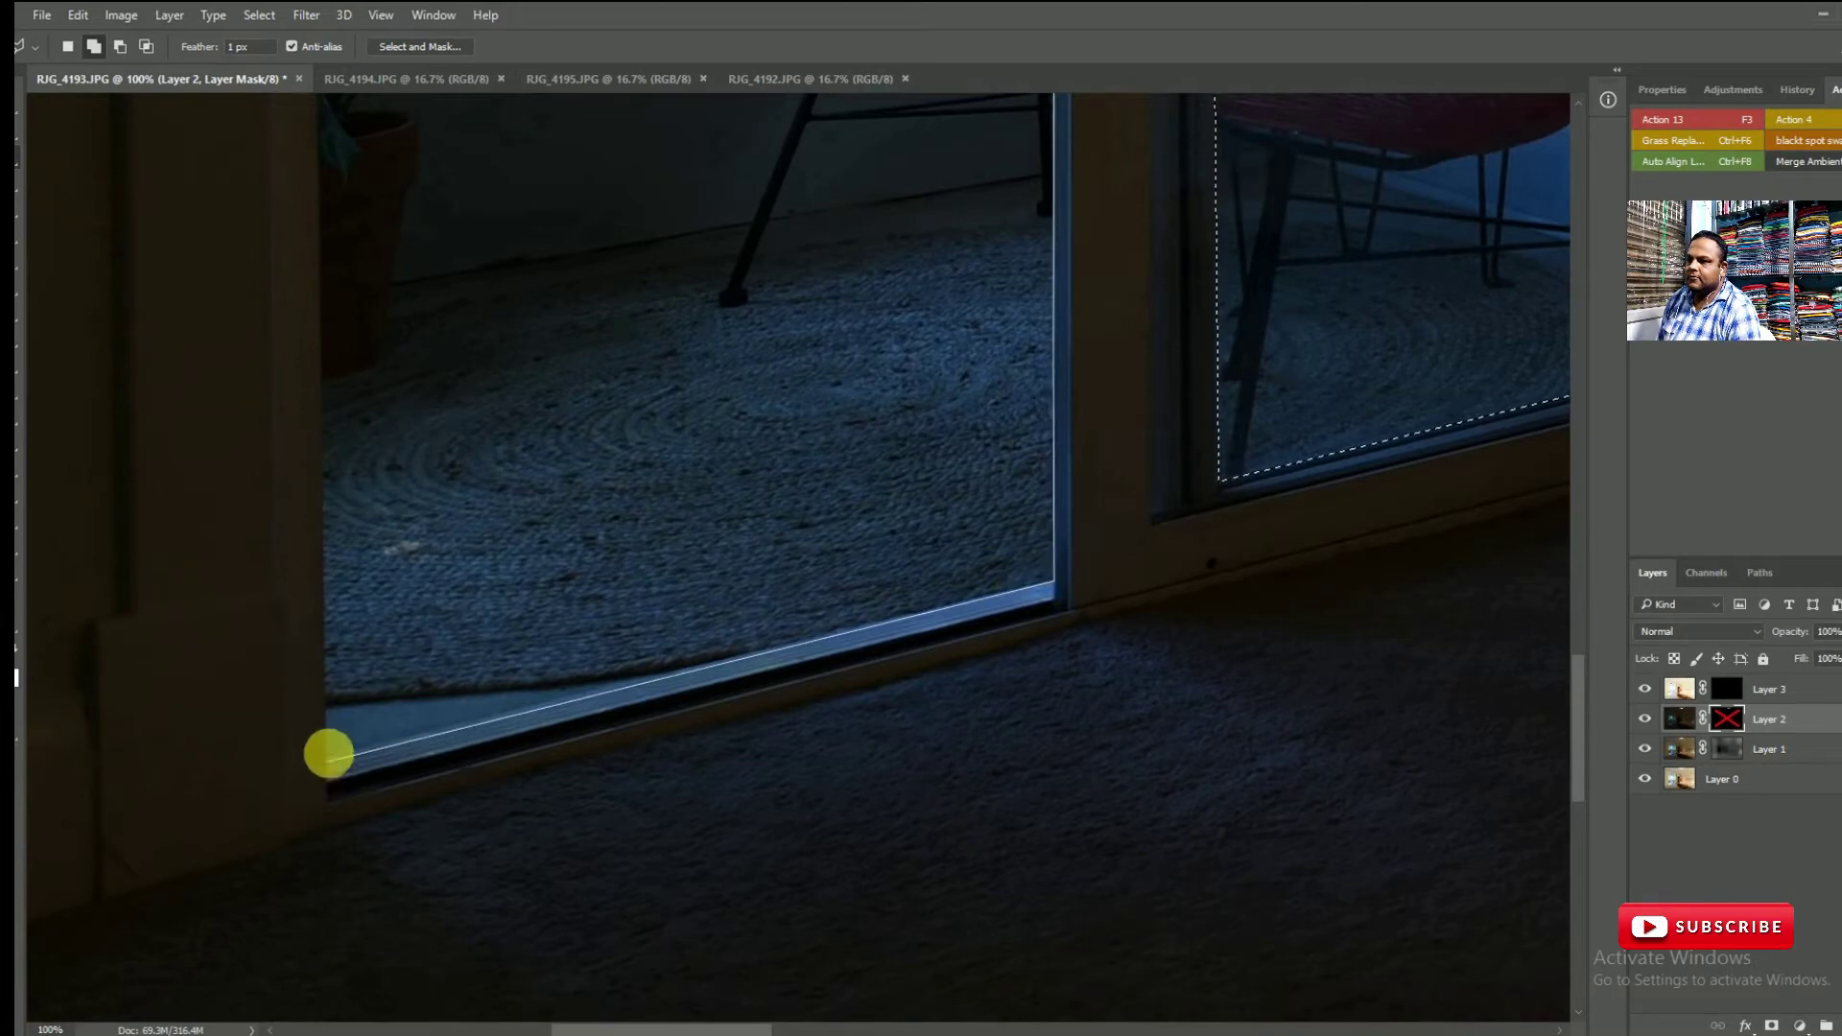
left_click(328, 754)
scroll(328, 754, "up", 4)
scroll(535, 440, "down", 7)
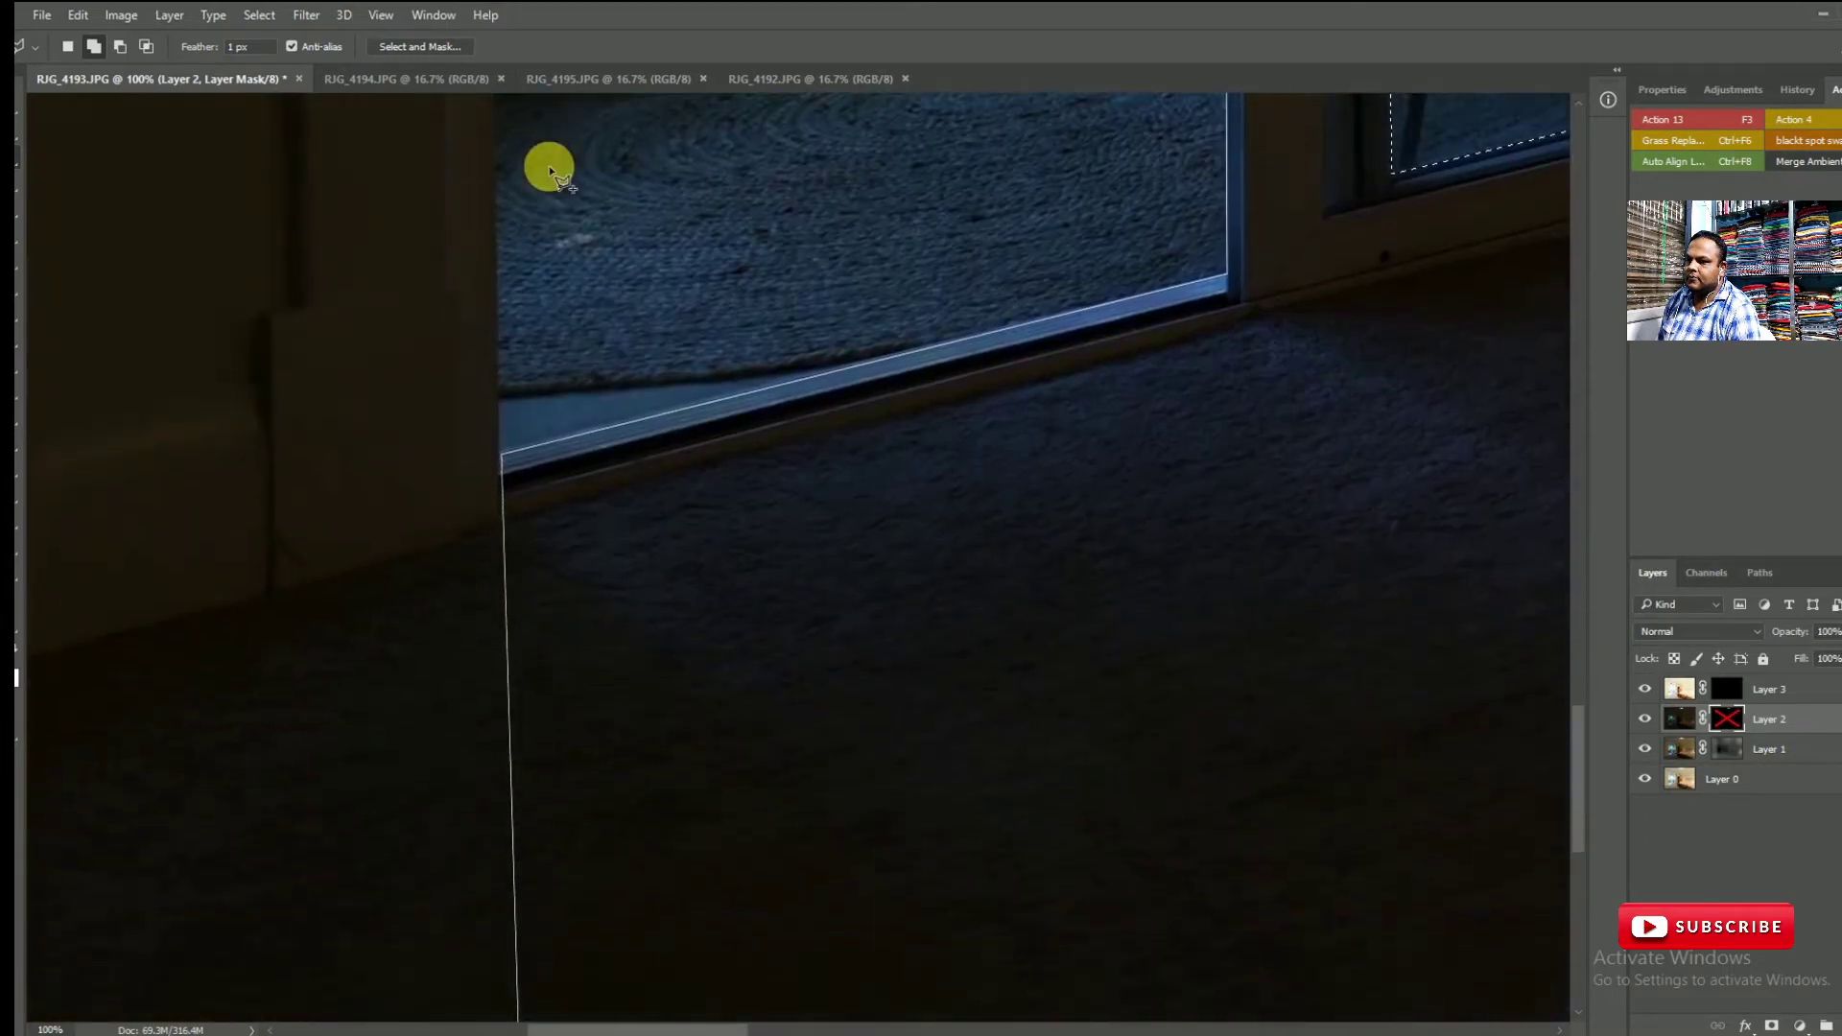
scroll(587, 813, "up", 5)
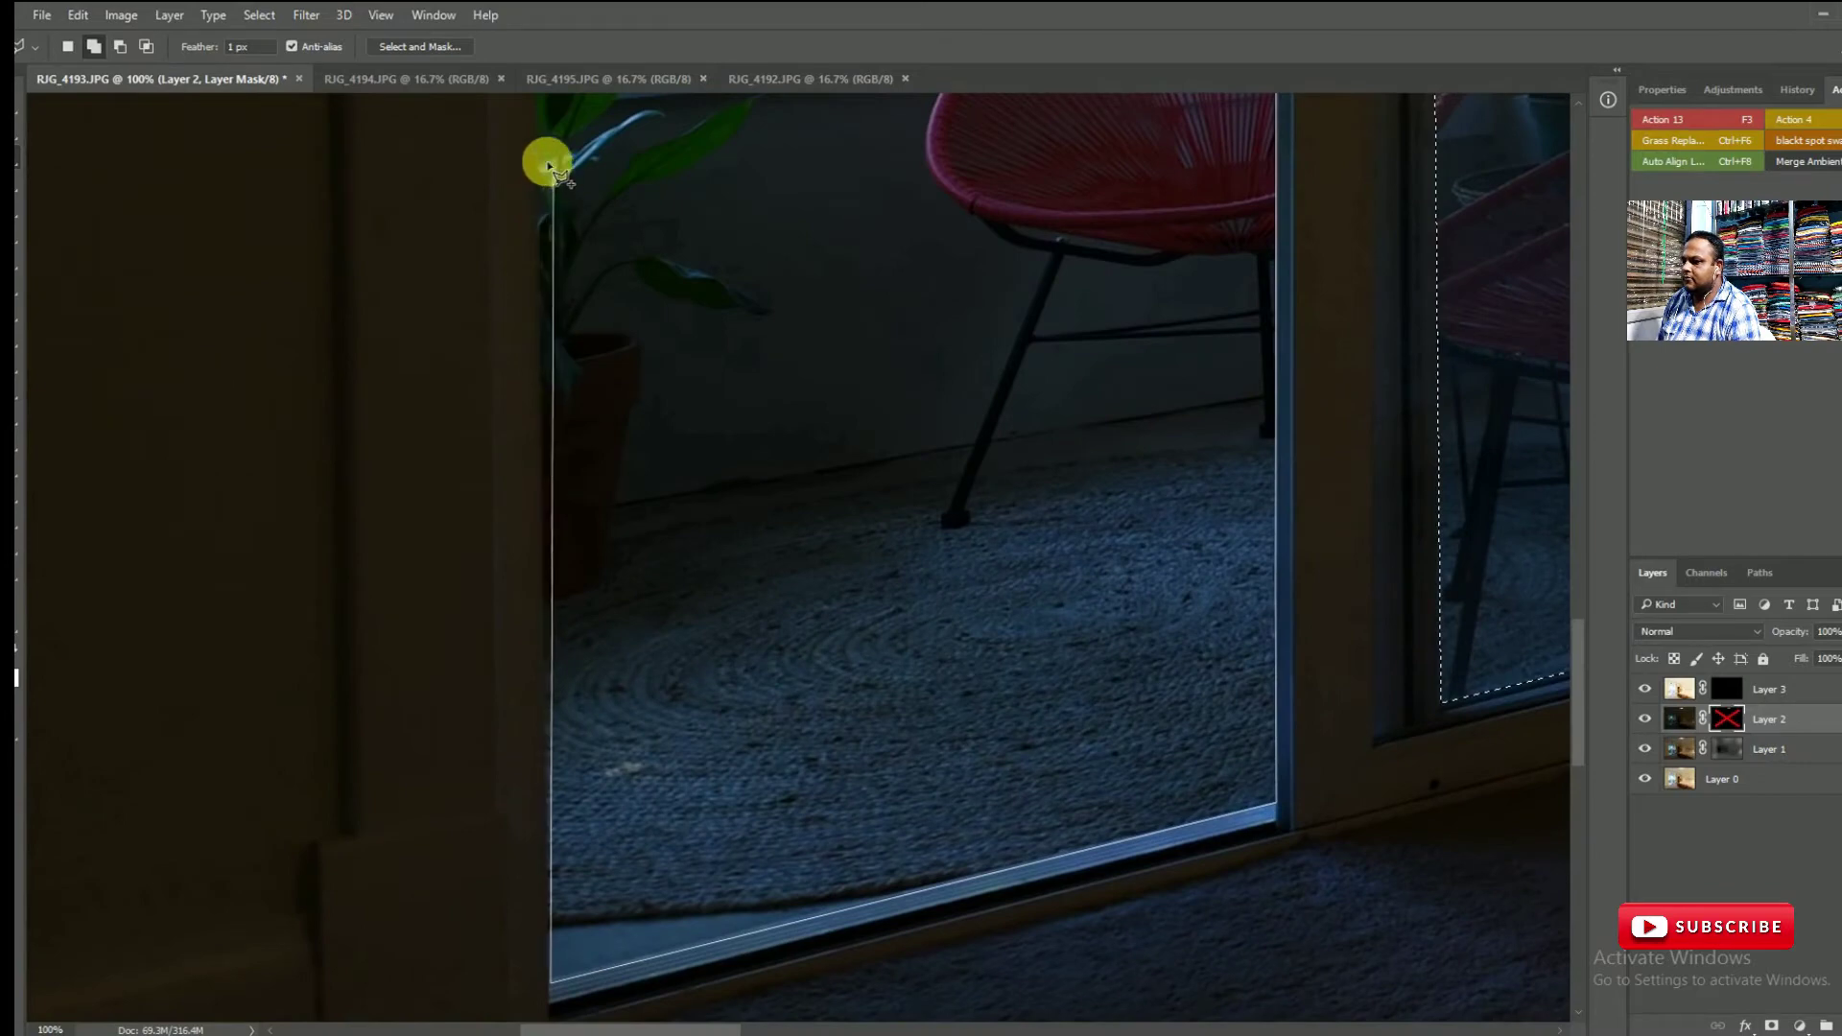
left_click_drag(541, 380, 526, 864)
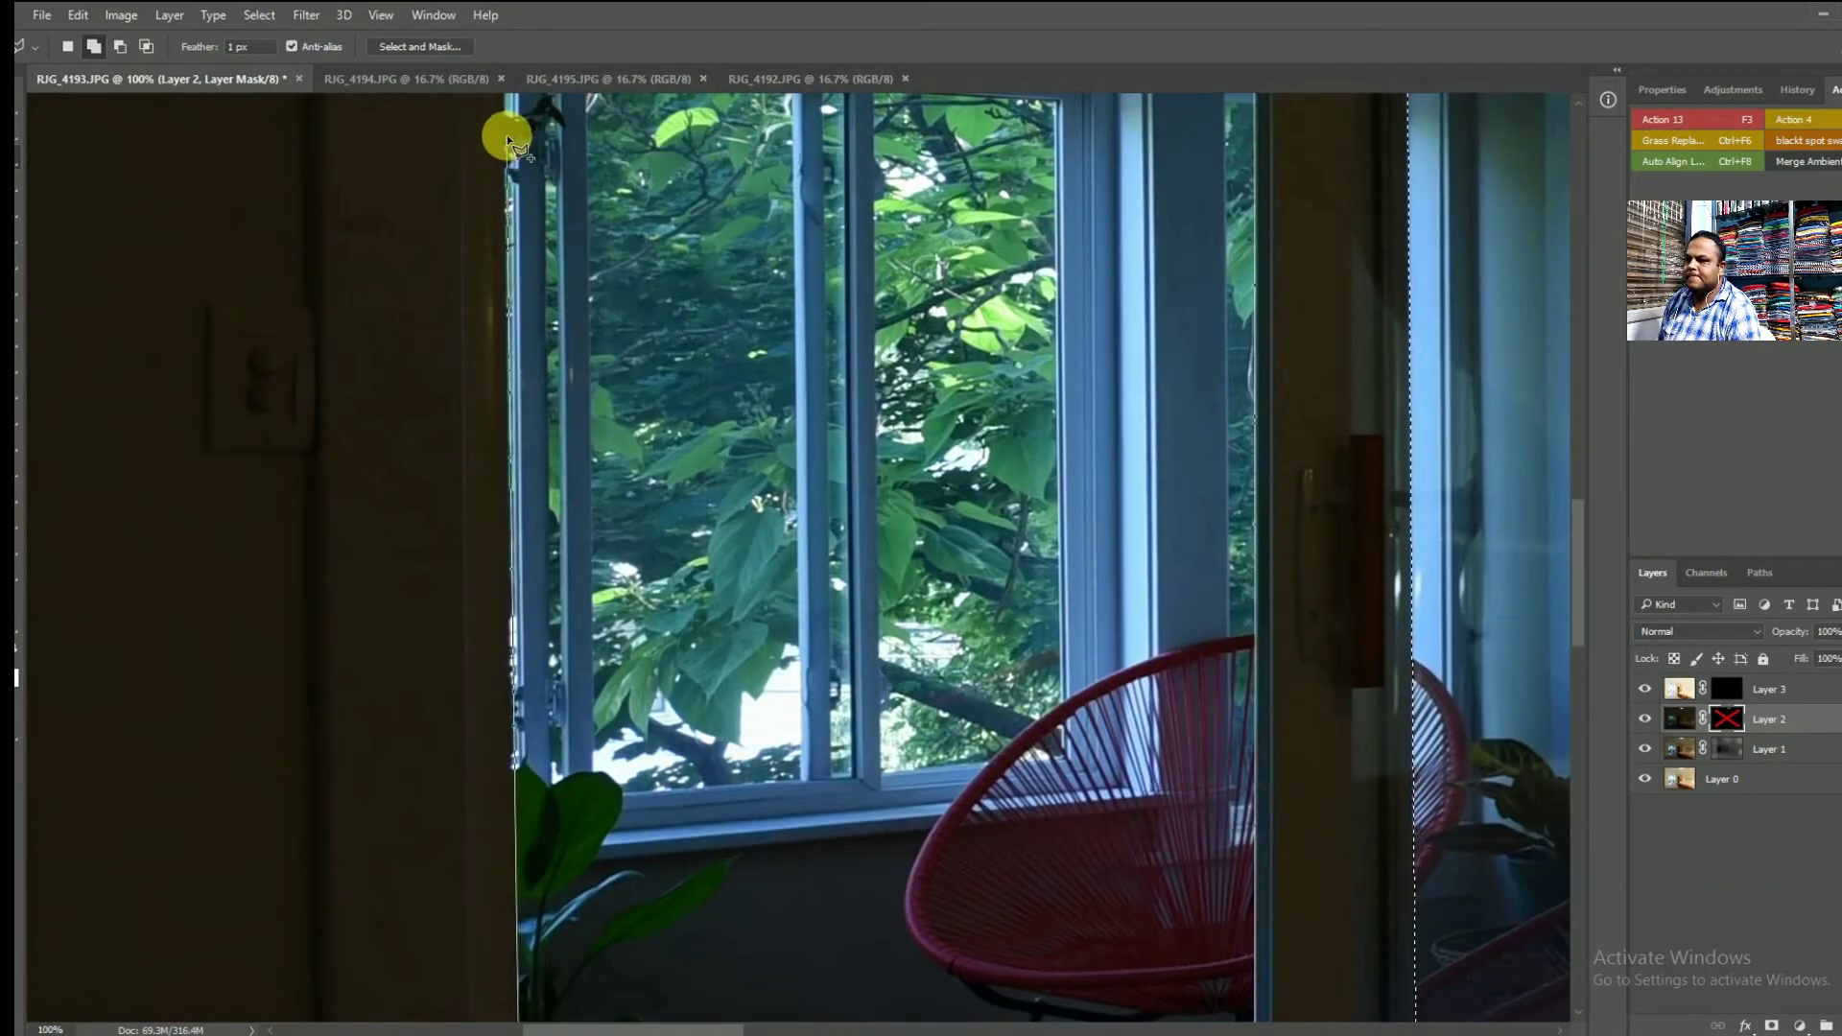
scroll(513, 896, "up", 10)
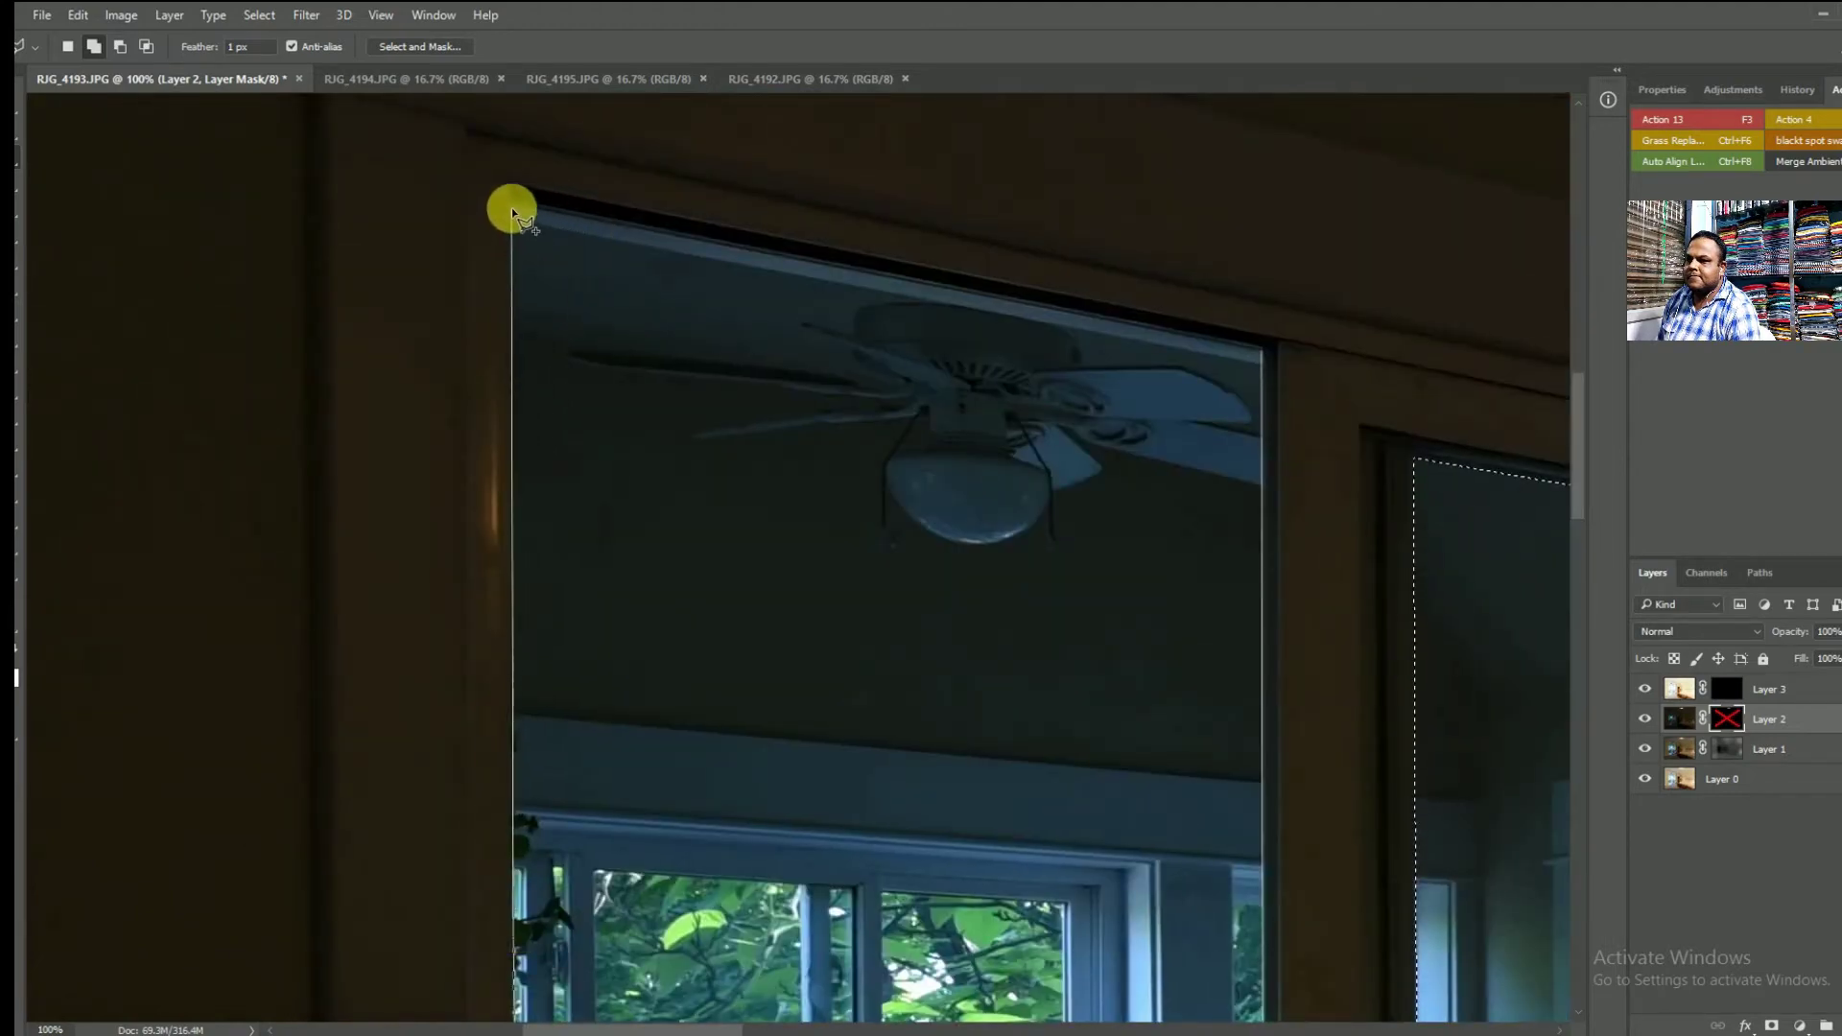
left_click(511, 204)
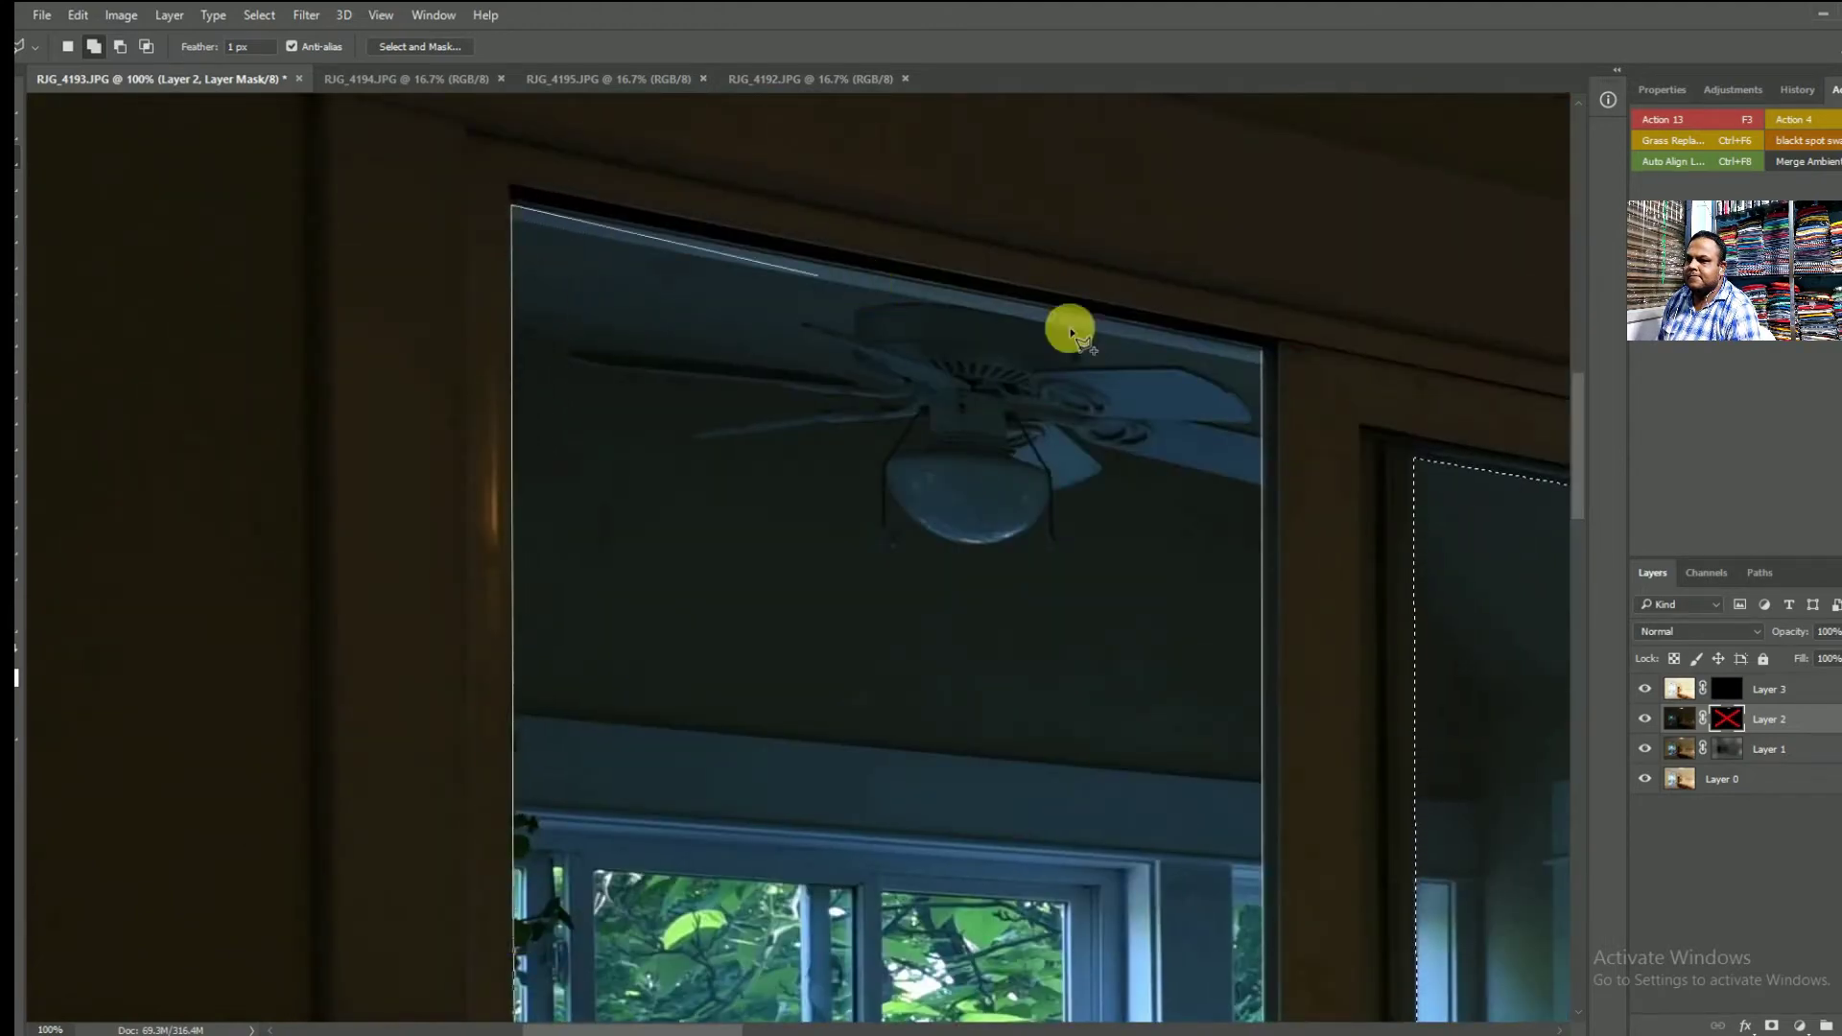
double_click(1261, 349)
- Return to a view of the whole photo and re-enable Layer 2's mask
key("ctrl+minus")
key("ctrl+minus")
key("ctrl+minus")
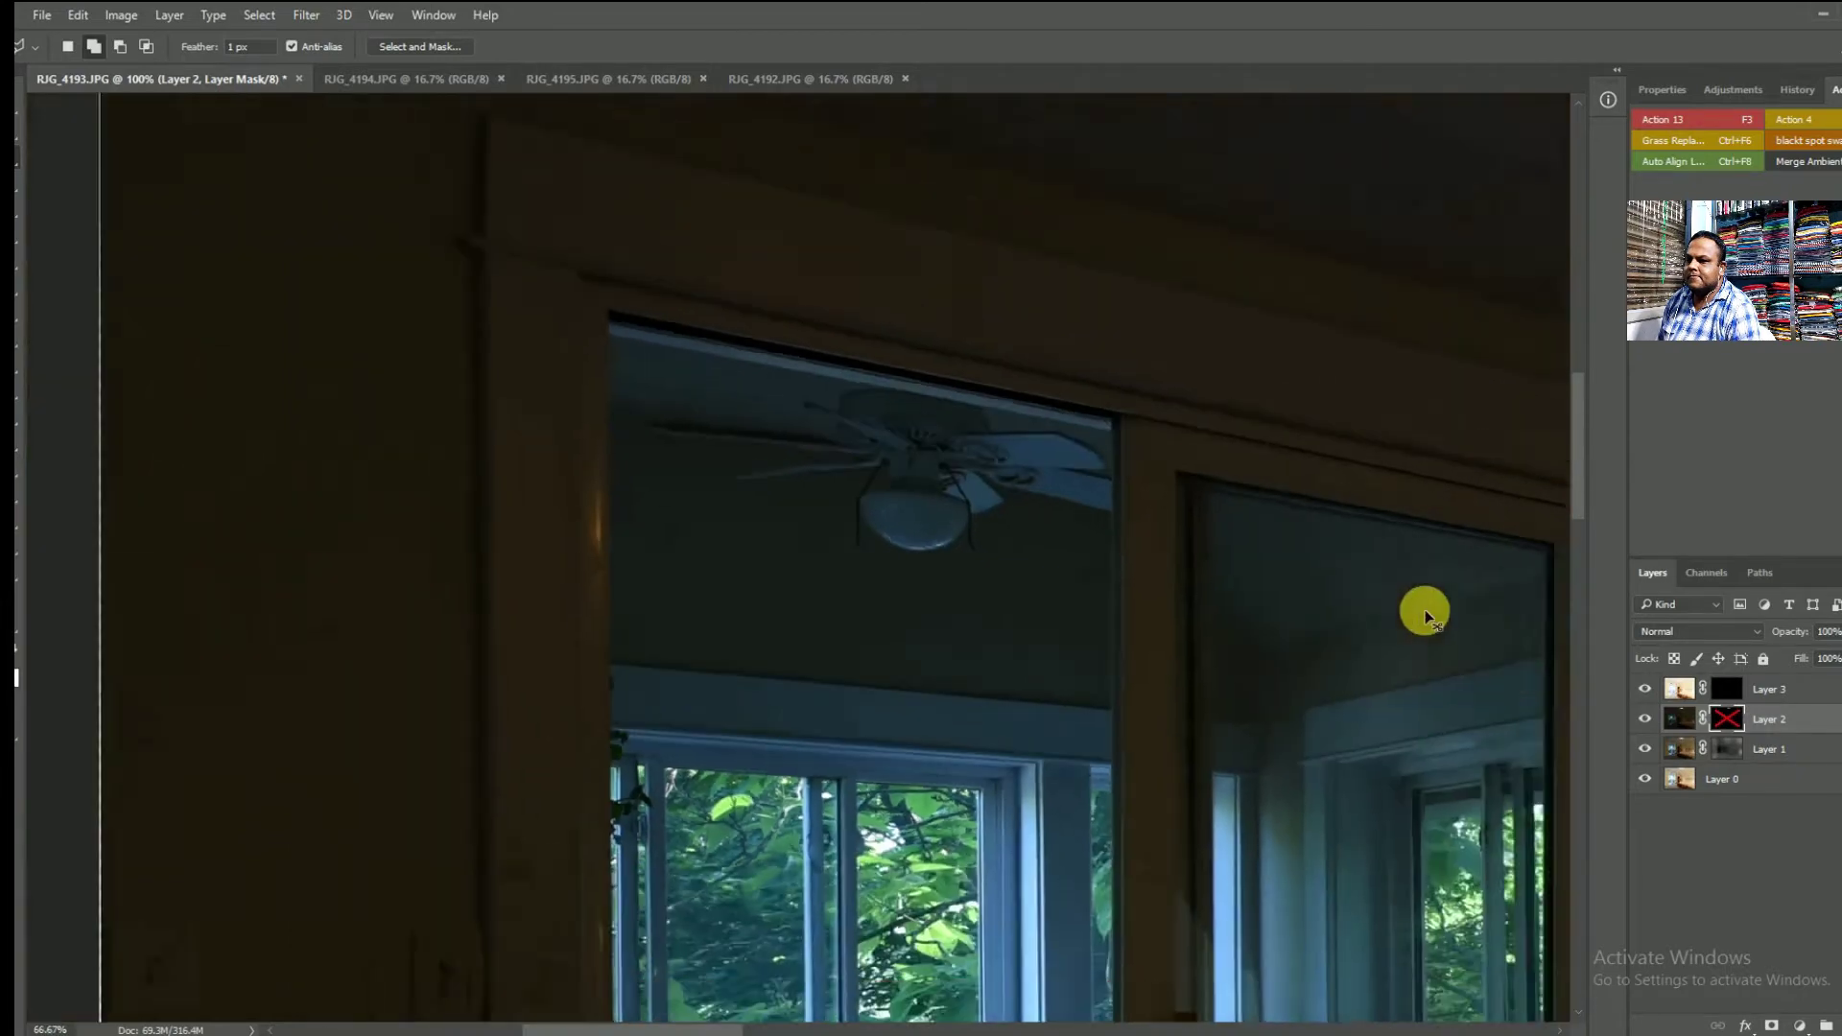
key("ctrl+minus")
key("ctrl+minus")
key("ctrl+minus")
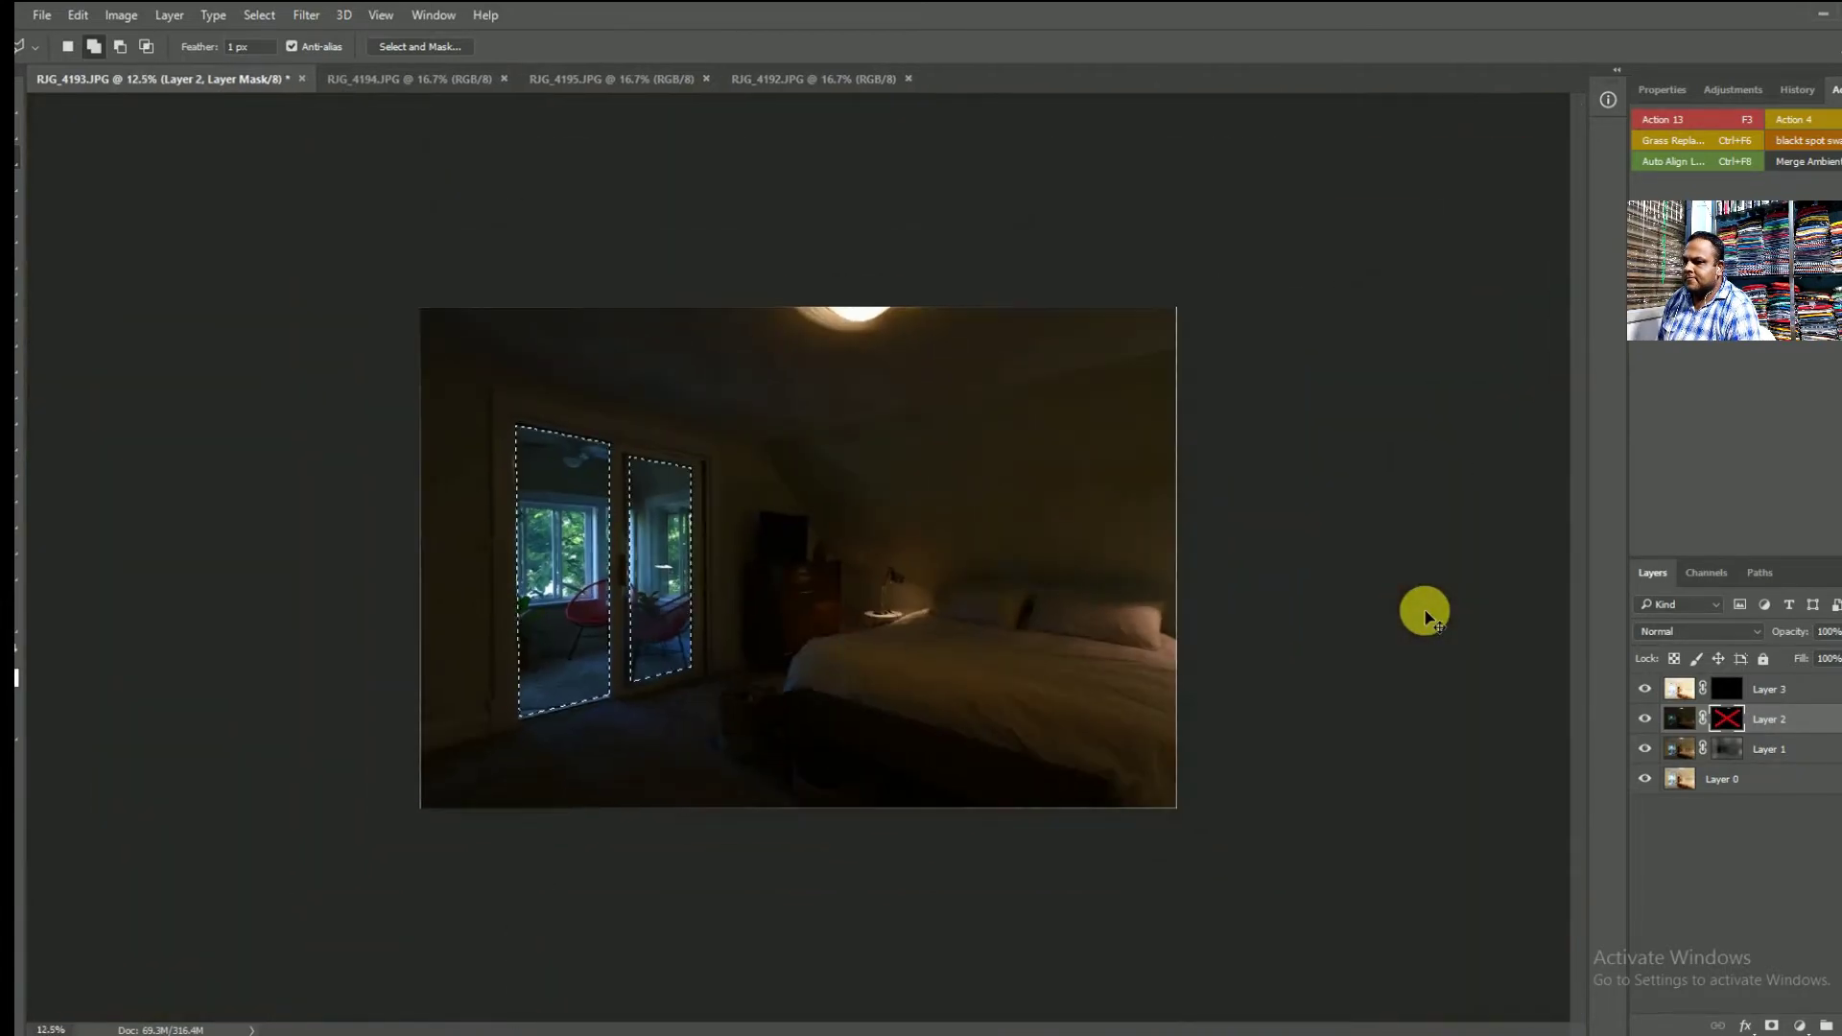
left_click(1727, 719, "shift")
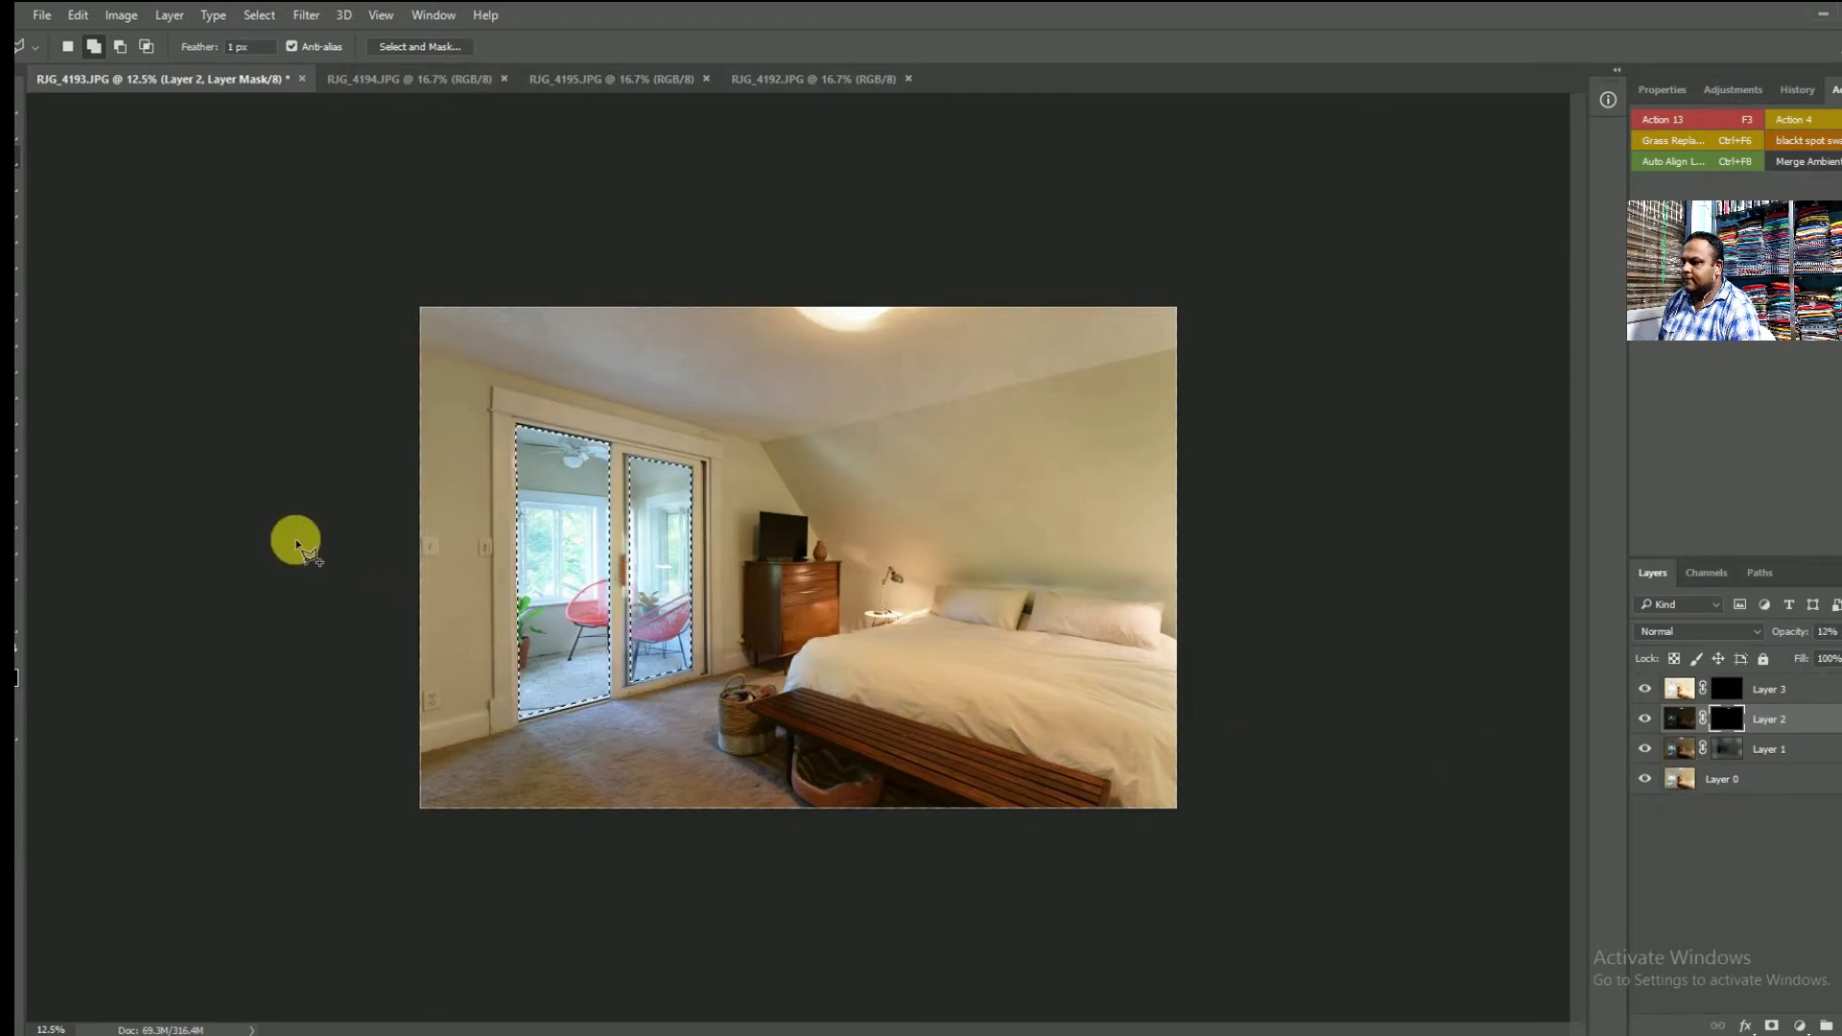
- Paint Layer 2's mask inside the selected door panes with an enlarged brush at 12% opacity to darken the outside view
left_click(14, 299)
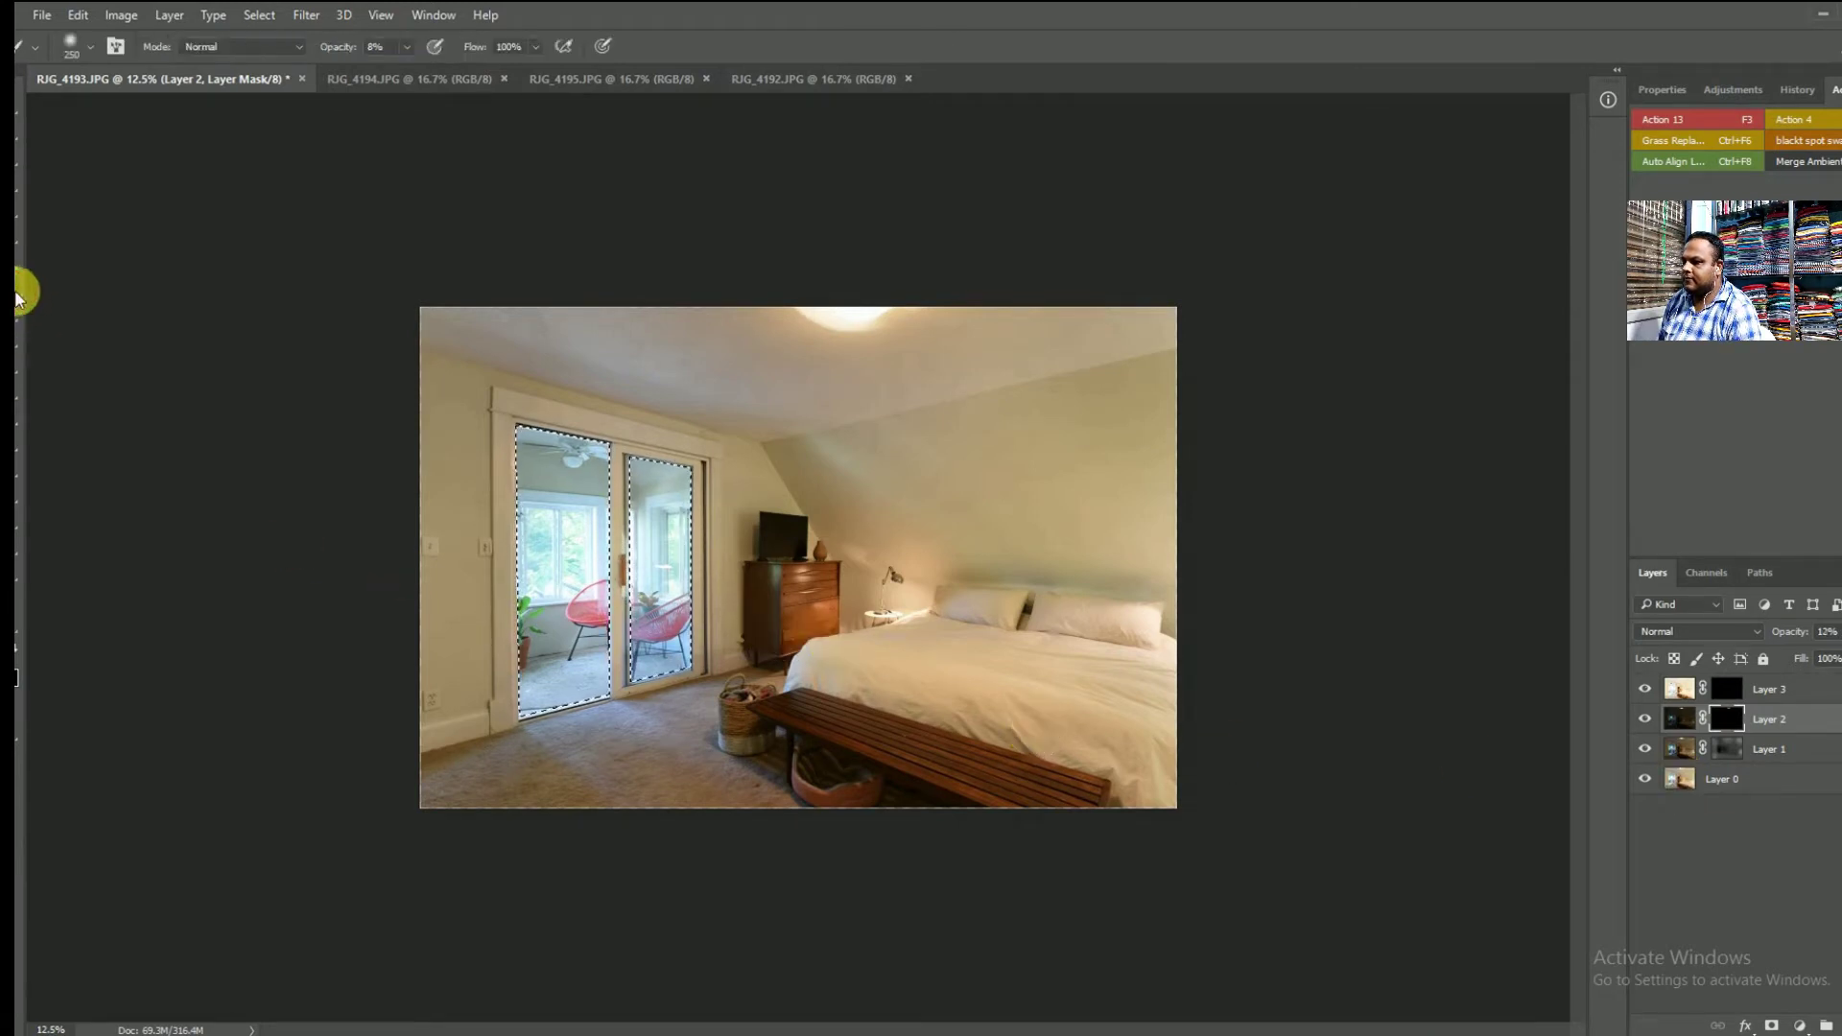
left_click(211, 436)
key("bracketright")
key("bracketright")
key("bracketright")
left_click(474, 540)
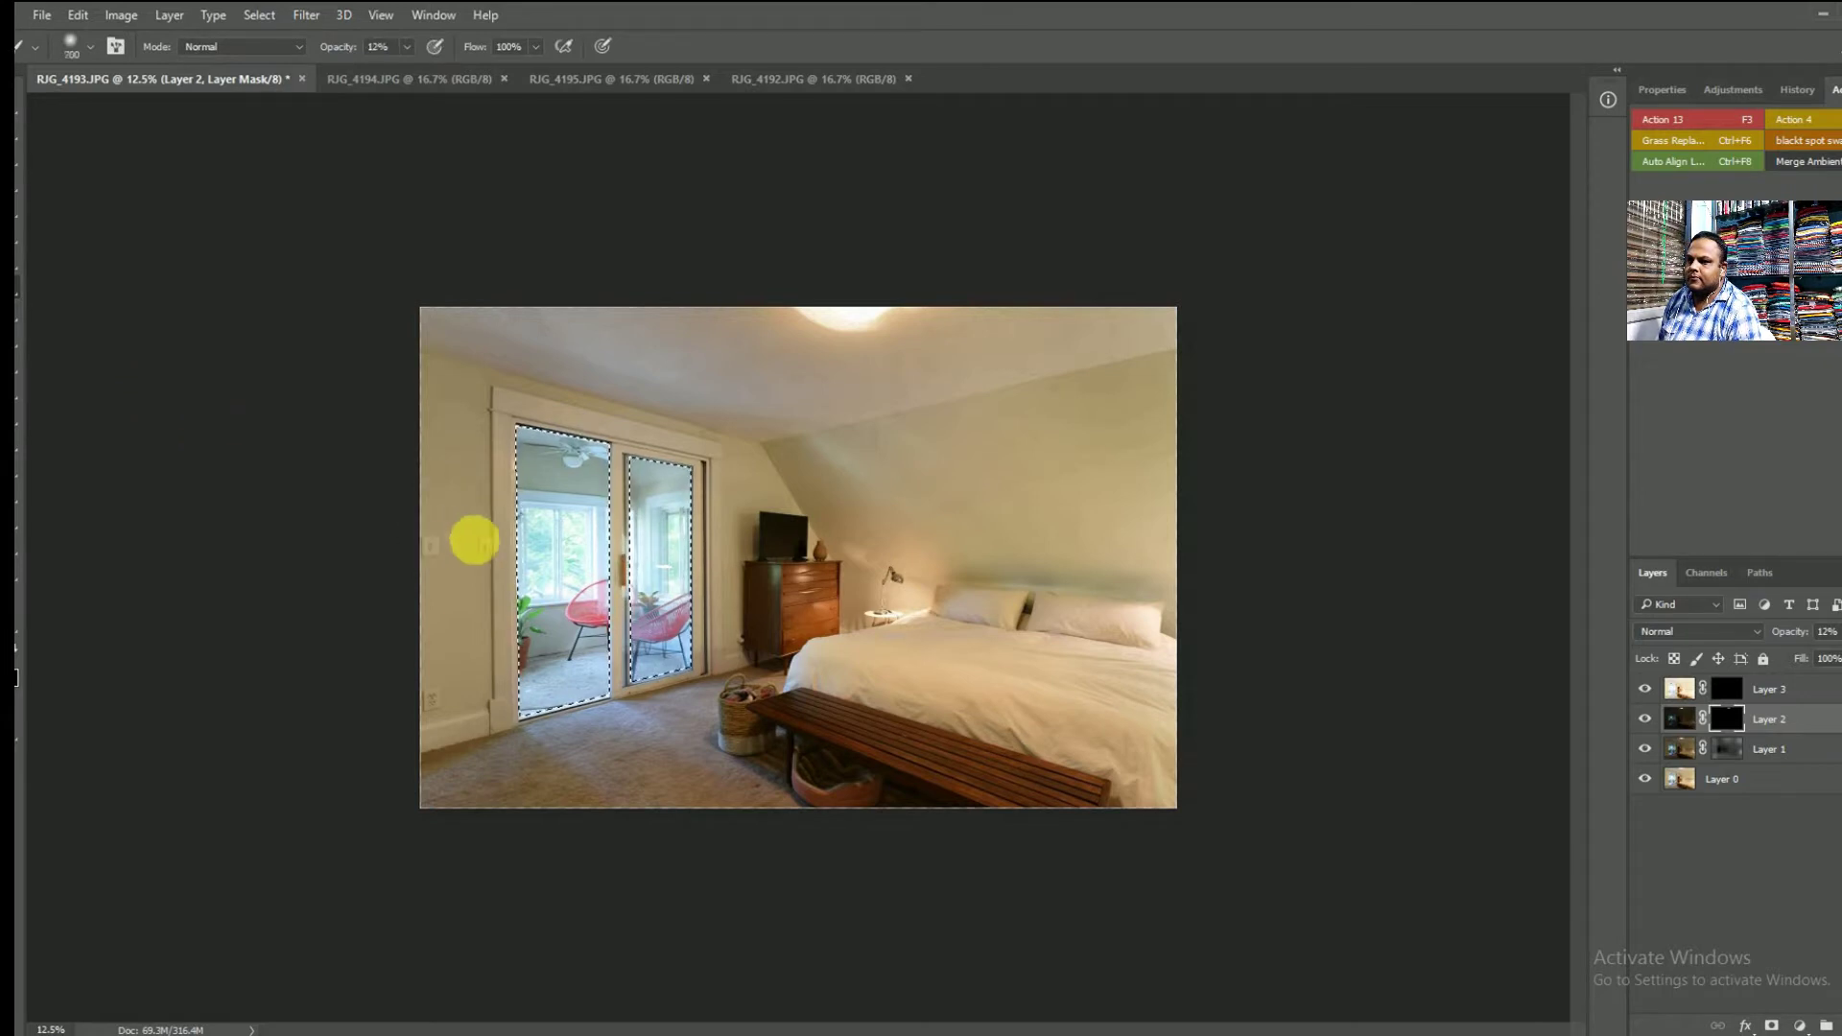
left_click_drag(655, 571, 653, 775)
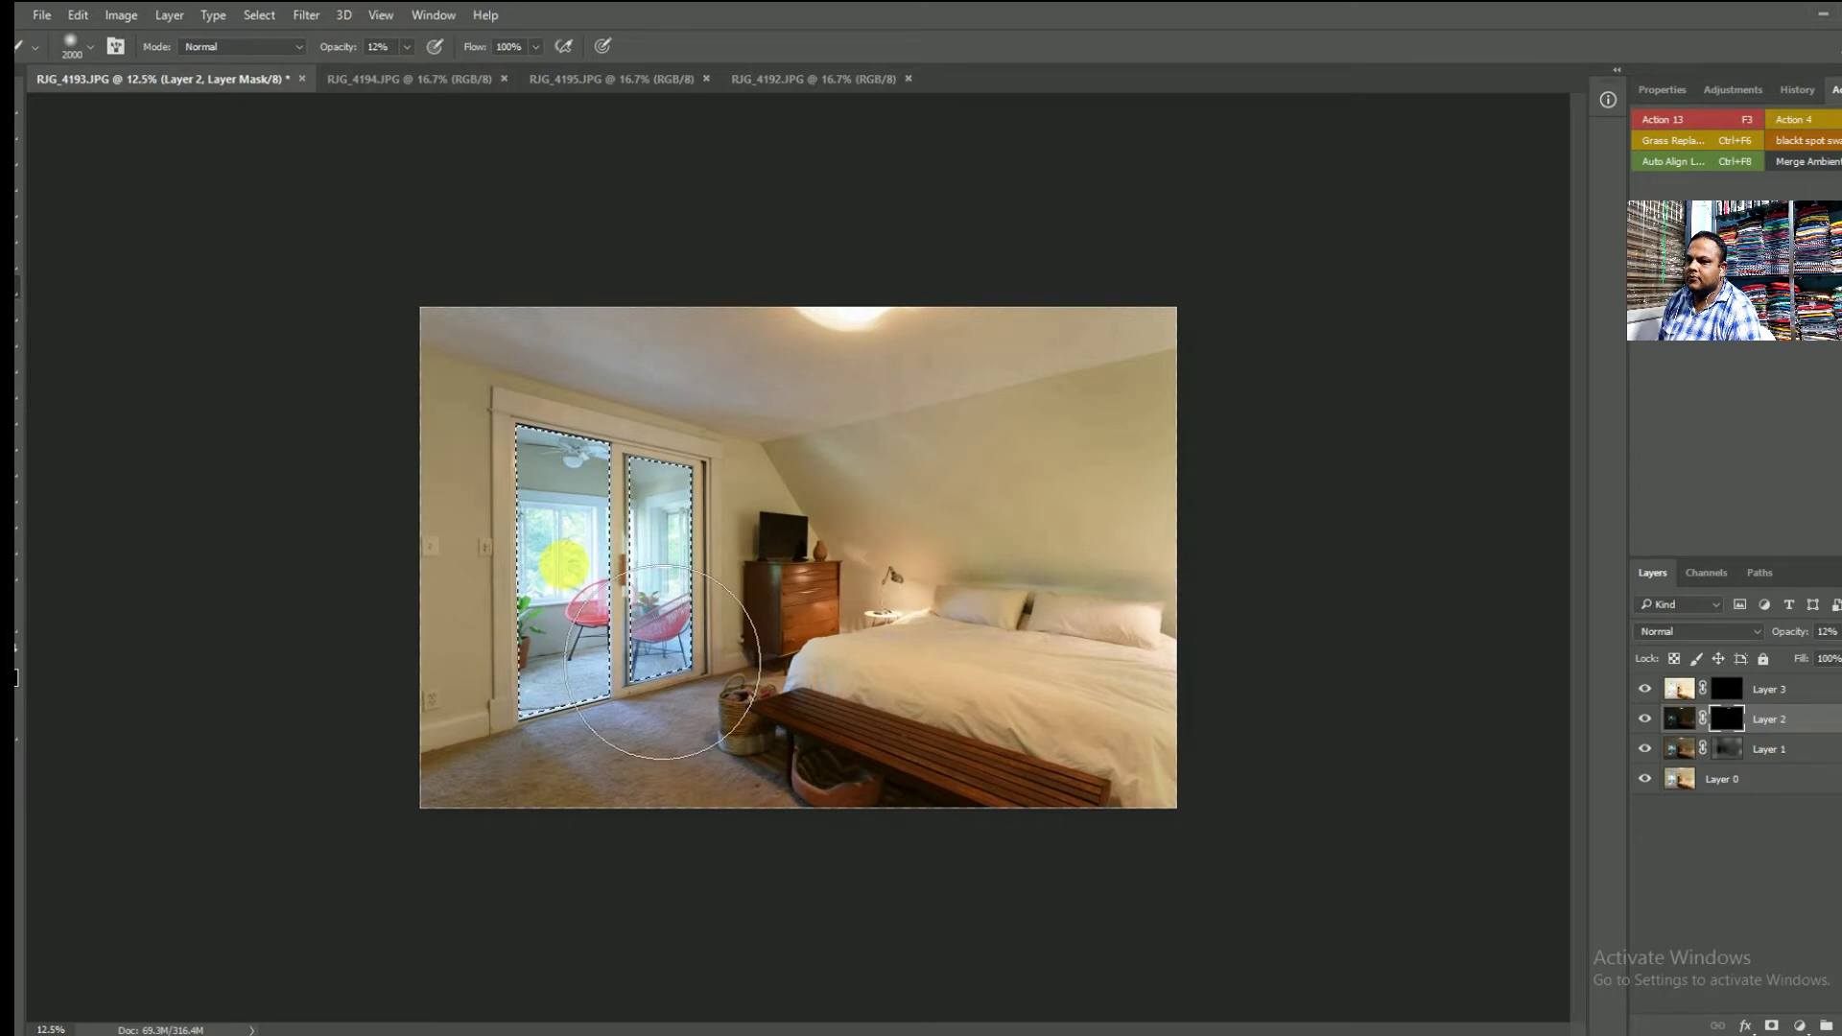
- Restore Layer 2's opacity to 100% and paint its mask over the selected door panes to darken the outside view further
left_click_drag(1788, 629, 1832, 630)
left_click(765, 581)
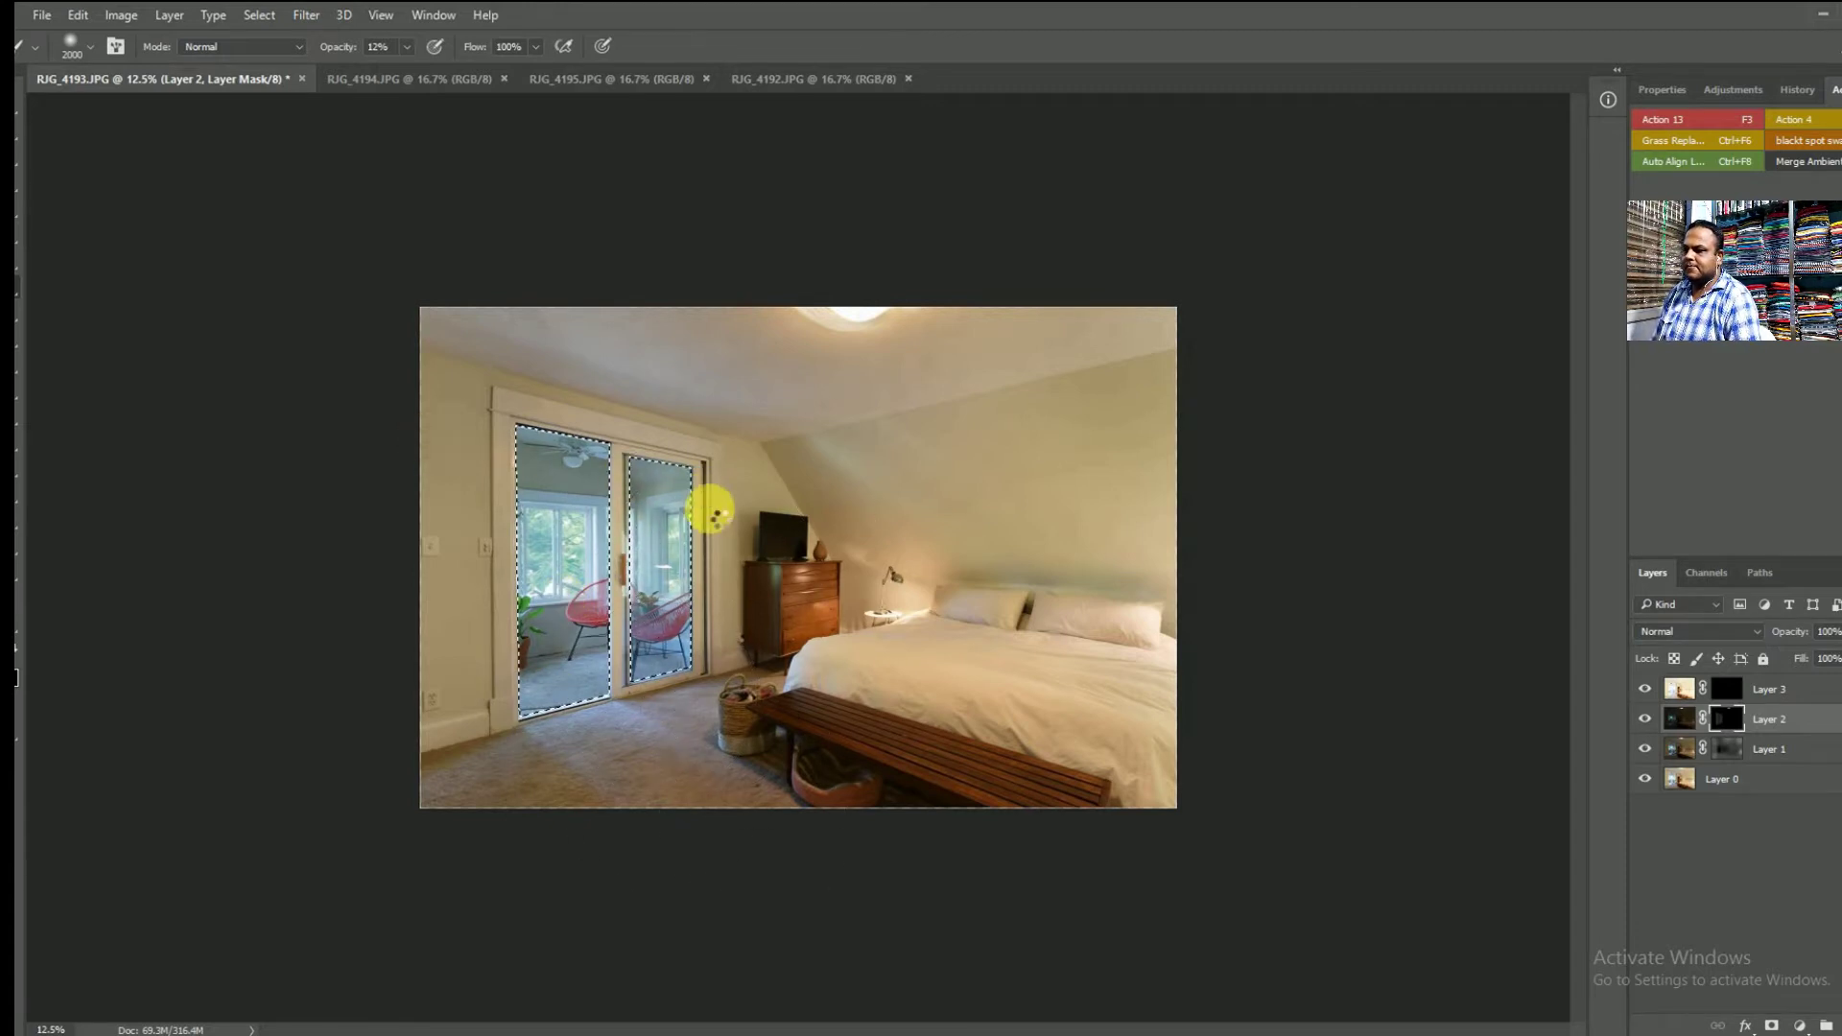
left_click_drag(712, 516, 669, 586)
mouse_move(588, 693)
left_mouse_down()
mouse_move(599, 706)
mouse_move(556, 604)
mouse_move(649, 506)
mouse_move(697, 490)
left_mouse_up()
left_click(474, 693)
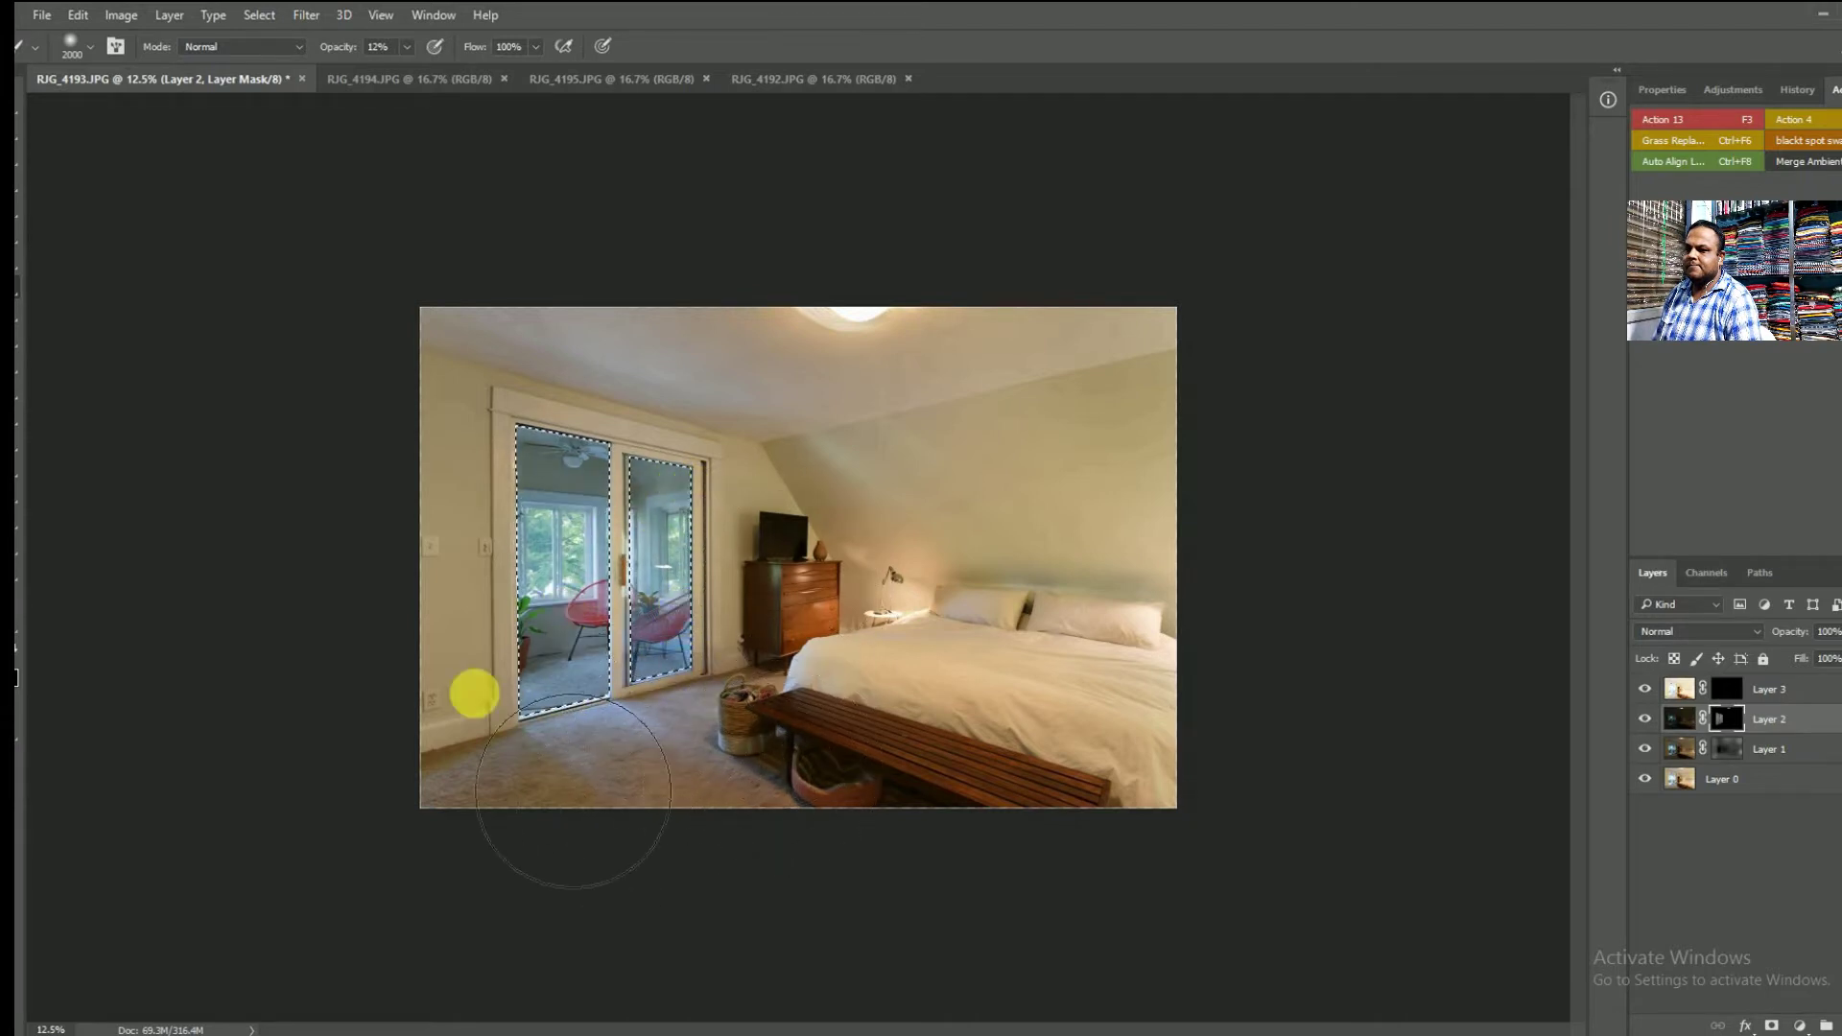
mouse_move(474, 694)
left_mouse_down()
mouse_move(625, 736)
mouse_move(588, 658)
mouse_move(559, 675)
mouse_move(600, 495)
left_mouse_up()
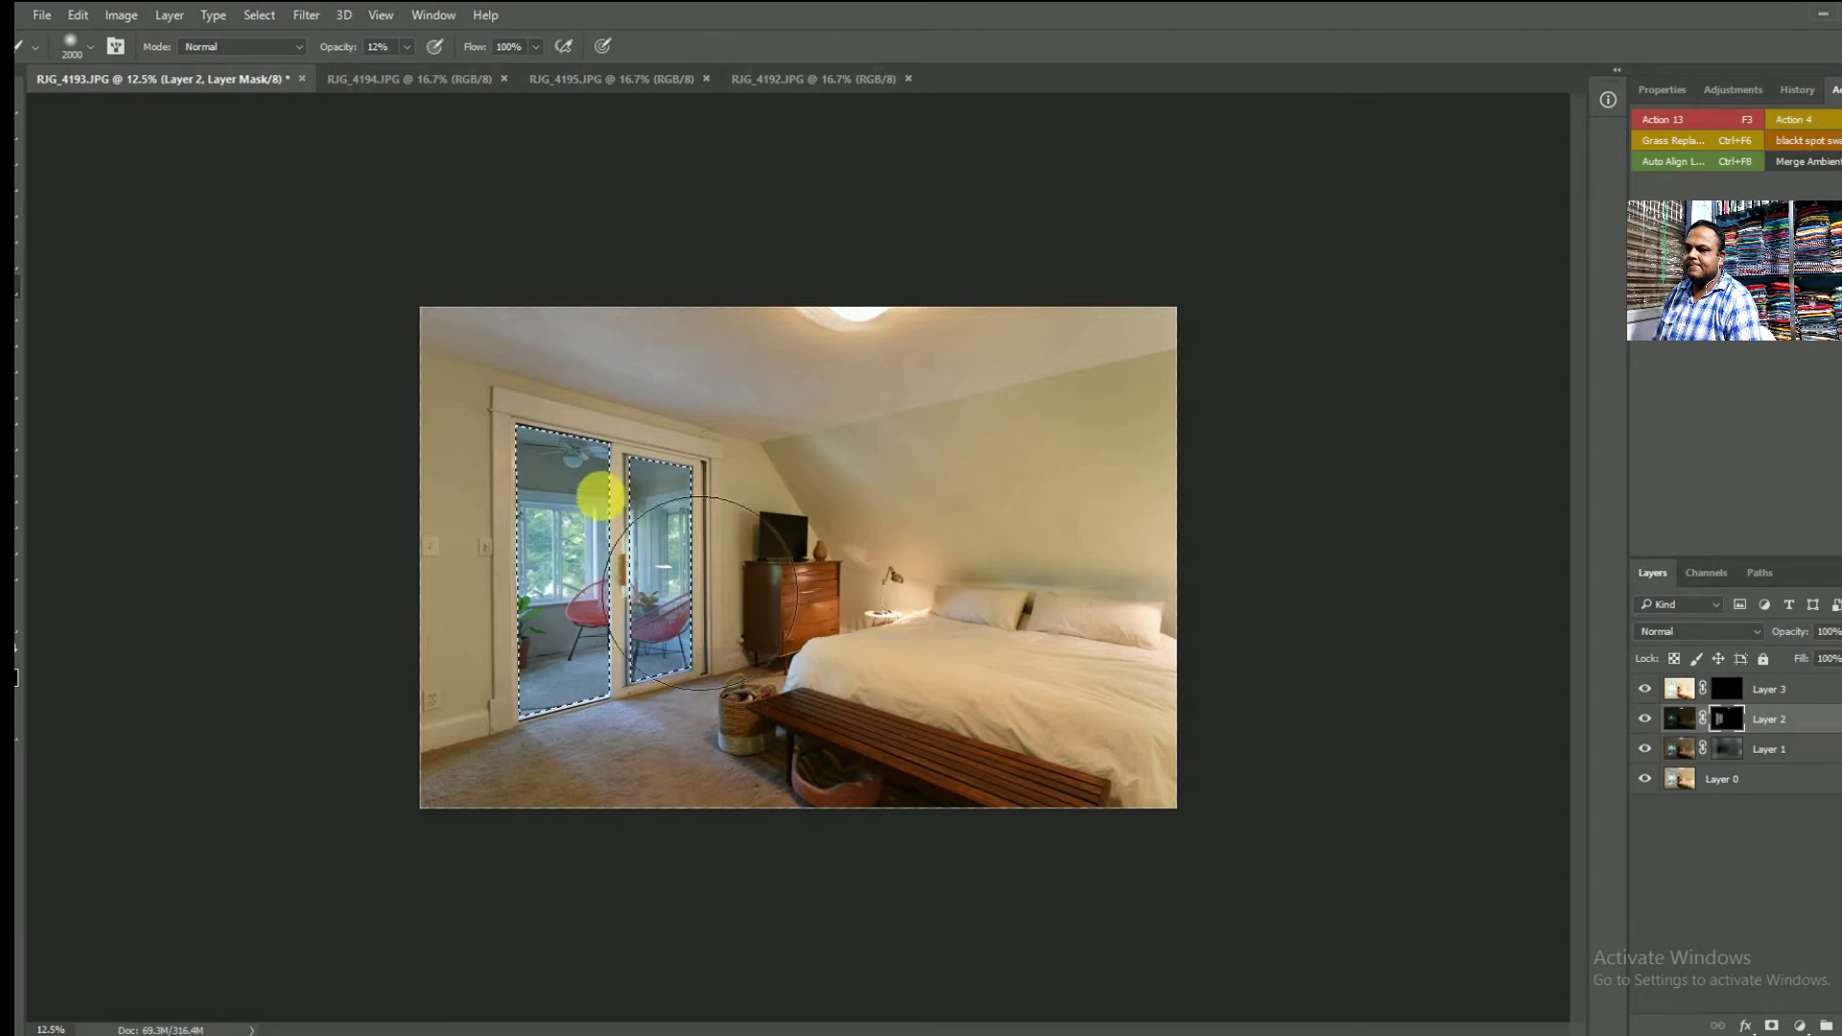
- Store the door-pane selection as a work path, load that path back as a selection, and deselect it
left_click(1758, 574)
left_click(1797, 1025)
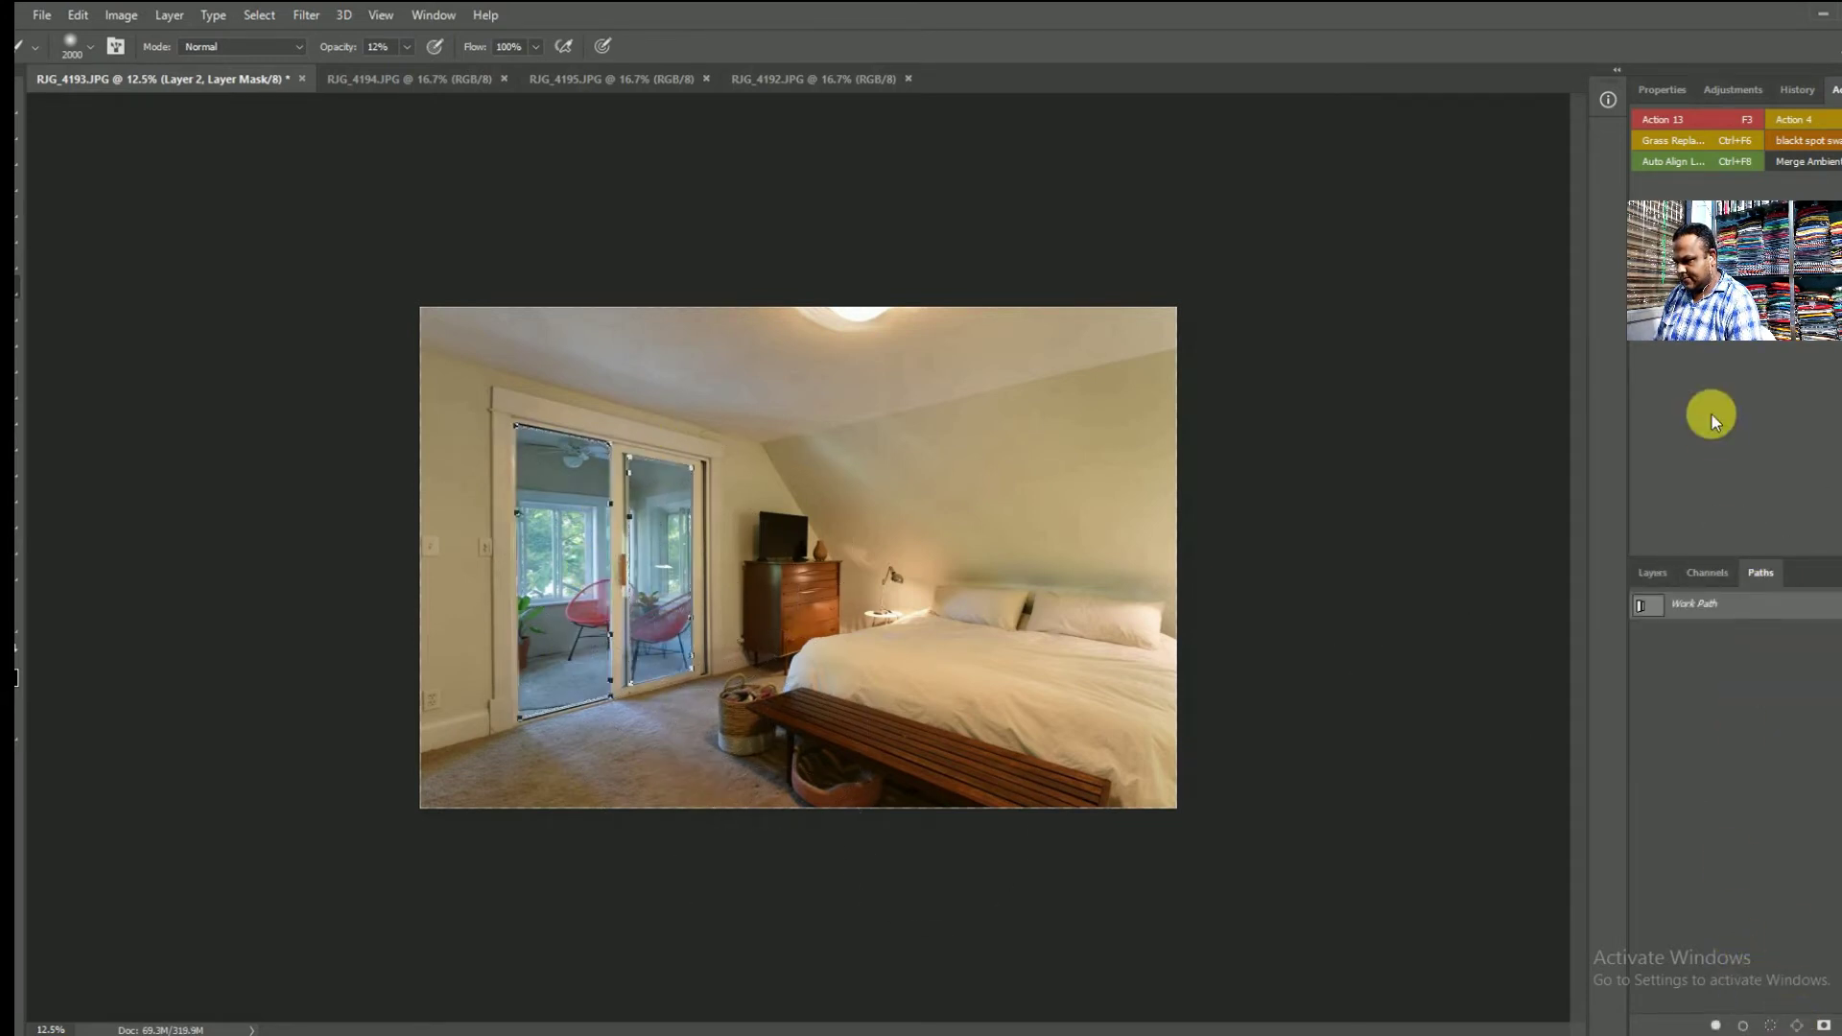
right_click(1718, 603)
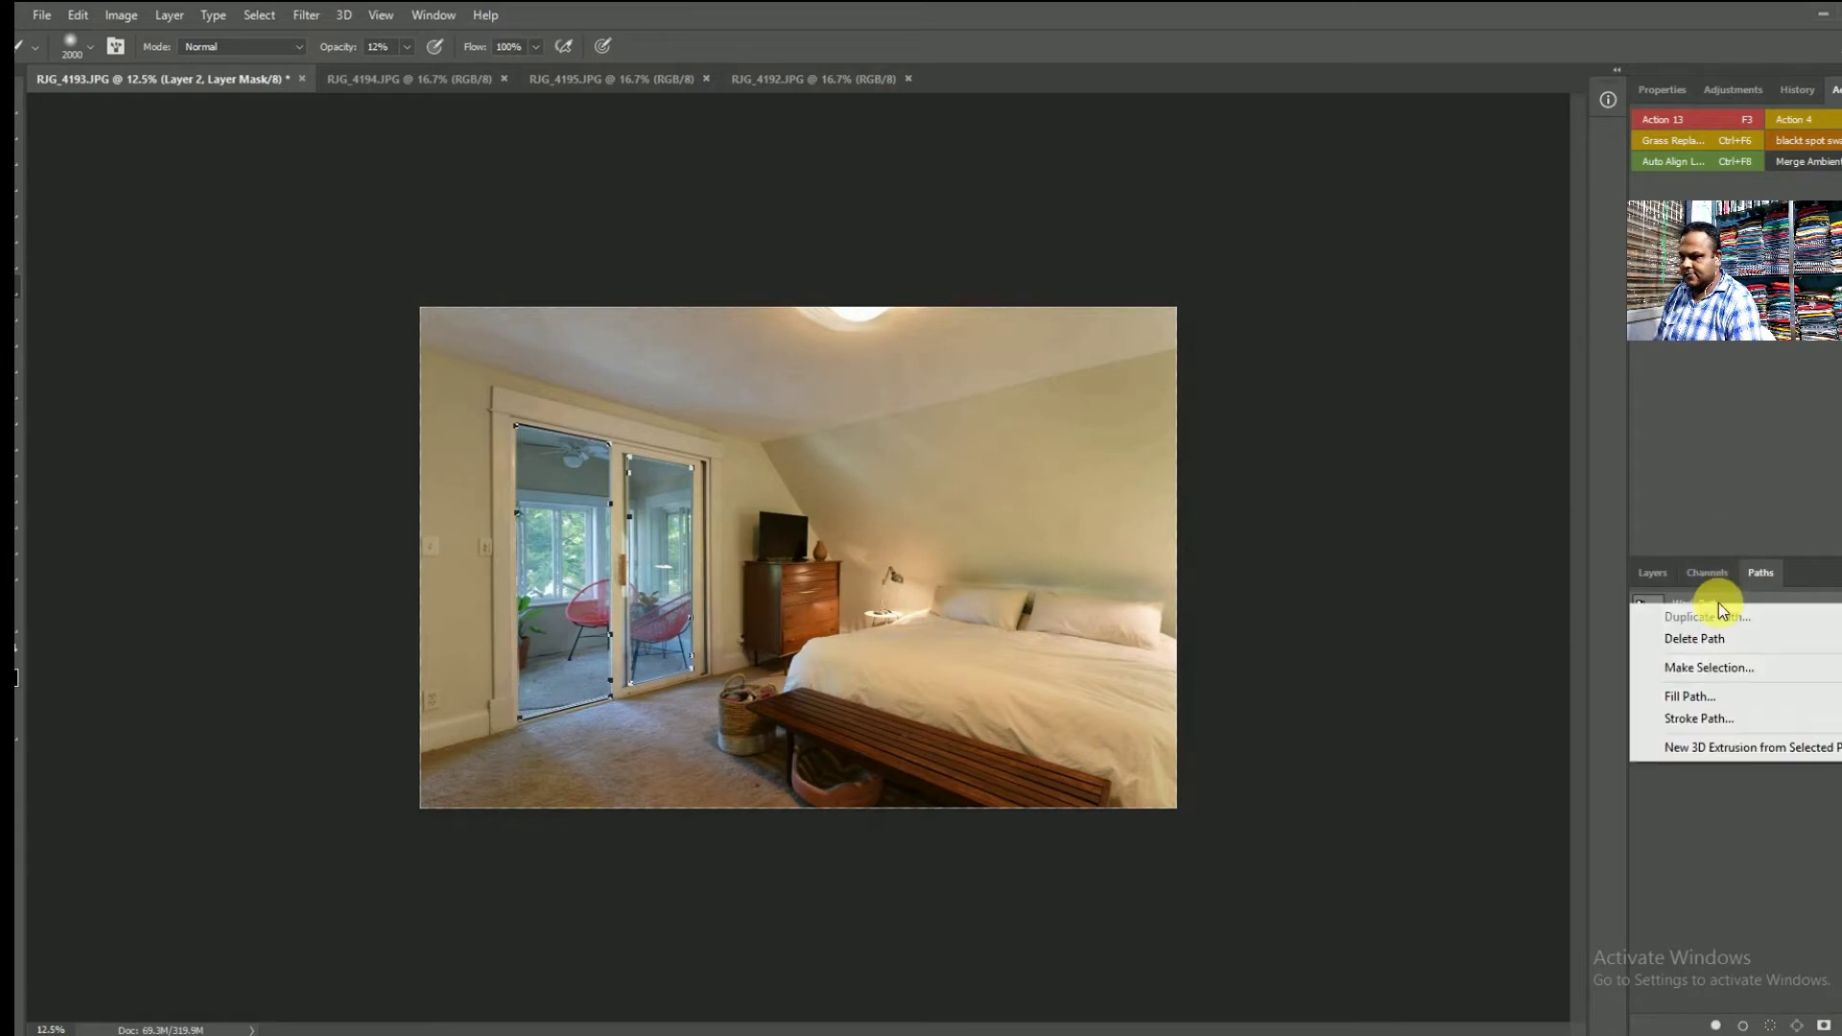
left_click(1697, 672)
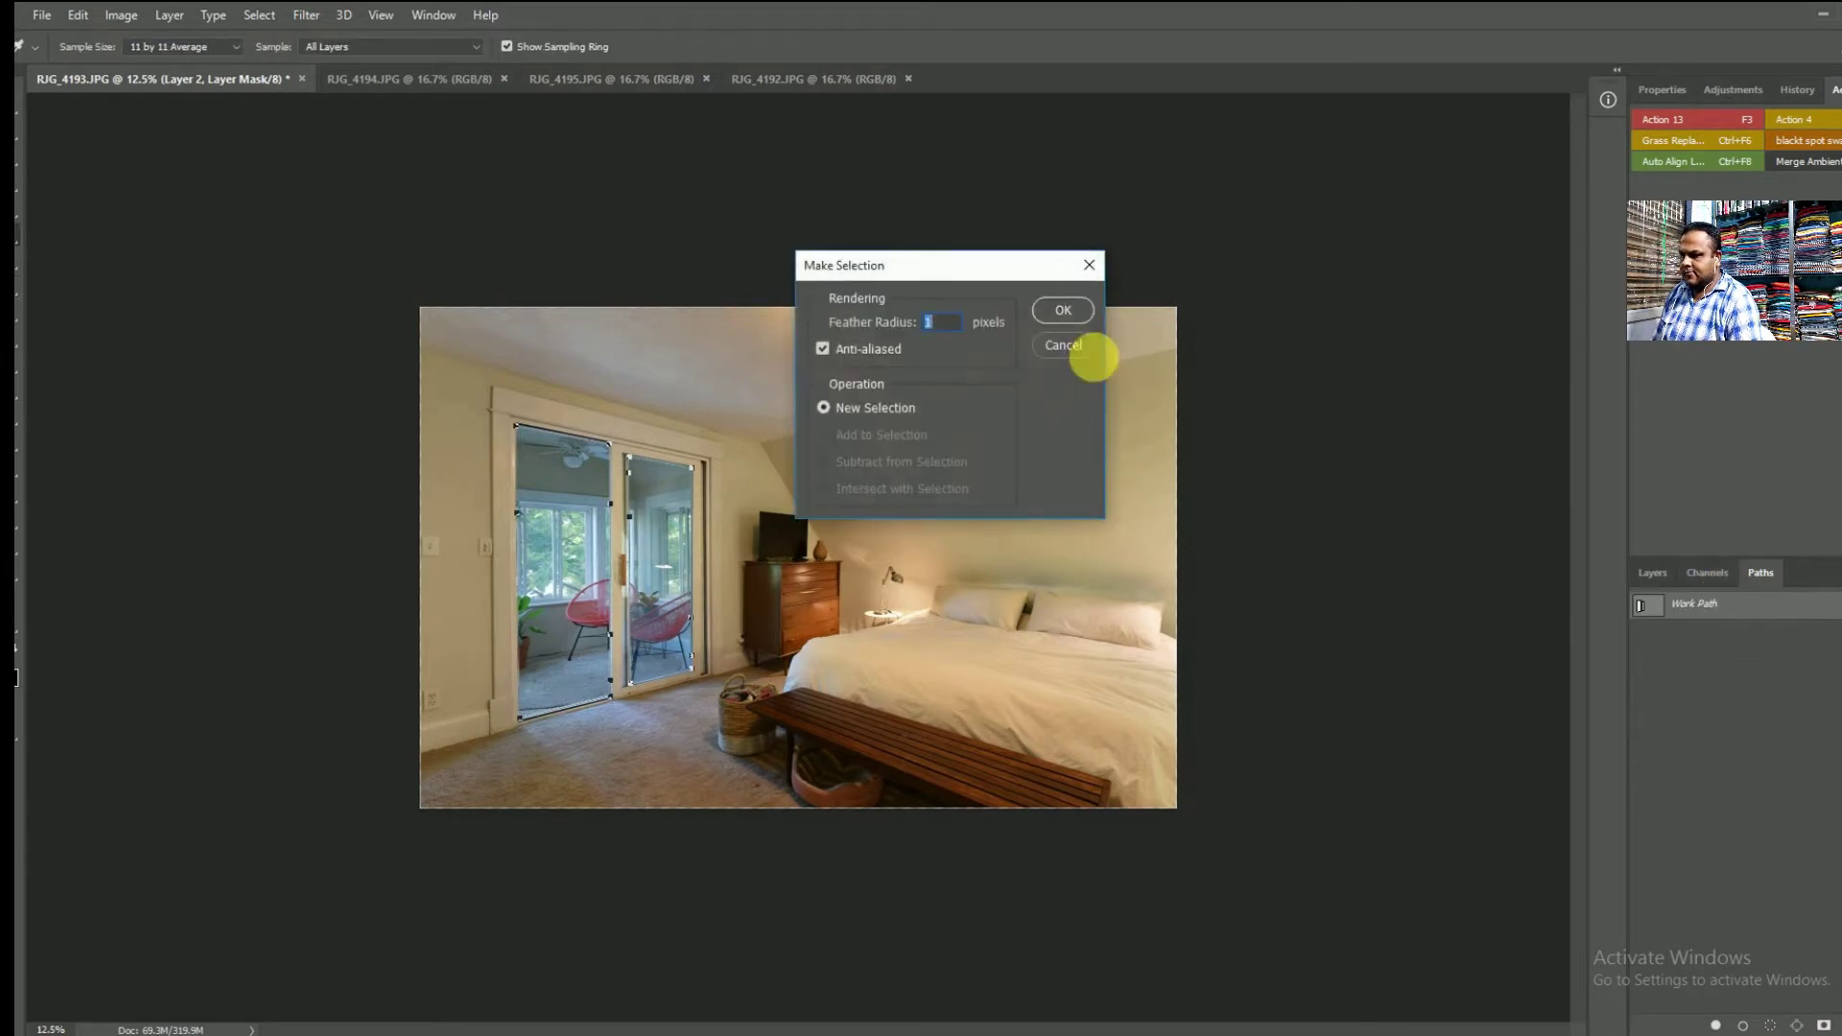
left_click(1042, 306)
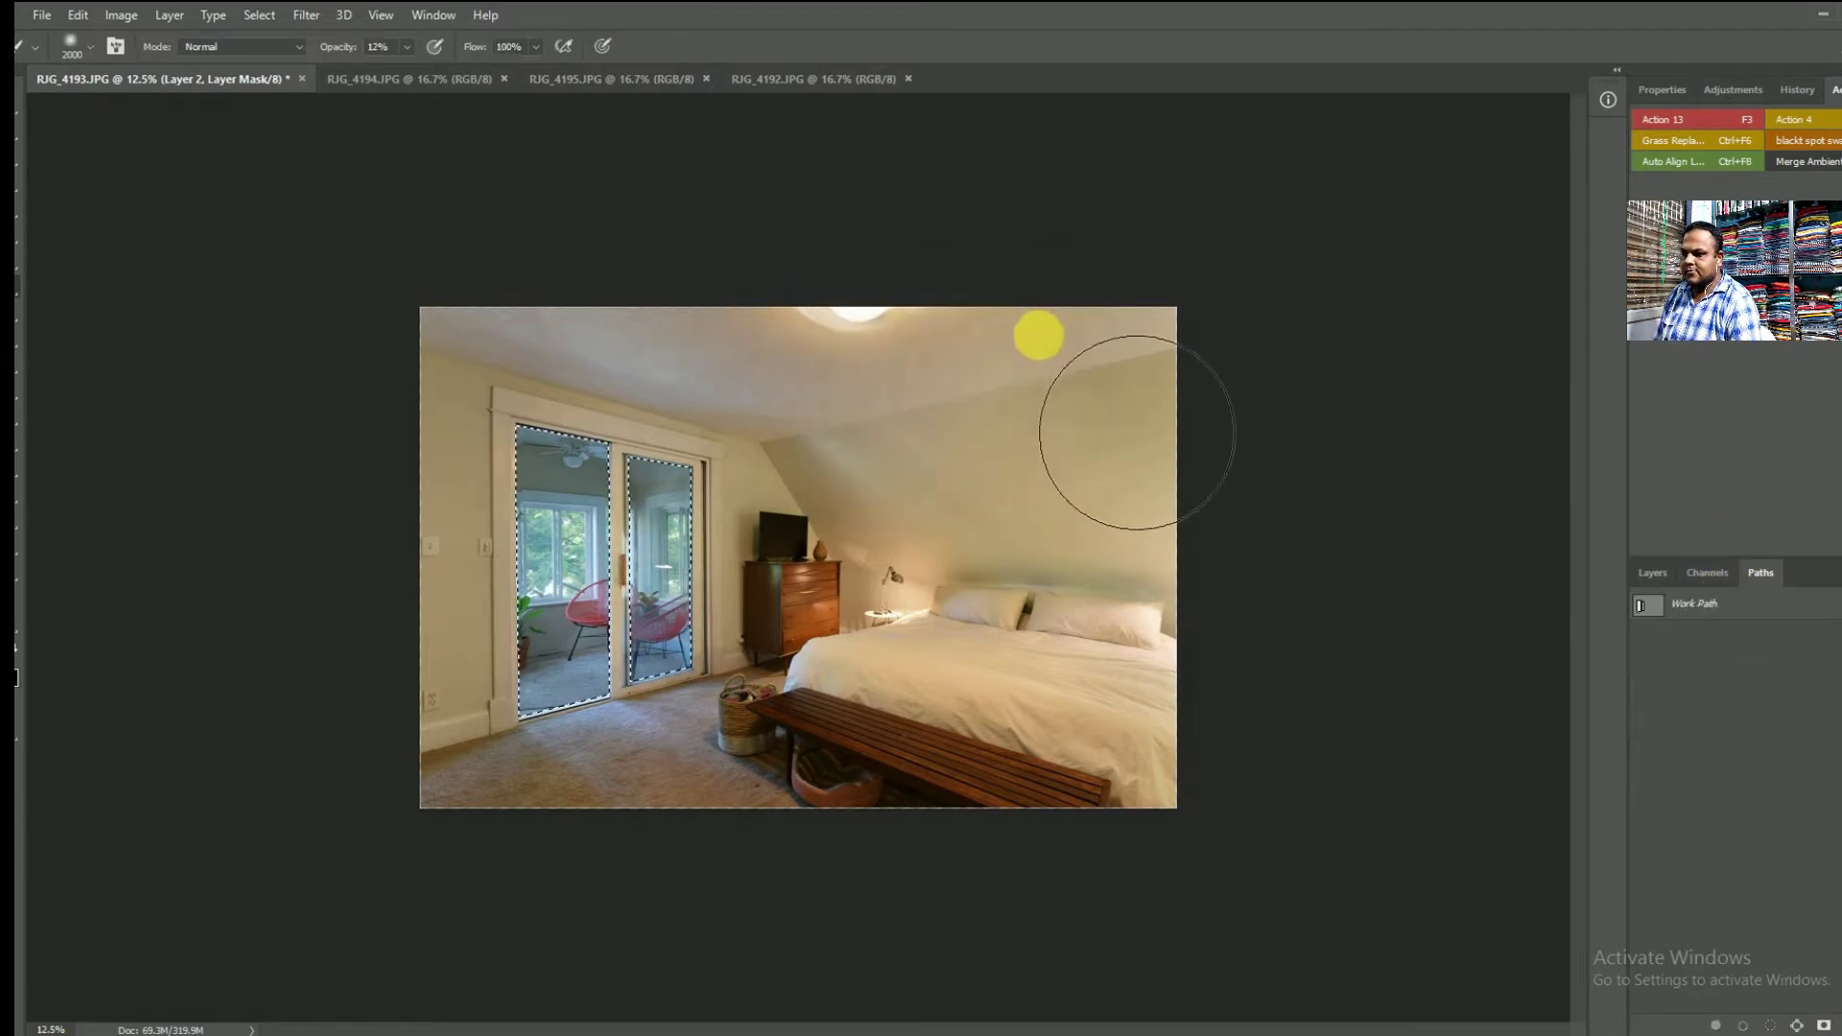
key("ctrl+d")
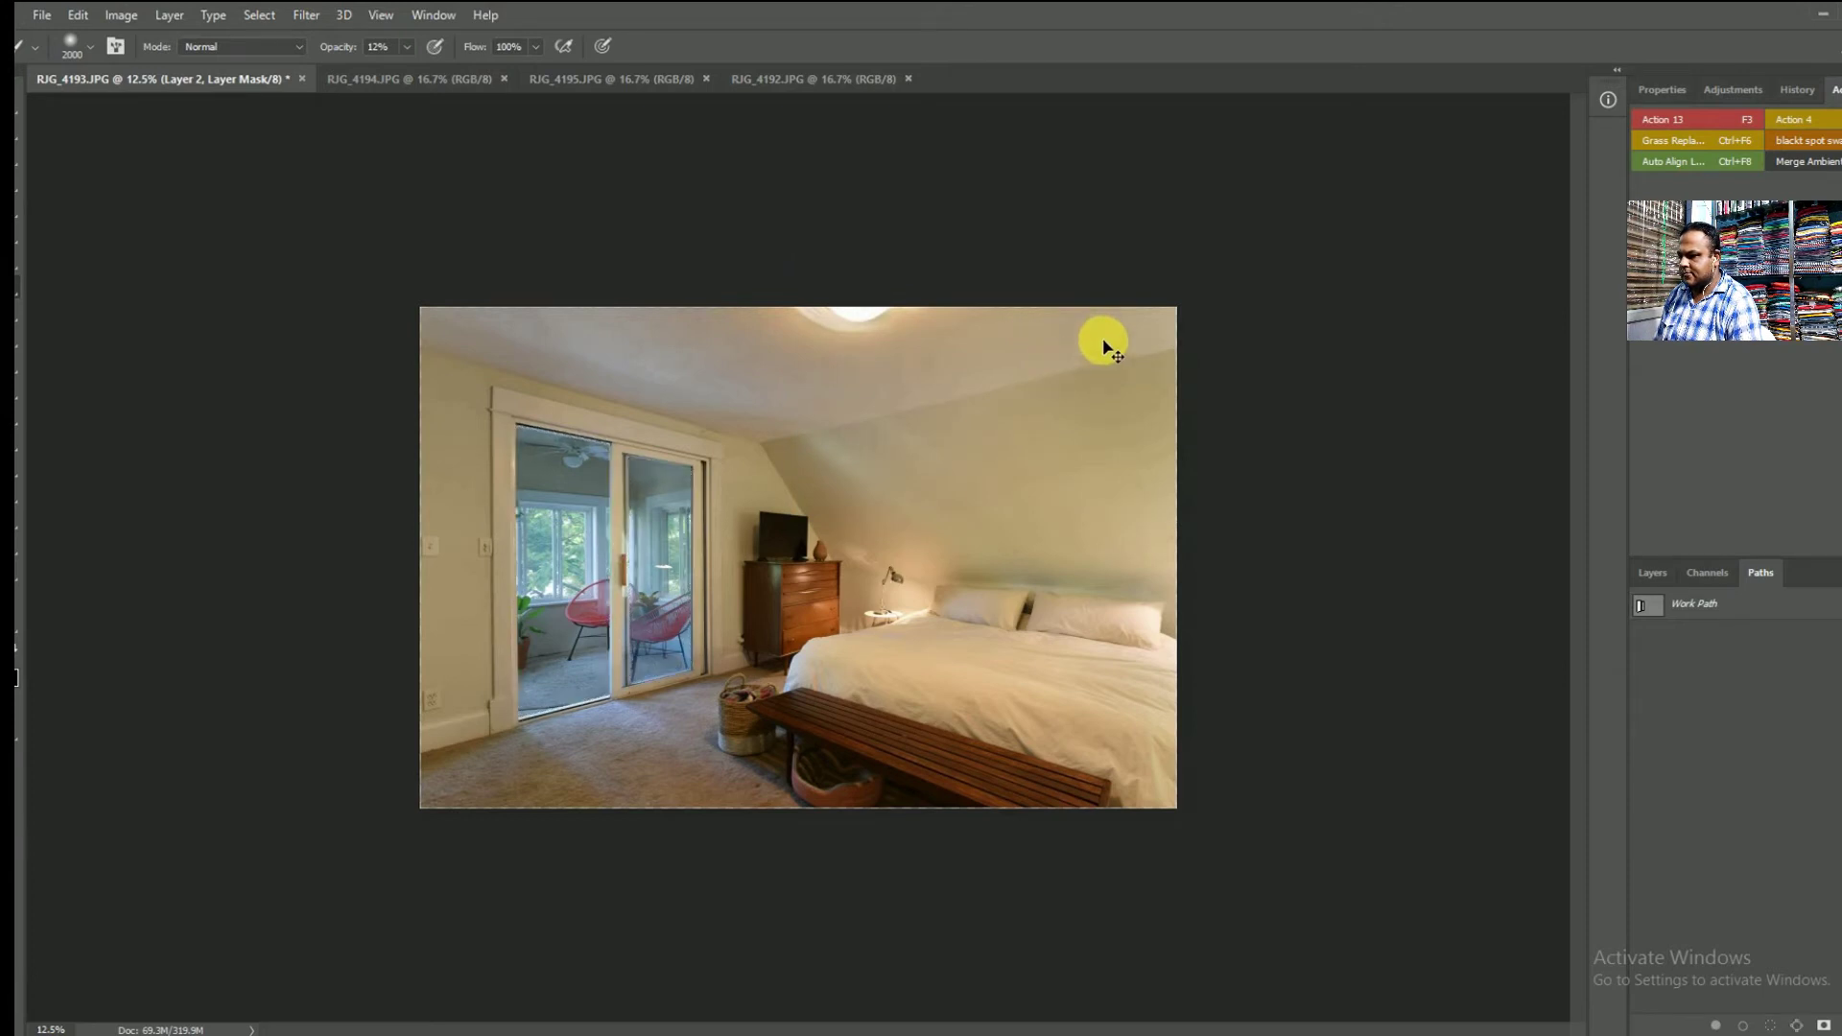
- Resize the mask brush to 1800 pixels and lower its opacity to 3%
key("bracketleft")
key("bracketleft")
key("bracketleft")
key("bracketleft")
key("bracketleft")
key("bracketleft")
key("bracketleft")
key("bracketleft")
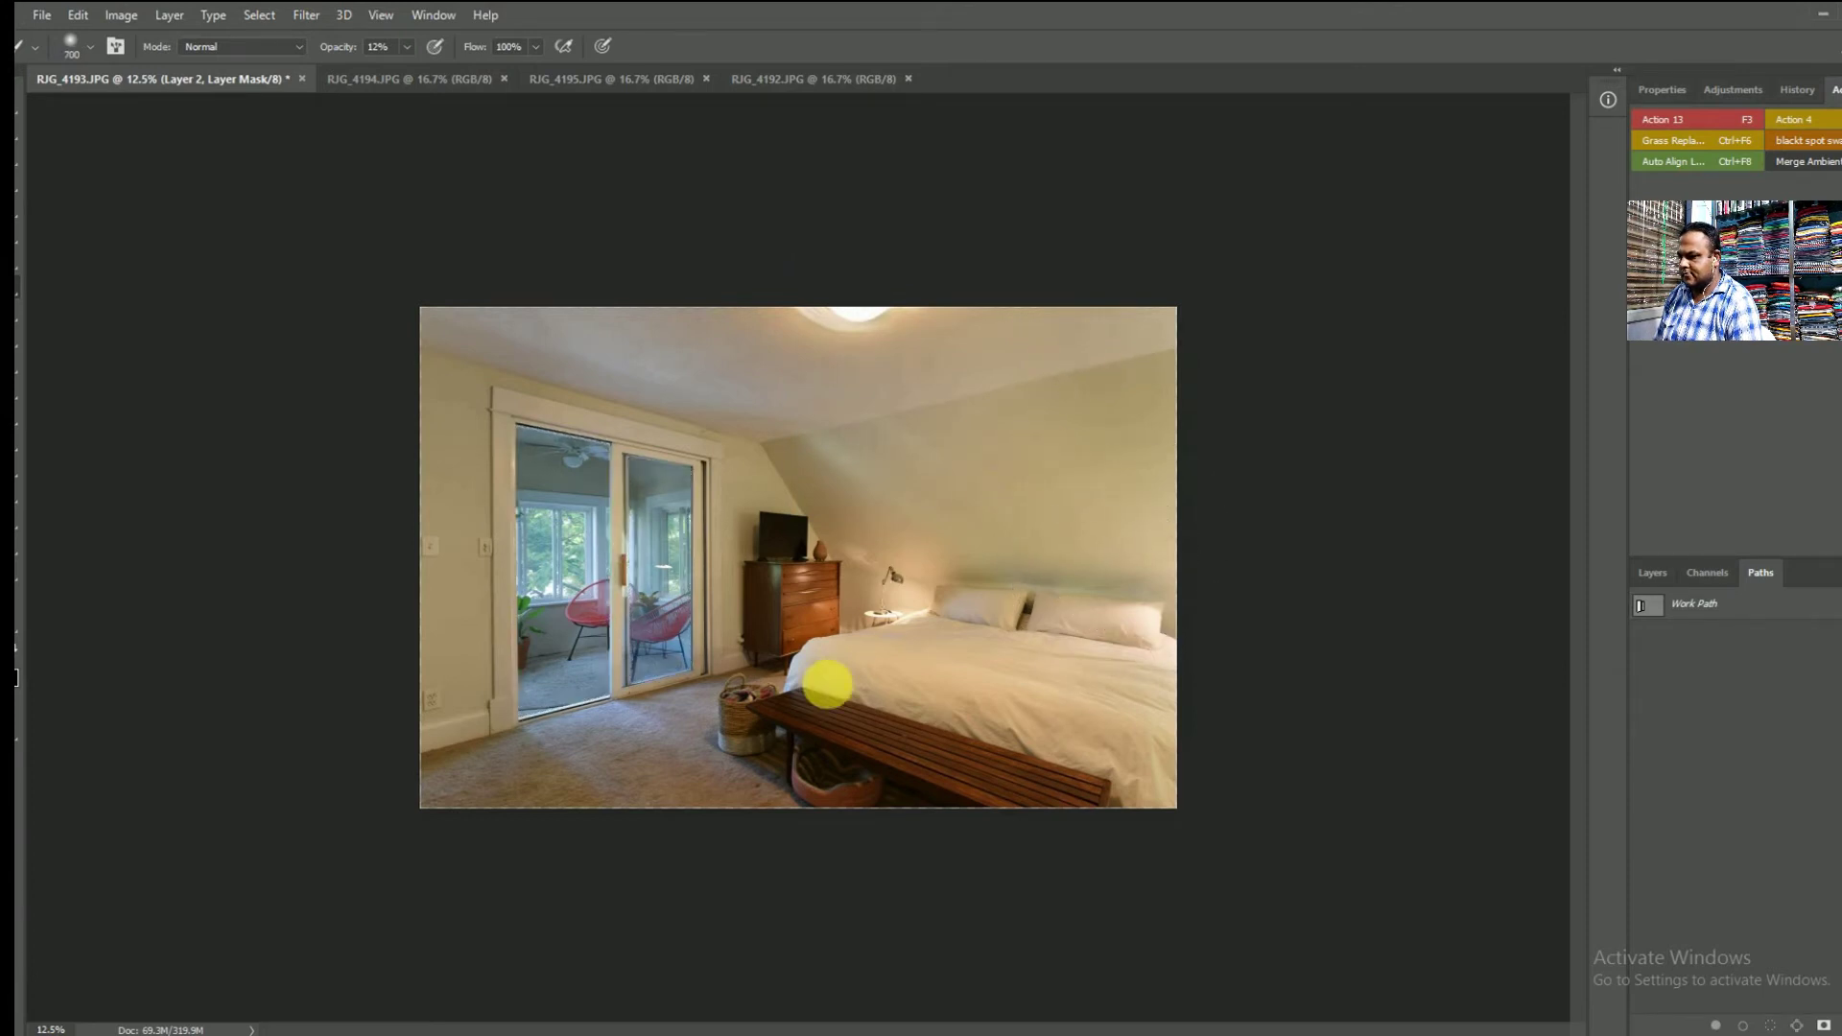
key("bracketright")
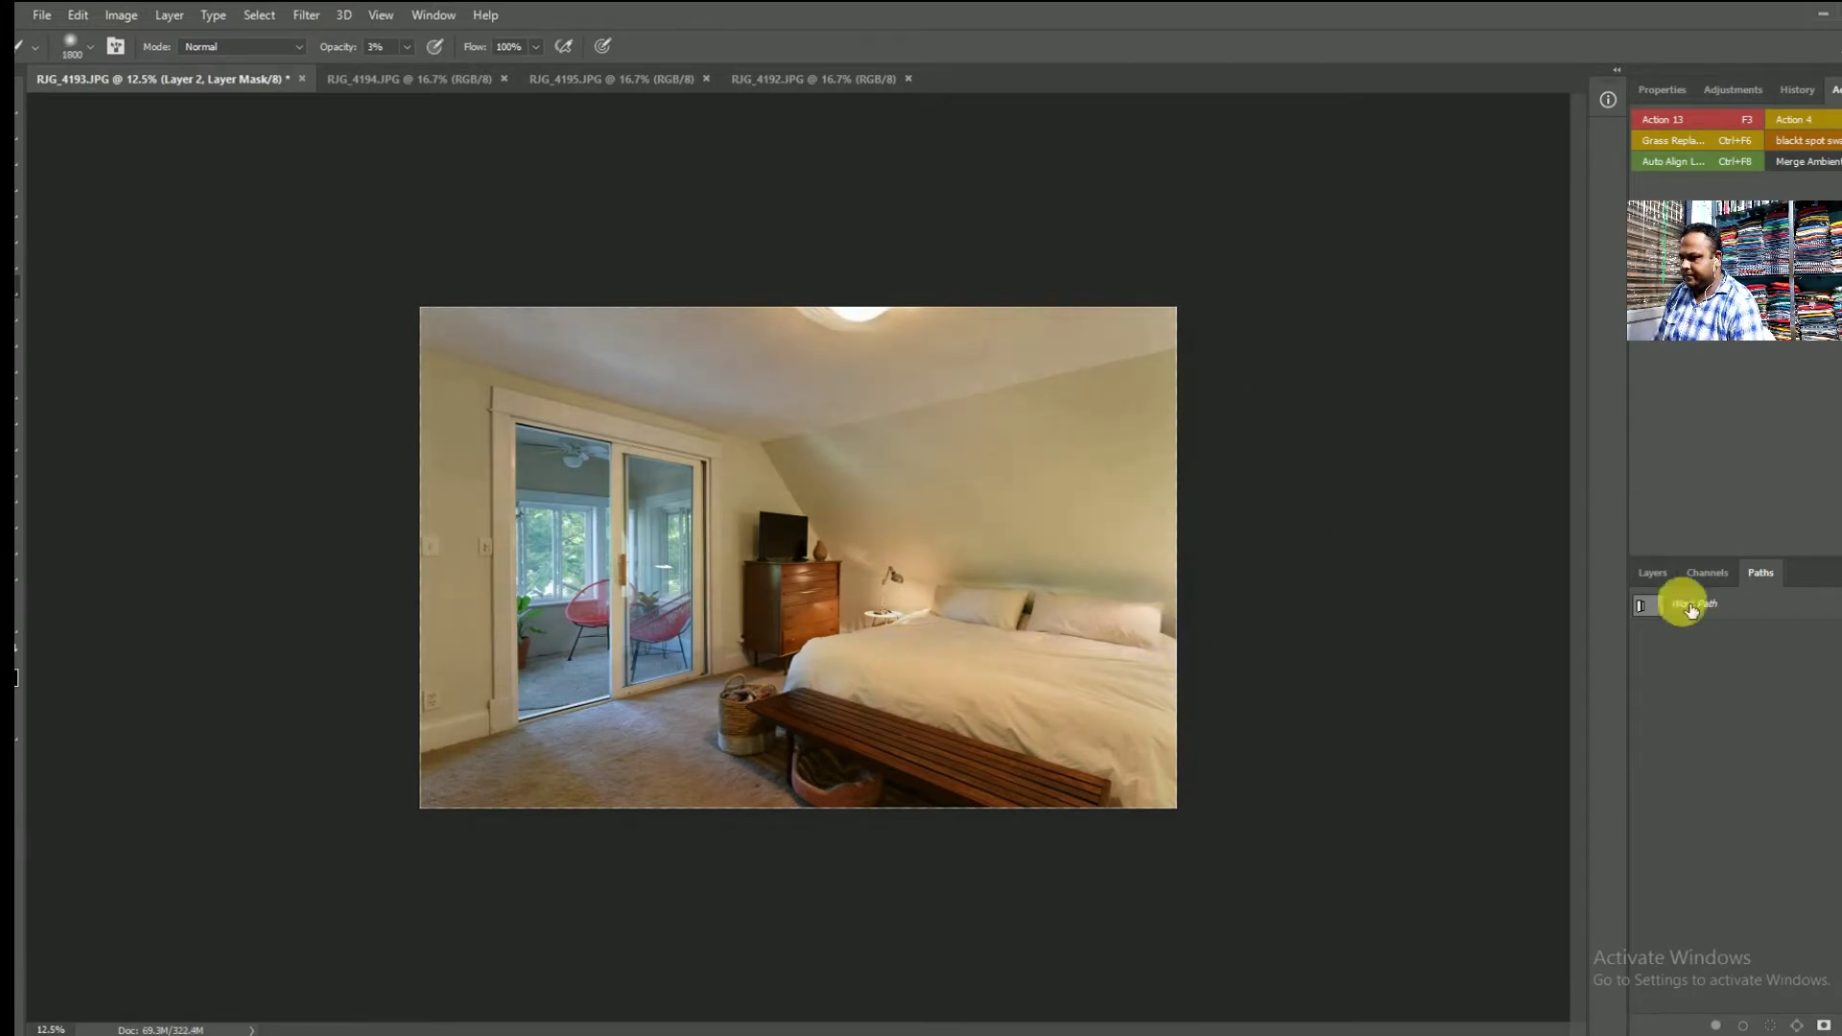
- Merge all visible layers into one and duplicate the merged layer
left_click(1654, 573)
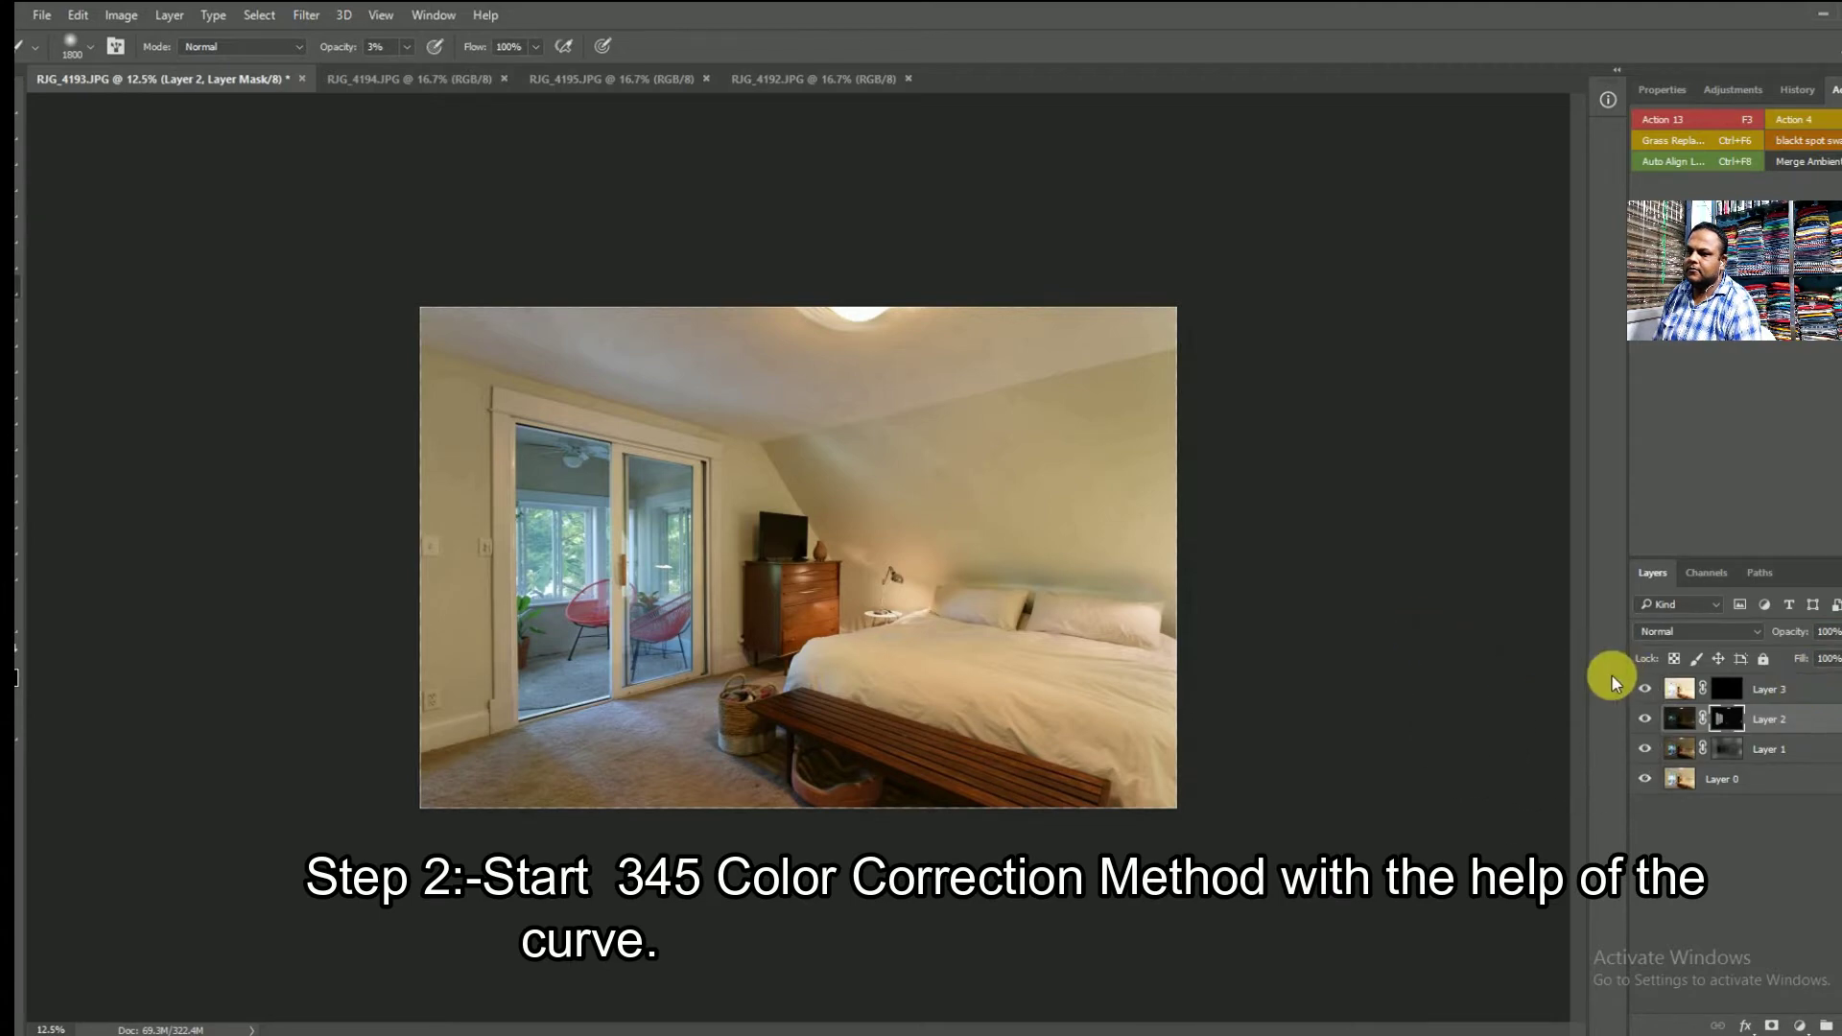
key("ctrl+shift+e")
key("ctrl+j")
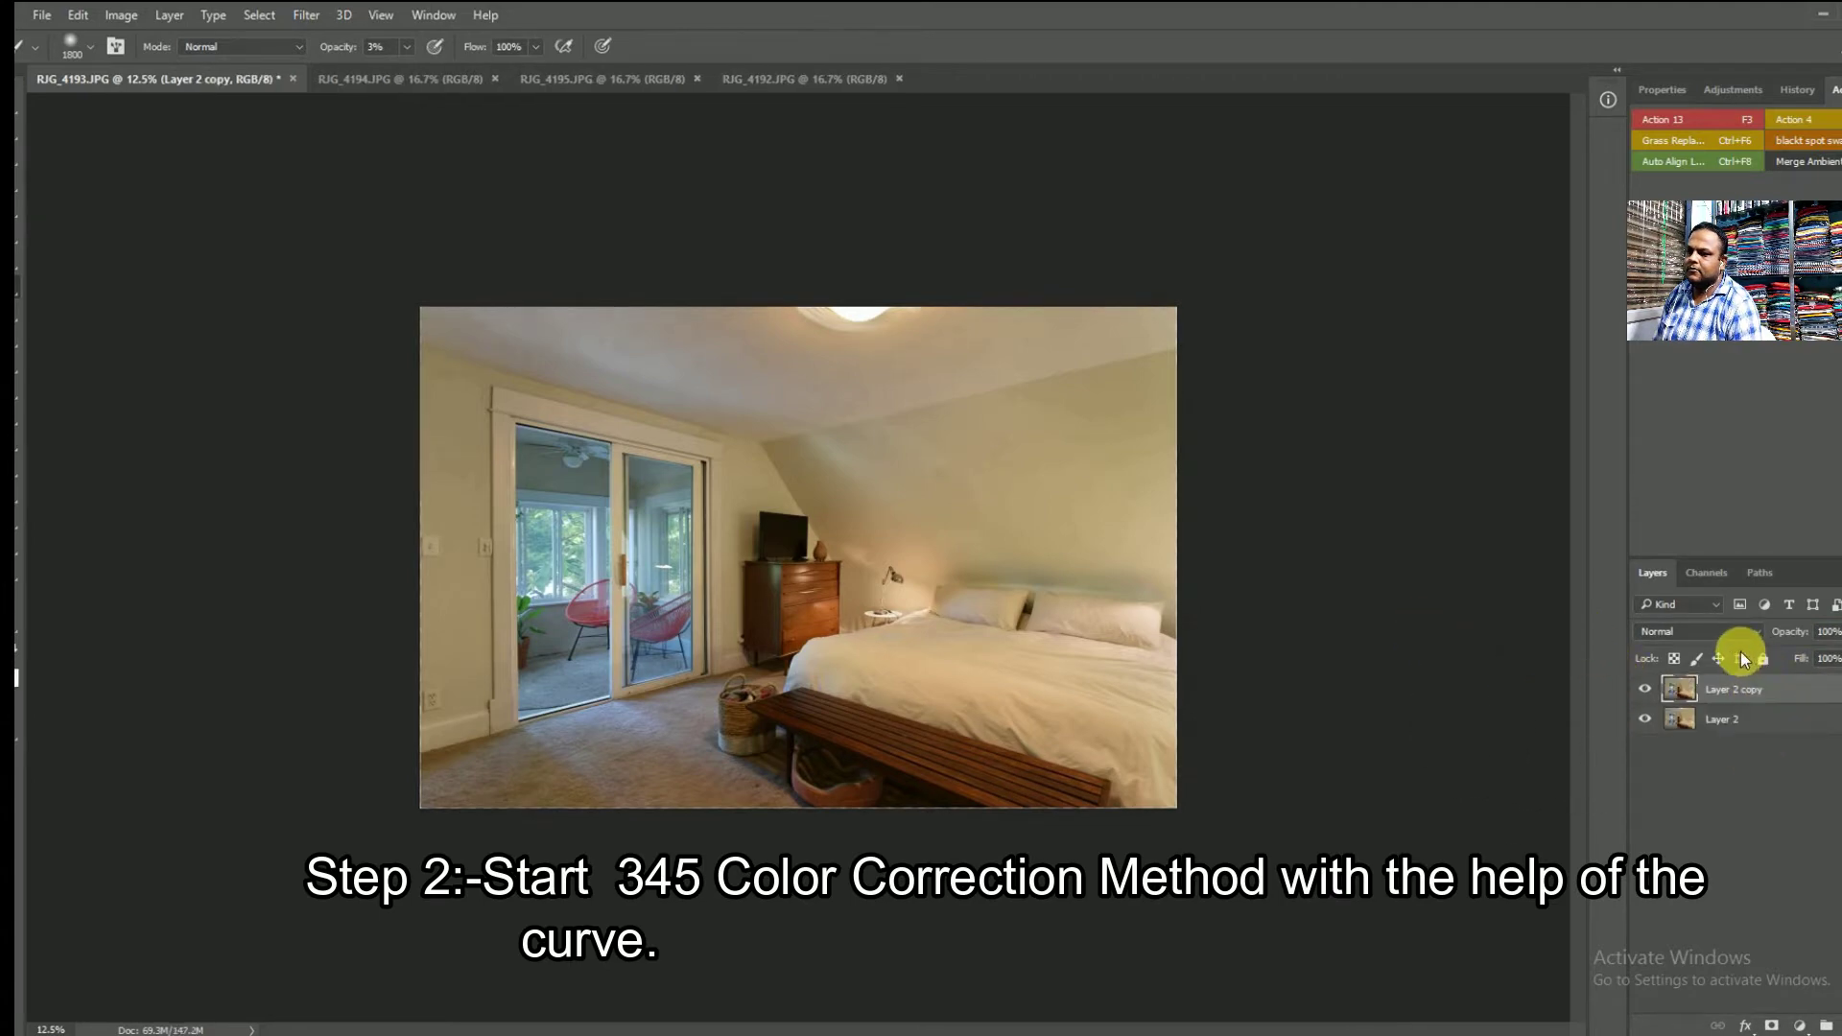
- Start a Curves adjustment on the duplicate layer and set the sampled neutral point's red channel output to 156
key("ctrl+m")
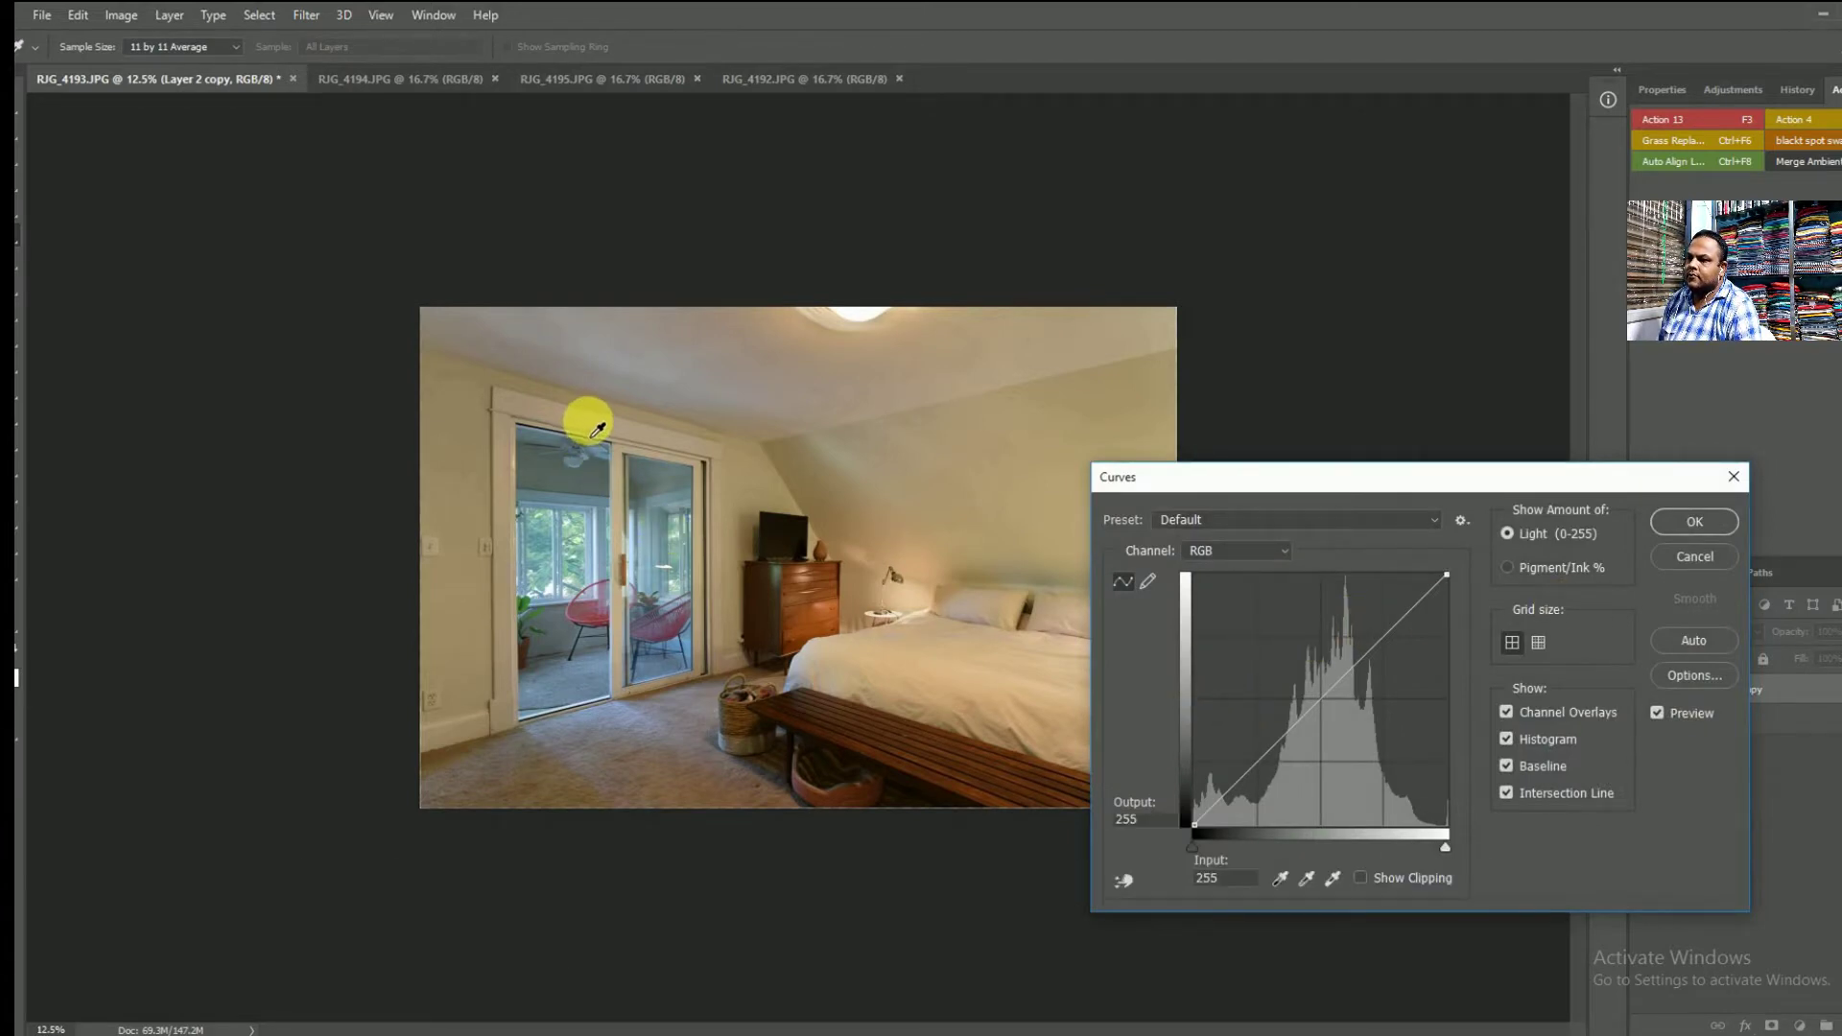
key("alt+3")
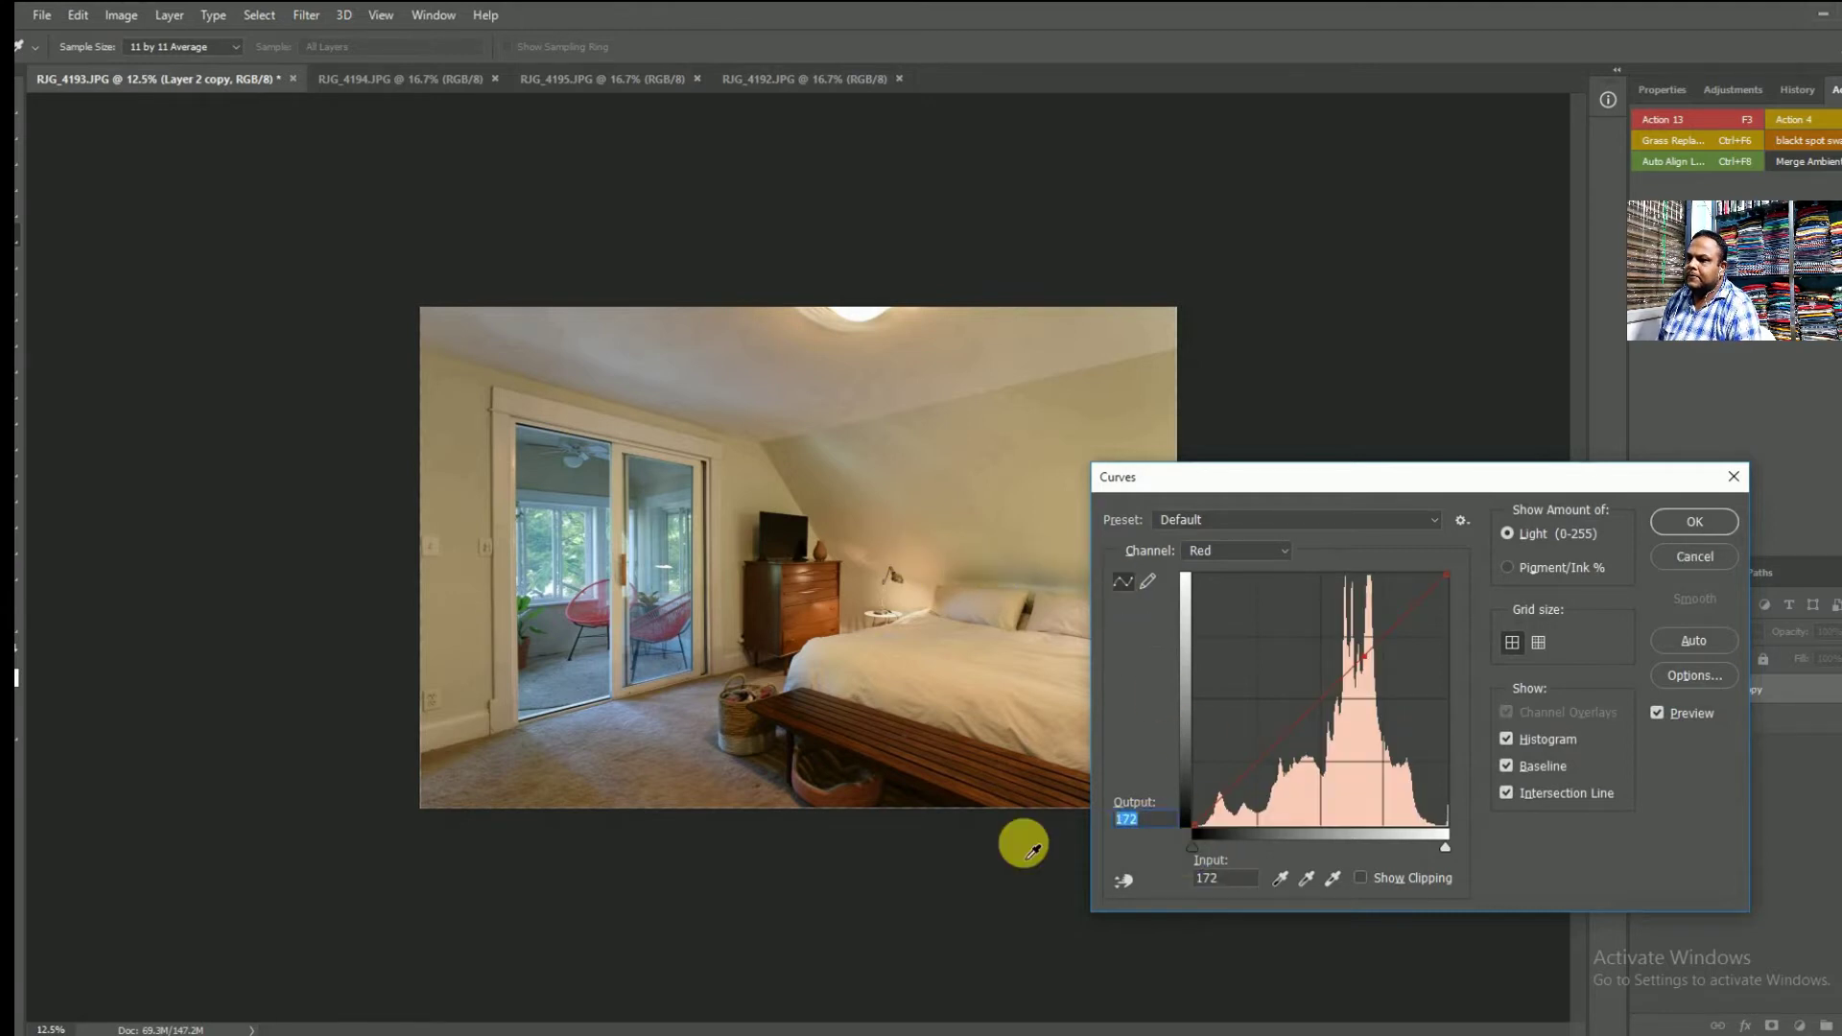
type("1596")
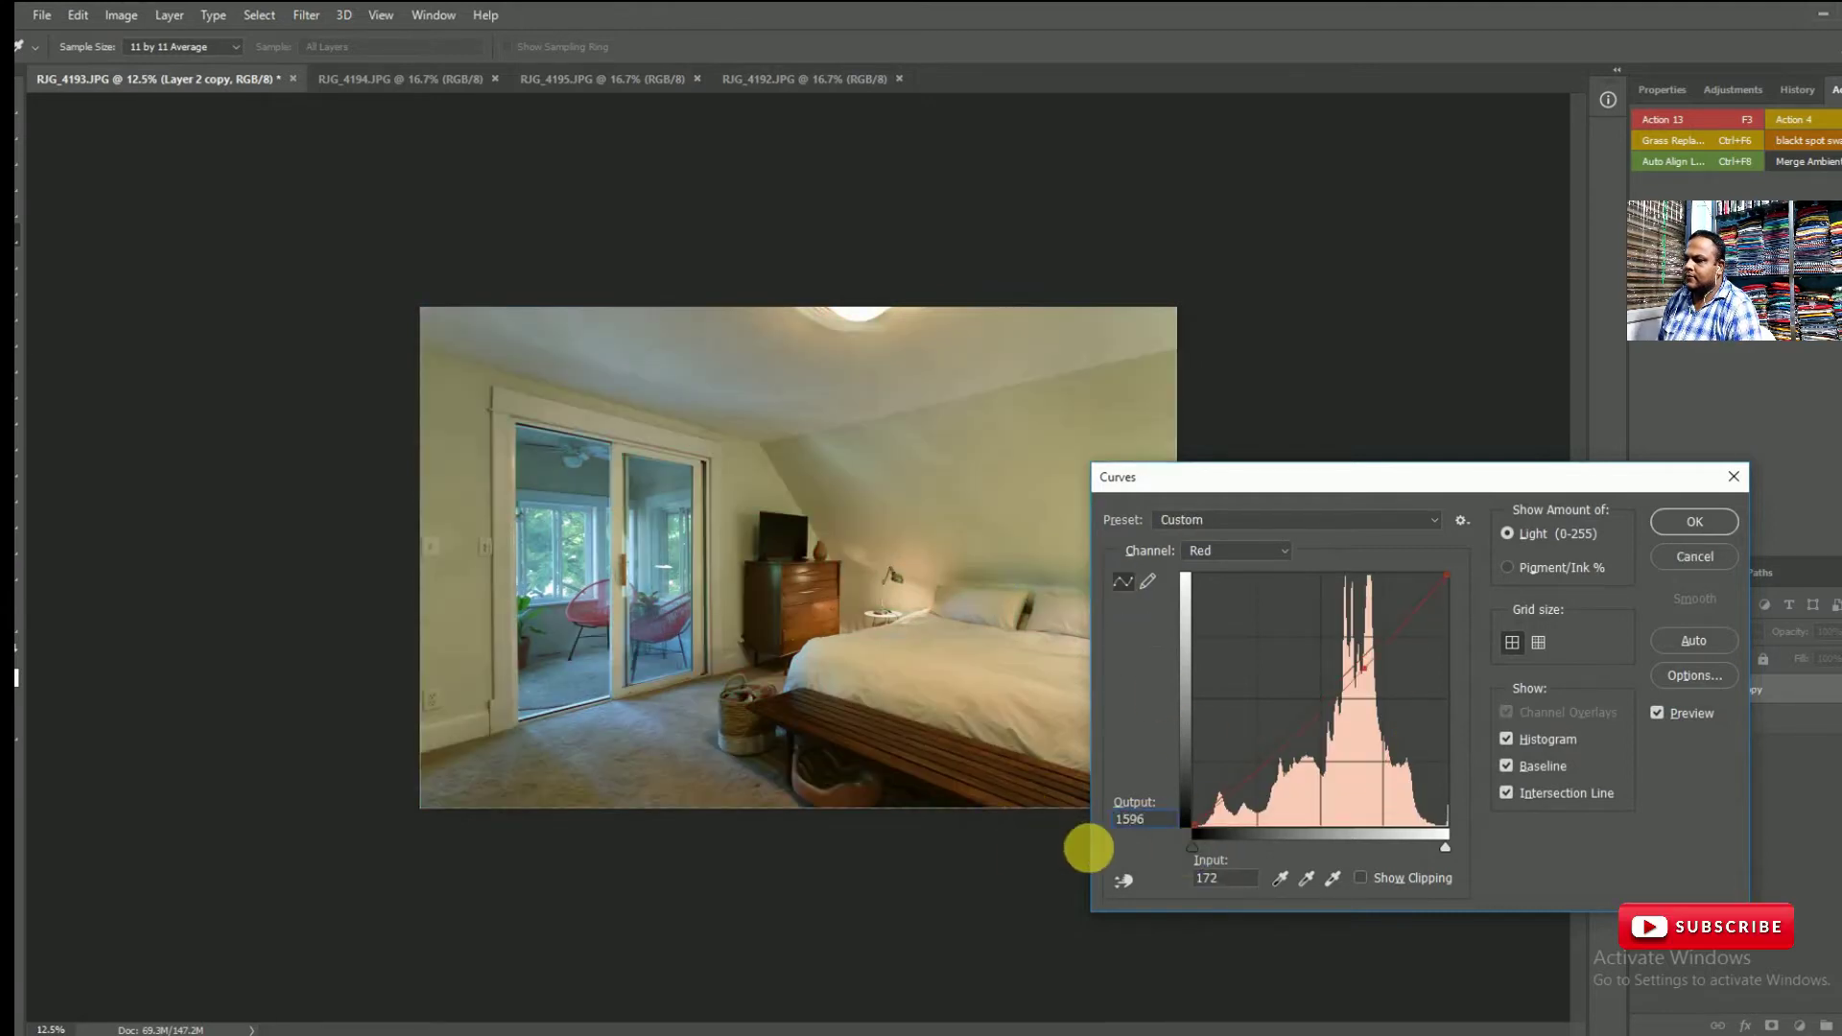
key("BackSpace")
key("BackSpace")
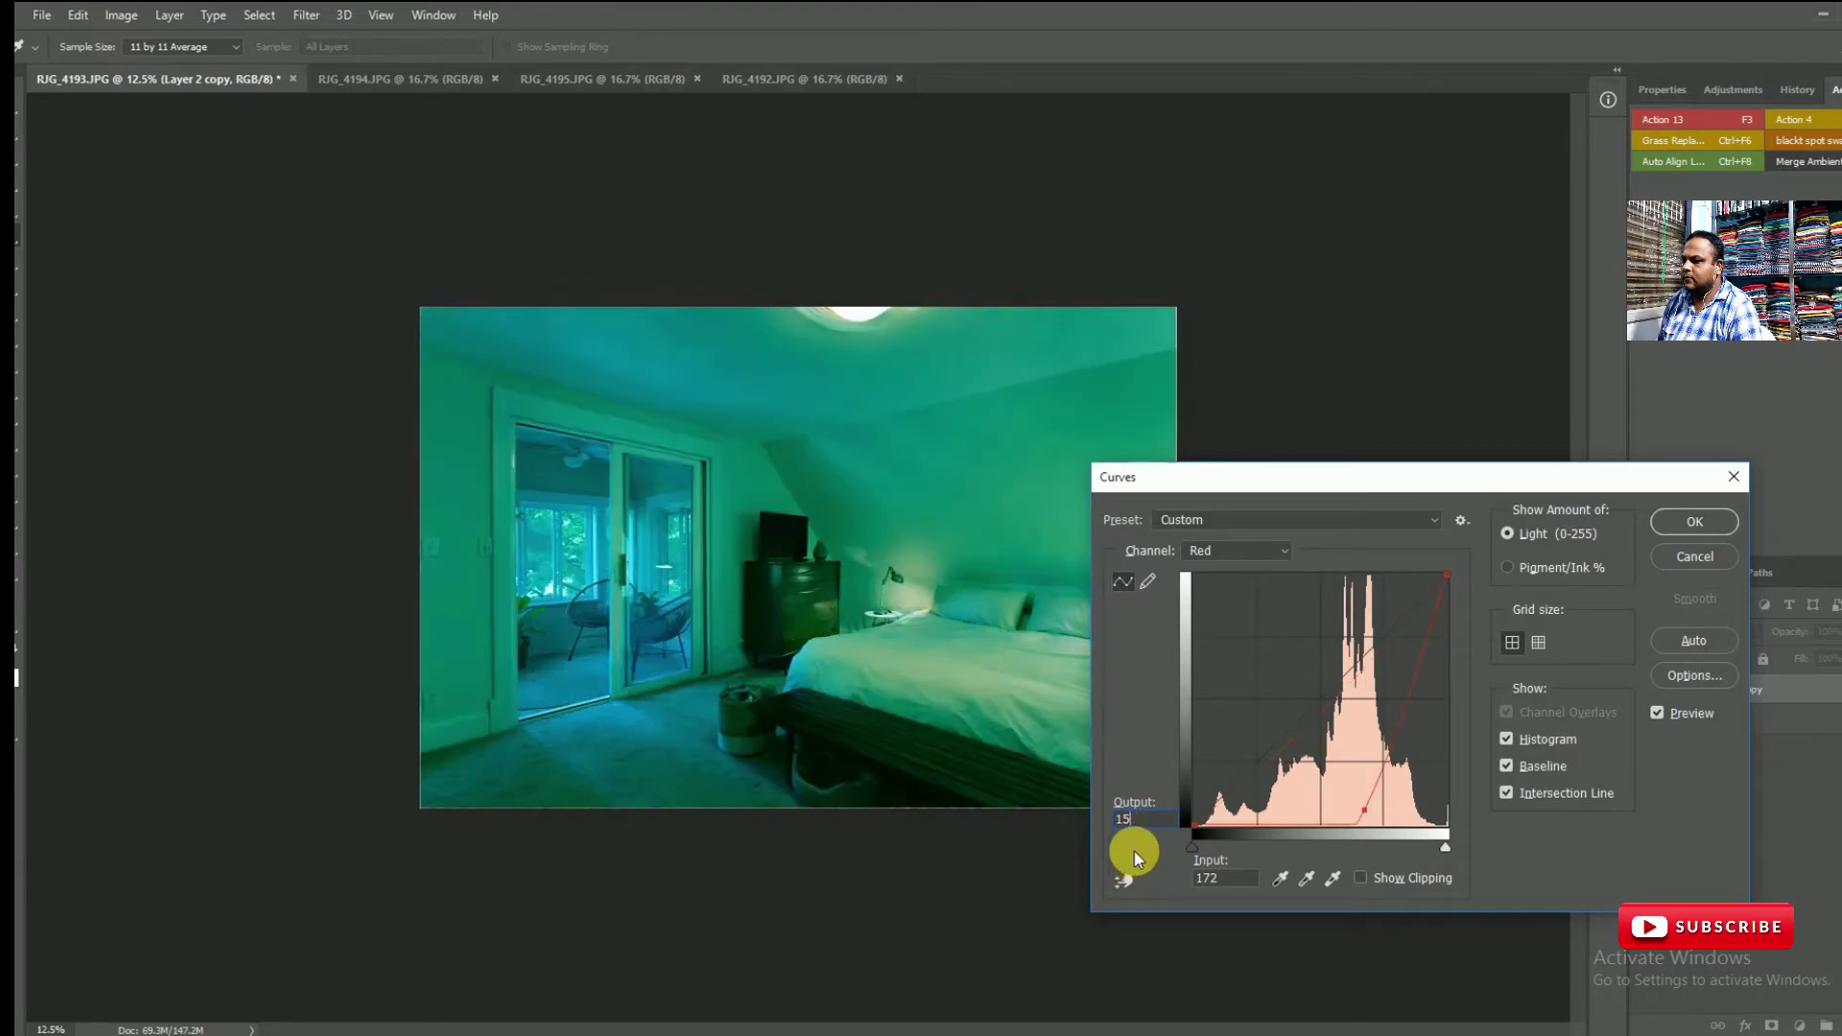
type("6")
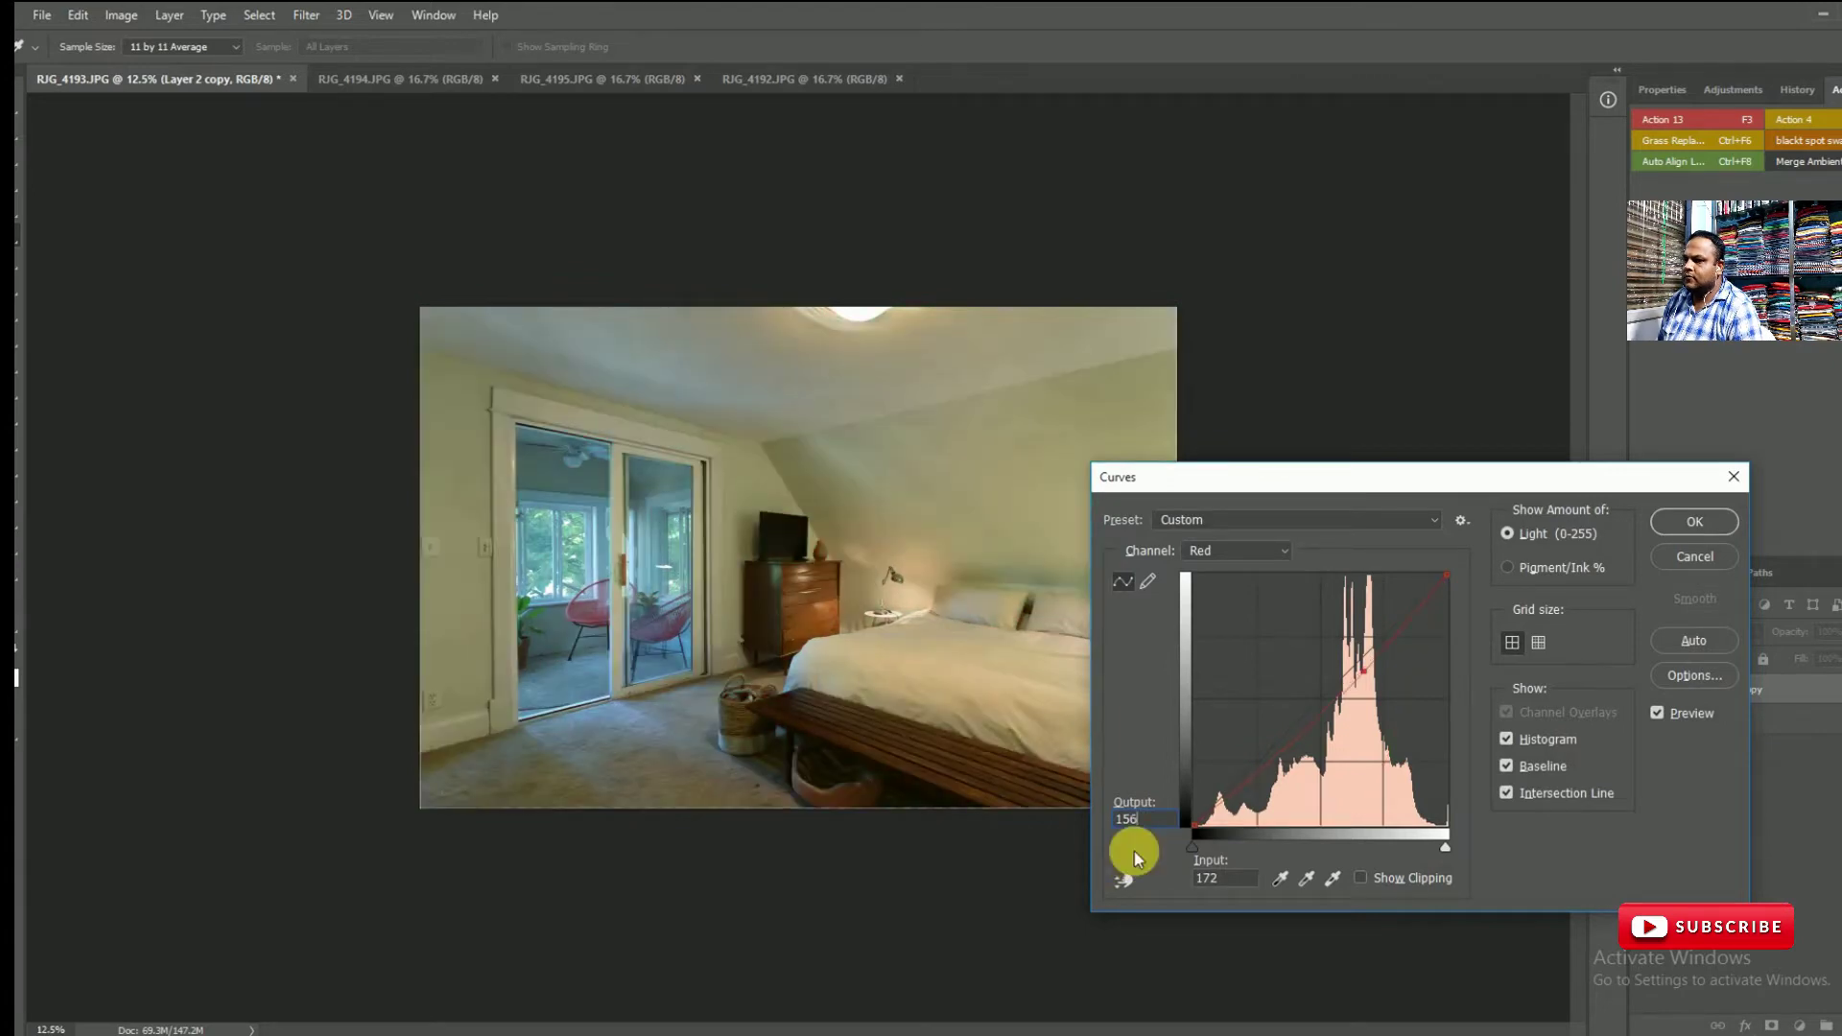
- Set the sampled point's output to 156 in both the green and blue channels, and apply the curves
key("alt+4")
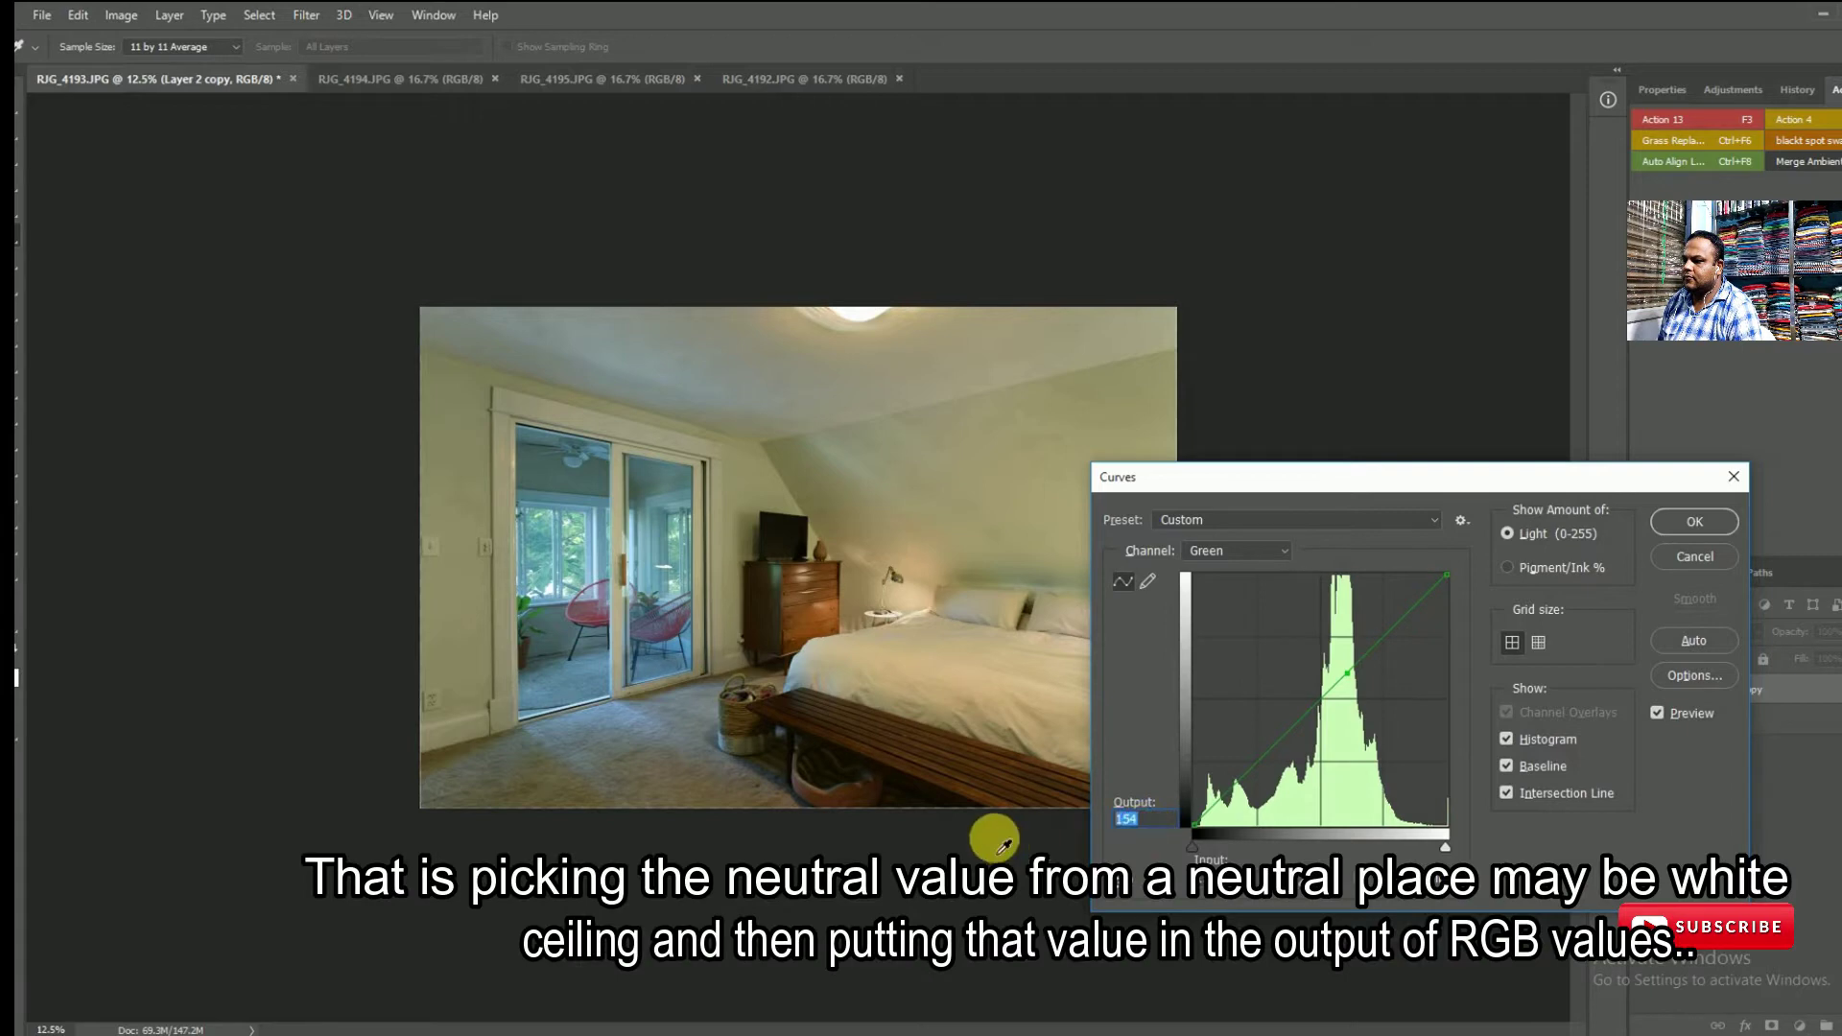
type("156")
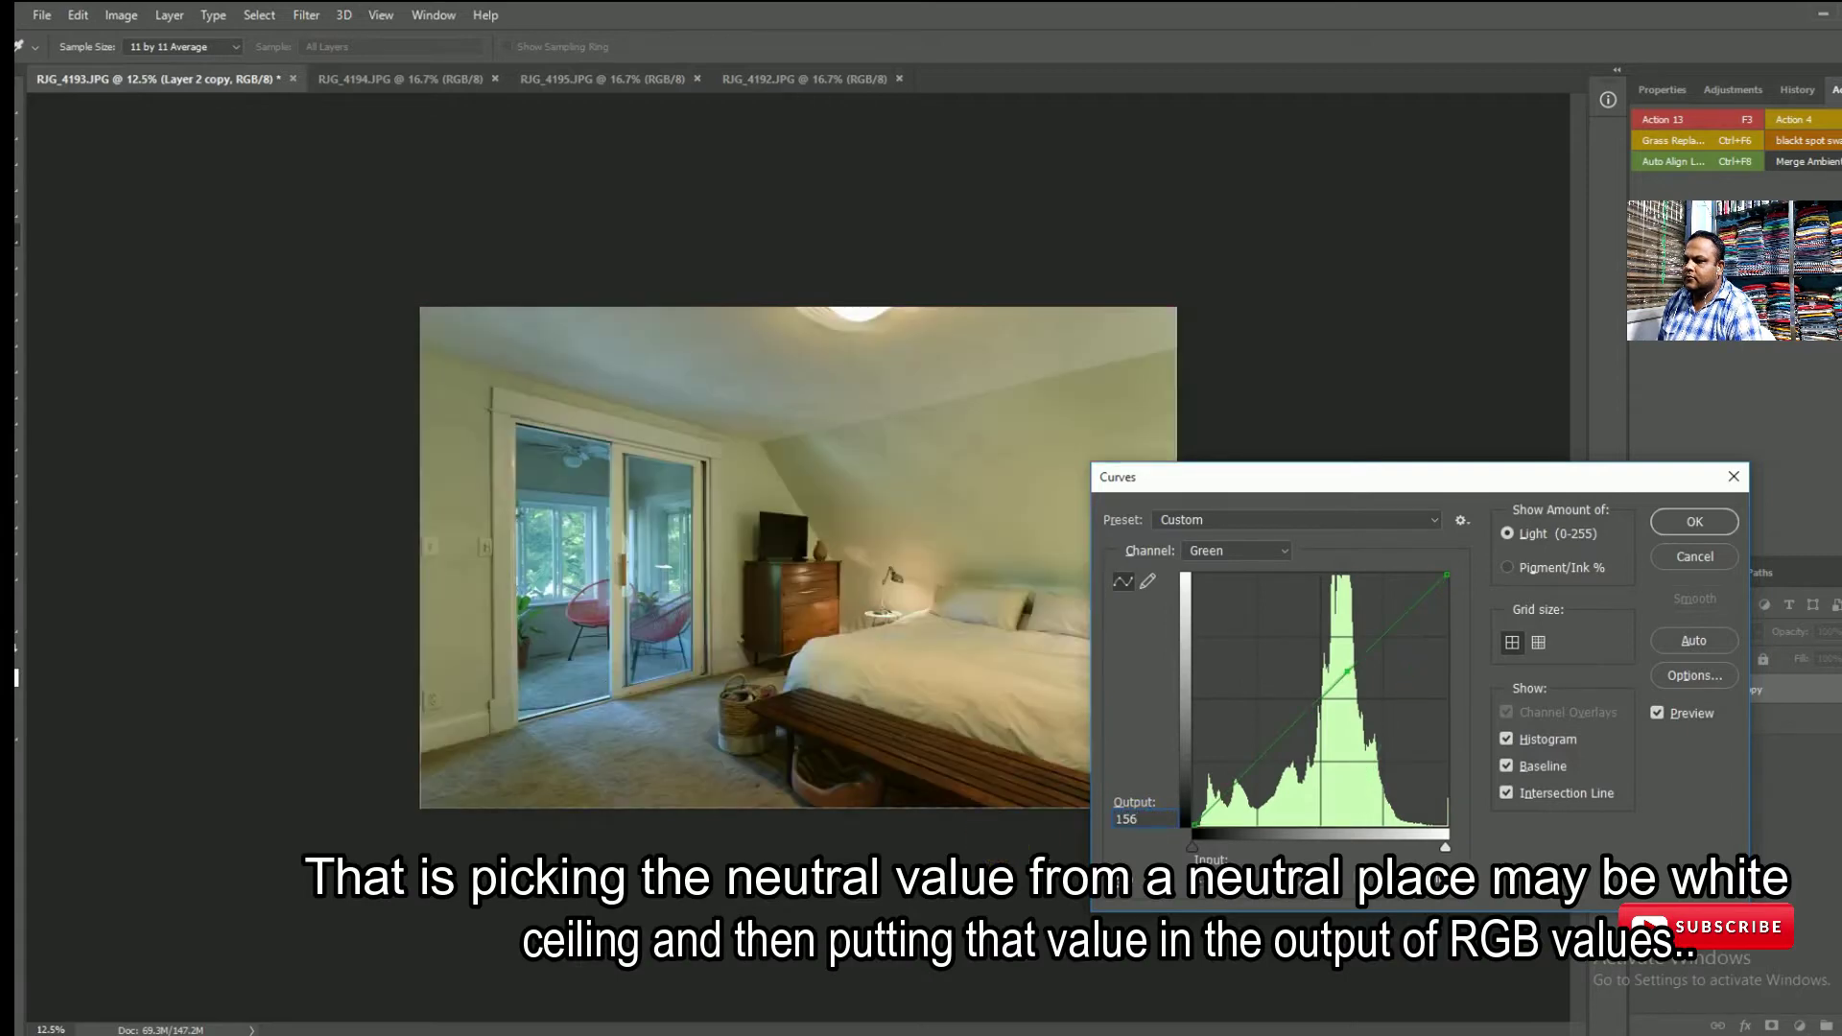
key("alt+5")
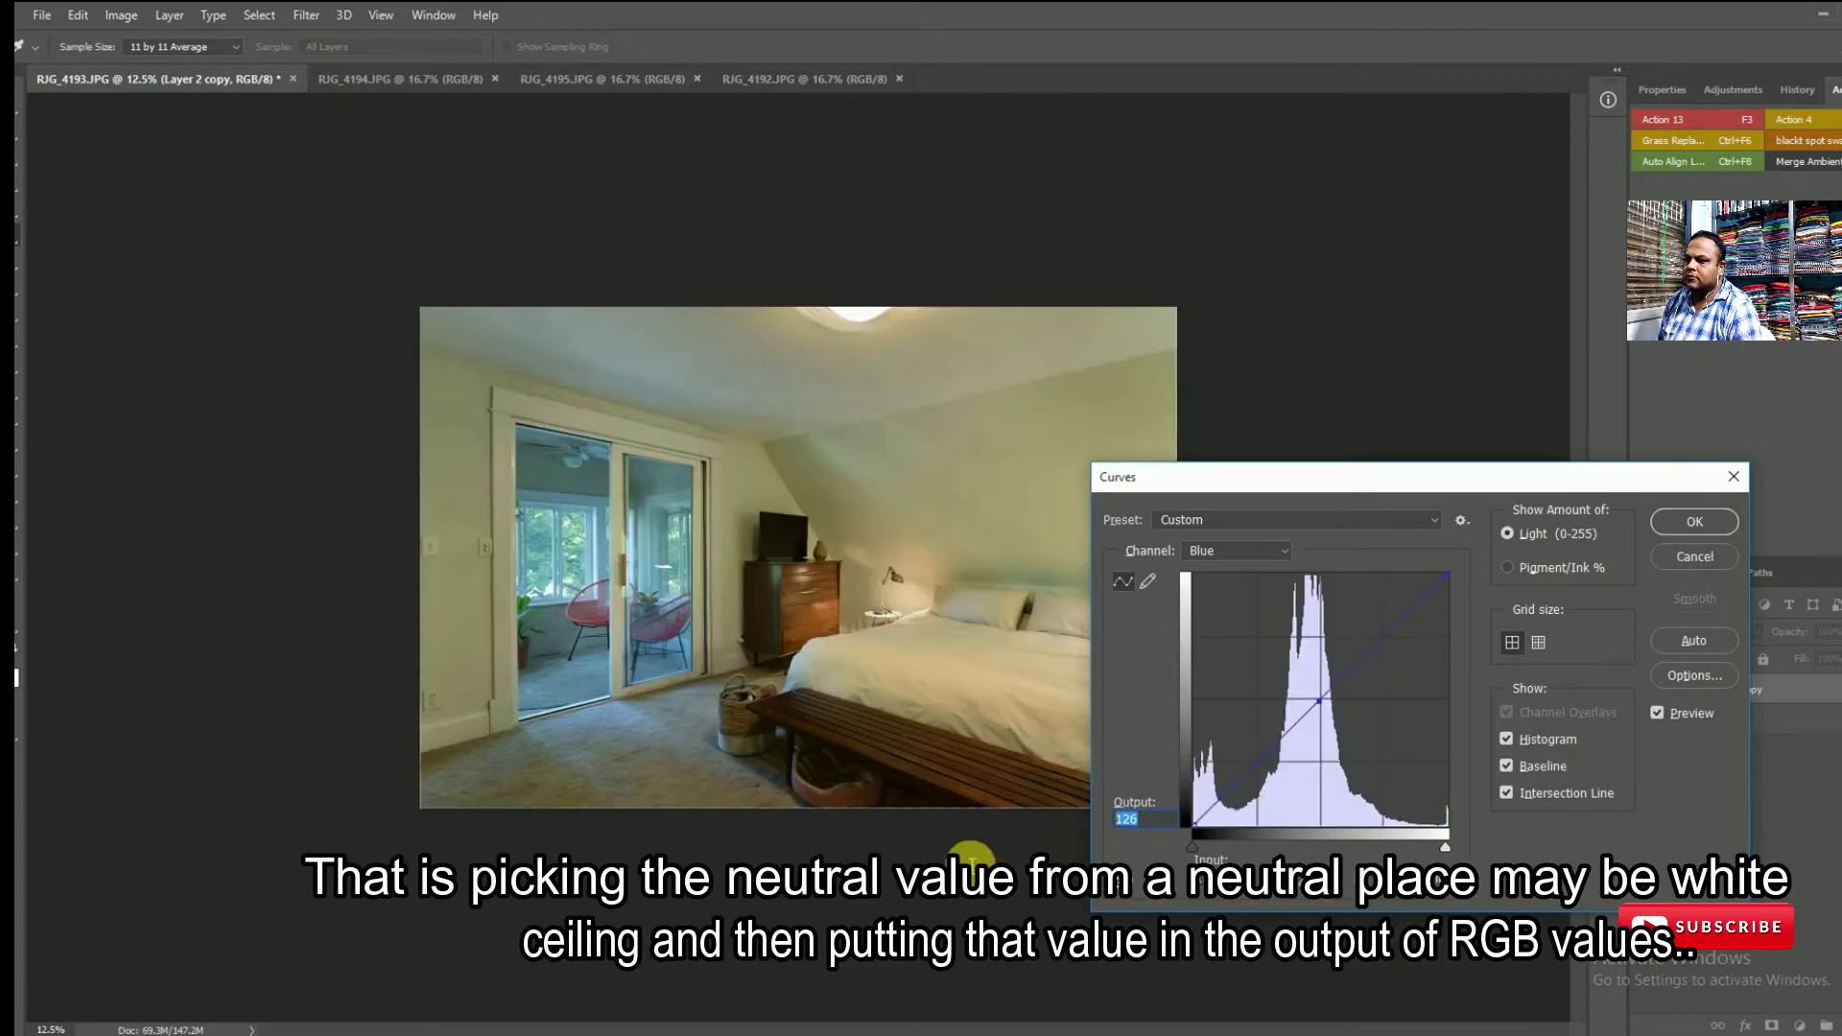
type("156")
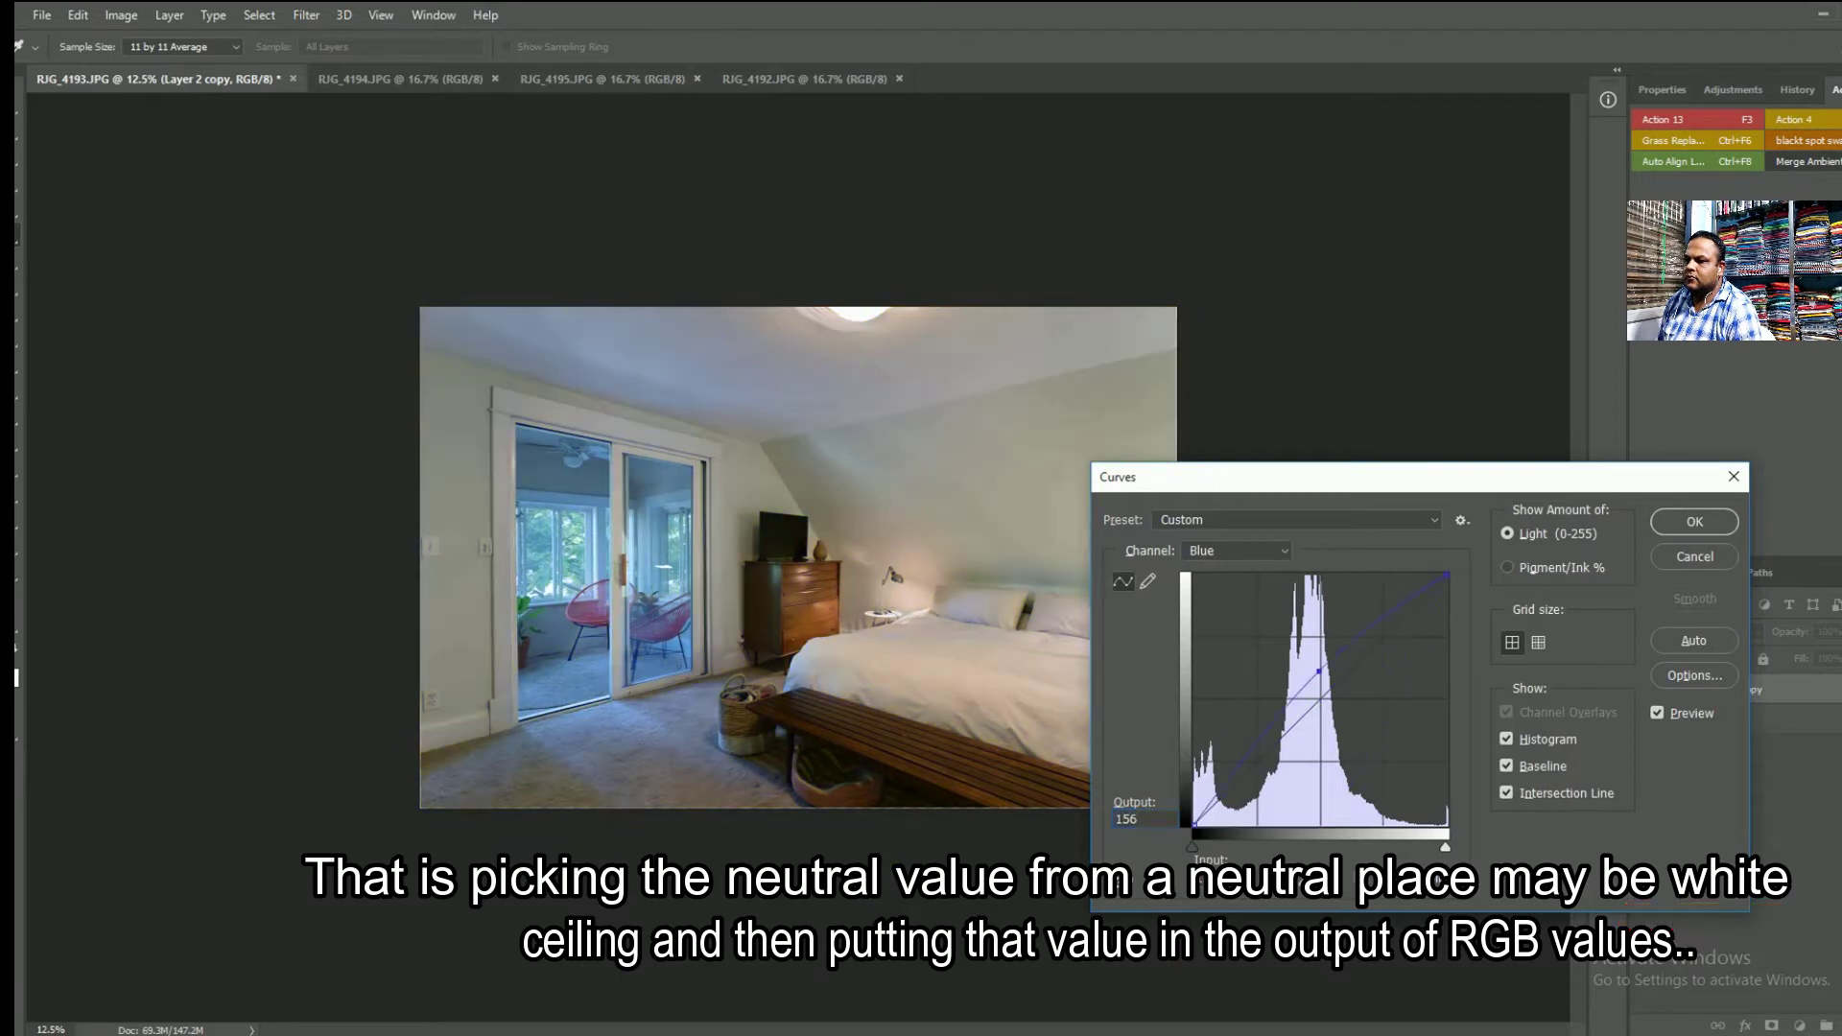
key("Return")
key("b")
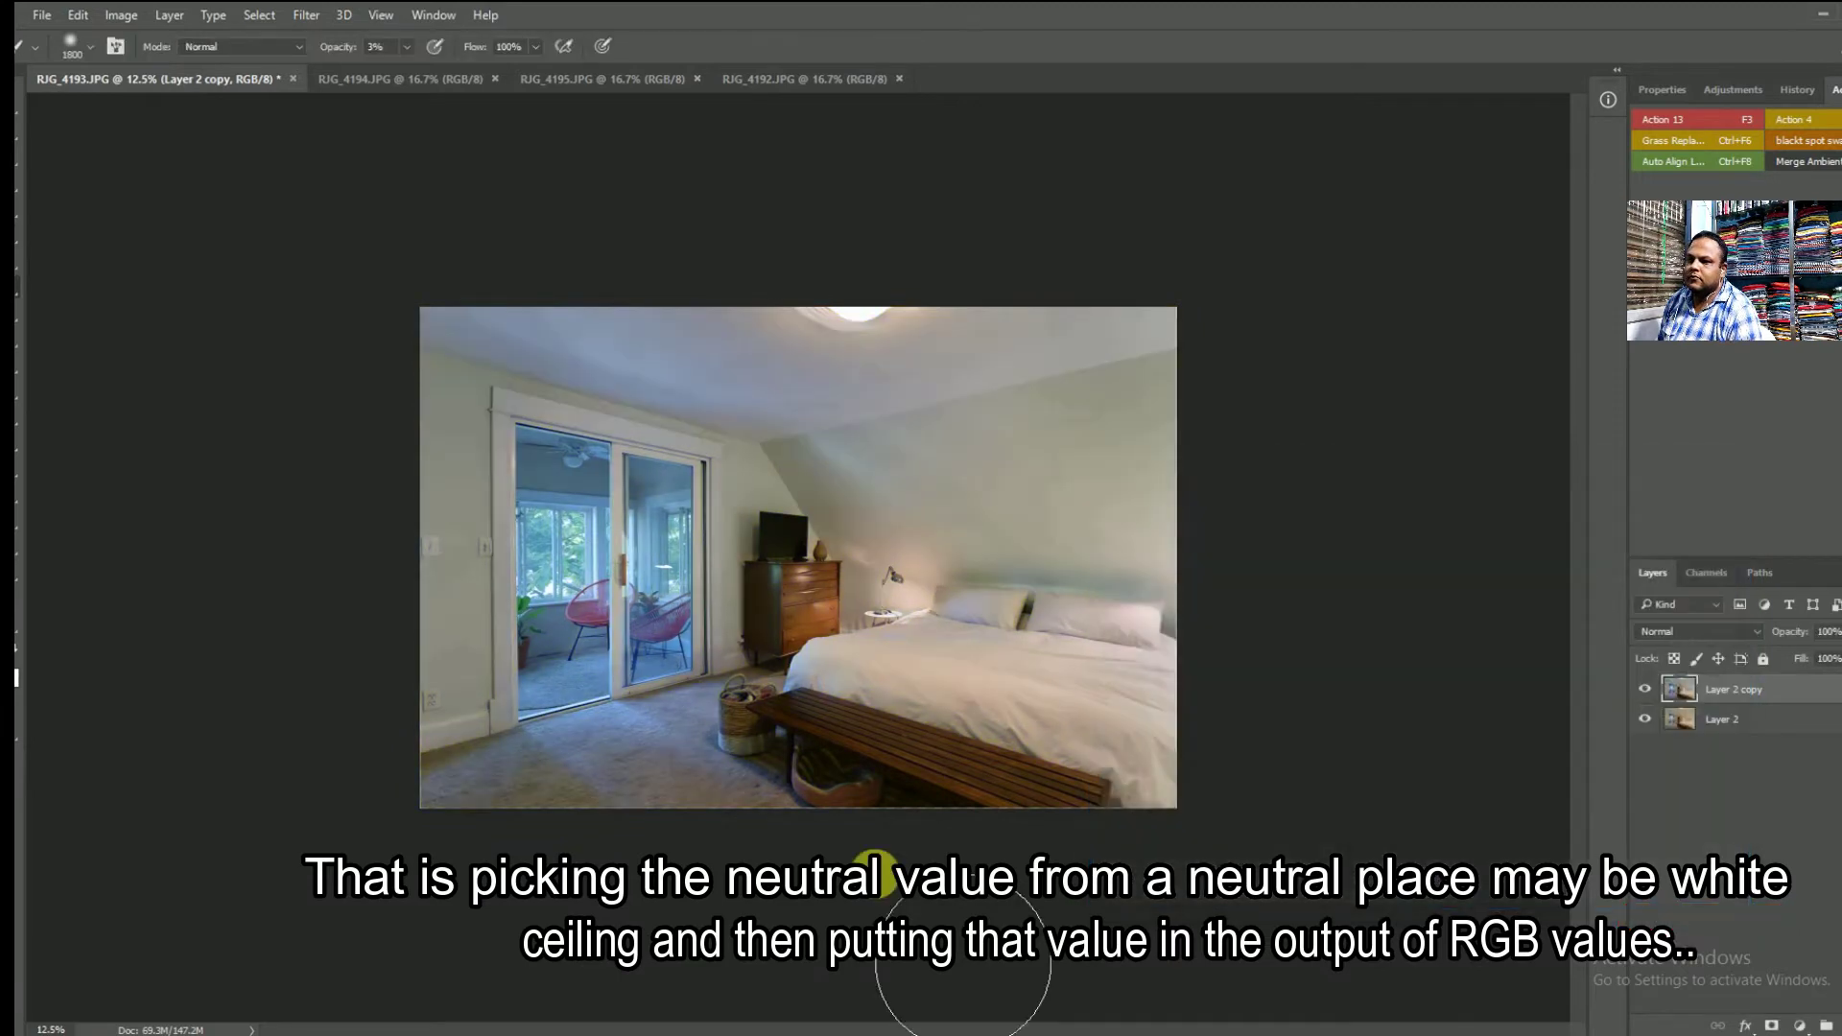
- Set the color-corrected duplicate's blend mode to Color and merge it with the layer below
left_click(1647, 691)
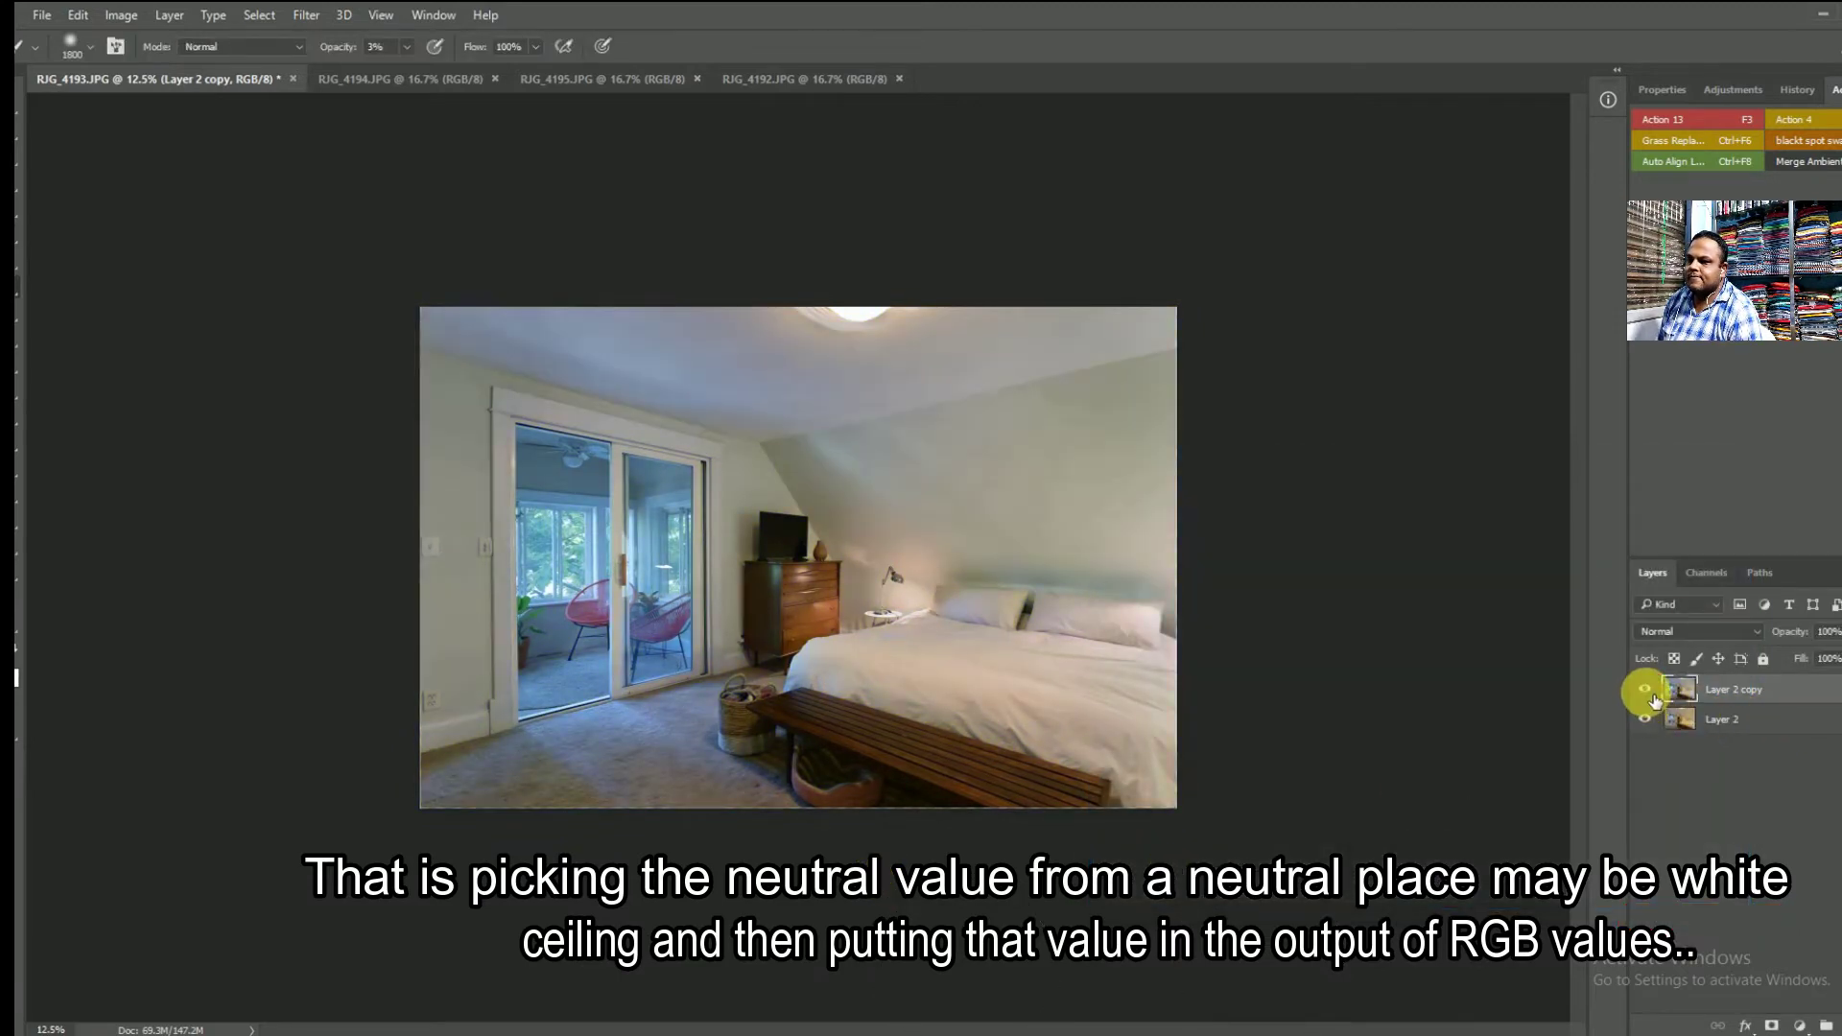
left_click(1694, 631)
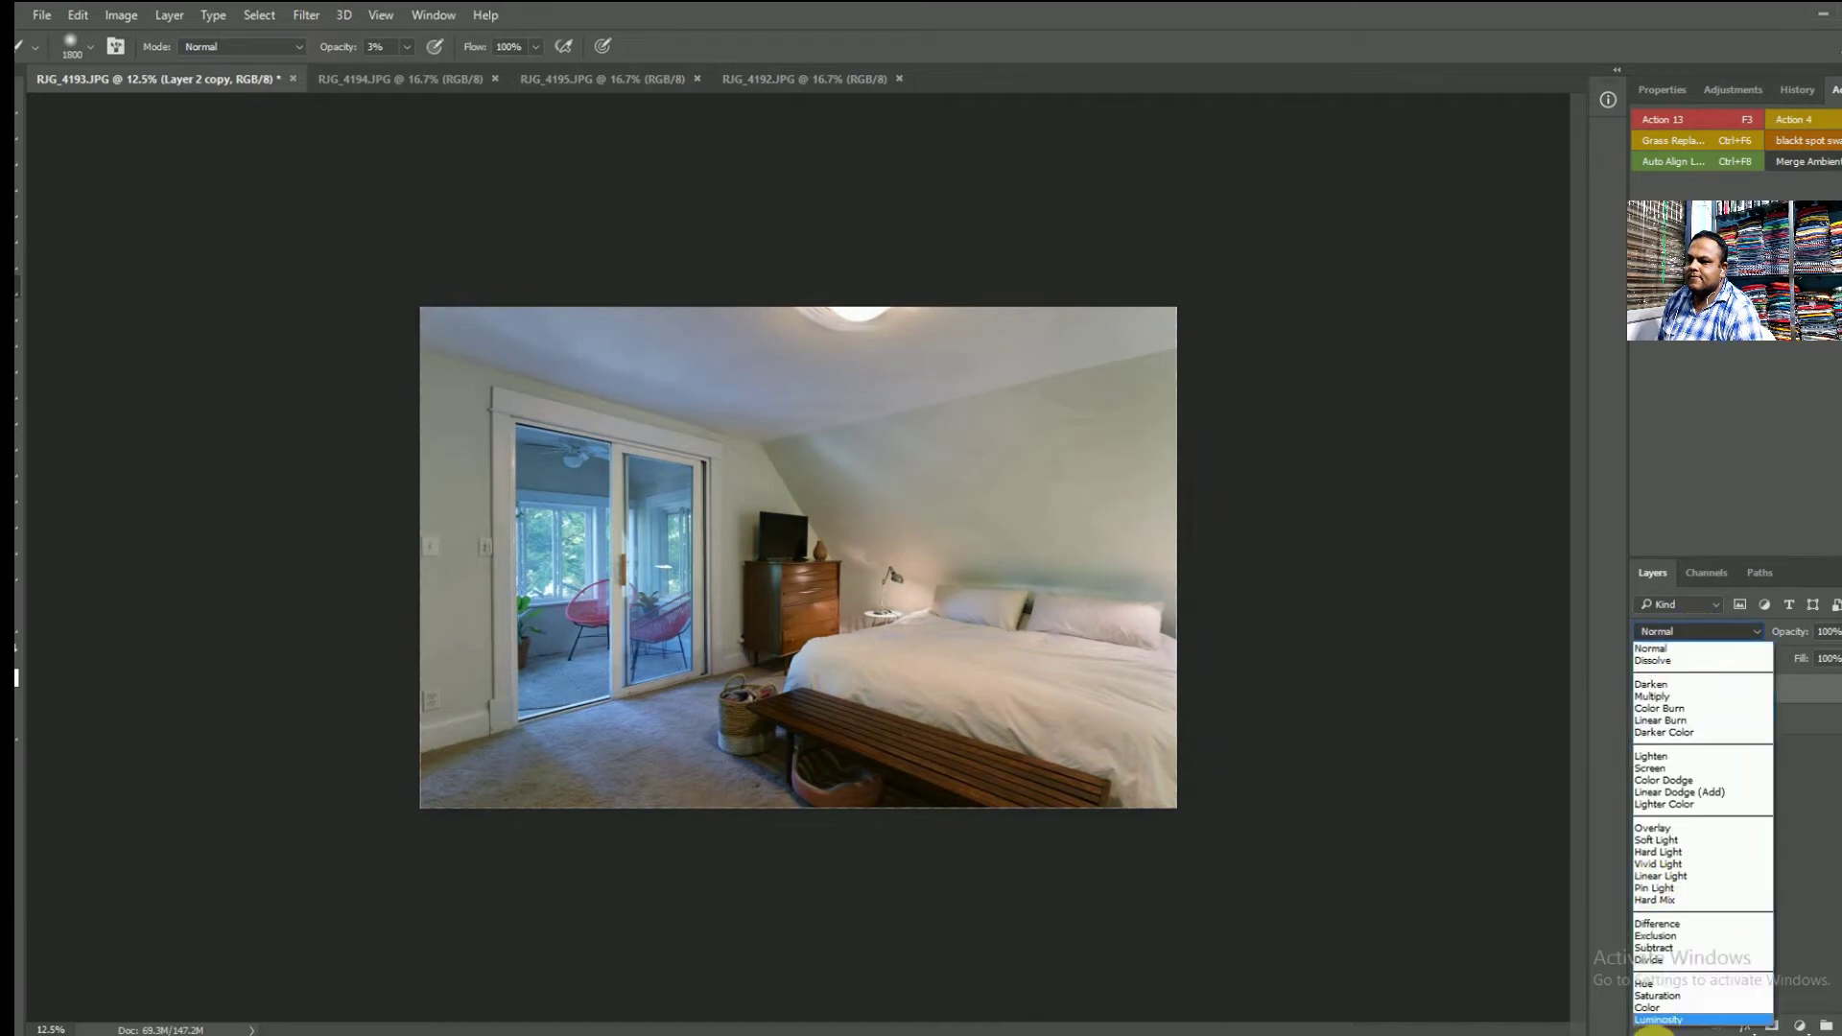
left_click(1650, 996)
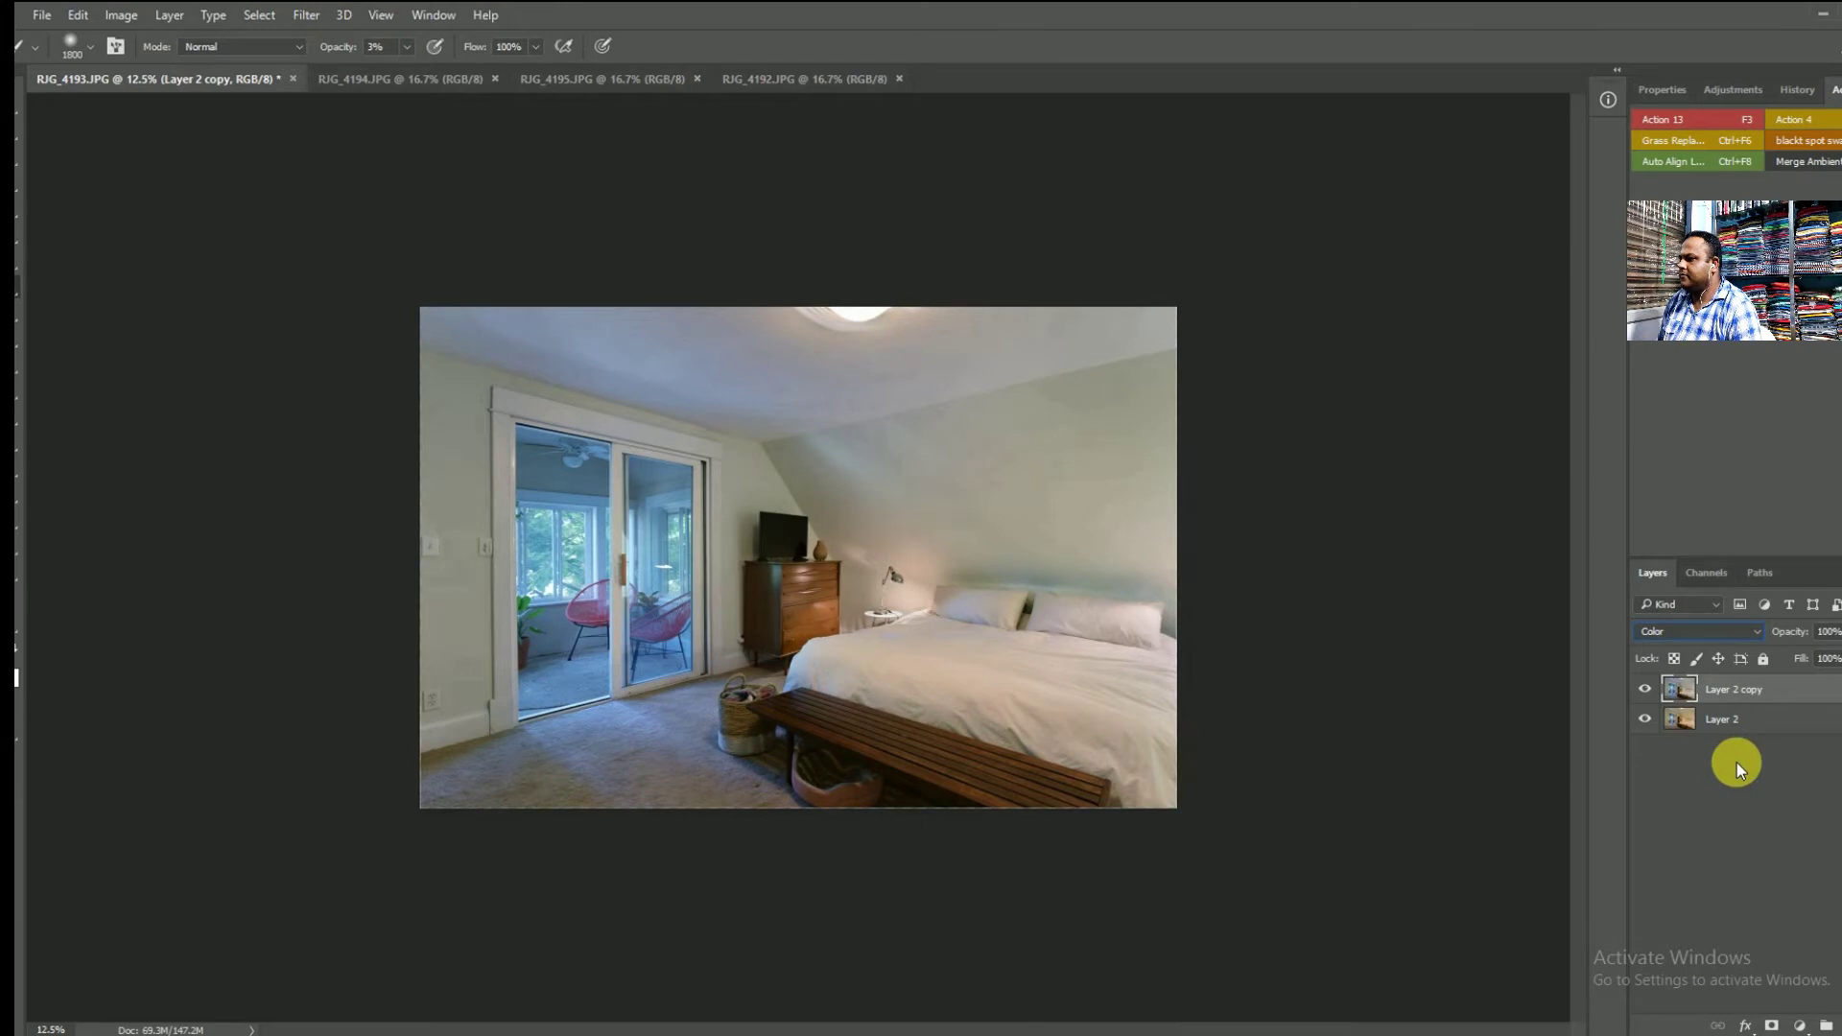
key("ctrl+shift+e")
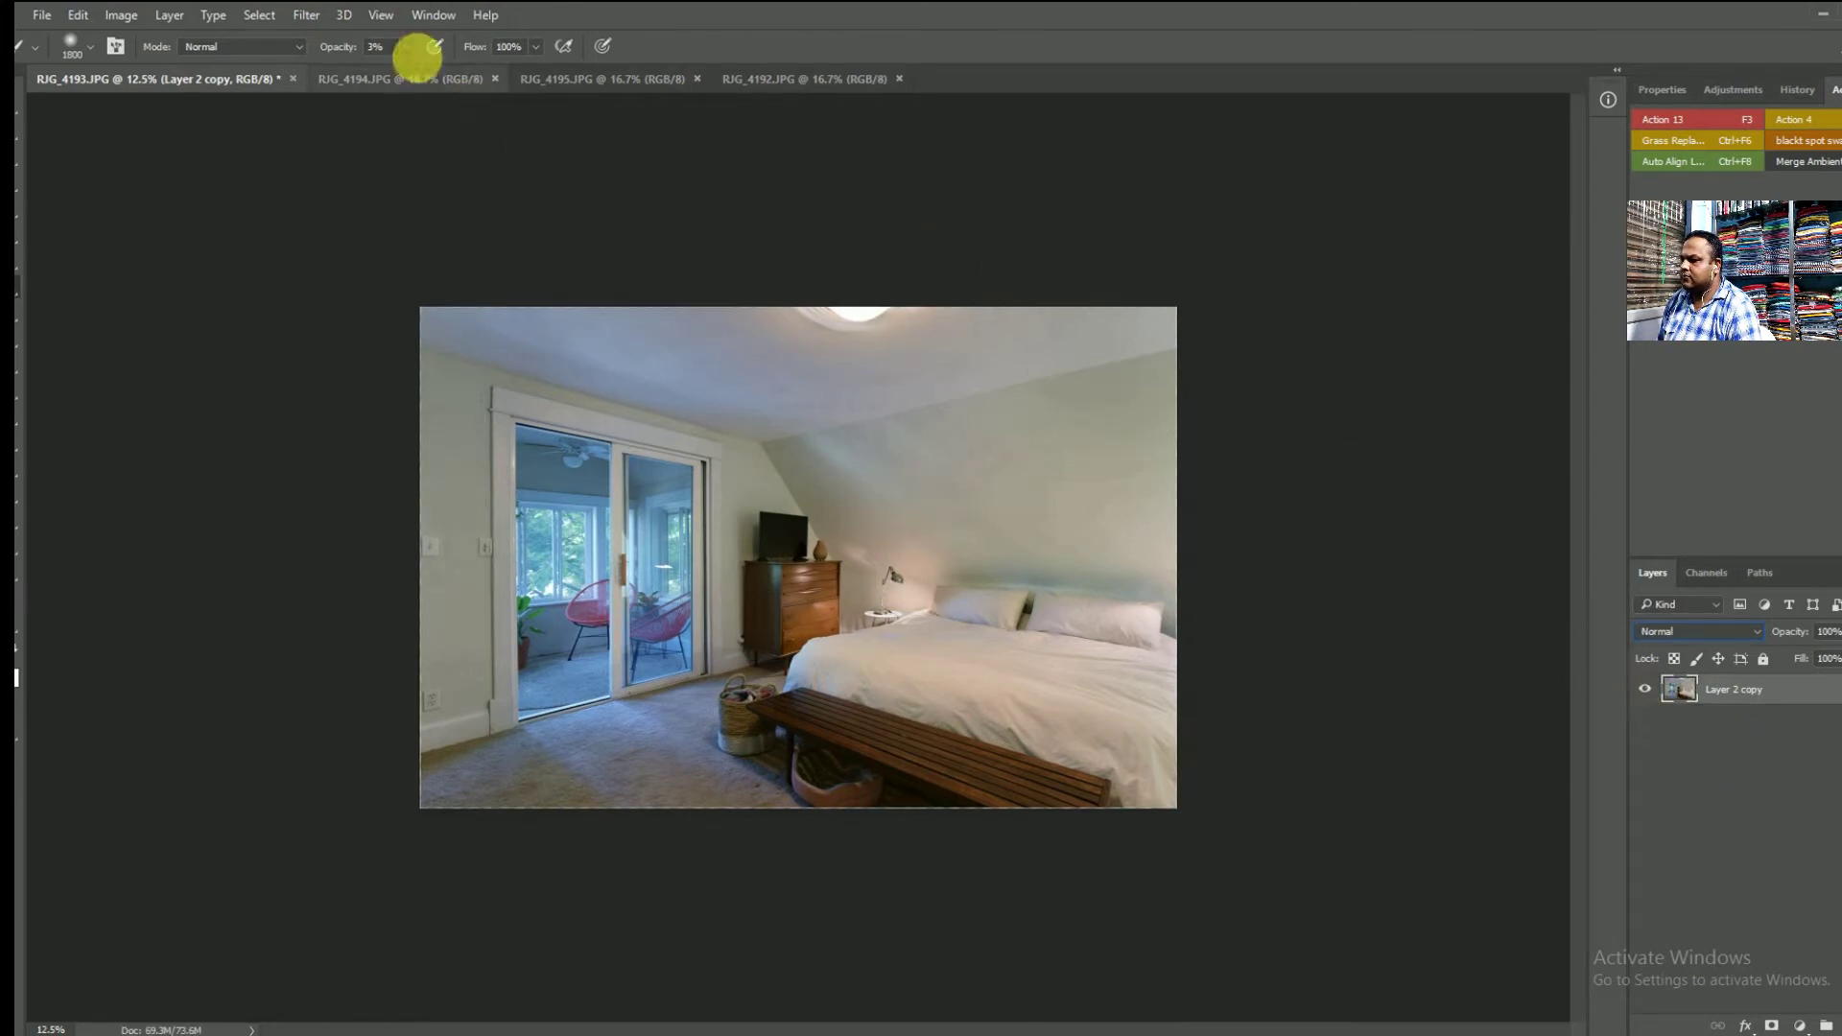
- Duplicate the merged layer and warm the copy with the Camera Raw Filter, setting Temperature to +18
key("ctrl+j")
left_click(298, 17)
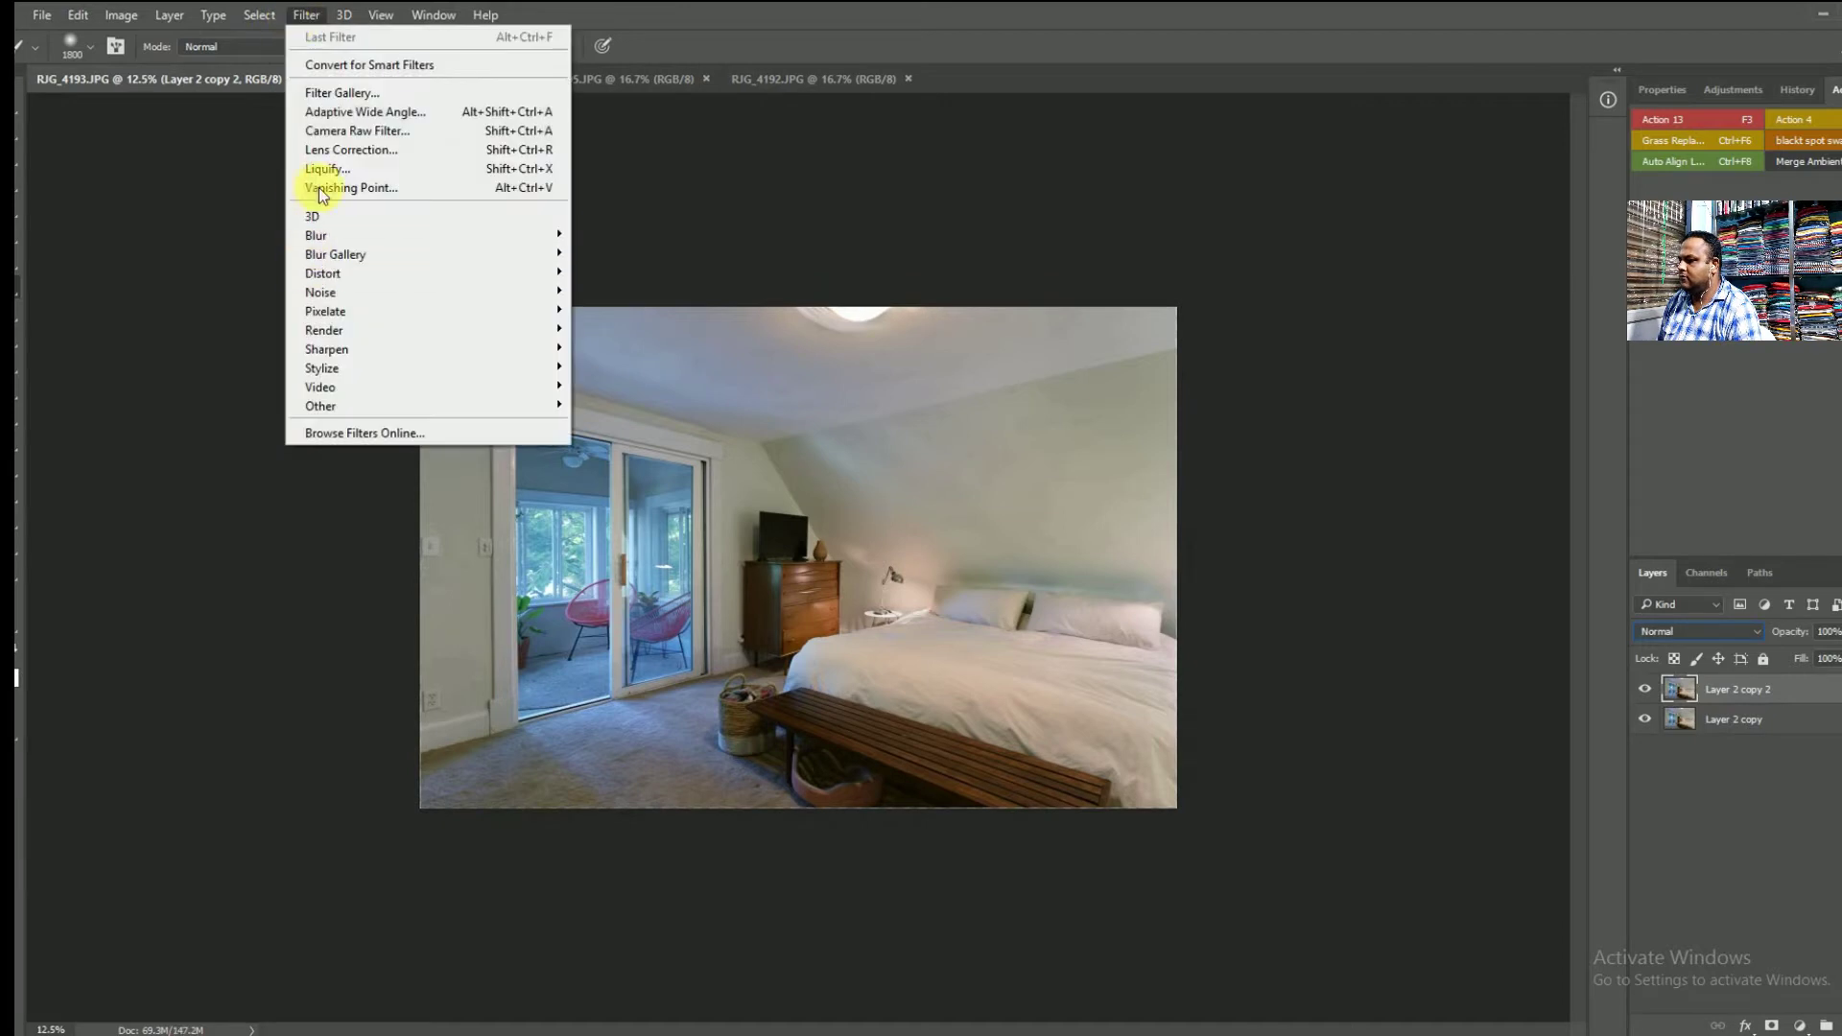
left_click(350, 132)
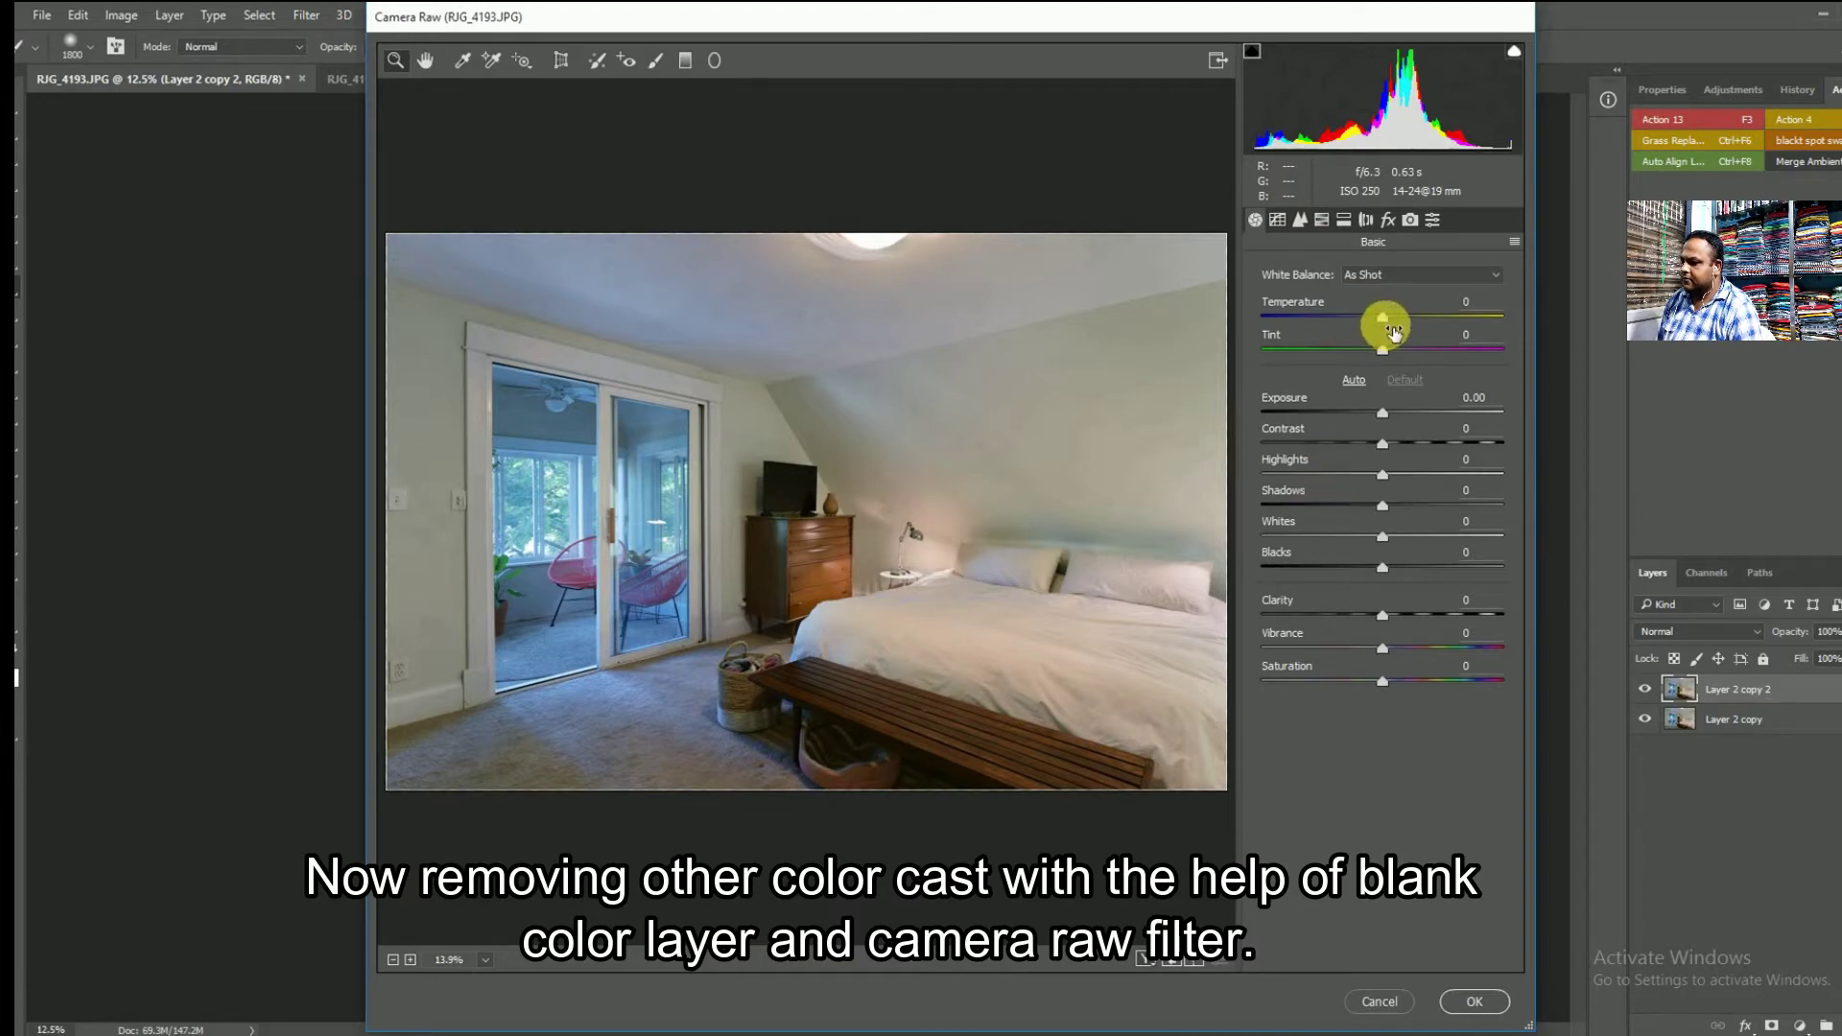
left_click_drag(1386, 318, 1403, 328)
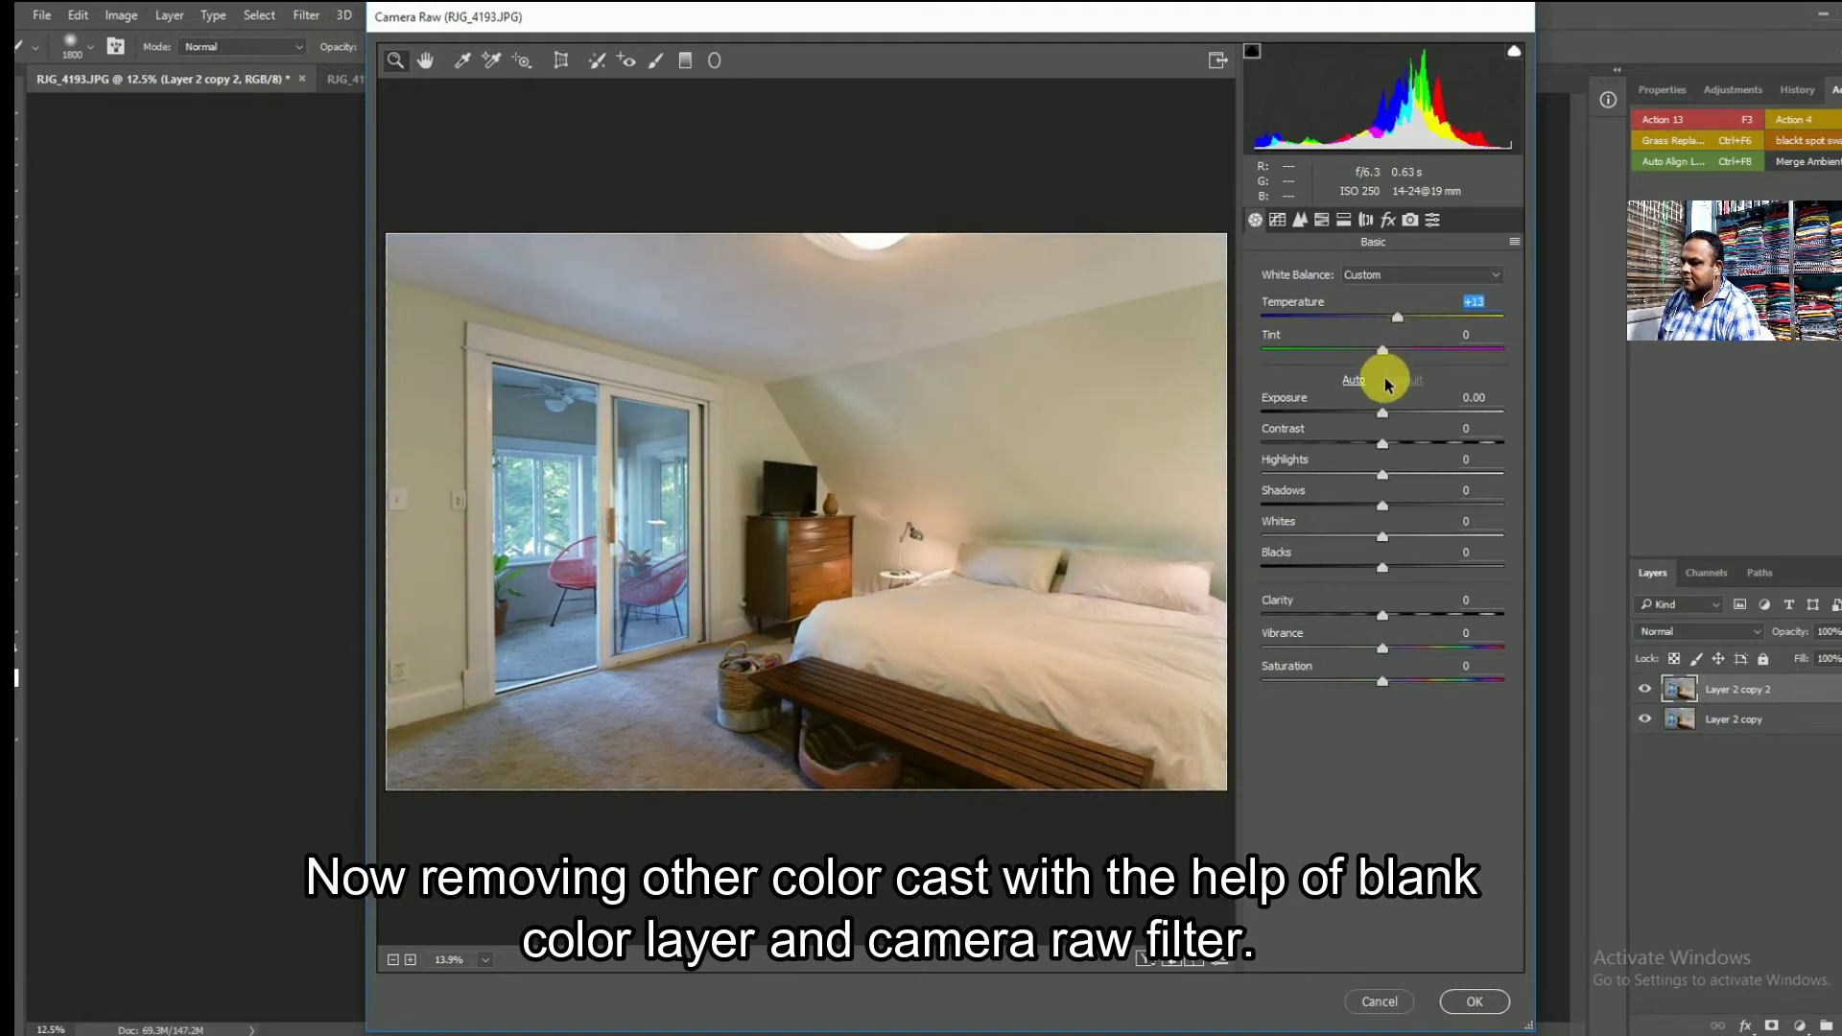
left_click_drag(1414, 334, 1411, 328)
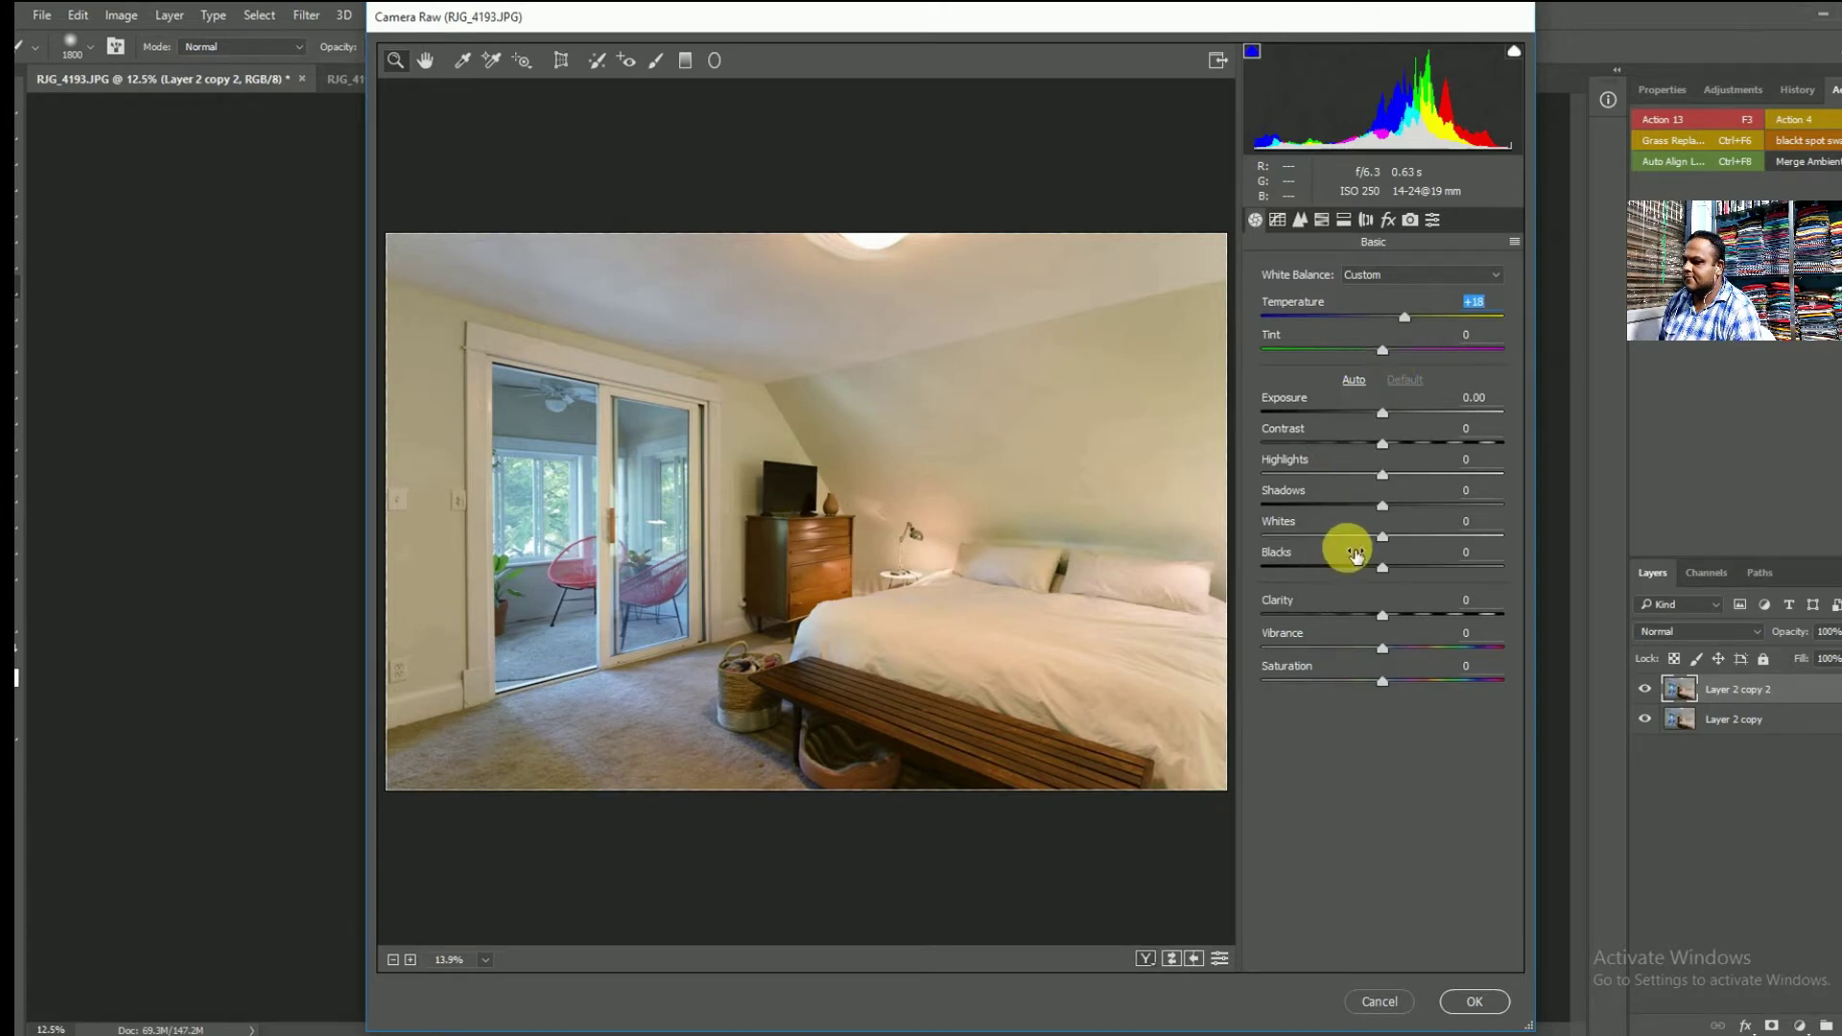
left_click(1475, 1000)
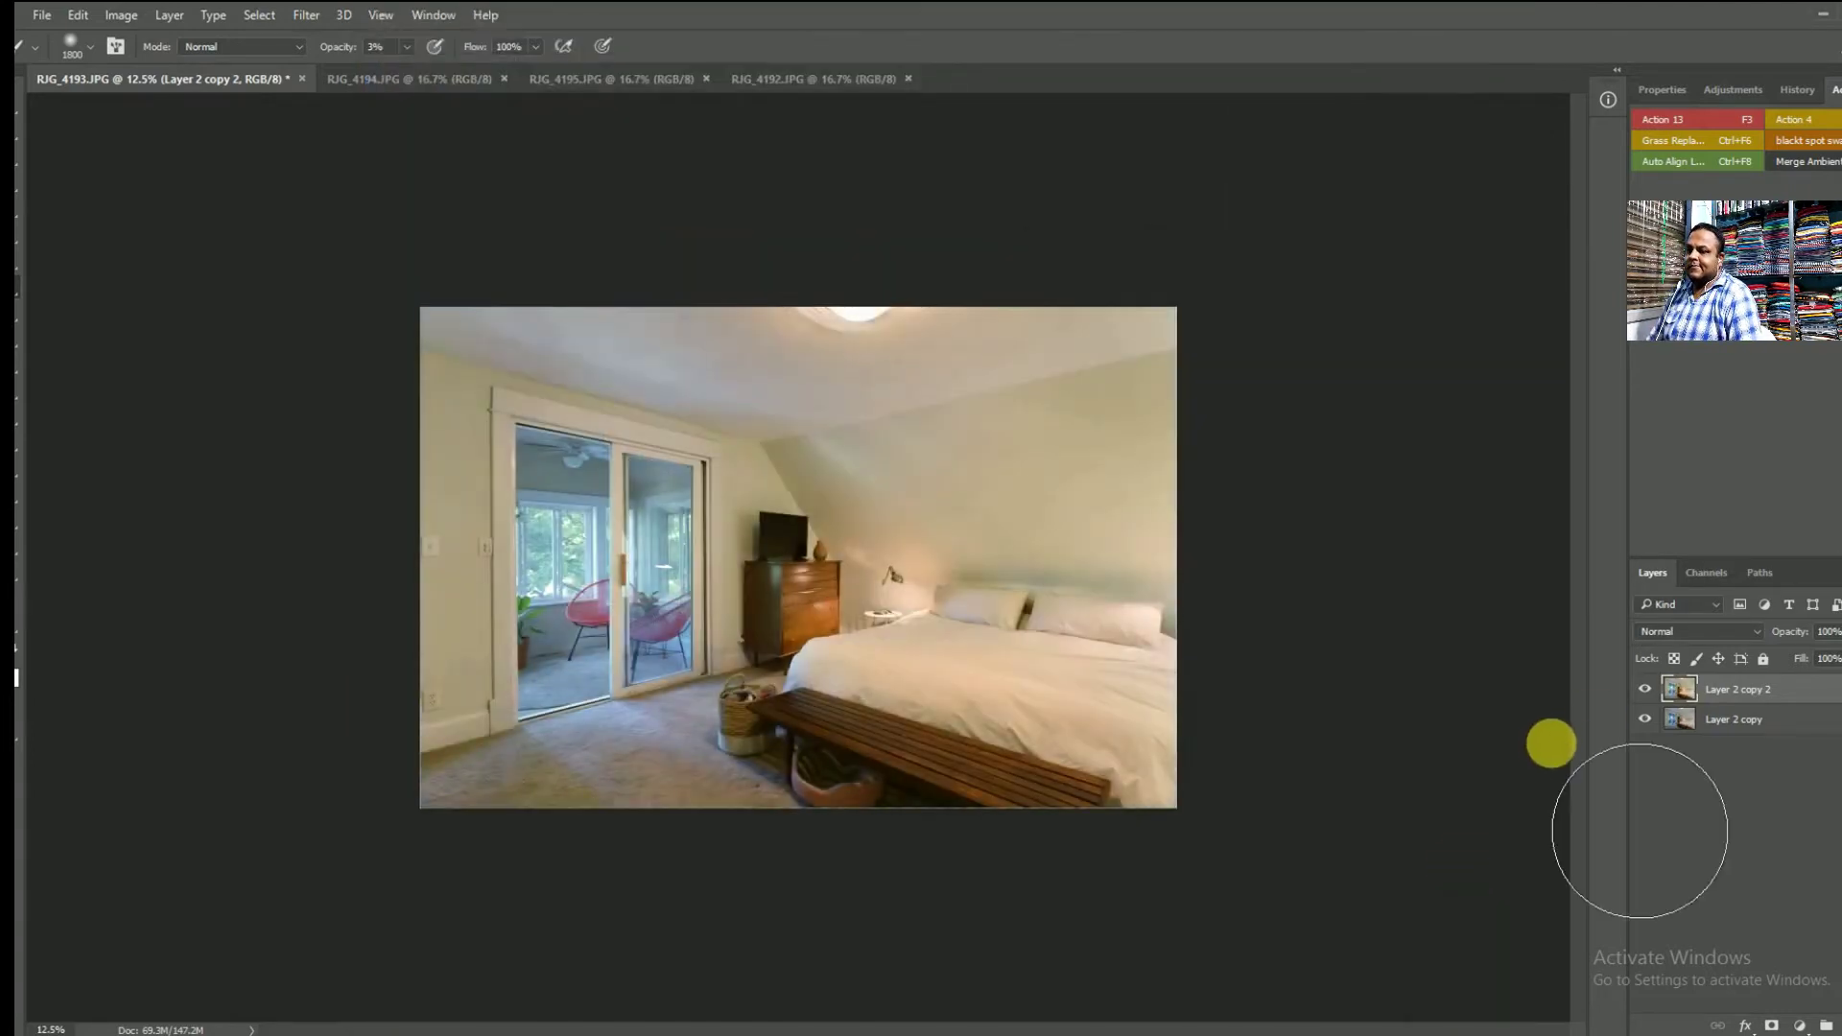
- Hide the warmed layer behind a black mask and reveal it only inside the door panes using the stored work path
left_click(1772, 1025, "alt")
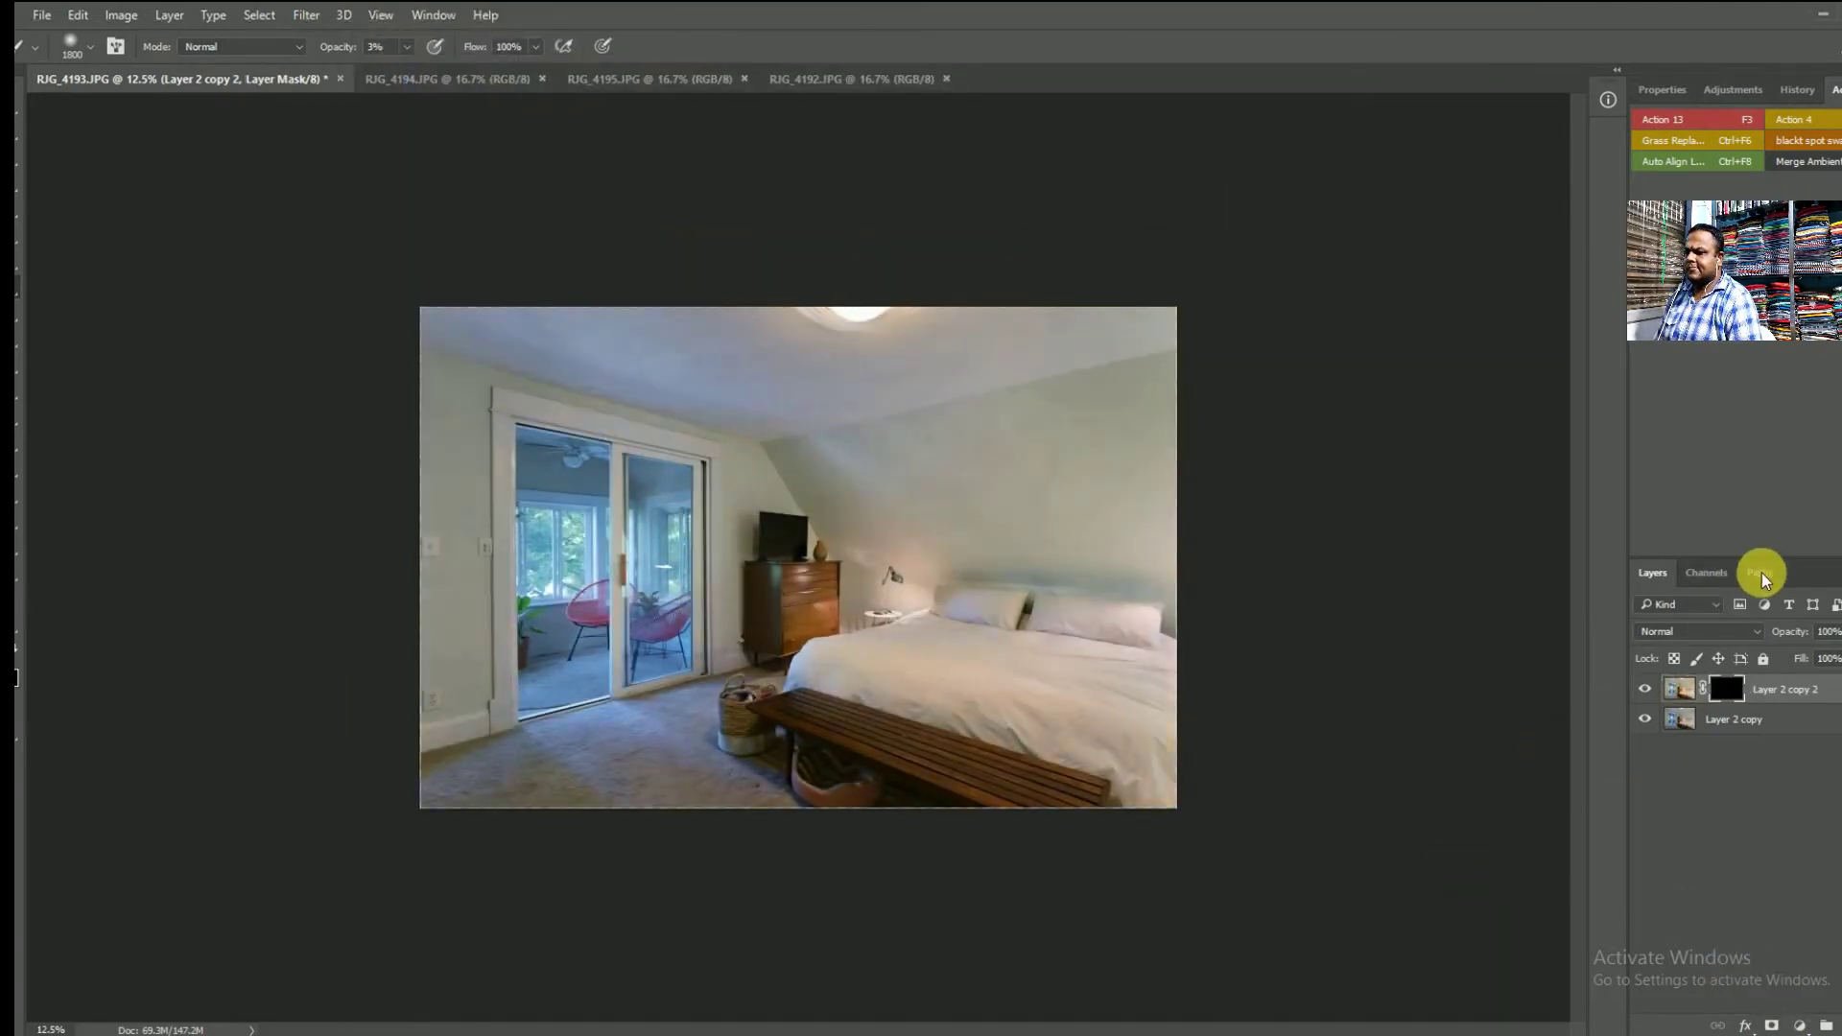
left_click(1761, 572)
left_click(1652, 608, "ctrl")
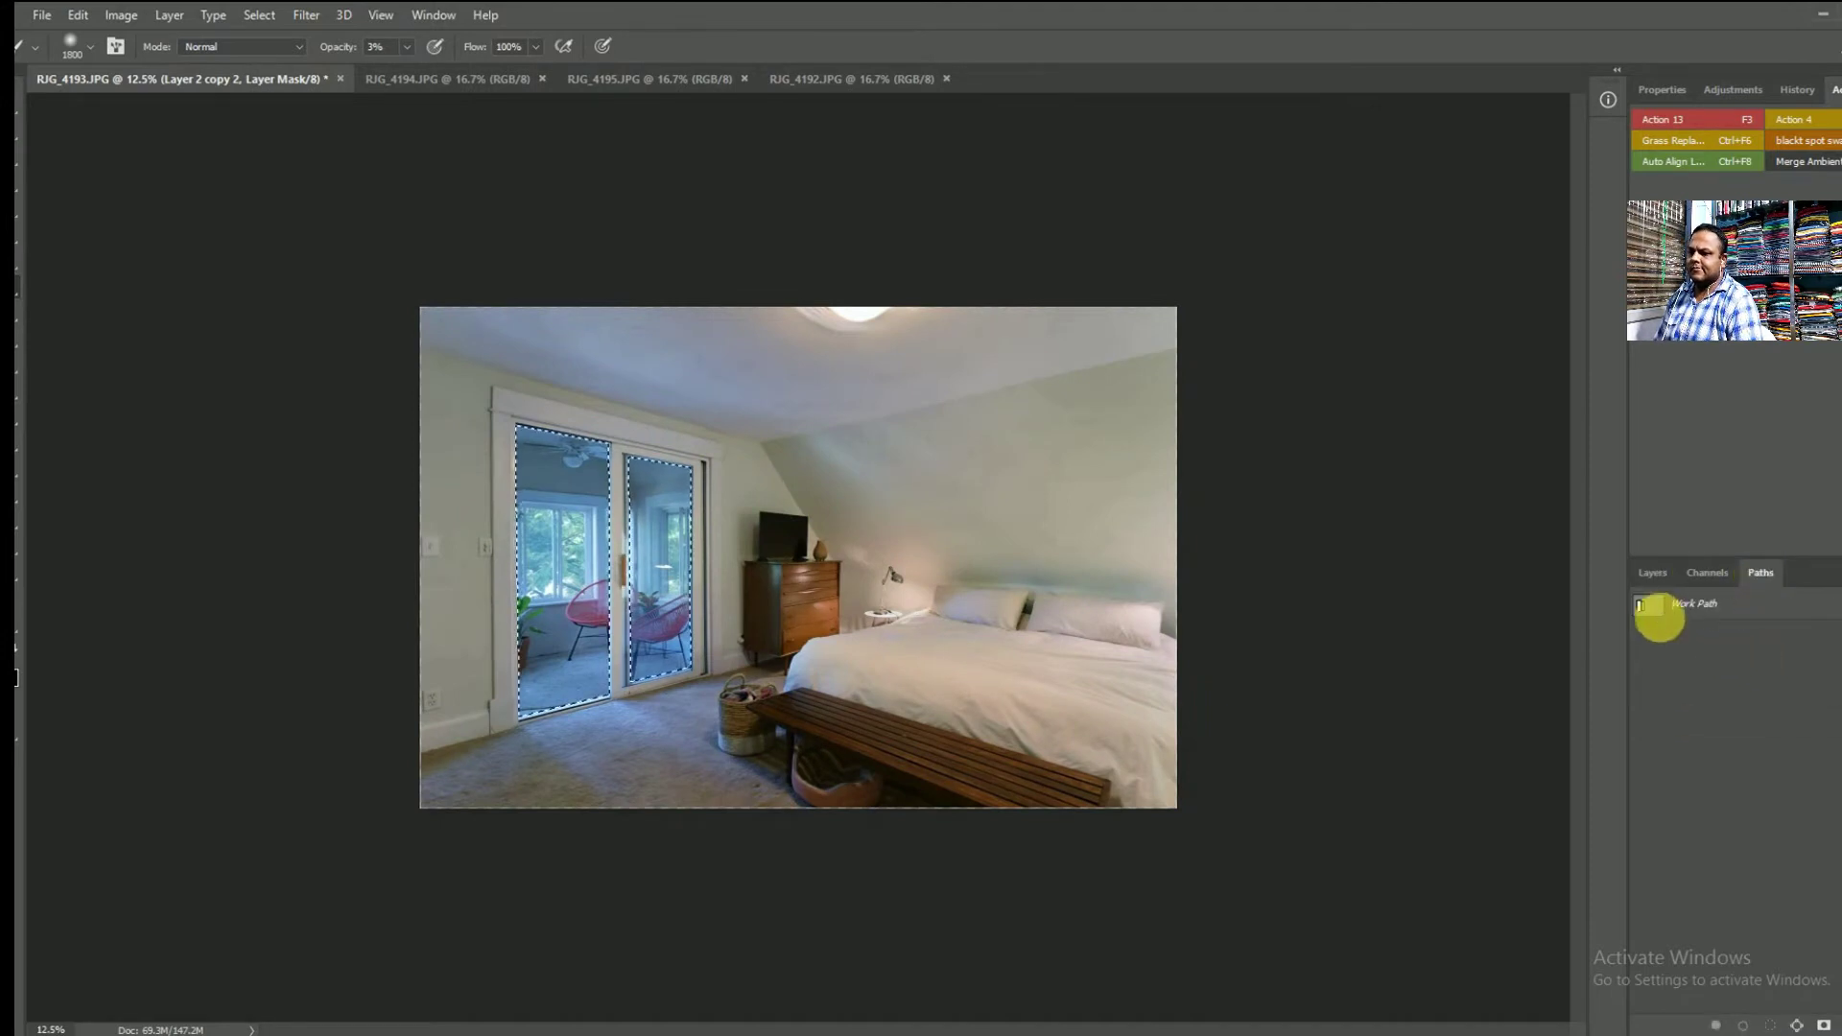
left_click(1660, 576)
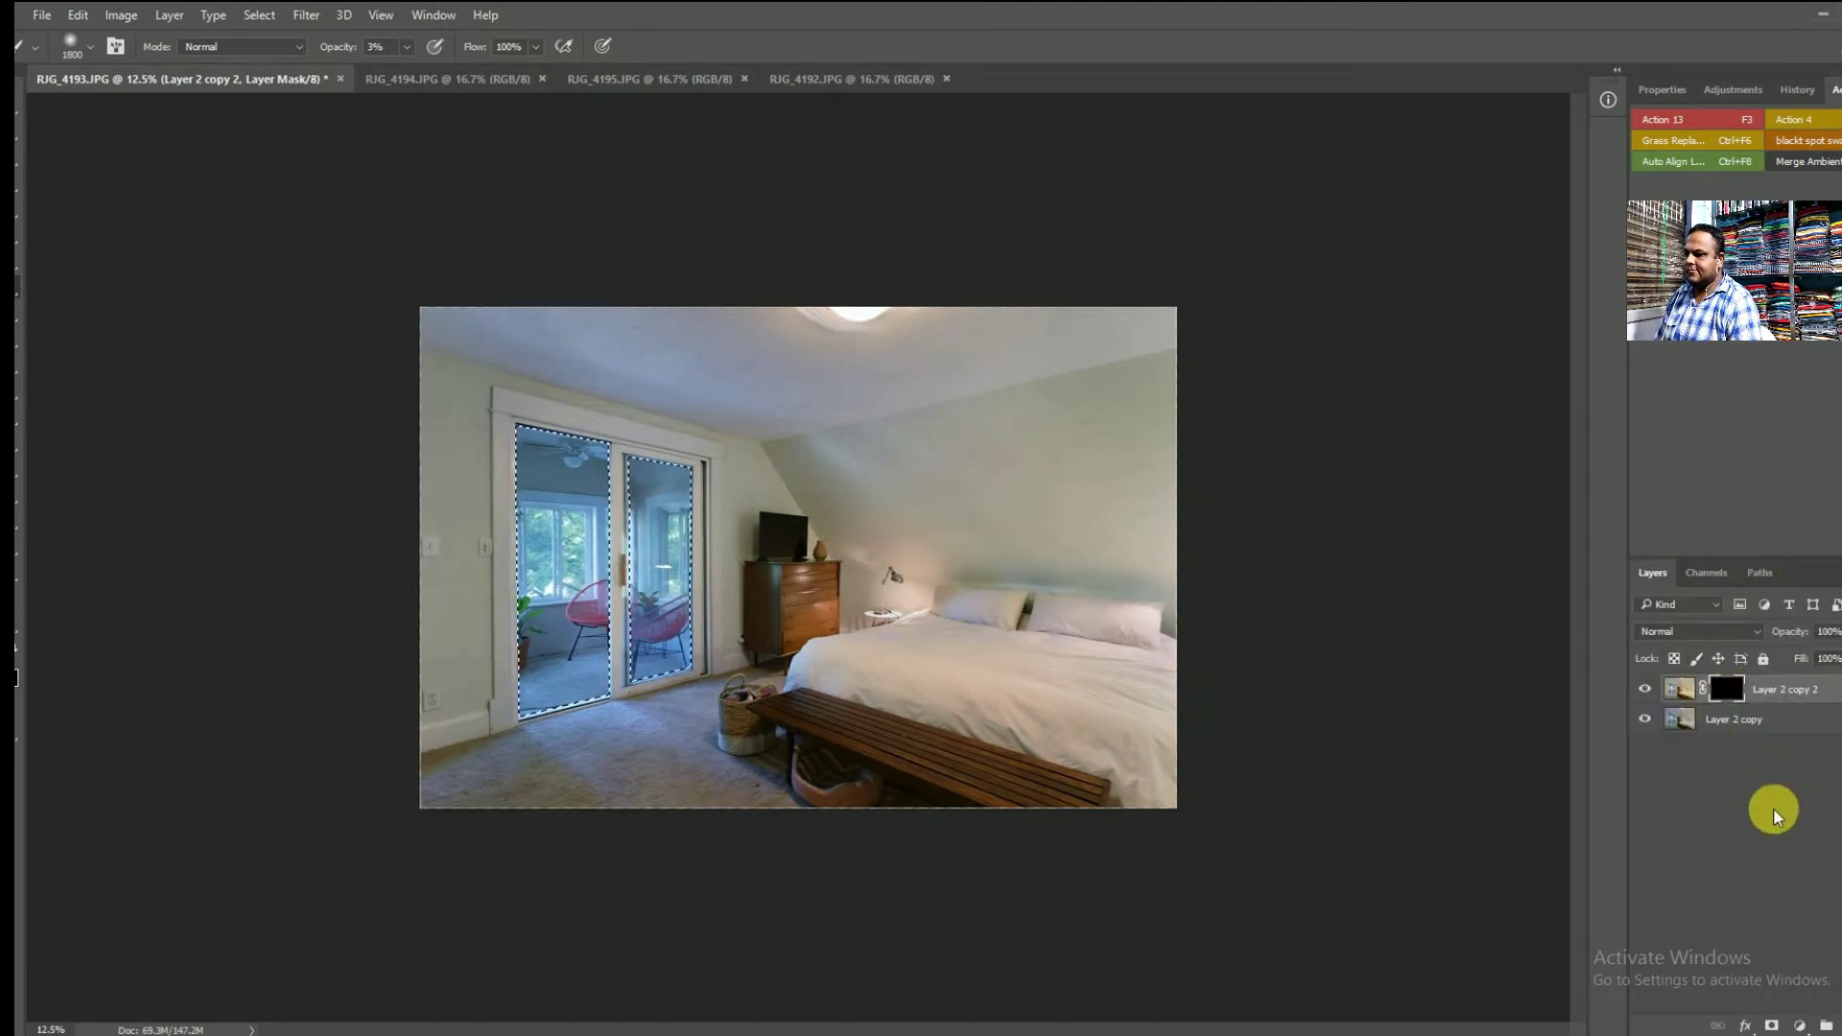
key("ctrl+d")
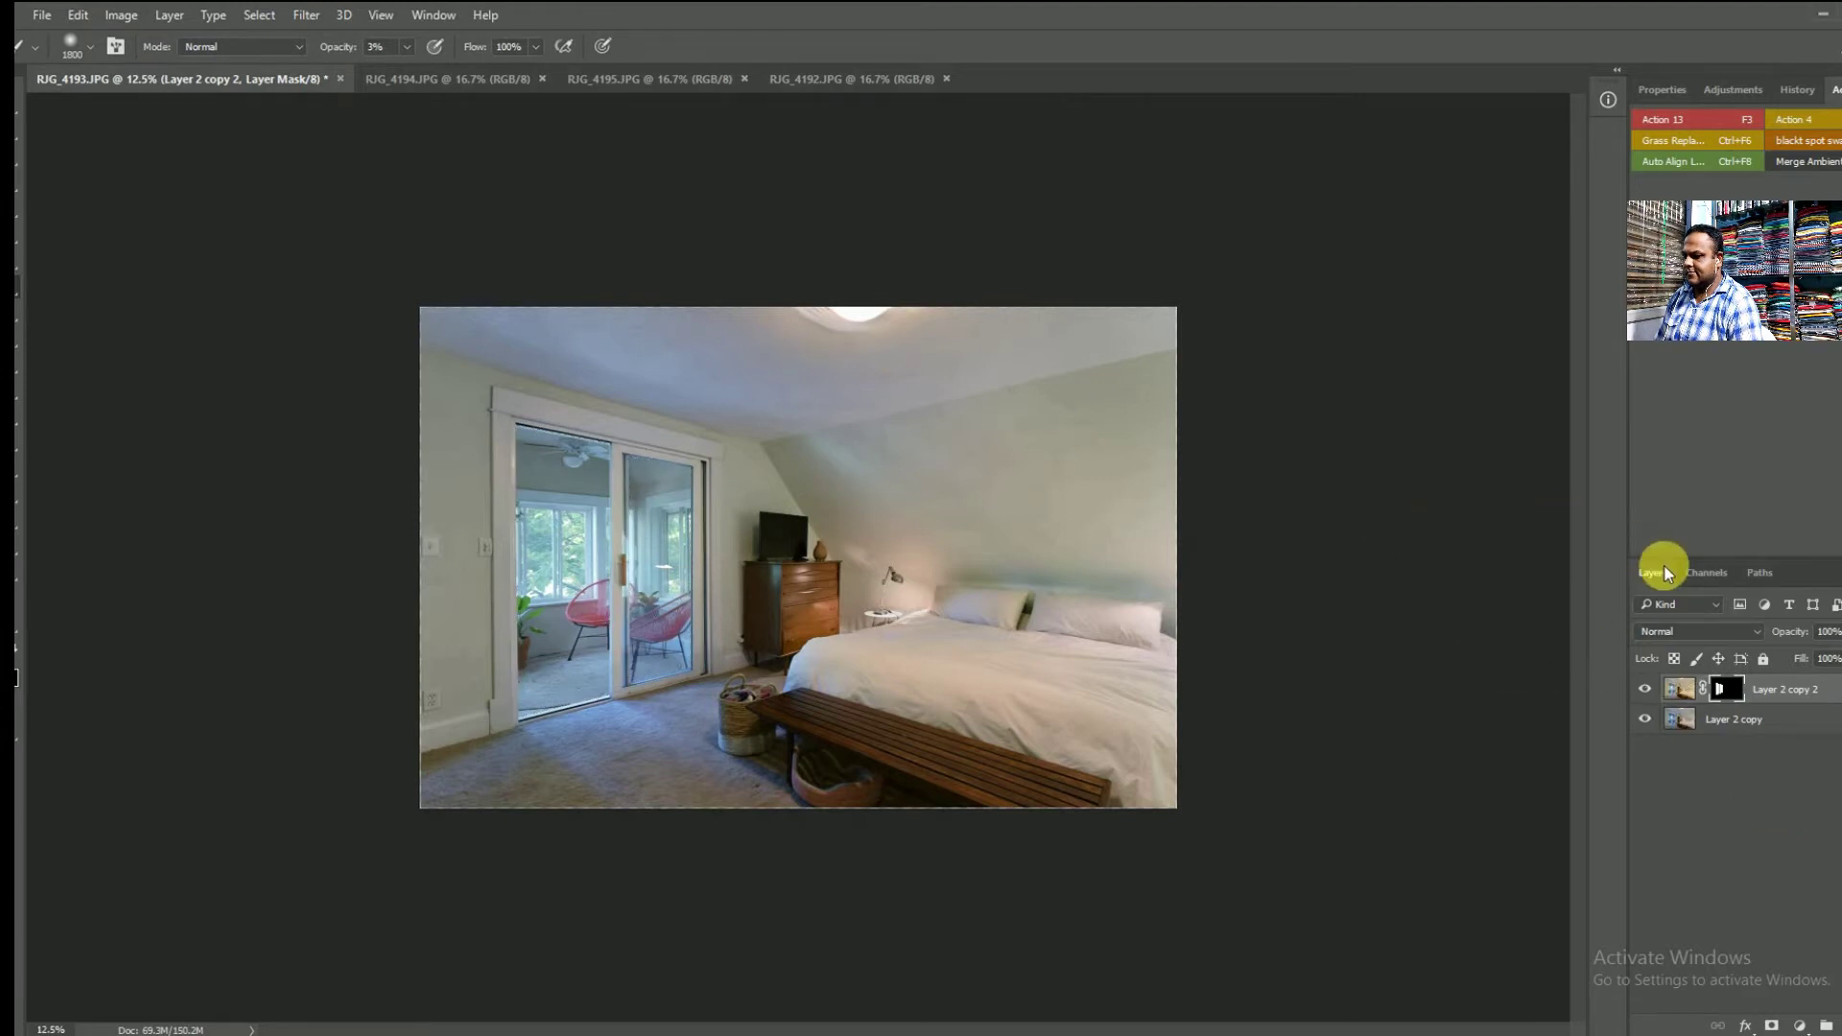
- Merge the masked warm layer down, run Action 13 on a duplicate of the result, and hide the action's contrast layer
key("ctrl+e")
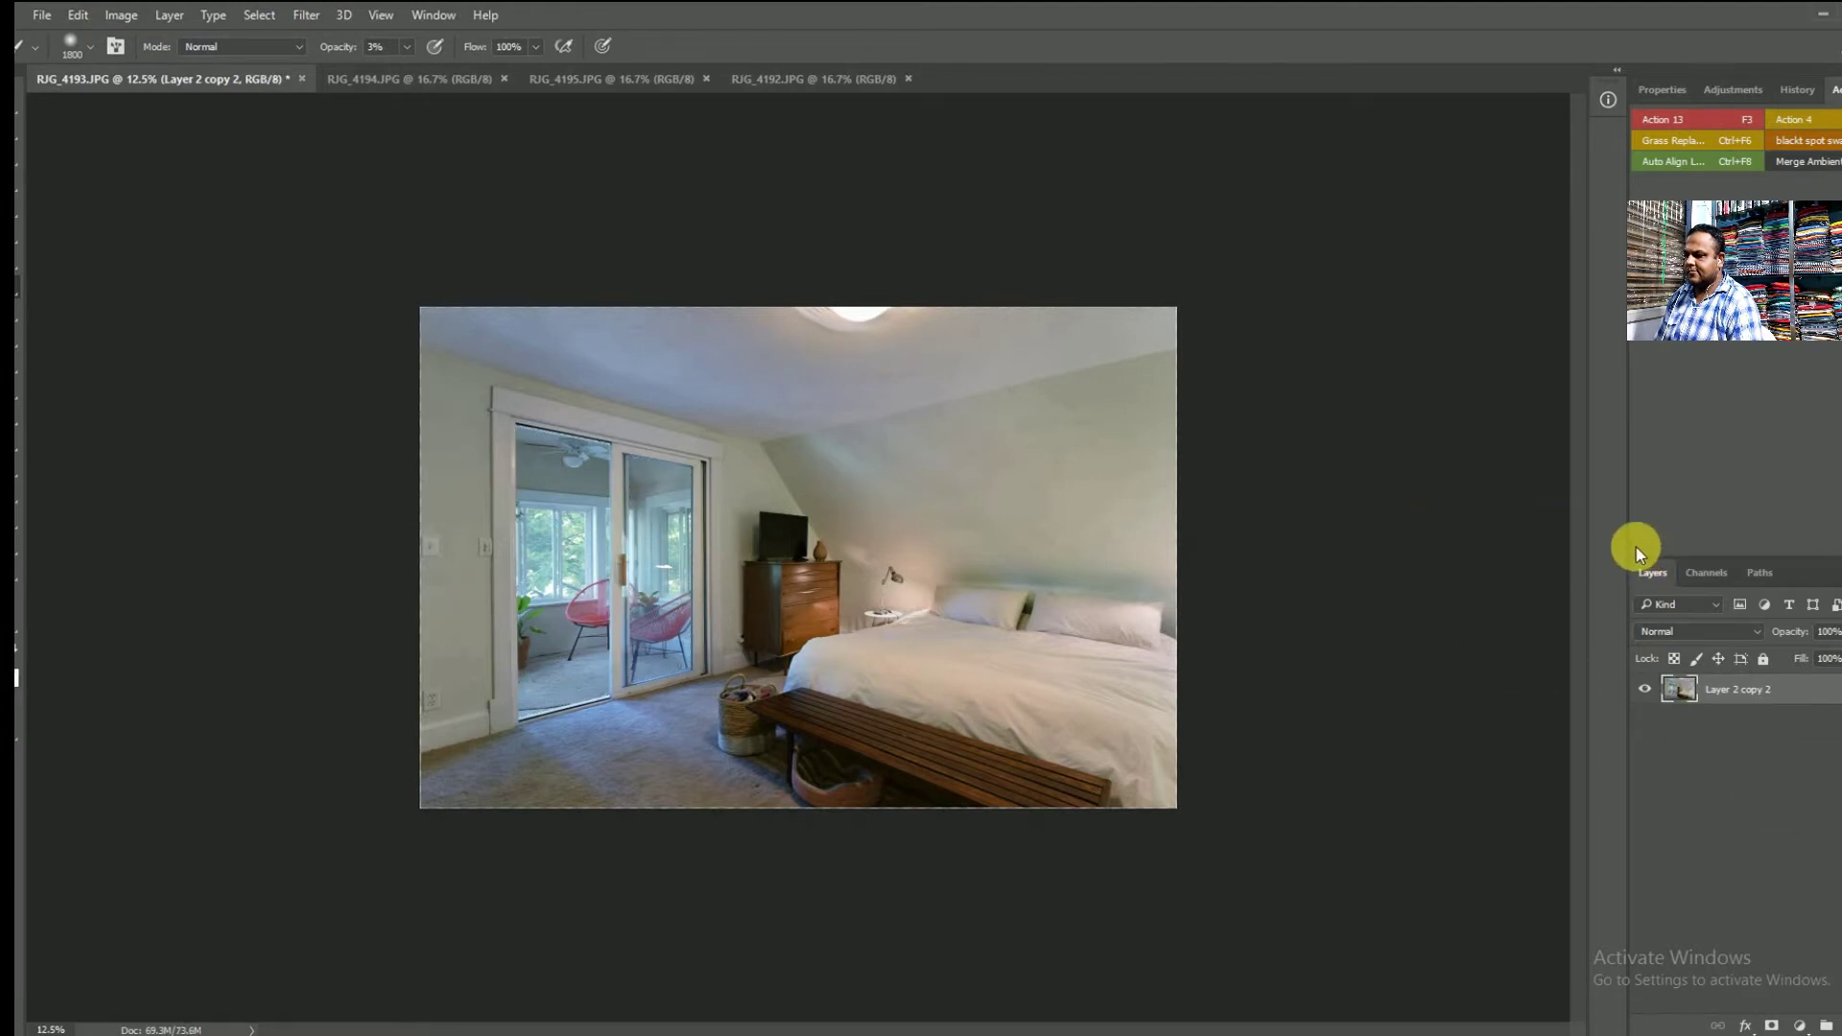
key("ctrl+j")
key("F3")
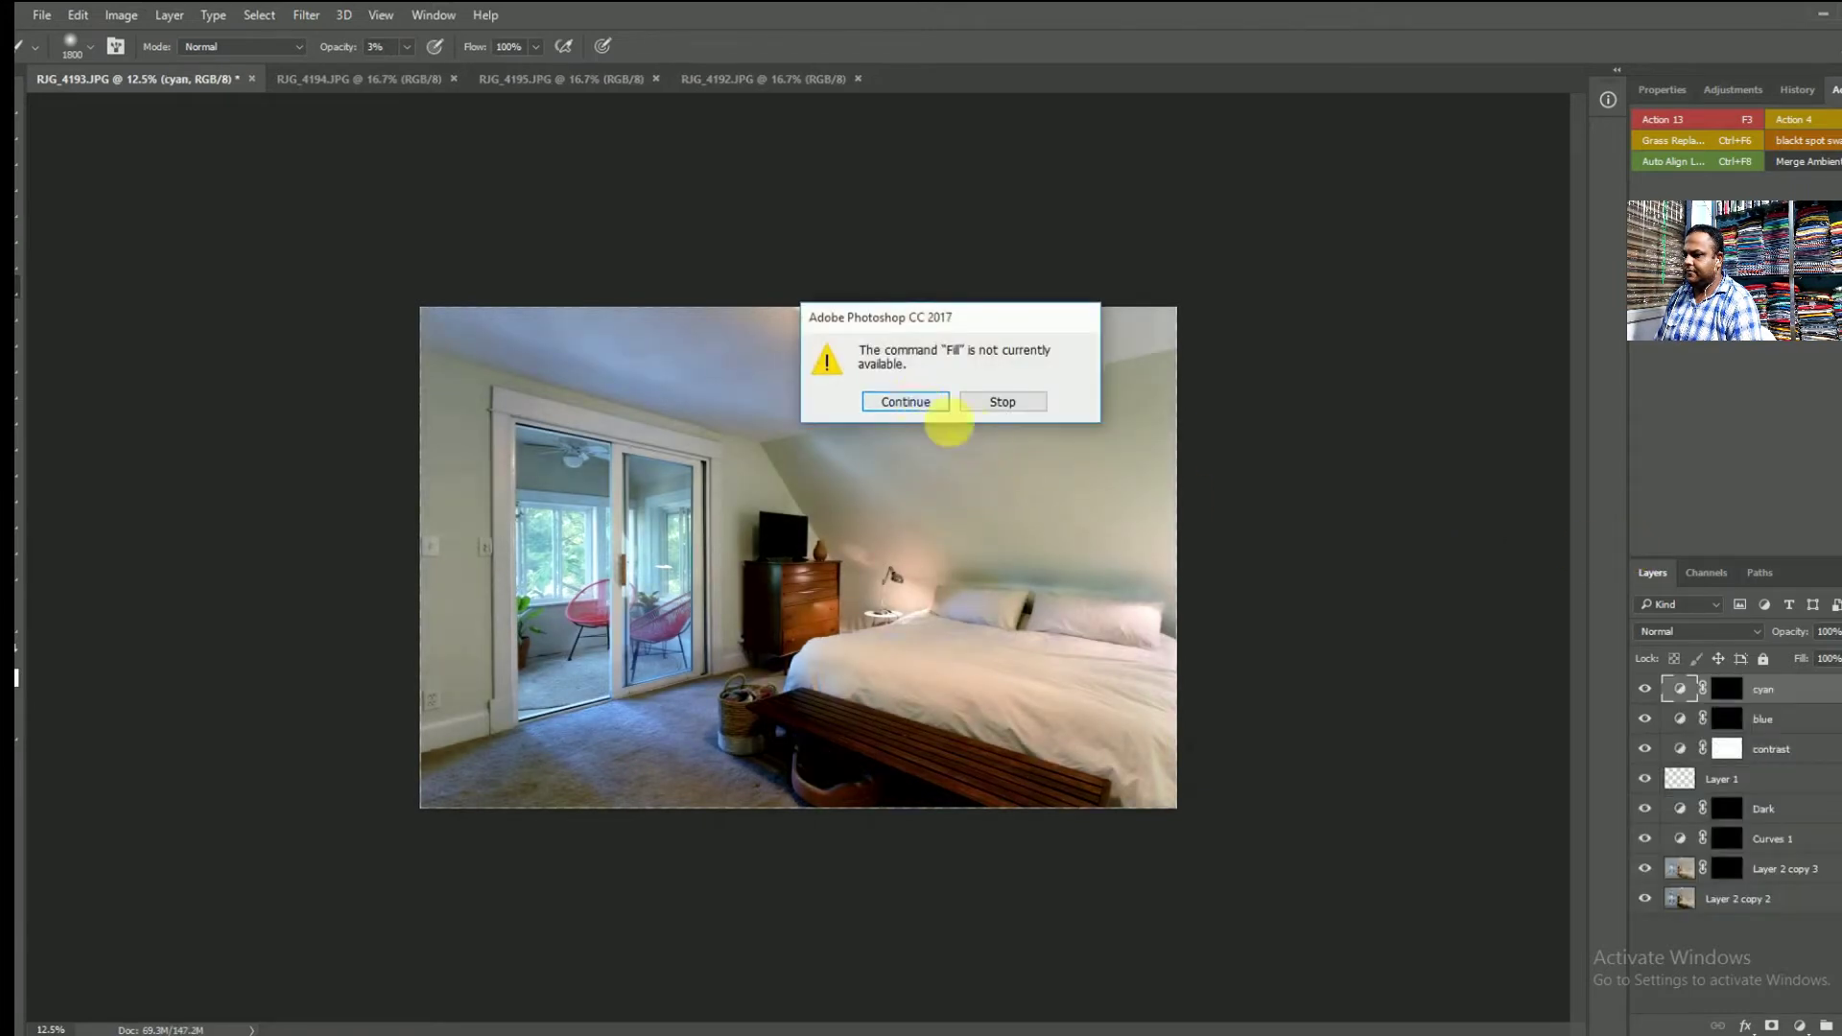
left_click(930, 403)
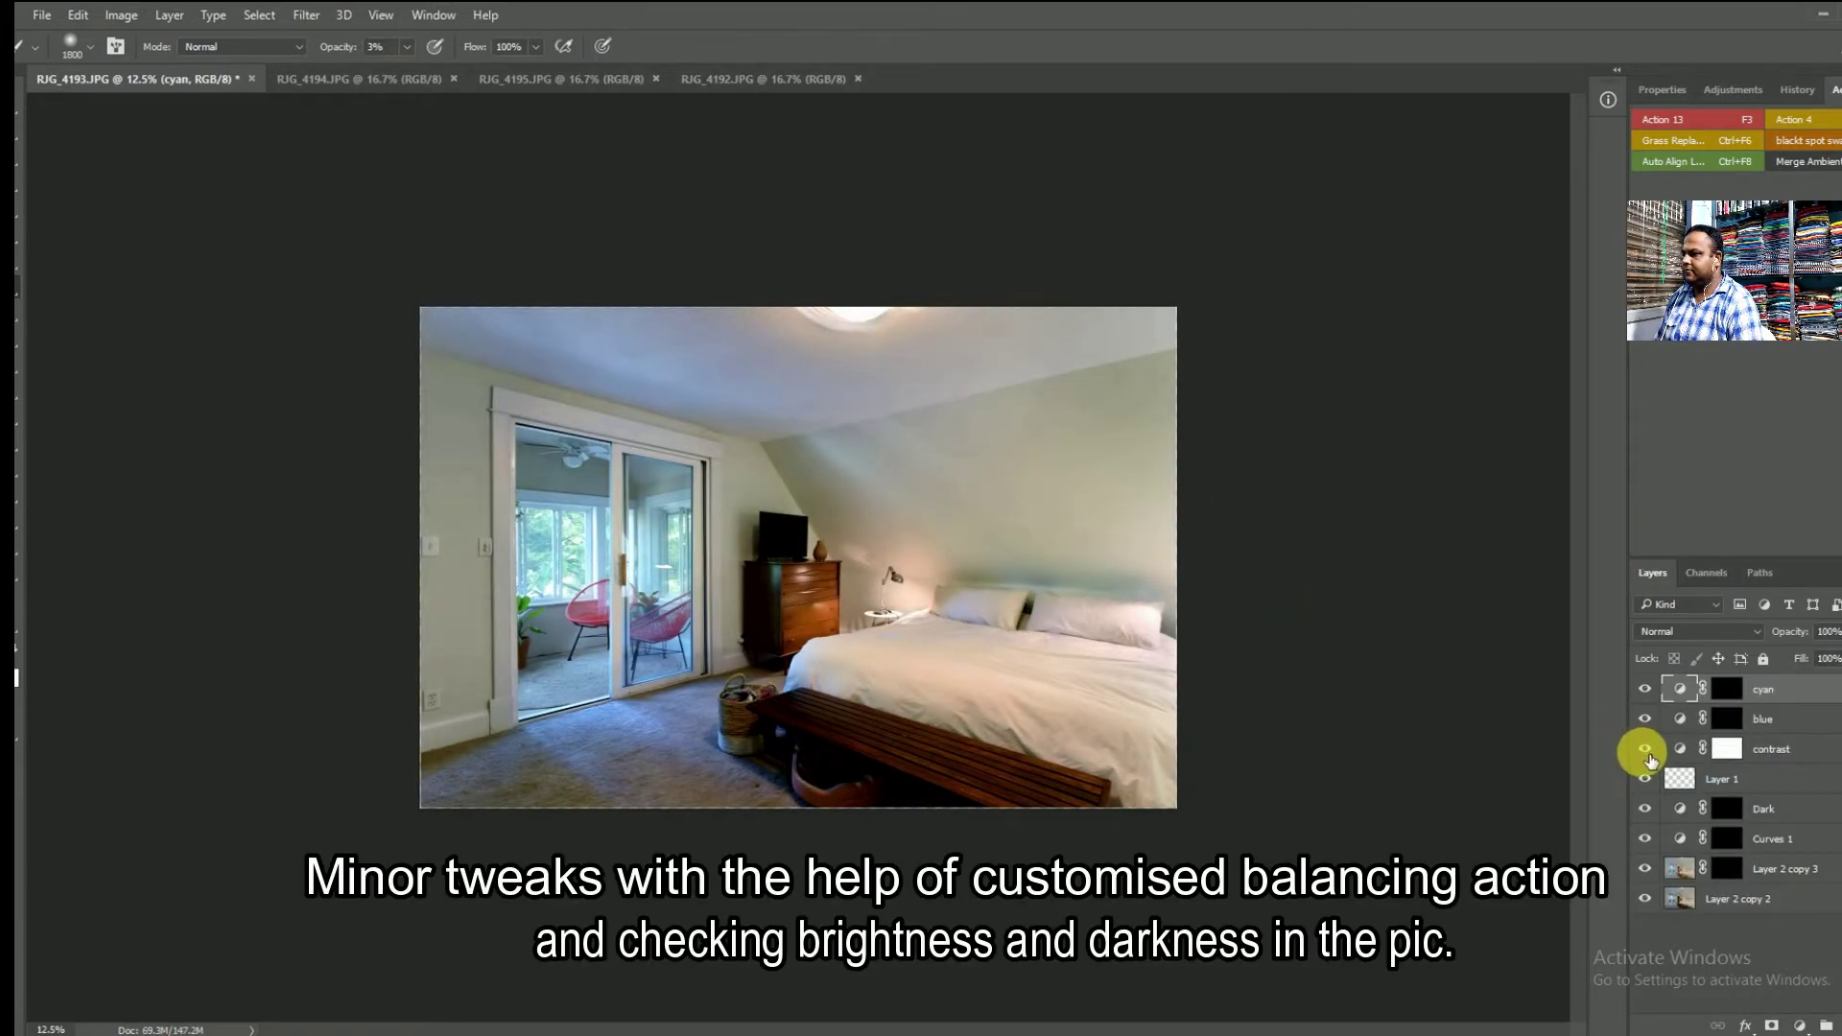
left_click(1645, 750)
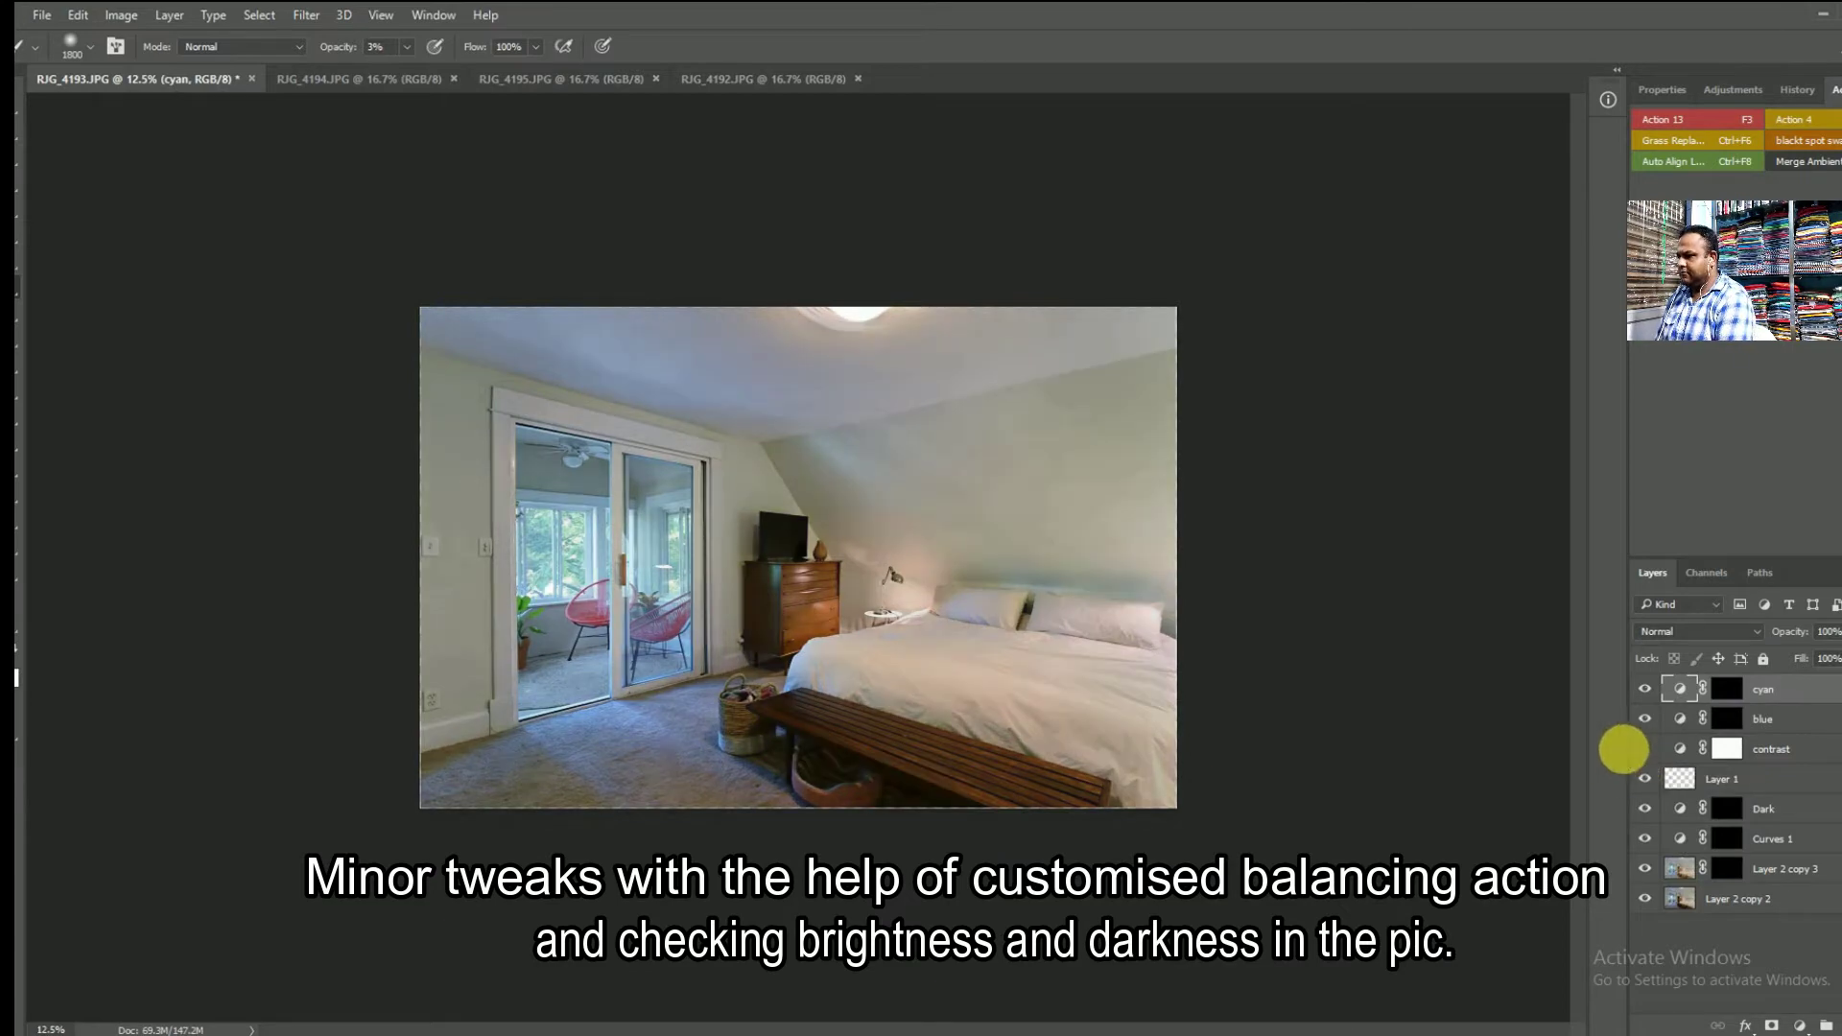
- Select the whole ceiling with the Polygonal Lasso, following its edges along the sloped wall and above the glass door
key("z")
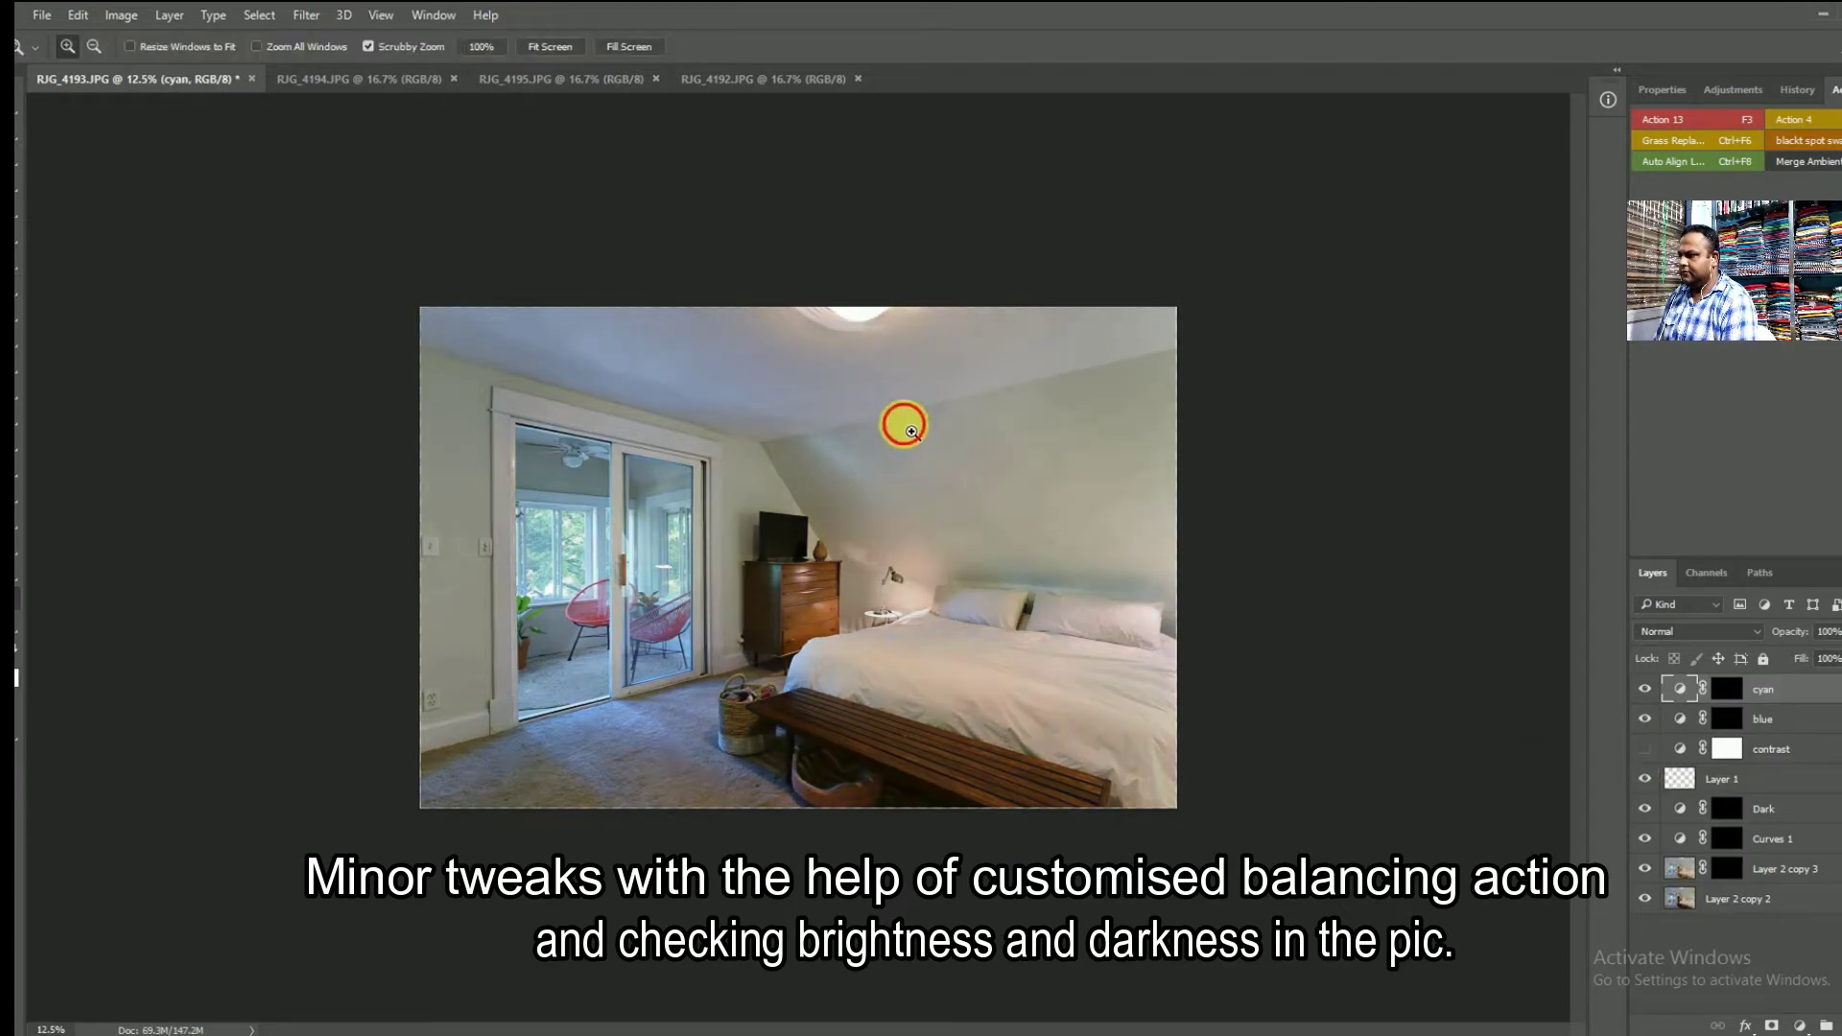
left_click(910, 430)
left_click(916, 427)
left_click(707, 669)
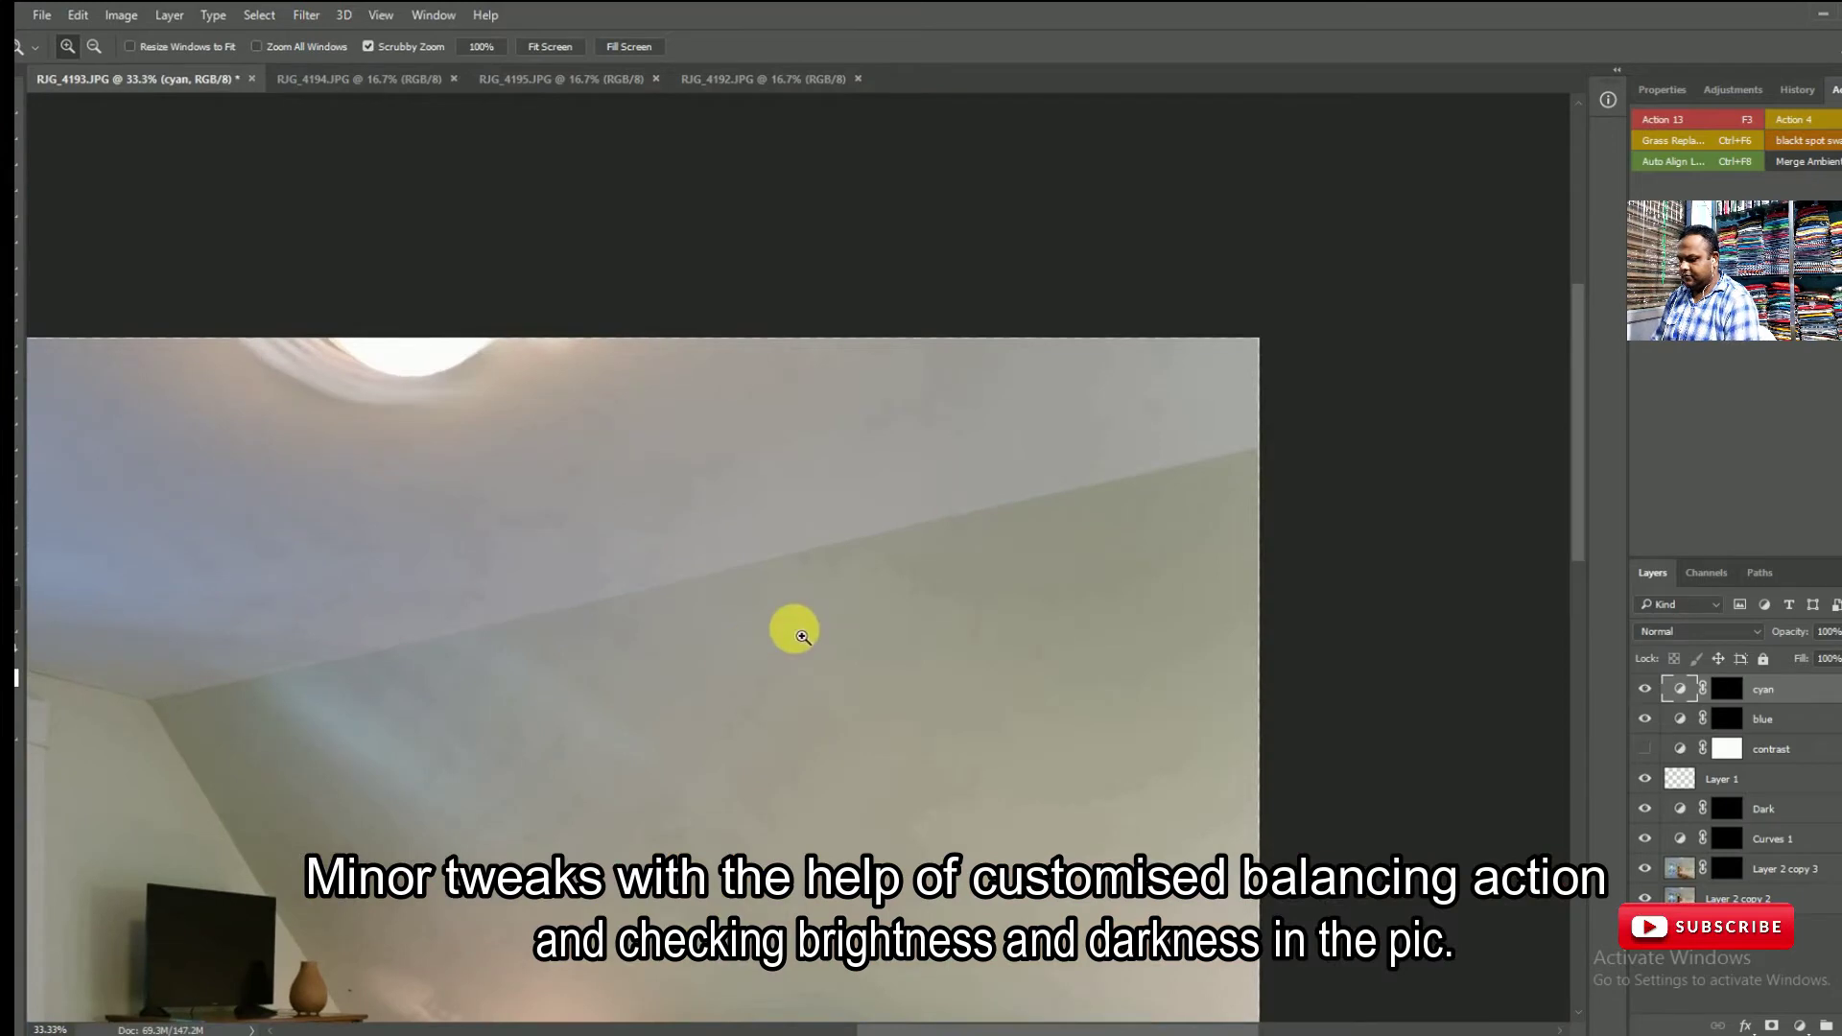
key("l")
left_click(1261, 451)
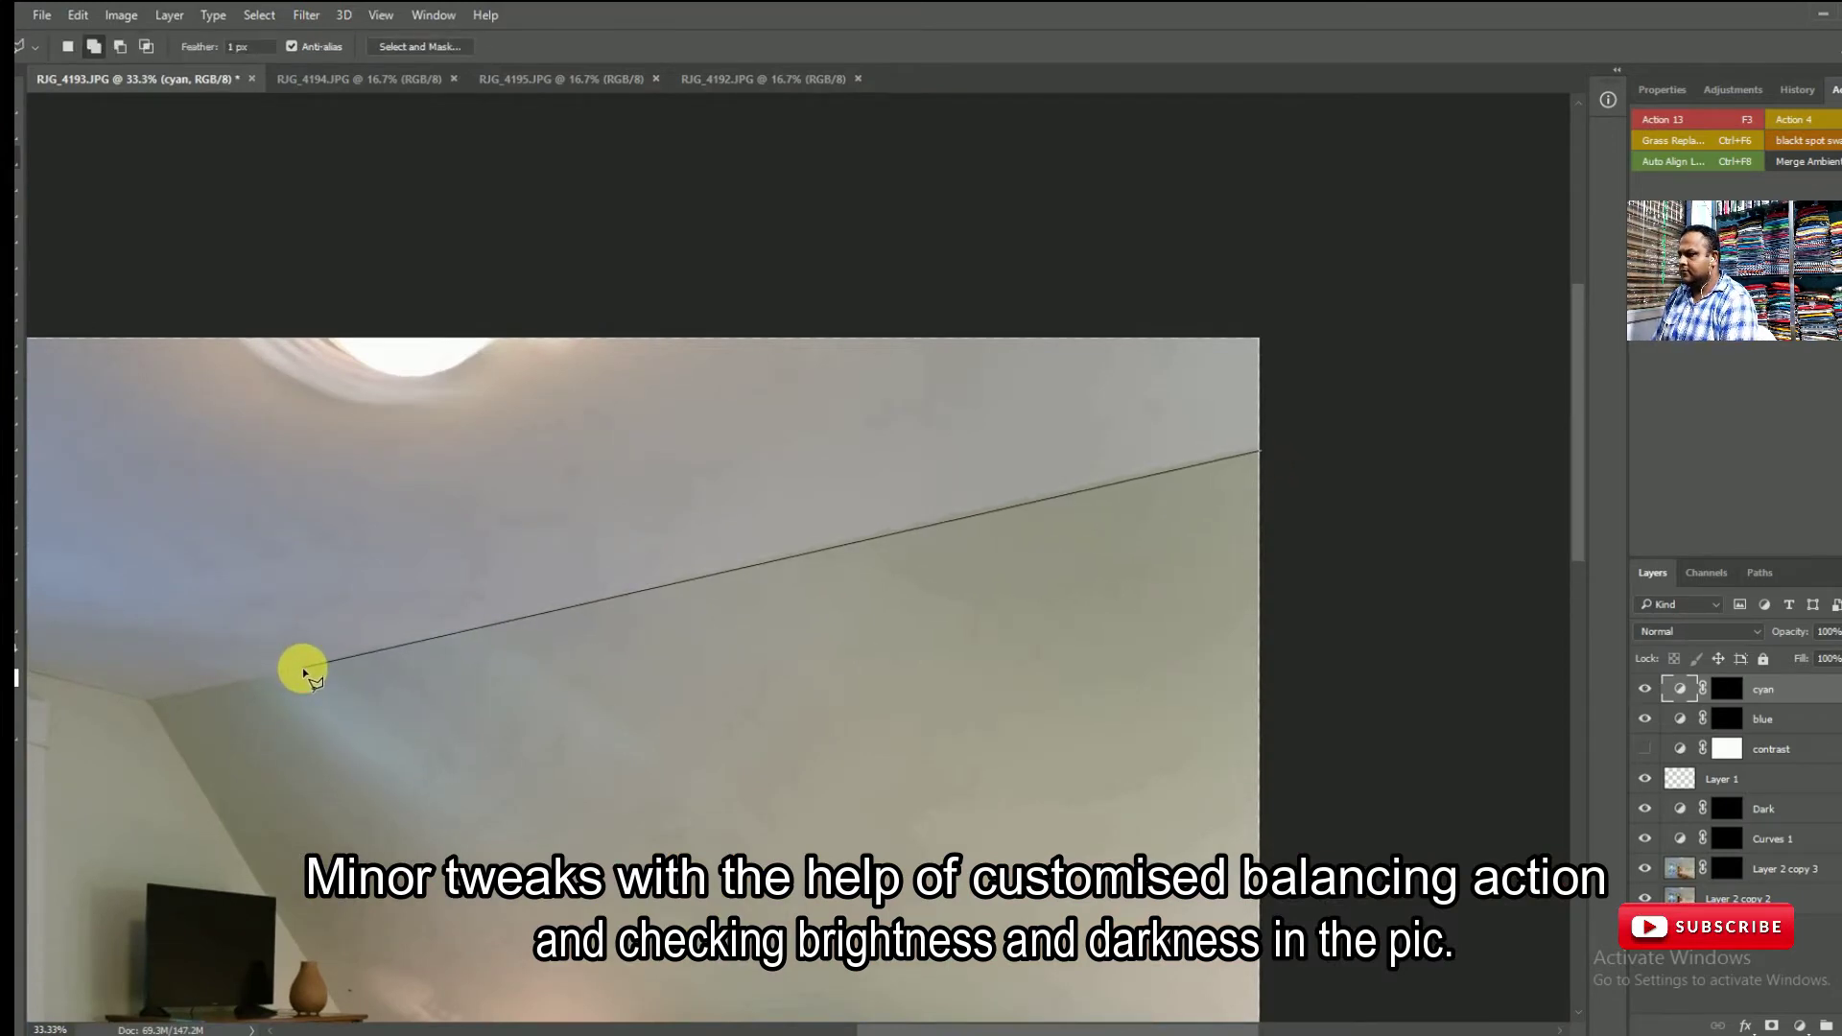
scroll(912, 604, "left", 8)
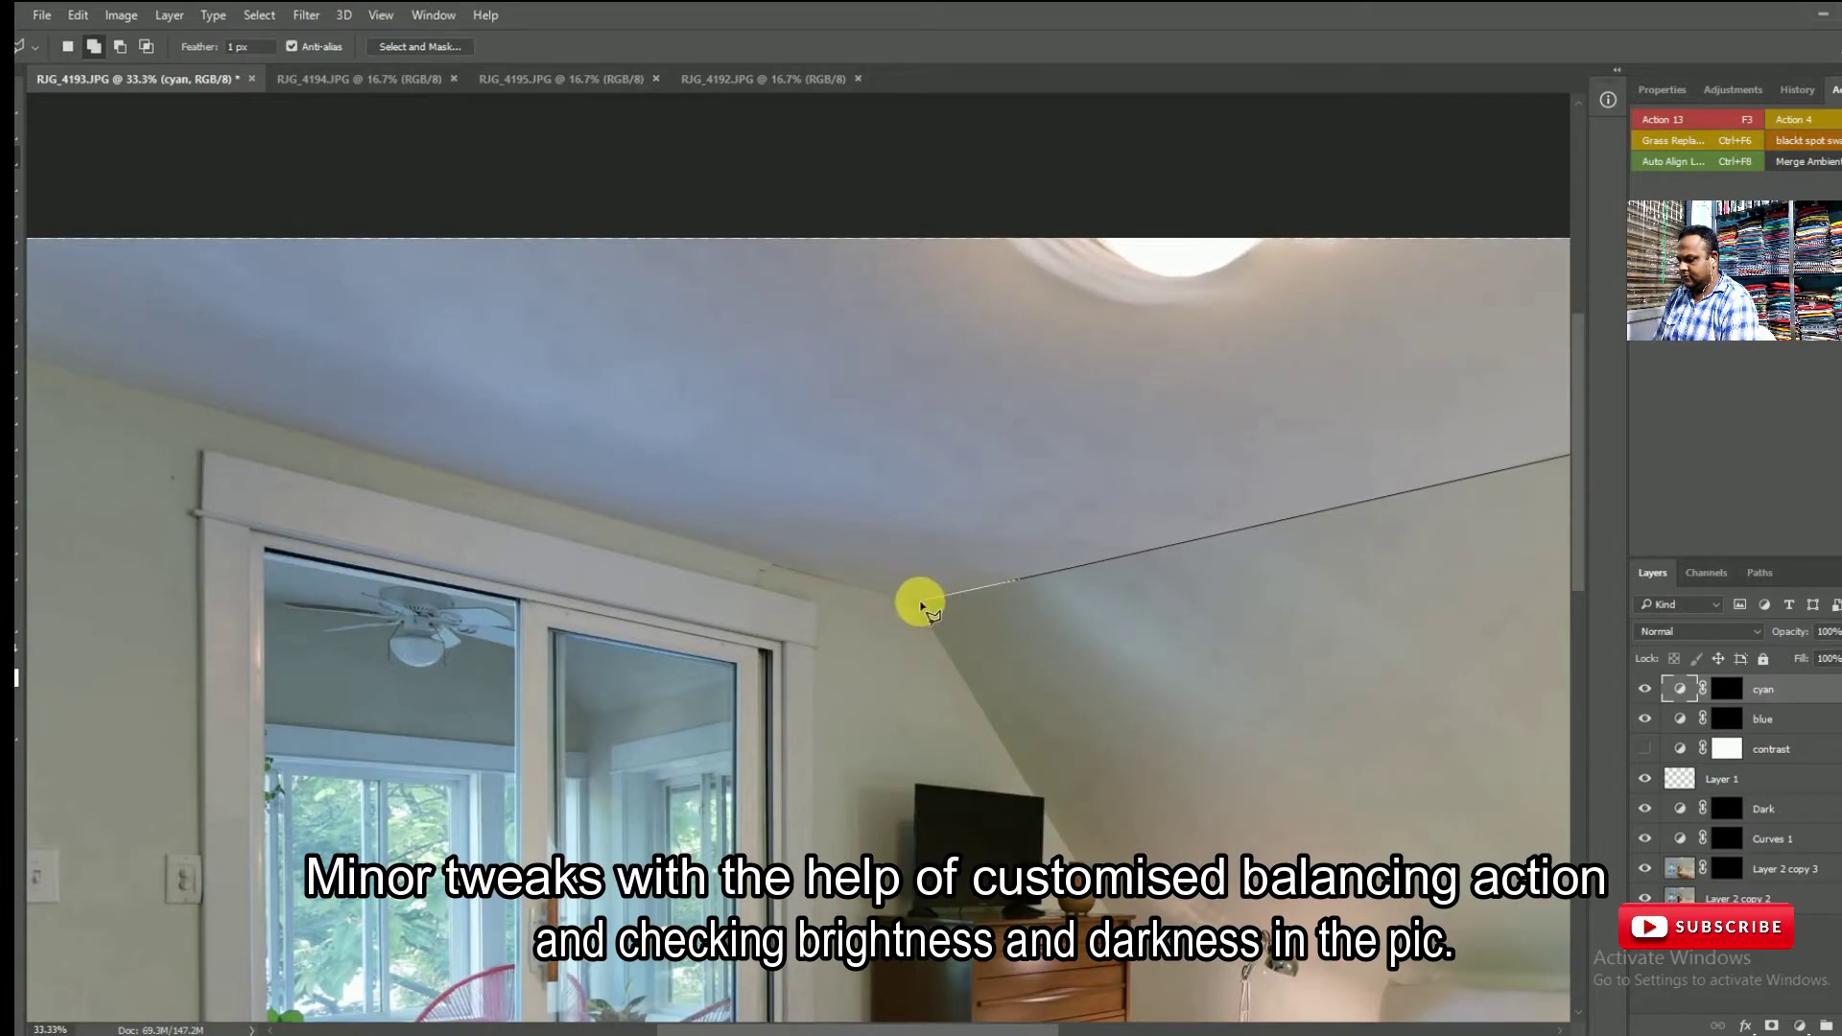
left_click(917, 603)
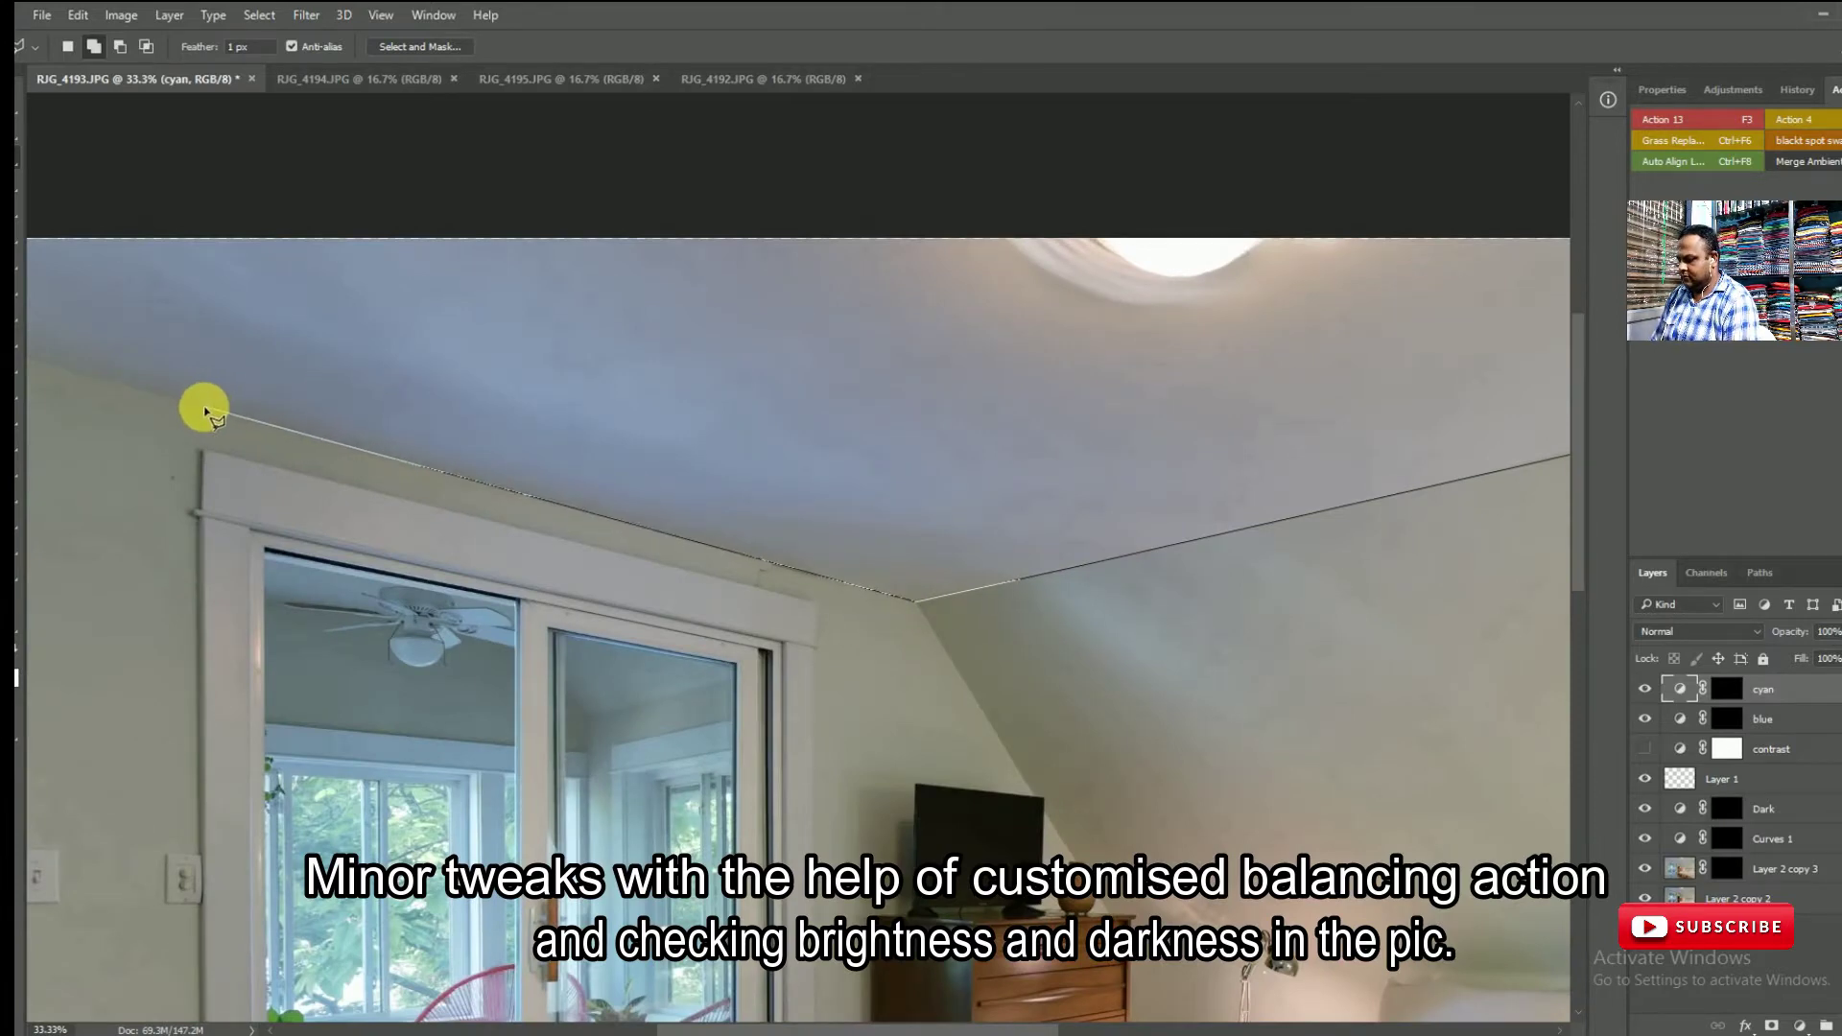
scroll(1028, 555, "left", 8)
scroll(1028, 555, "up", 2)
left_click(678, 463)
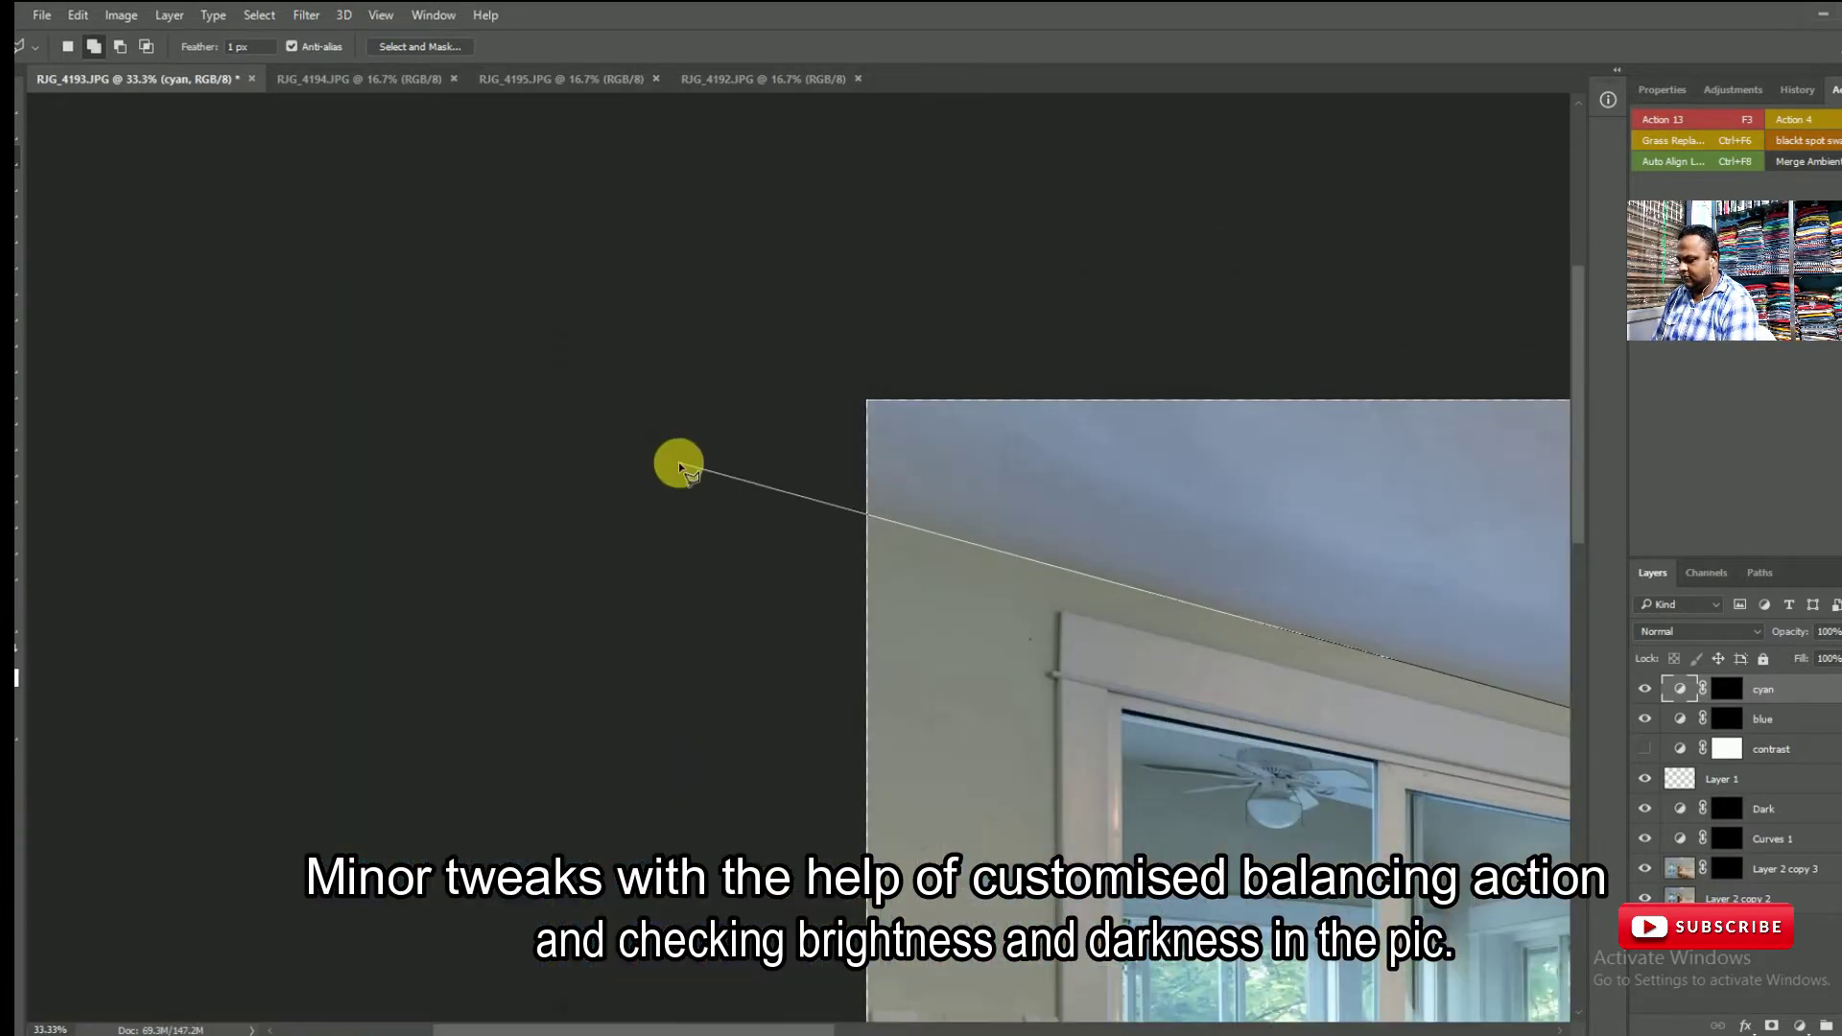
left_click(1225, 193)
scroll(1229, 189, "down", 3)
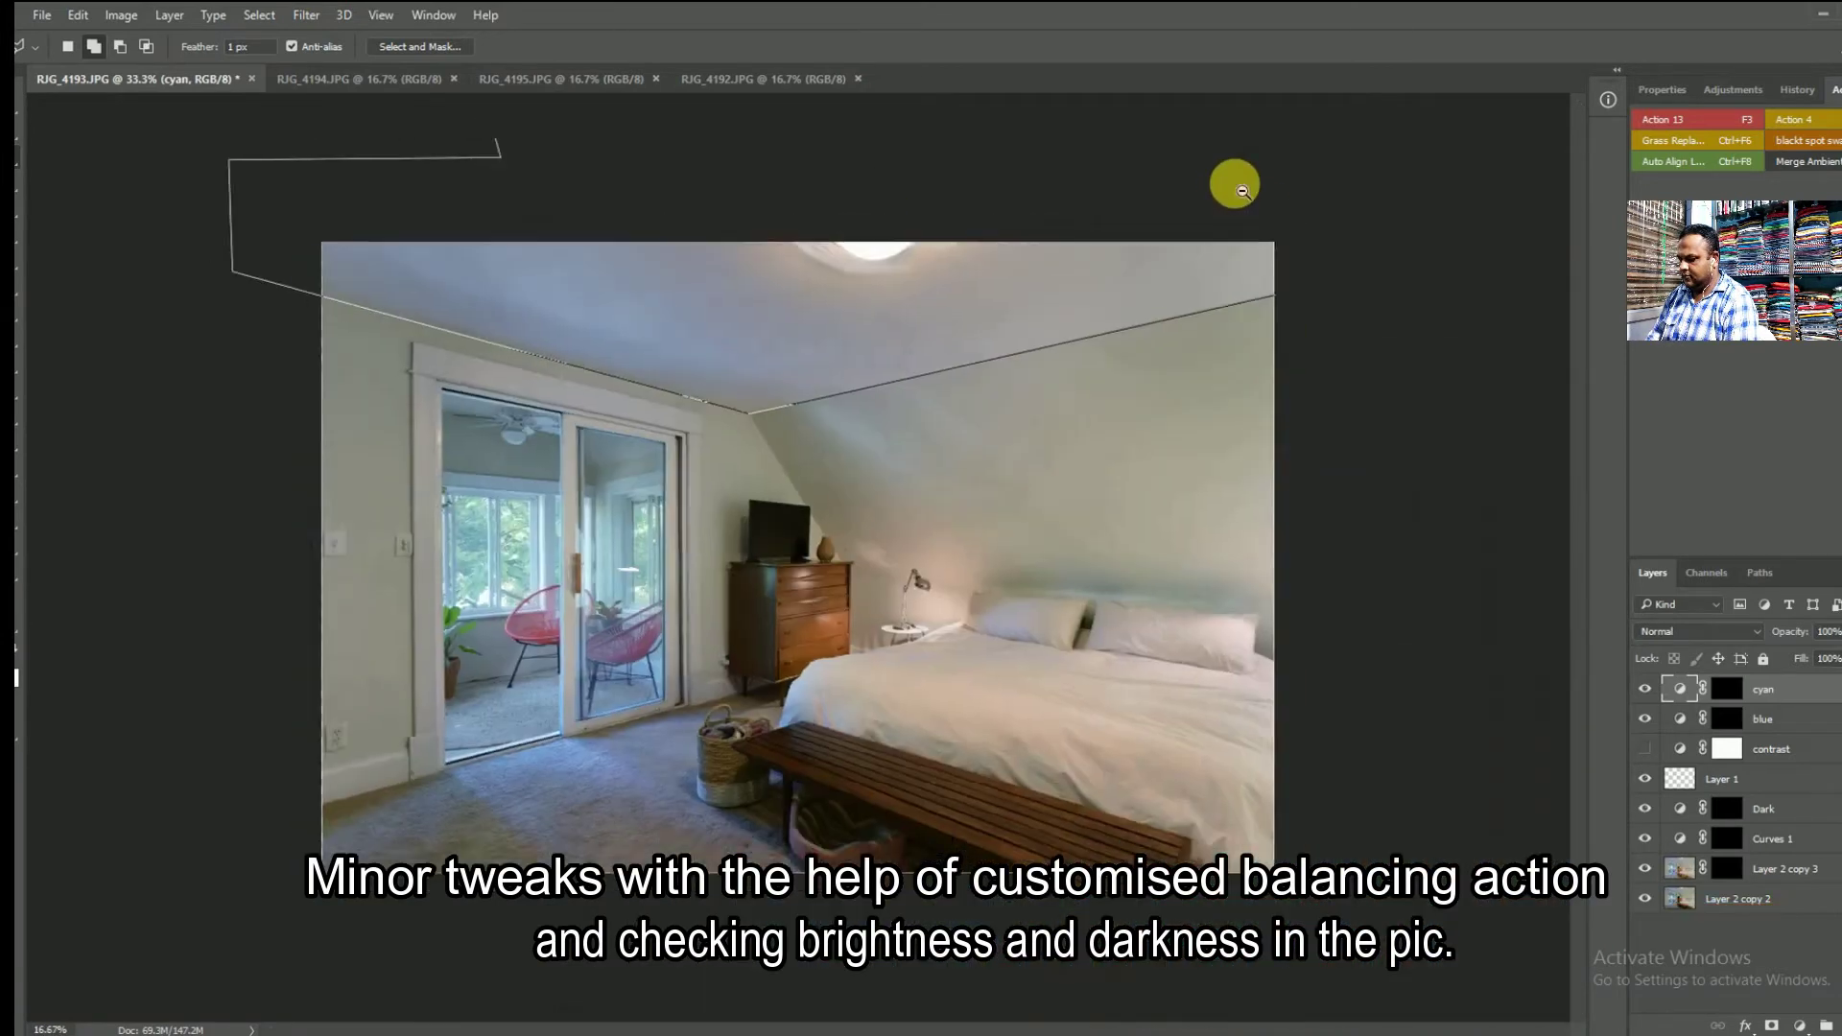
double_click(1267, 173)
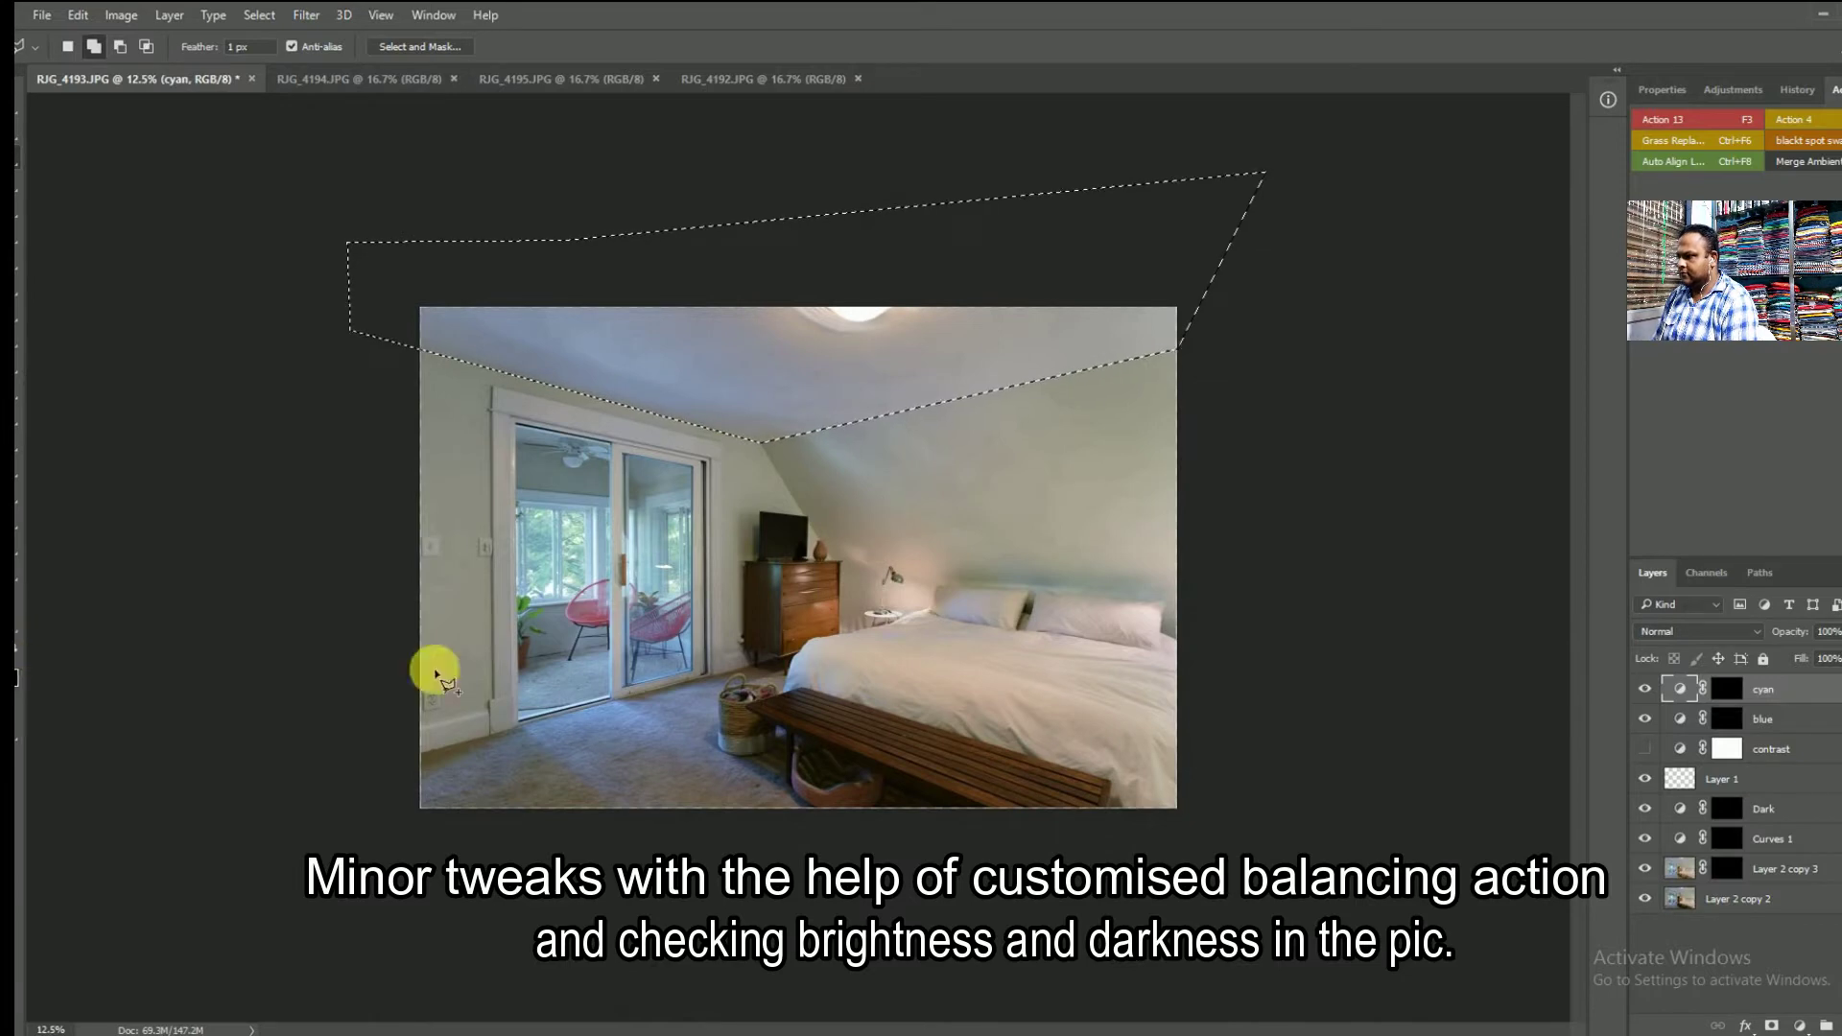
- Set the Brush to 35% opacity and enlarge it greatly for painting the selected ceiling on Layer 1
left_click(1669, 777)
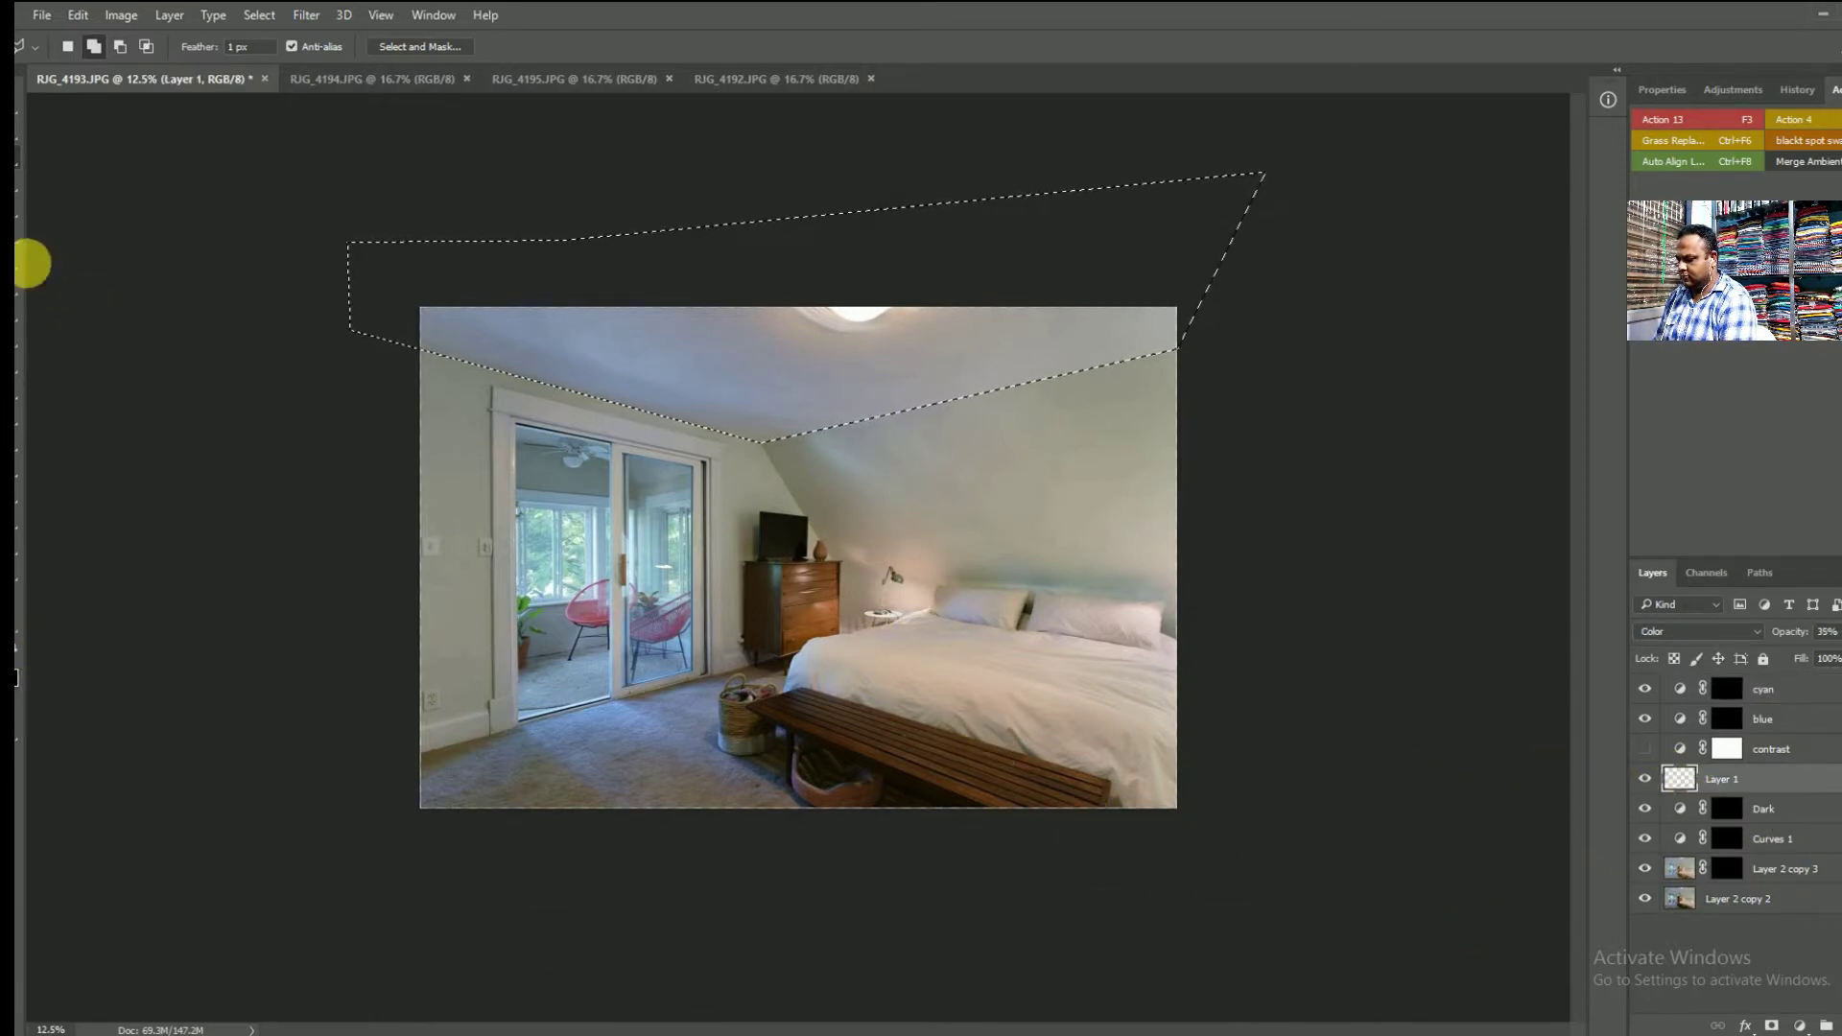
left_click(24, 267)
key("3")
key("5")
key("bracketright")
key("bracketright")
key("bracketright")
key("bracketright")
key("bracketright")
key("bracketright")
key("bracketright")
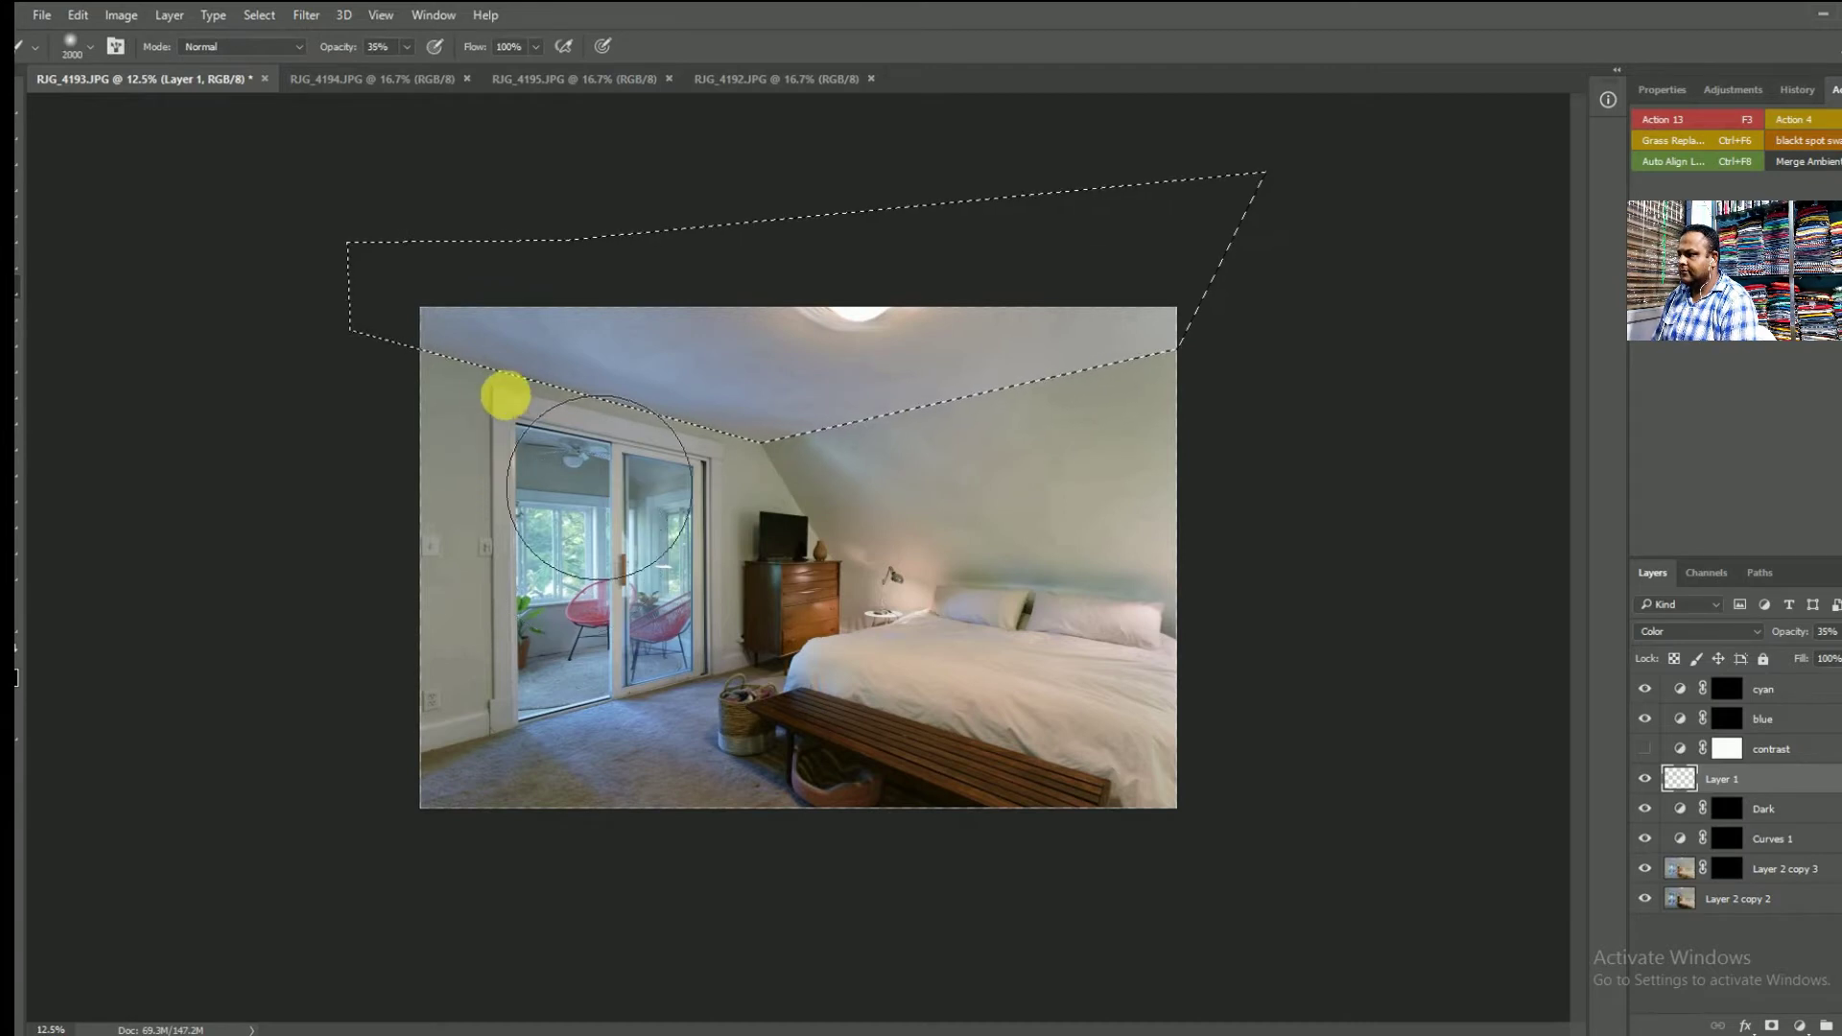
key("bracketright")
key("bracketright")
key("bracketright")
key("bracketright")
key("bracketright")
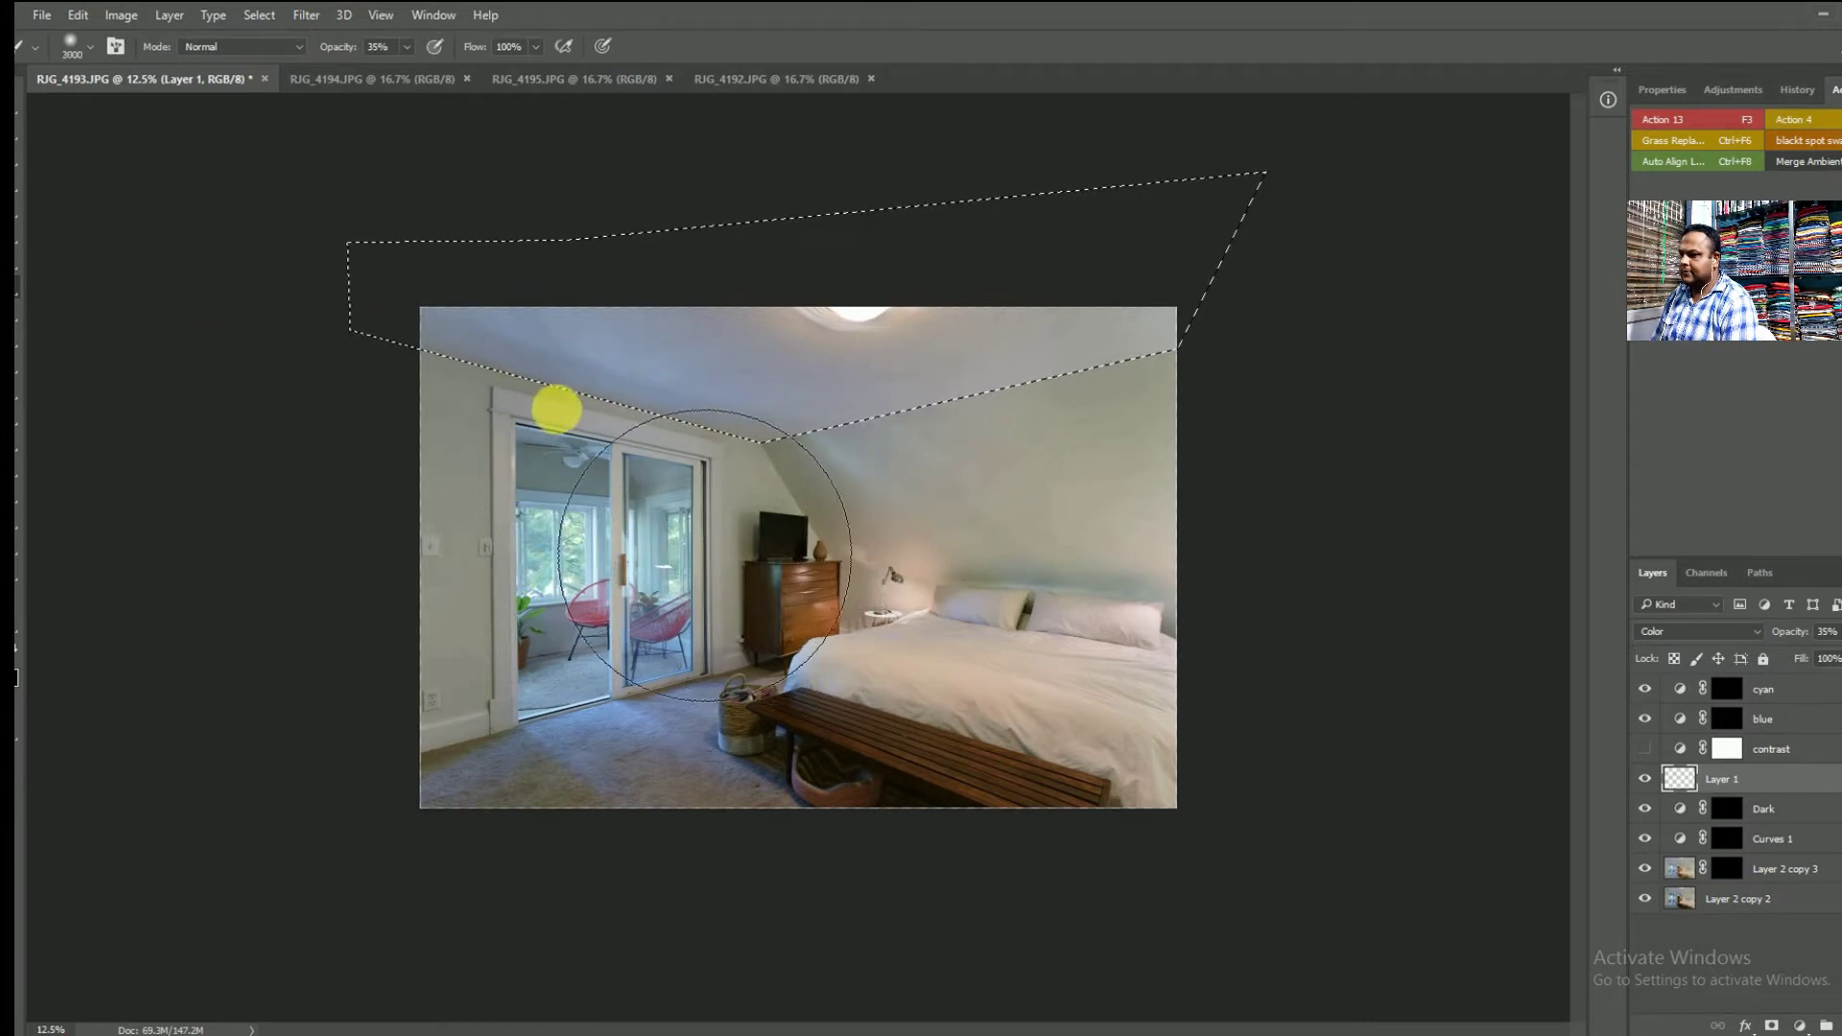
key("bracketleft")
key("bracketleft")
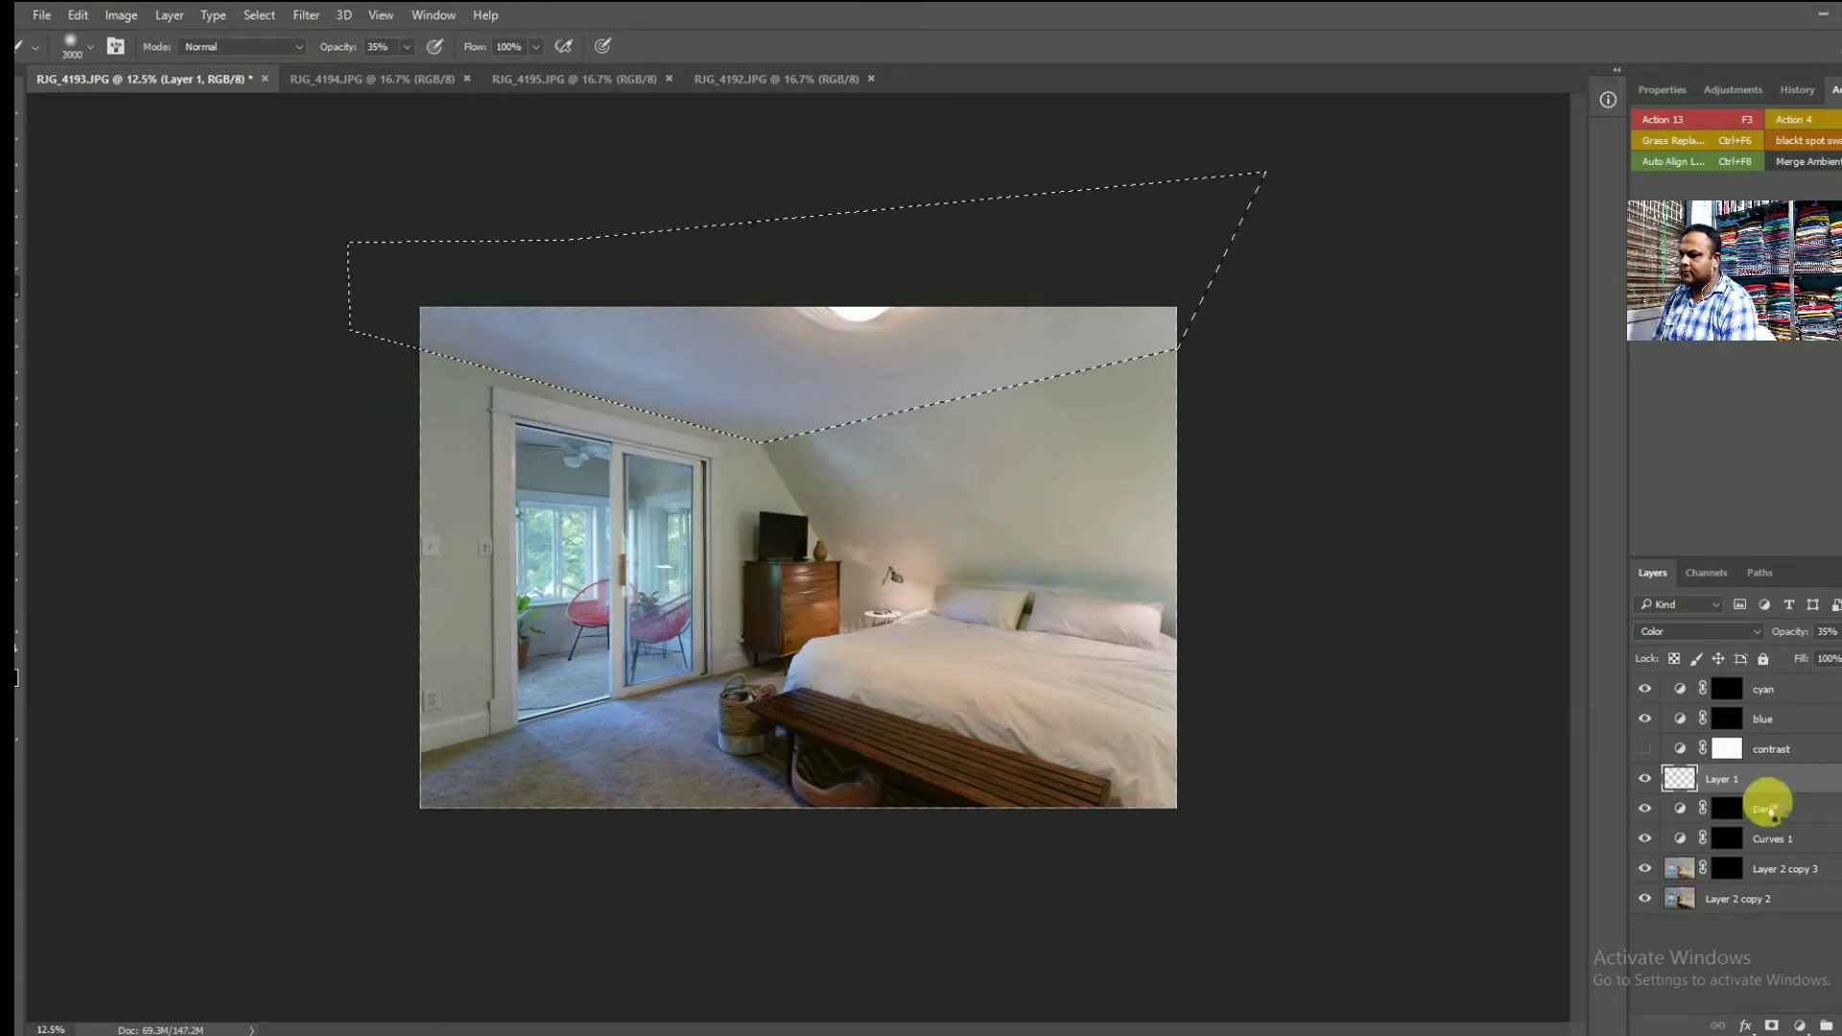
- Paint the selected ceiling into the blue adjustment layer's mask with a 1600 px brush at 100% opacity
left_click(1727, 719)
key("bracketleft")
key("bracketleft")
key("bracketleft")
key("bracketleft")
key("bracketleft")
key("bracketleft")
key("bracketleft")
key("bracketleft")
key("bracketleft")
key("bracketleft")
key("bracketleft")
key("bracketleft")
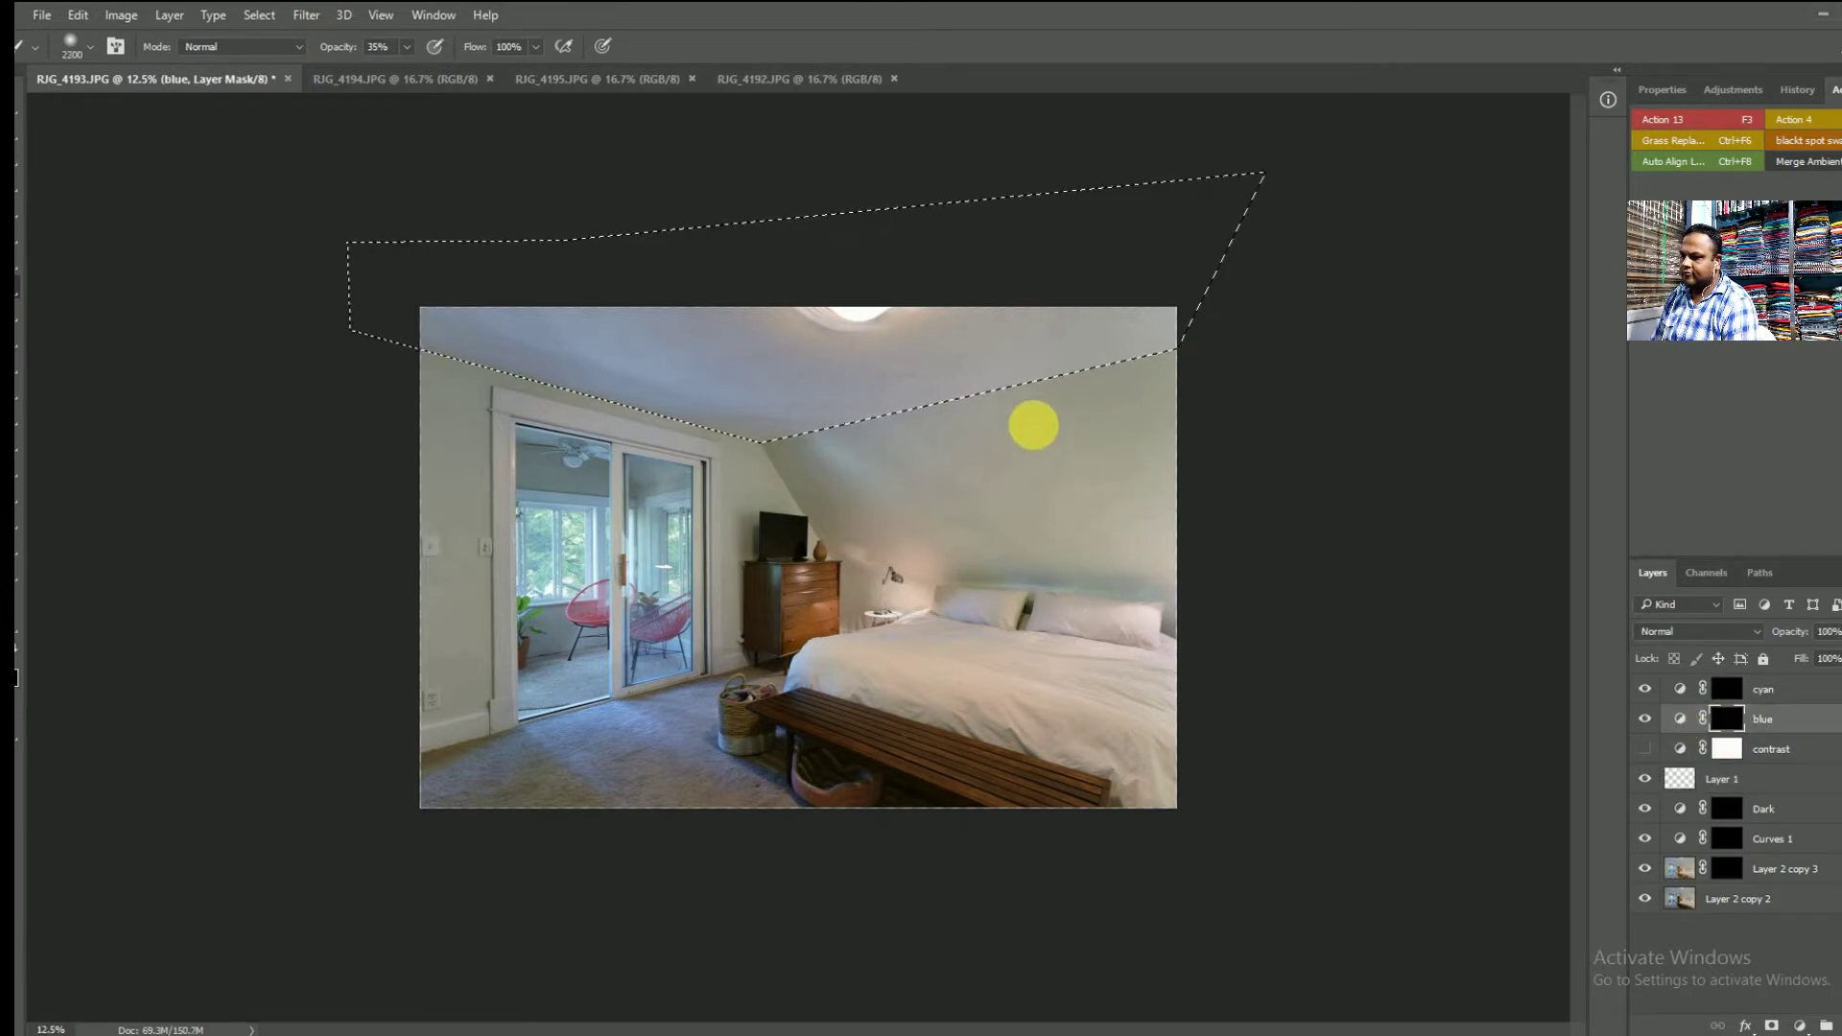
key("0")
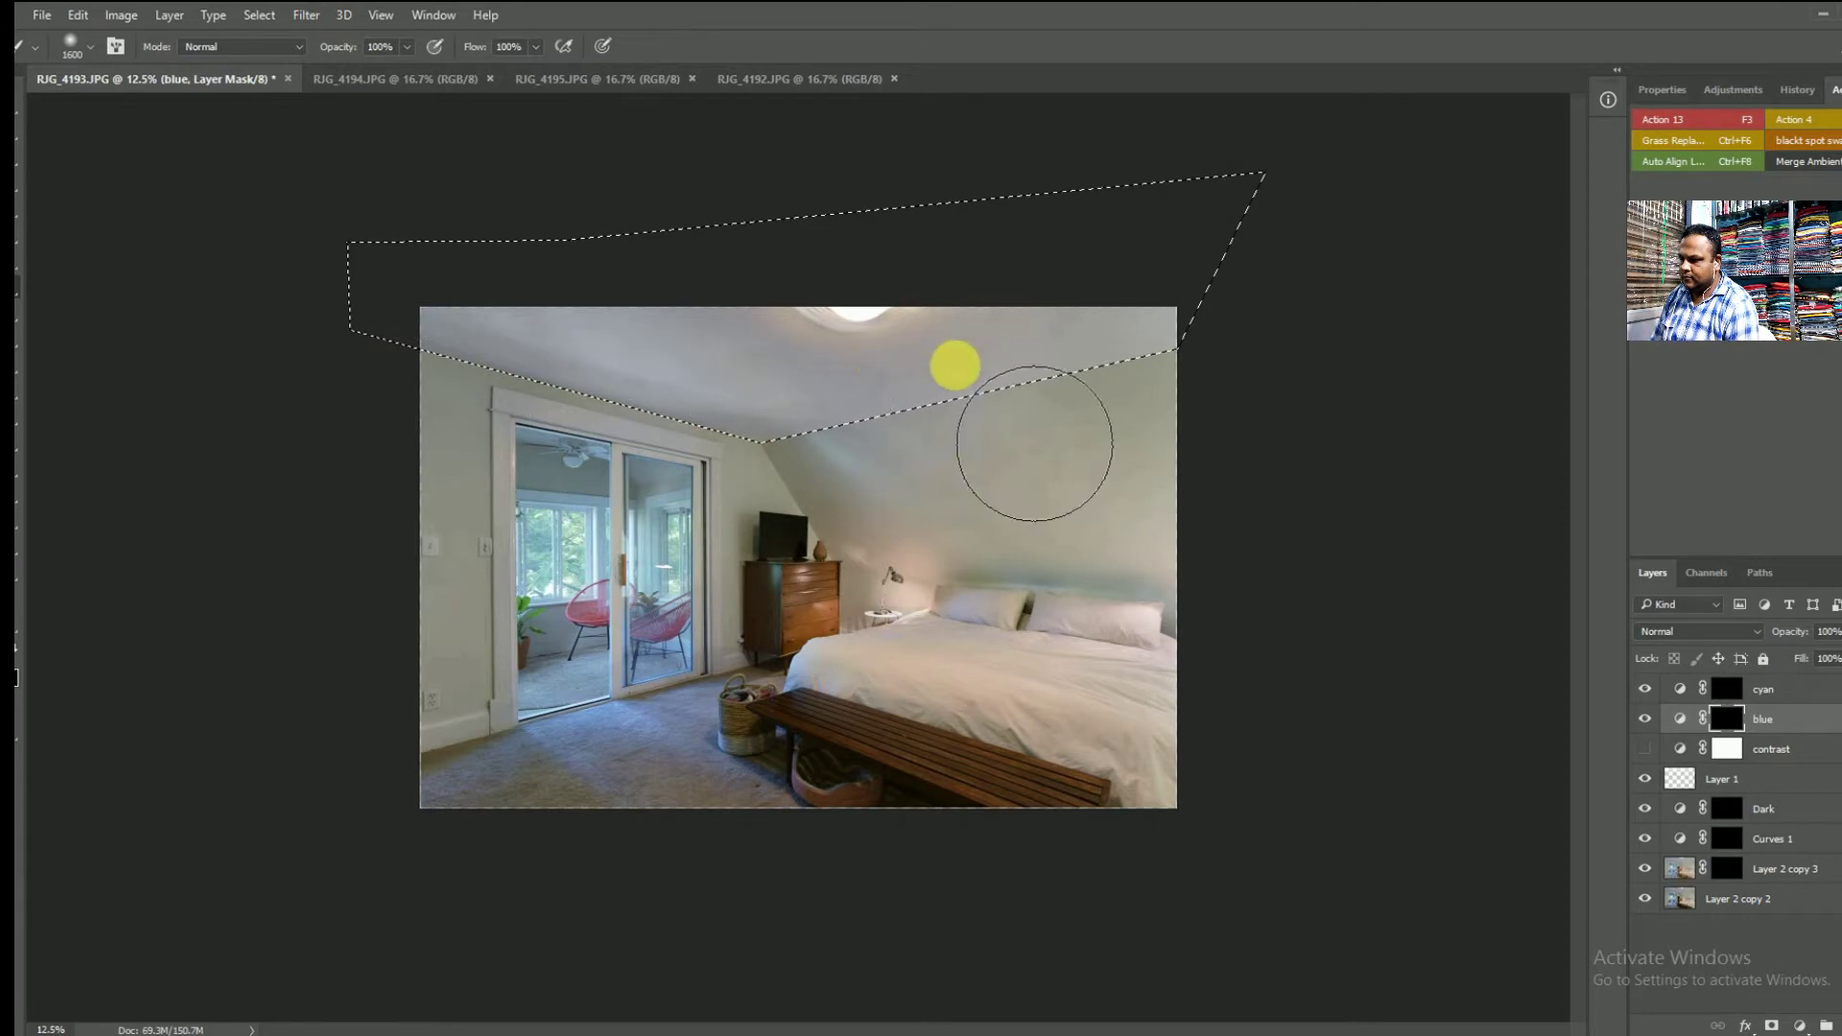
left_click_drag(954, 365, 1315, 342)
- Paint over the selected ceiling on Layer 1 at 35% brush opacity, reducing the brush from 1600 to 600 px
left_click(1682, 777)
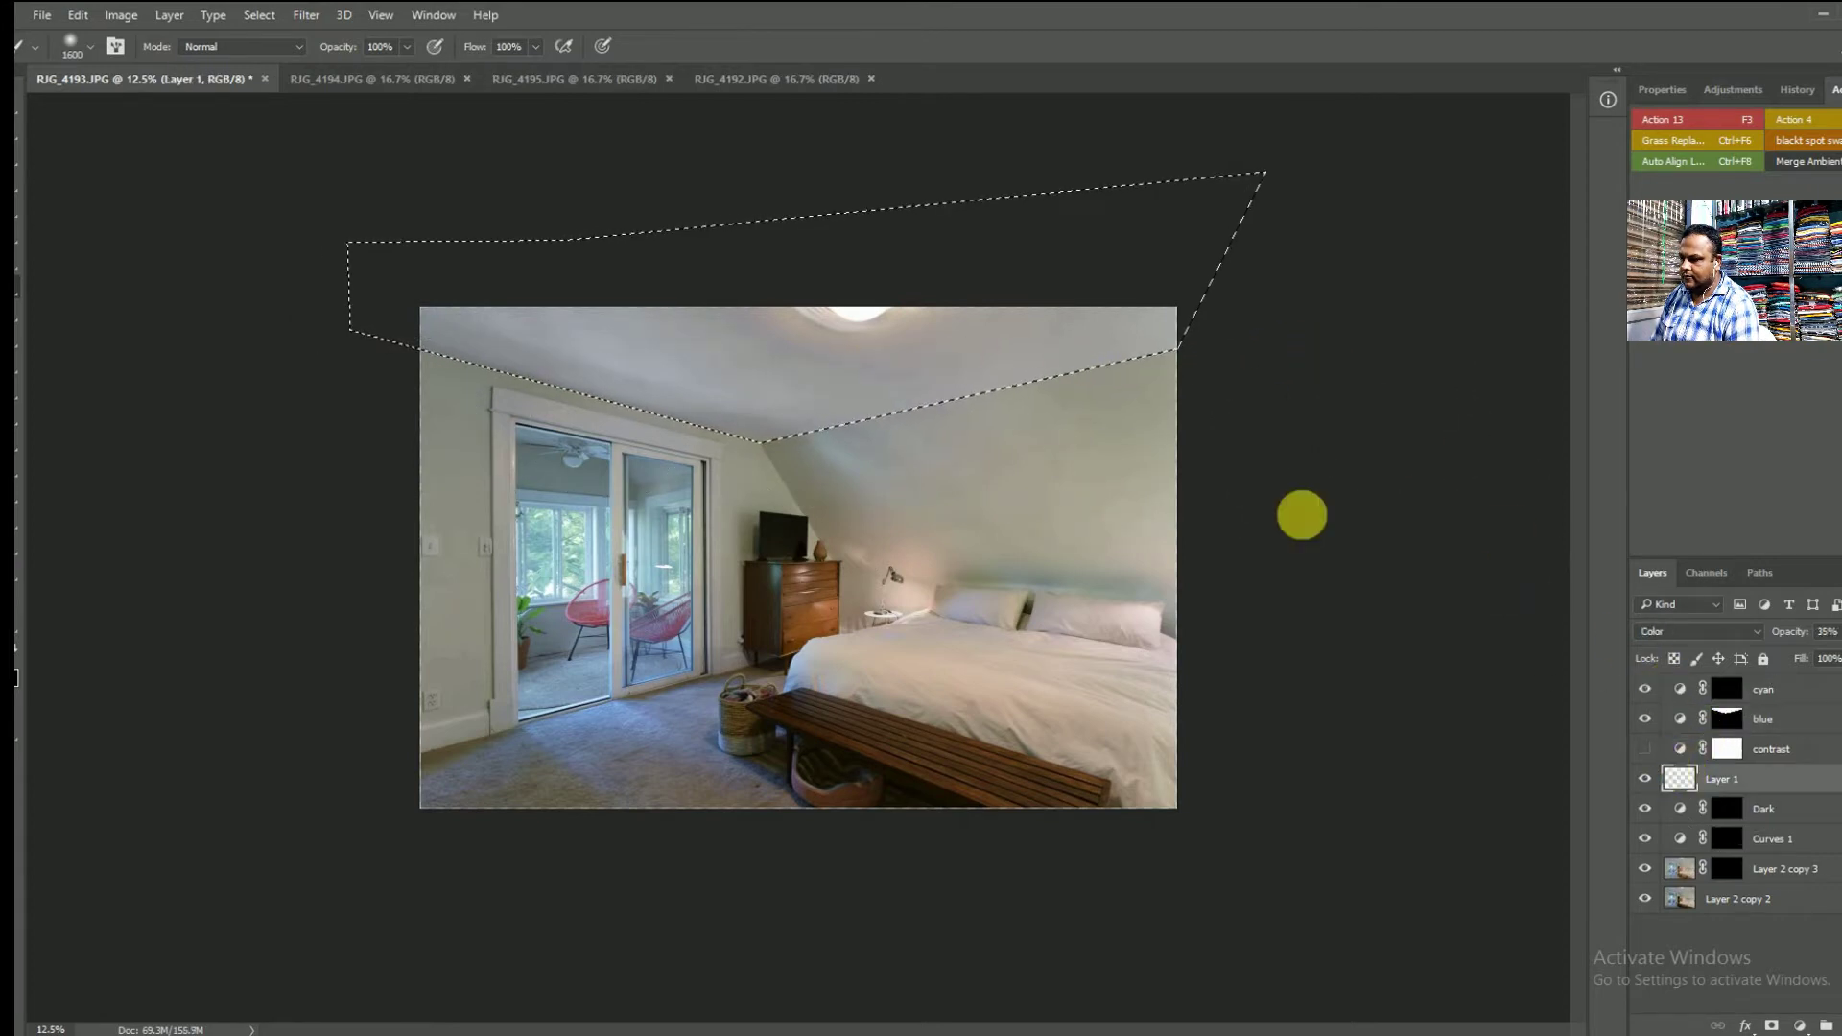
key("3")
key("5")
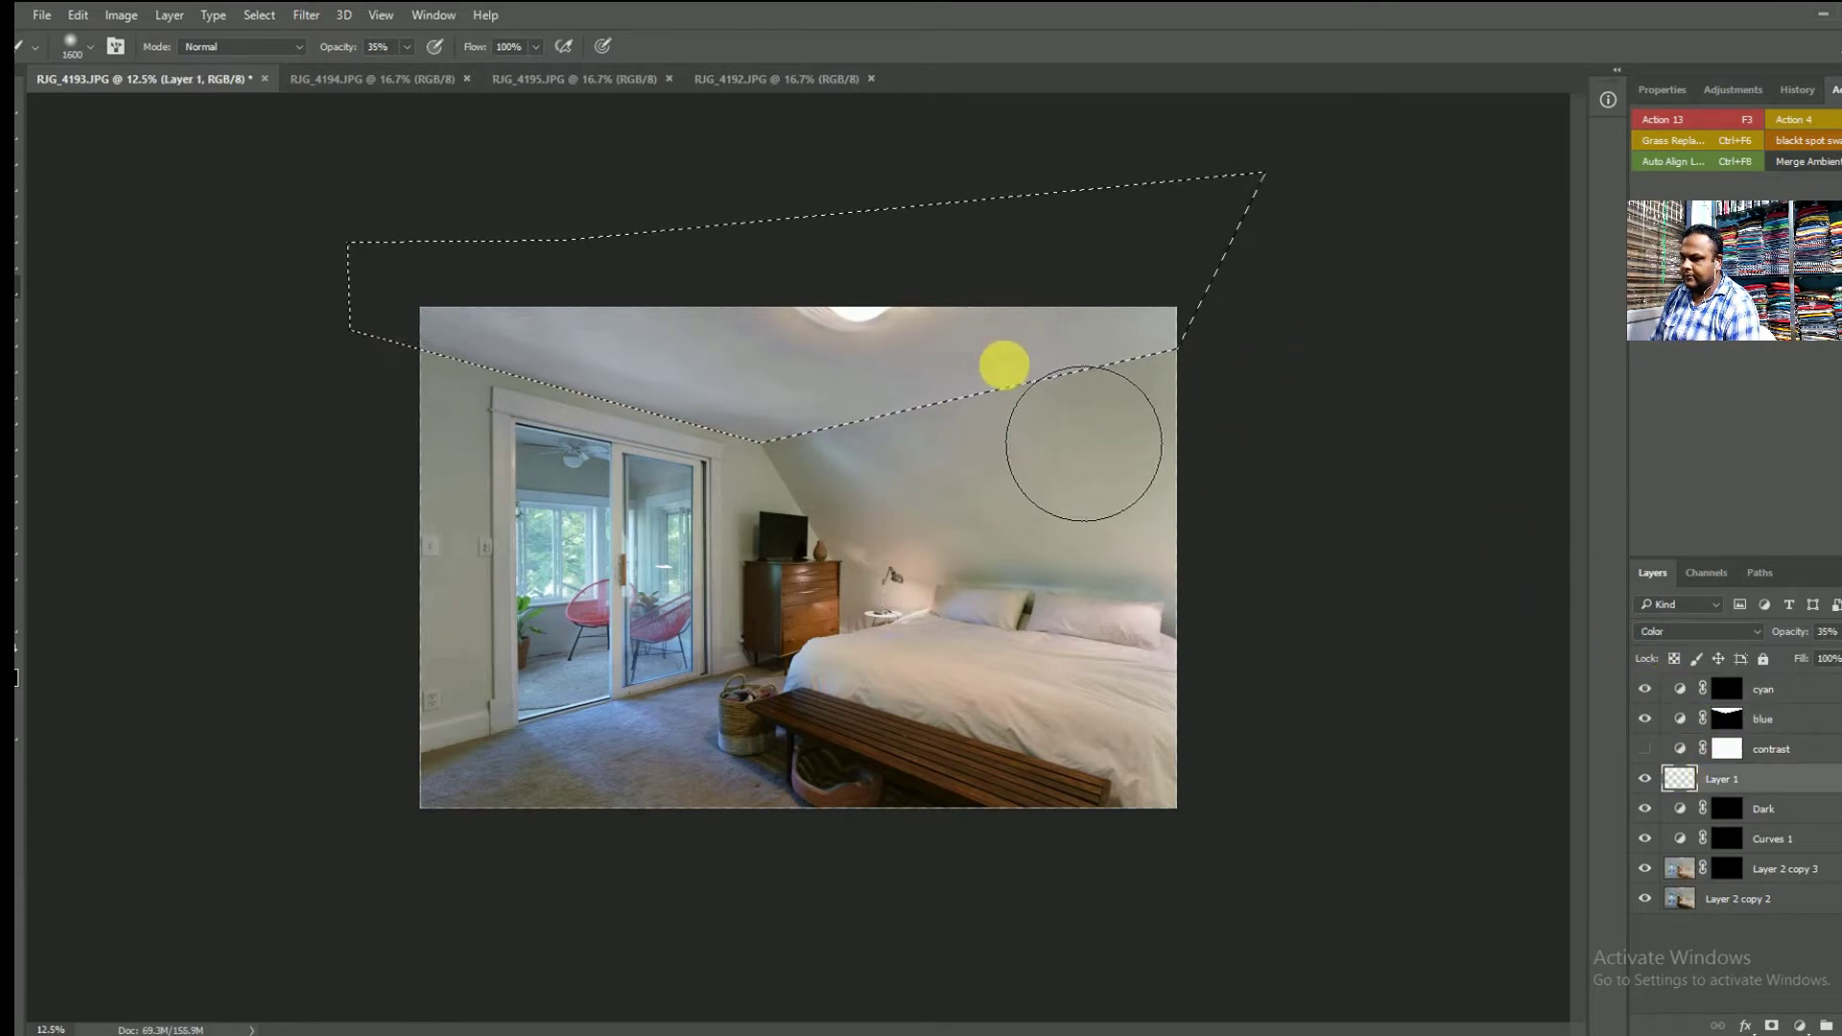
mouse_move(1085, 443)
left_mouse_down()
mouse_move(951, 450)
mouse_move(863, 387)
mouse_move(889, 459)
mouse_move(1004, 483)
mouse_move(1075, 421)
mouse_move(1065, 405)
mouse_move(854, 486)
mouse_move(798, 397)
mouse_move(806, 377)
mouse_move(936, 475)
mouse_move(344, 409)
mouse_move(990, 493)
mouse_move(910, 415)
mouse_move(630, 397)
mouse_move(1120, 333)
mouse_move(733, 367)
mouse_move(553, 351)
mouse_move(1182, 313)
mouse_move(343, 276)
mouse_move(917, 357)
mouse_move(1227, 433)
left_mouse_up()
key("bracketleft")
key("bracketleft")
key("bracketleft")
key("bracketleft")
key("bracketleft")
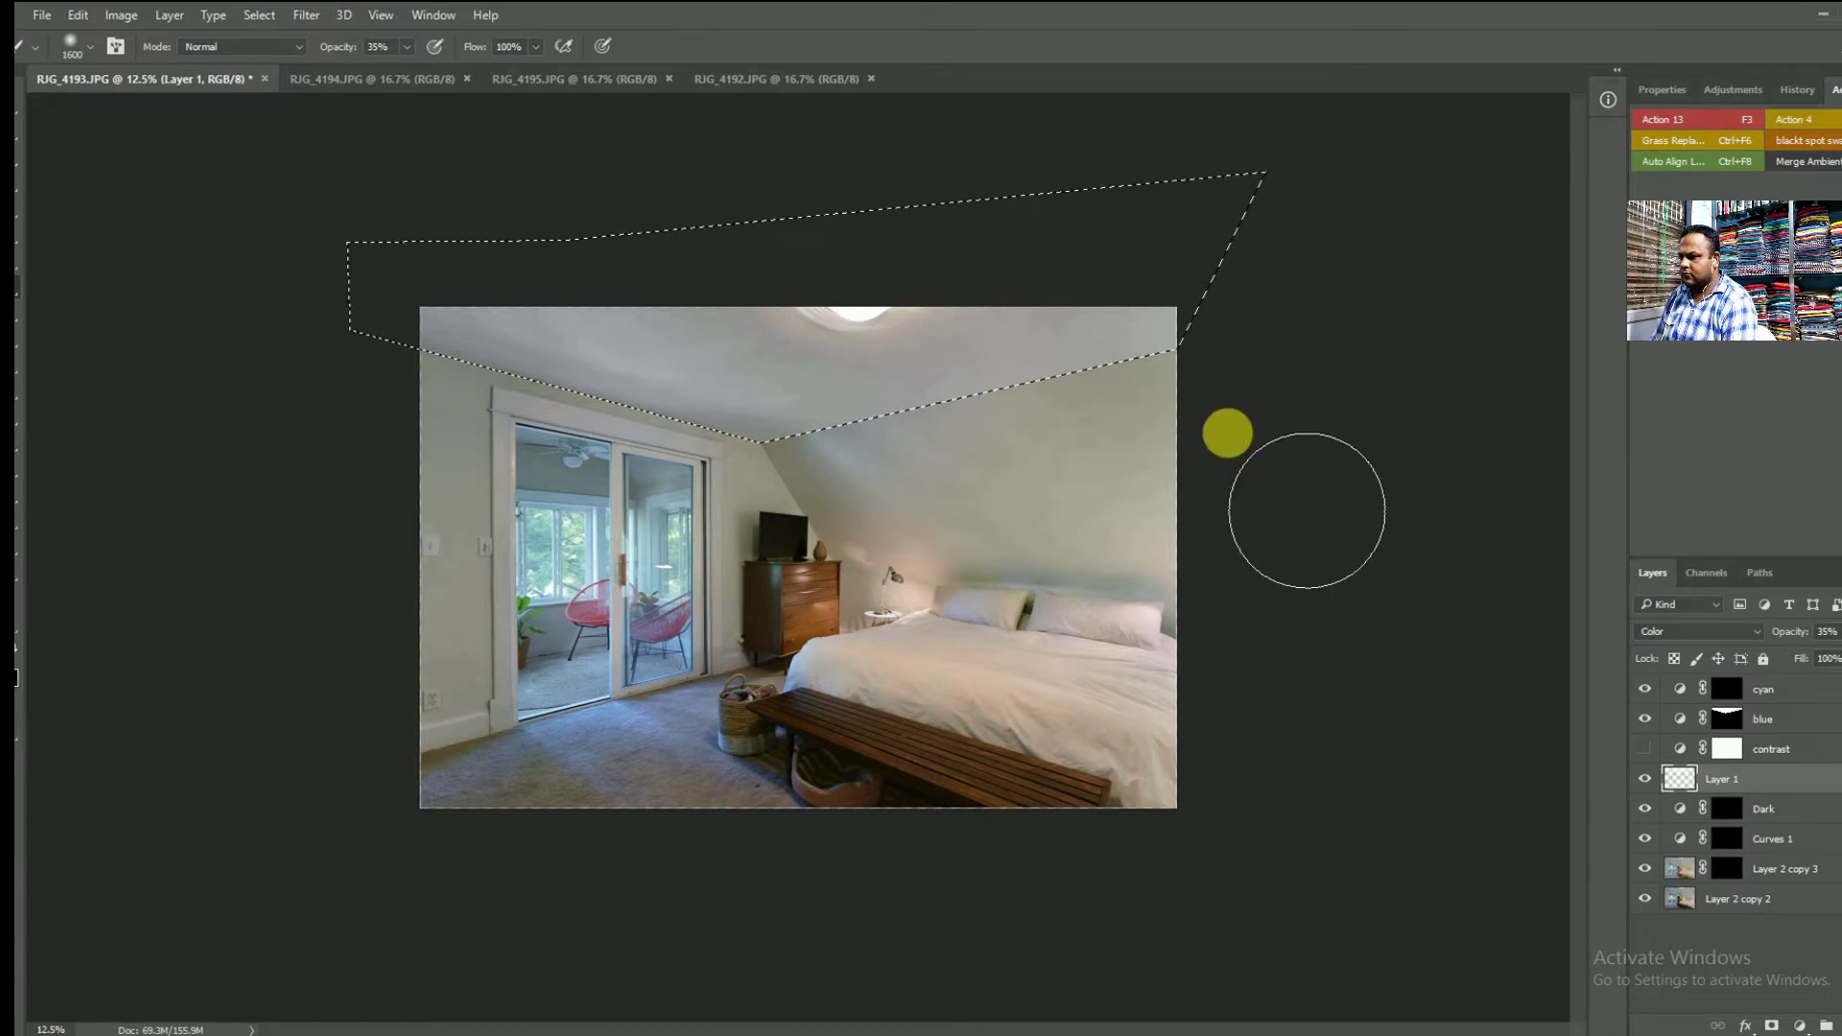
key("bracketleft")
key("bracketleft")
key("bracketleft")
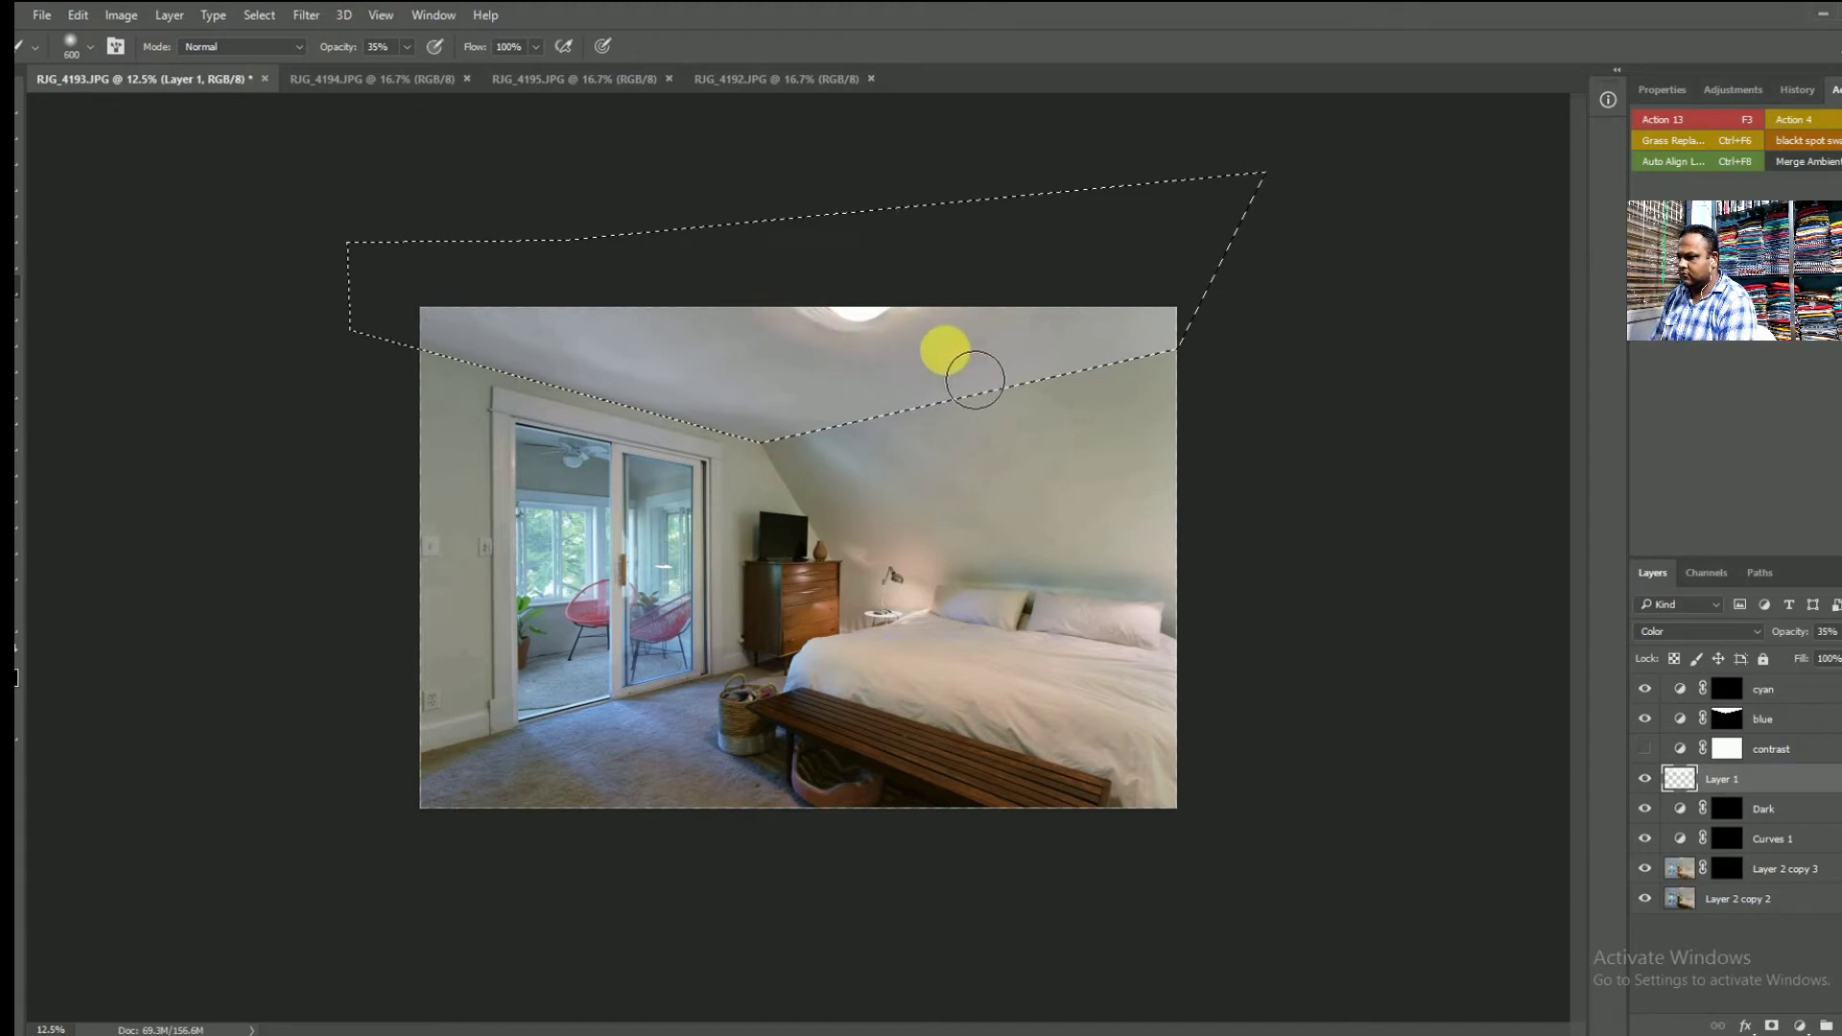
- Try Layer 1 at 100% opacity and reduce it to 75%
left_click(1826, 633)
type("100")
key("Return")
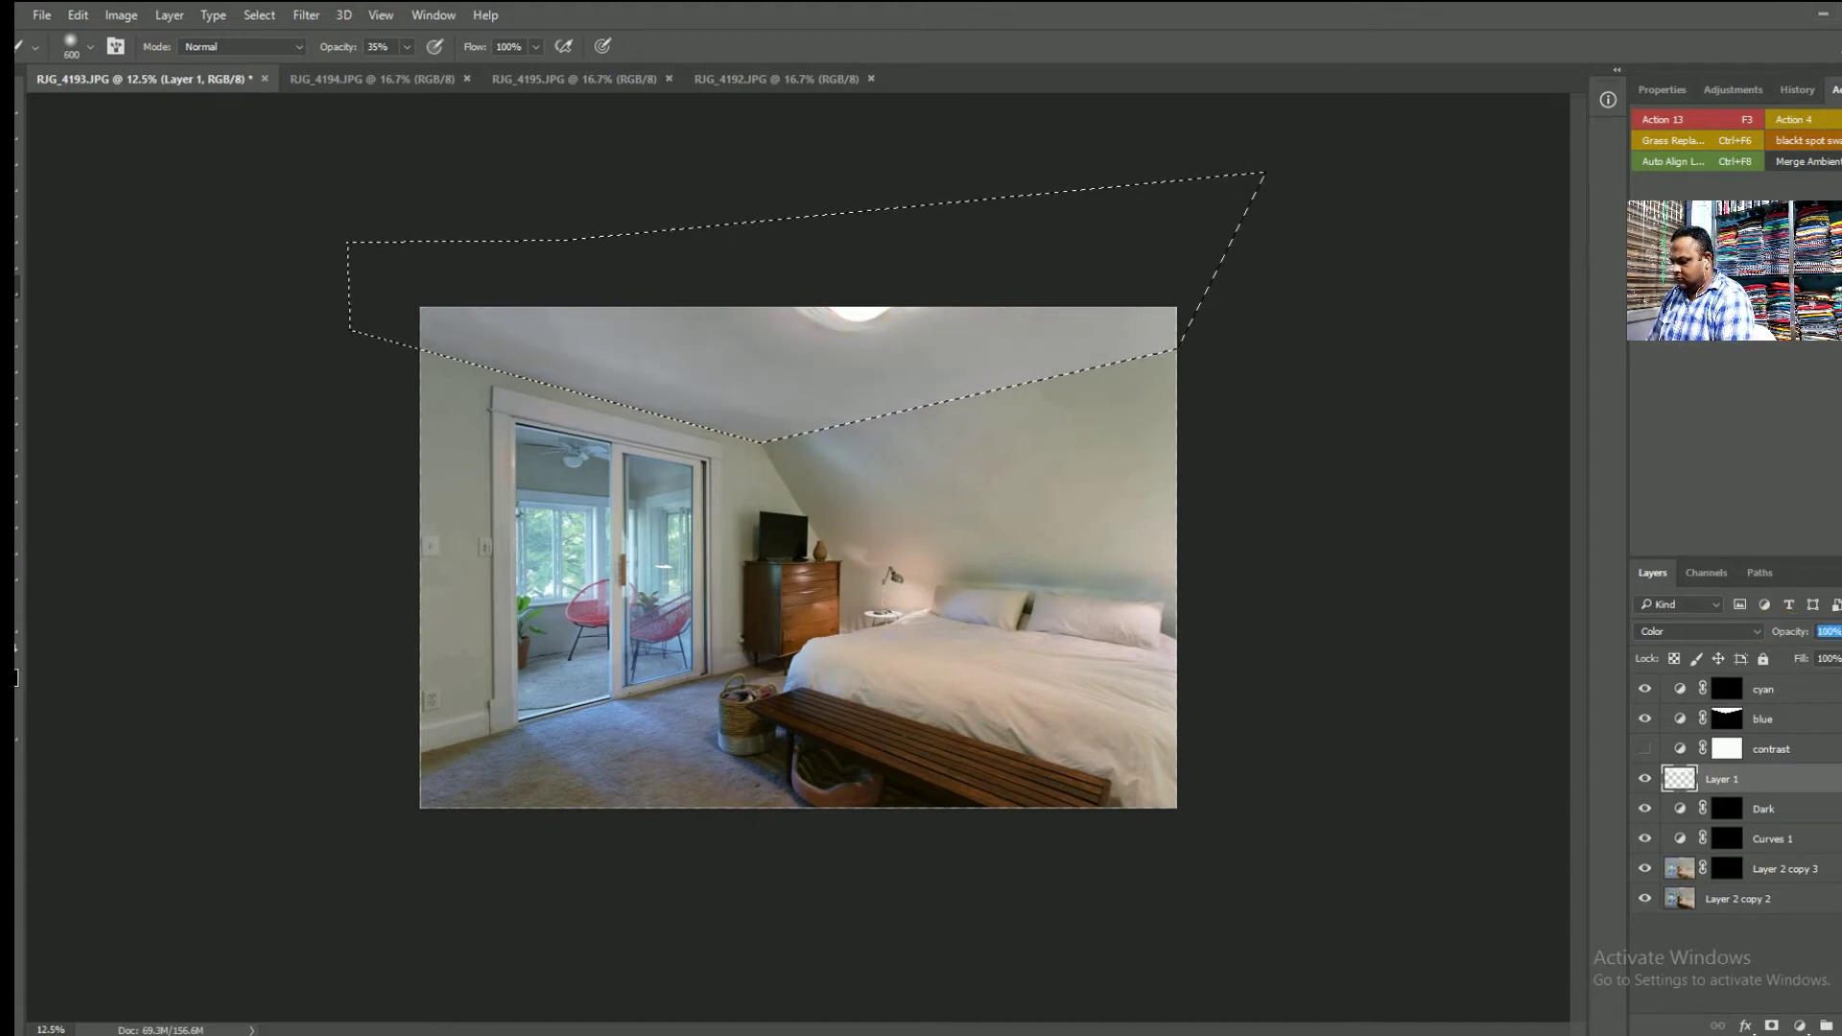
left_click(1802, 641)
left_click_drag(1802, 641, 1782, 639)
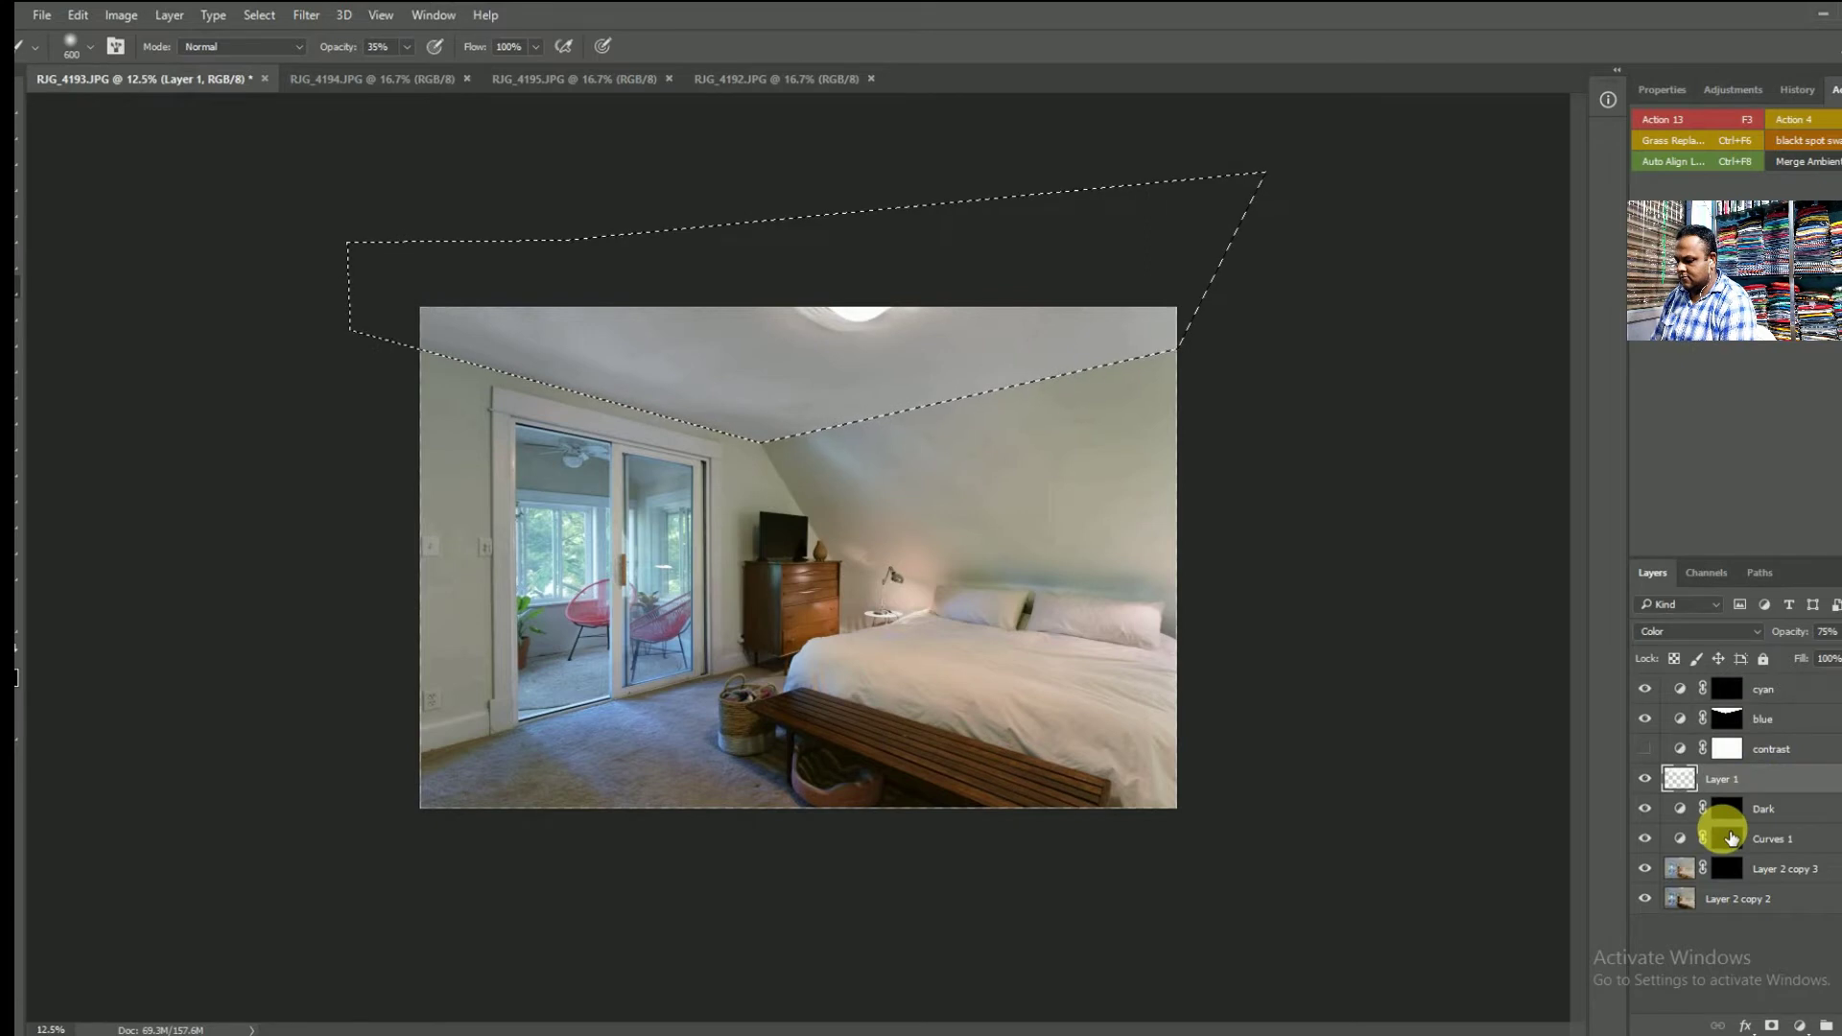
- Invert the selection to the area below the ceiling, tint it on Layer 1 at 100% layer opacity, and deselect
key("ctrl+shift+i")
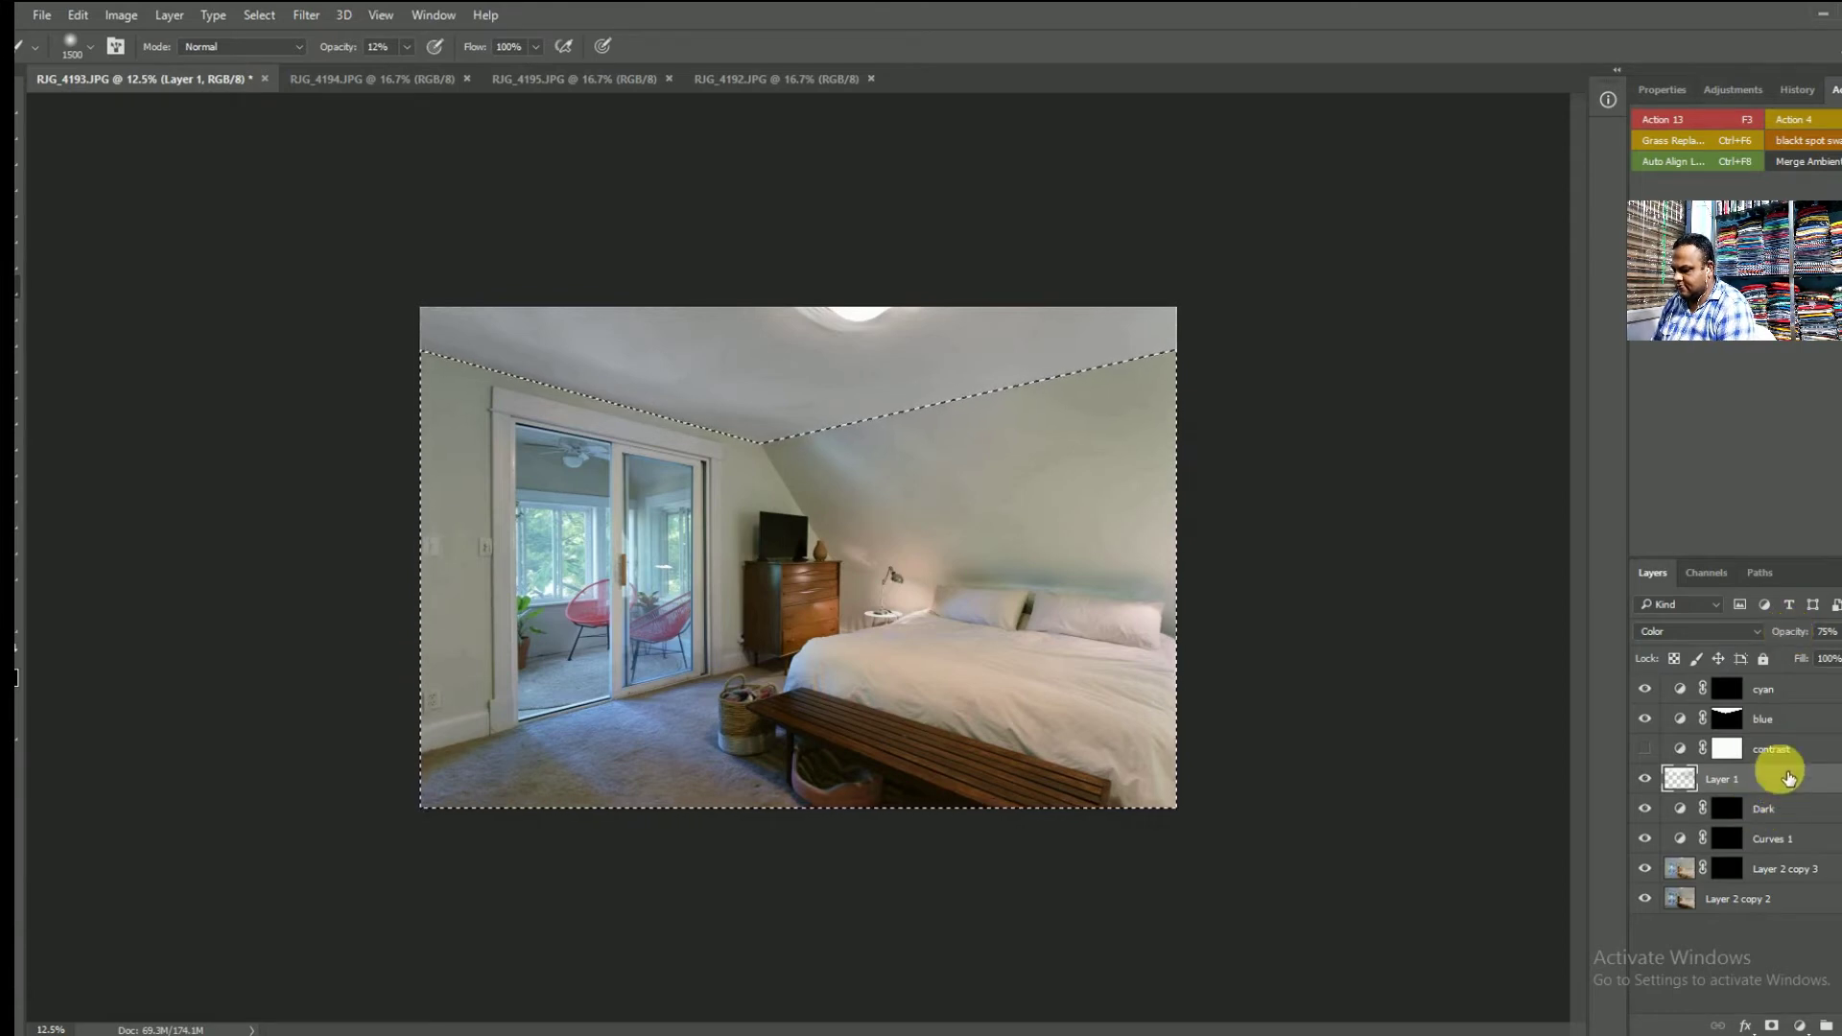
left_click_drag(1788, 633, 1834, 629)
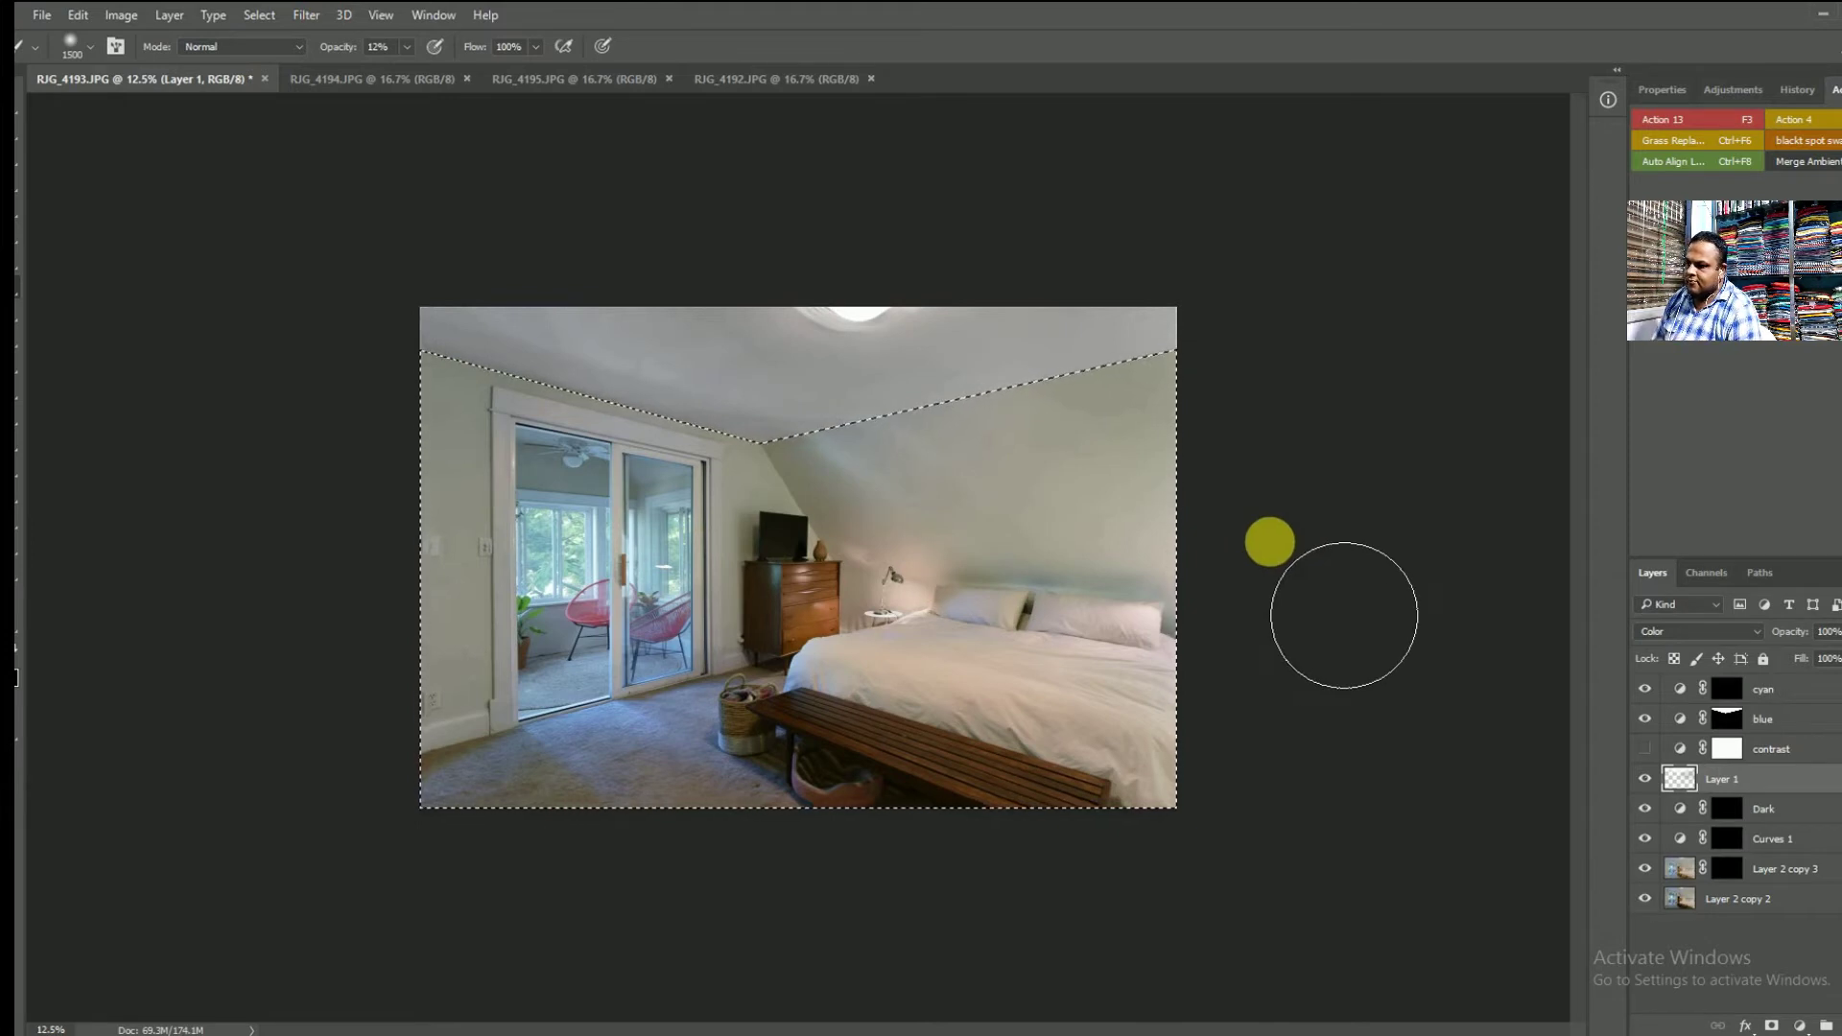
key("bracketleft")
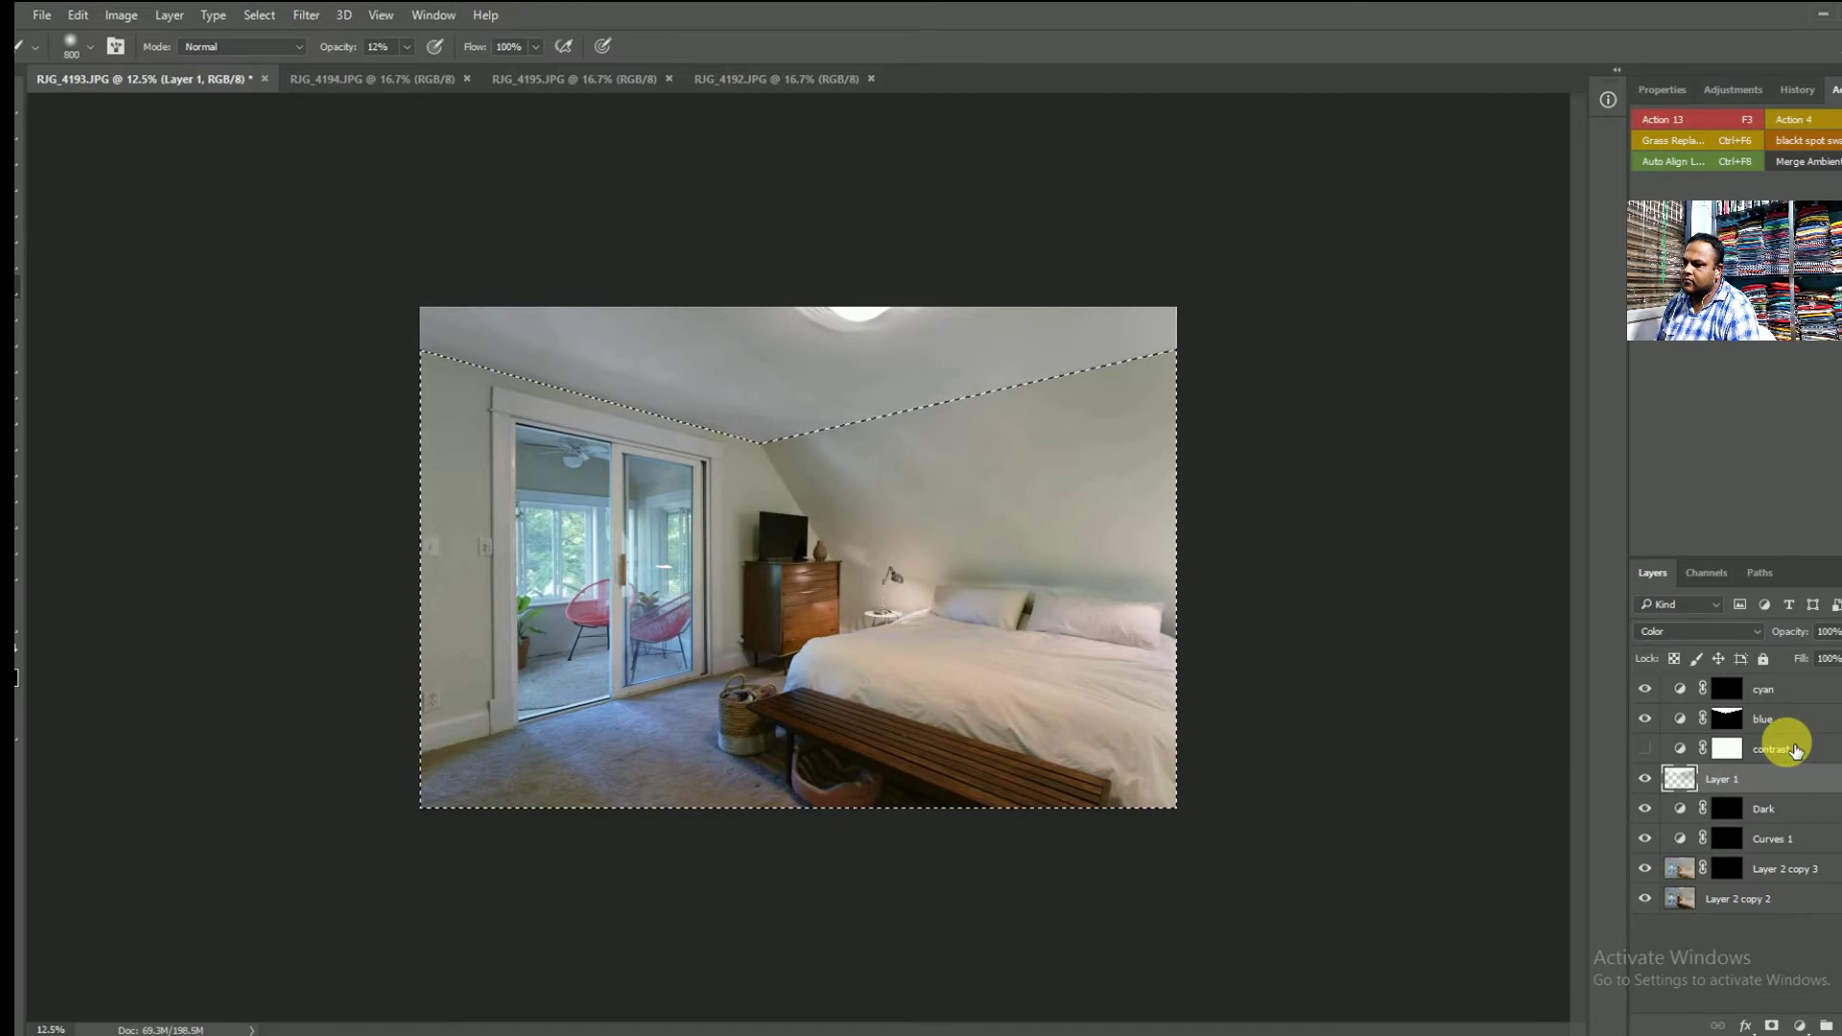
key("ctrl+d")
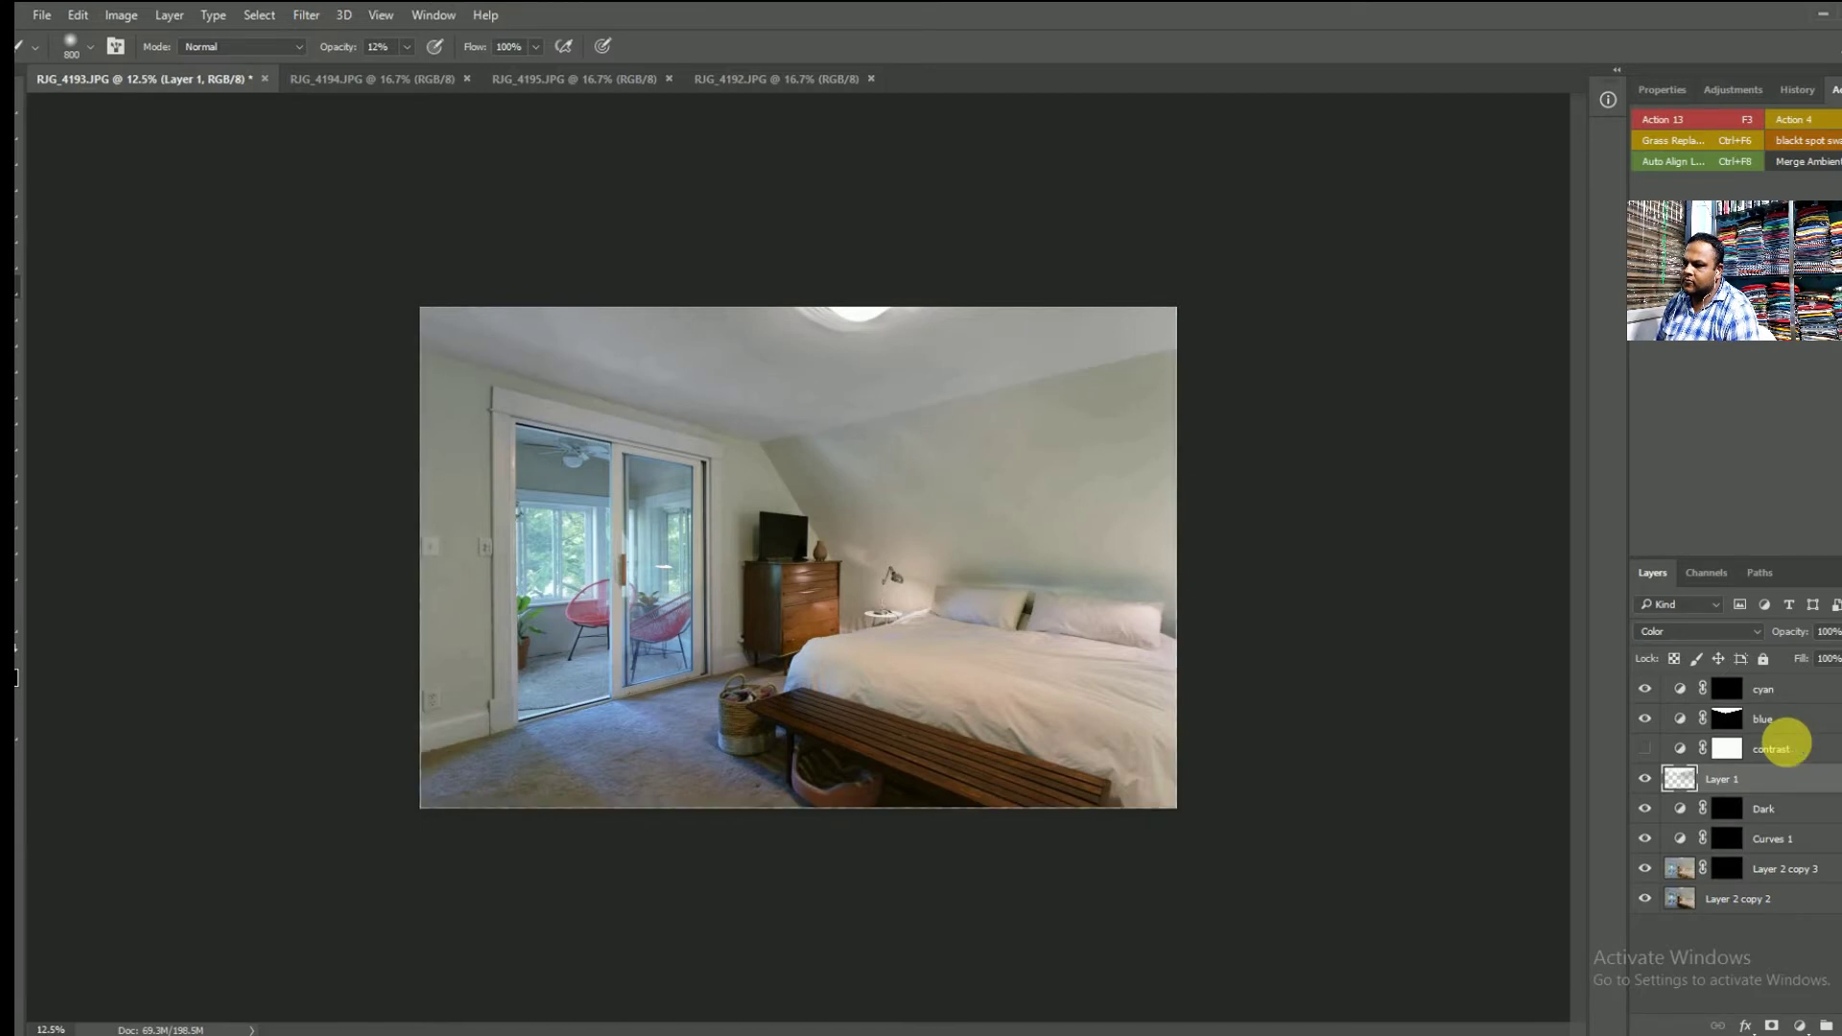
- Merge the visible layers and open the Camera Raw Filter on a duplicate of the merged layer
key("ctrl+shift+e")
key("ctrl+j")
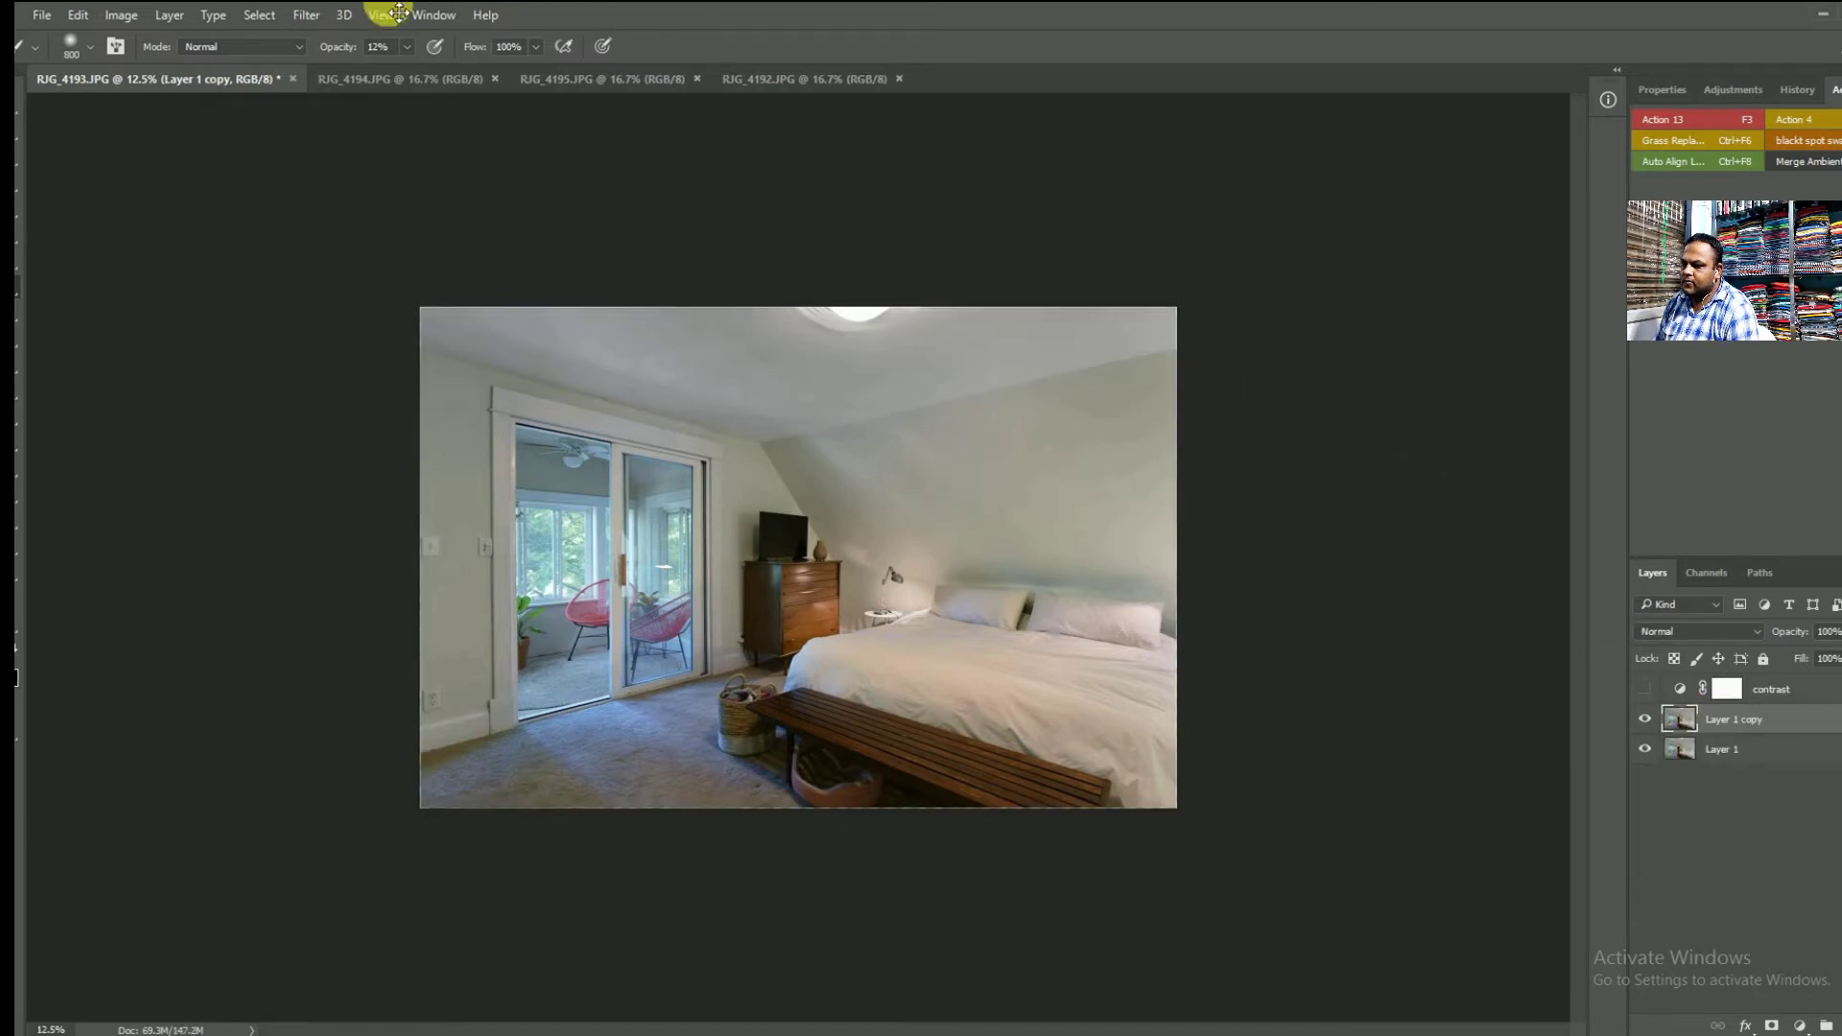
left_click(309, 14)
mouse_move(345, 231)
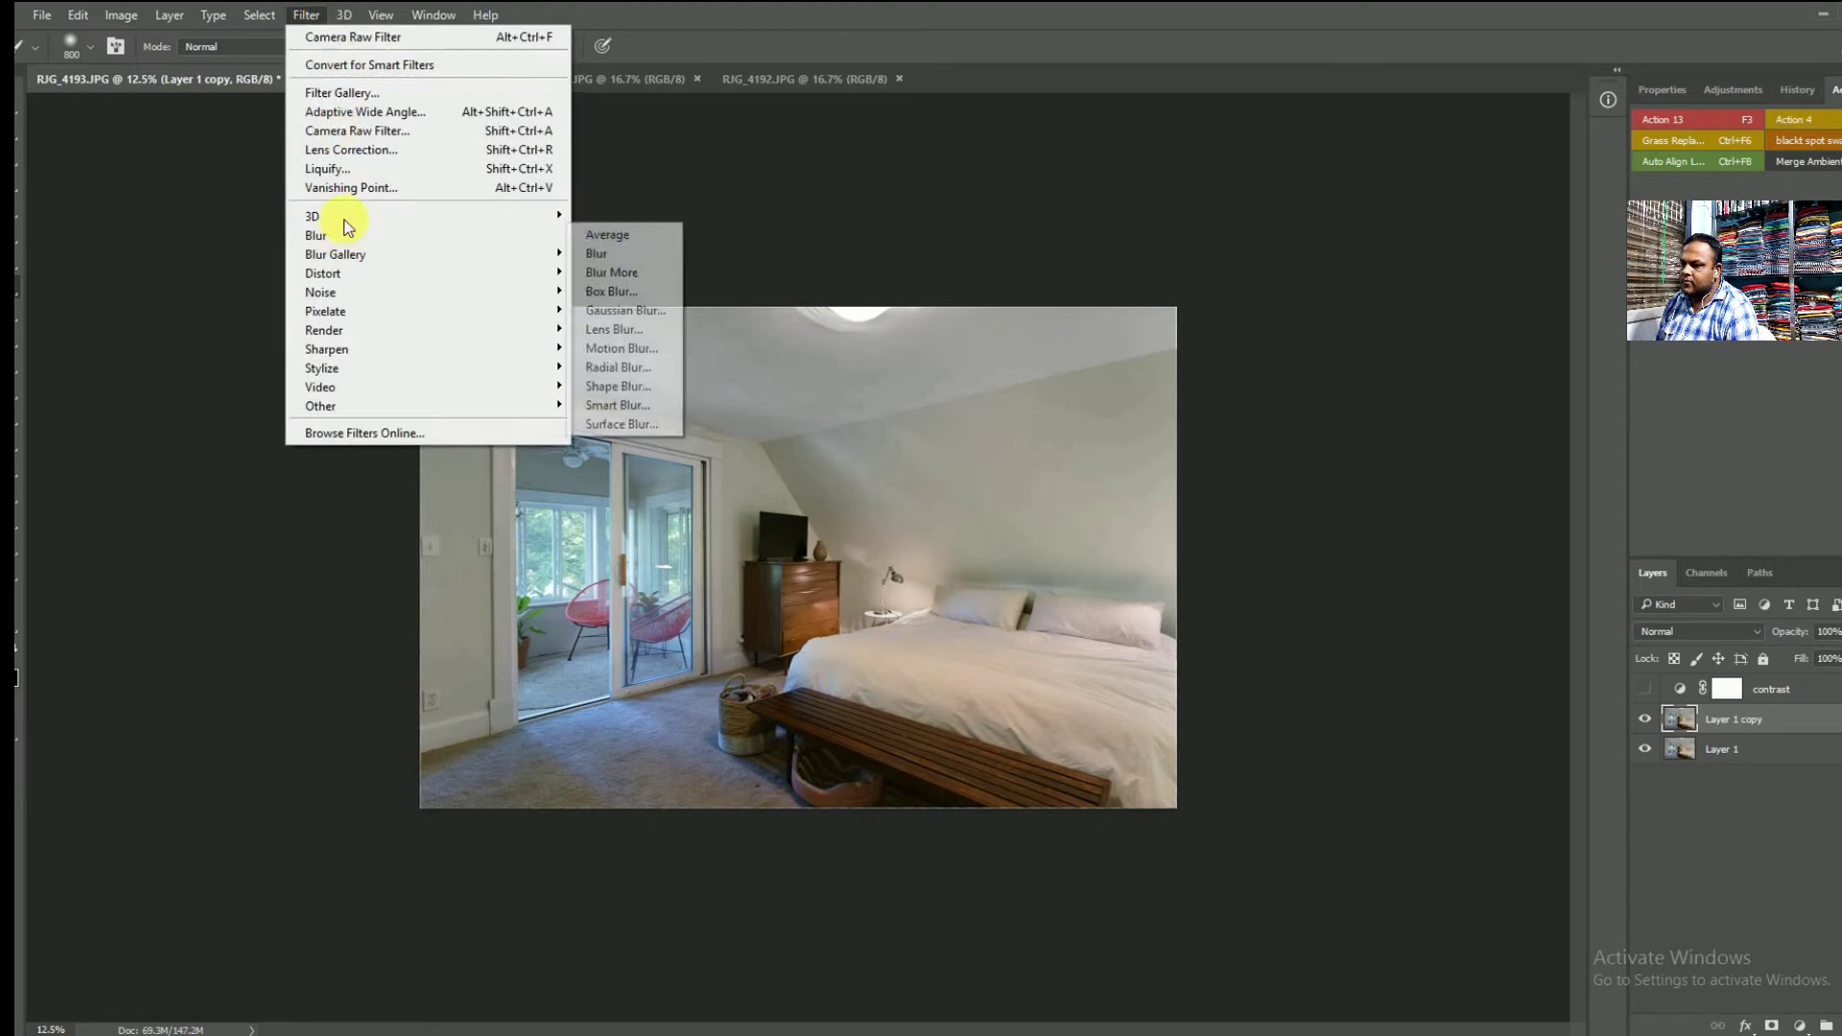
left_click(357, 130)
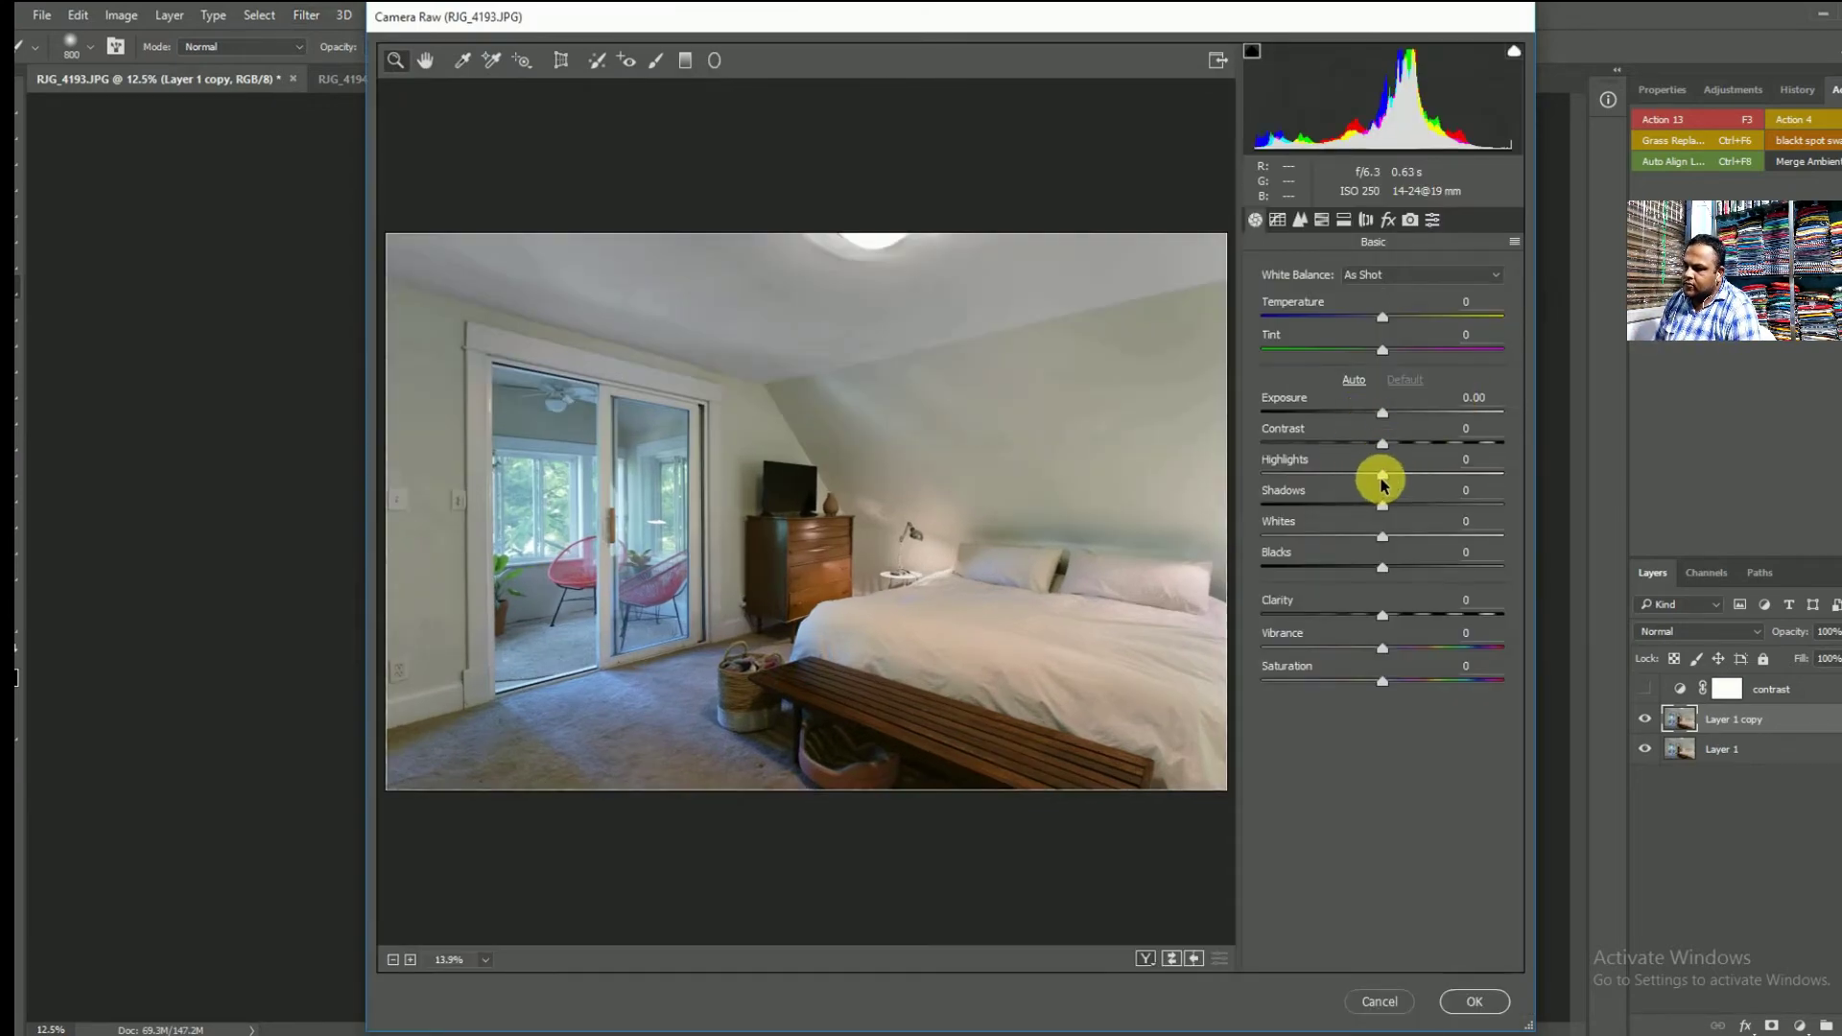
- Reduce HSL saturation to -18 for Yellows, -18 for Greens, -16 for Aquas and -24 for Blues, and apply the Camera Raw filter
left_click(1343, 225)
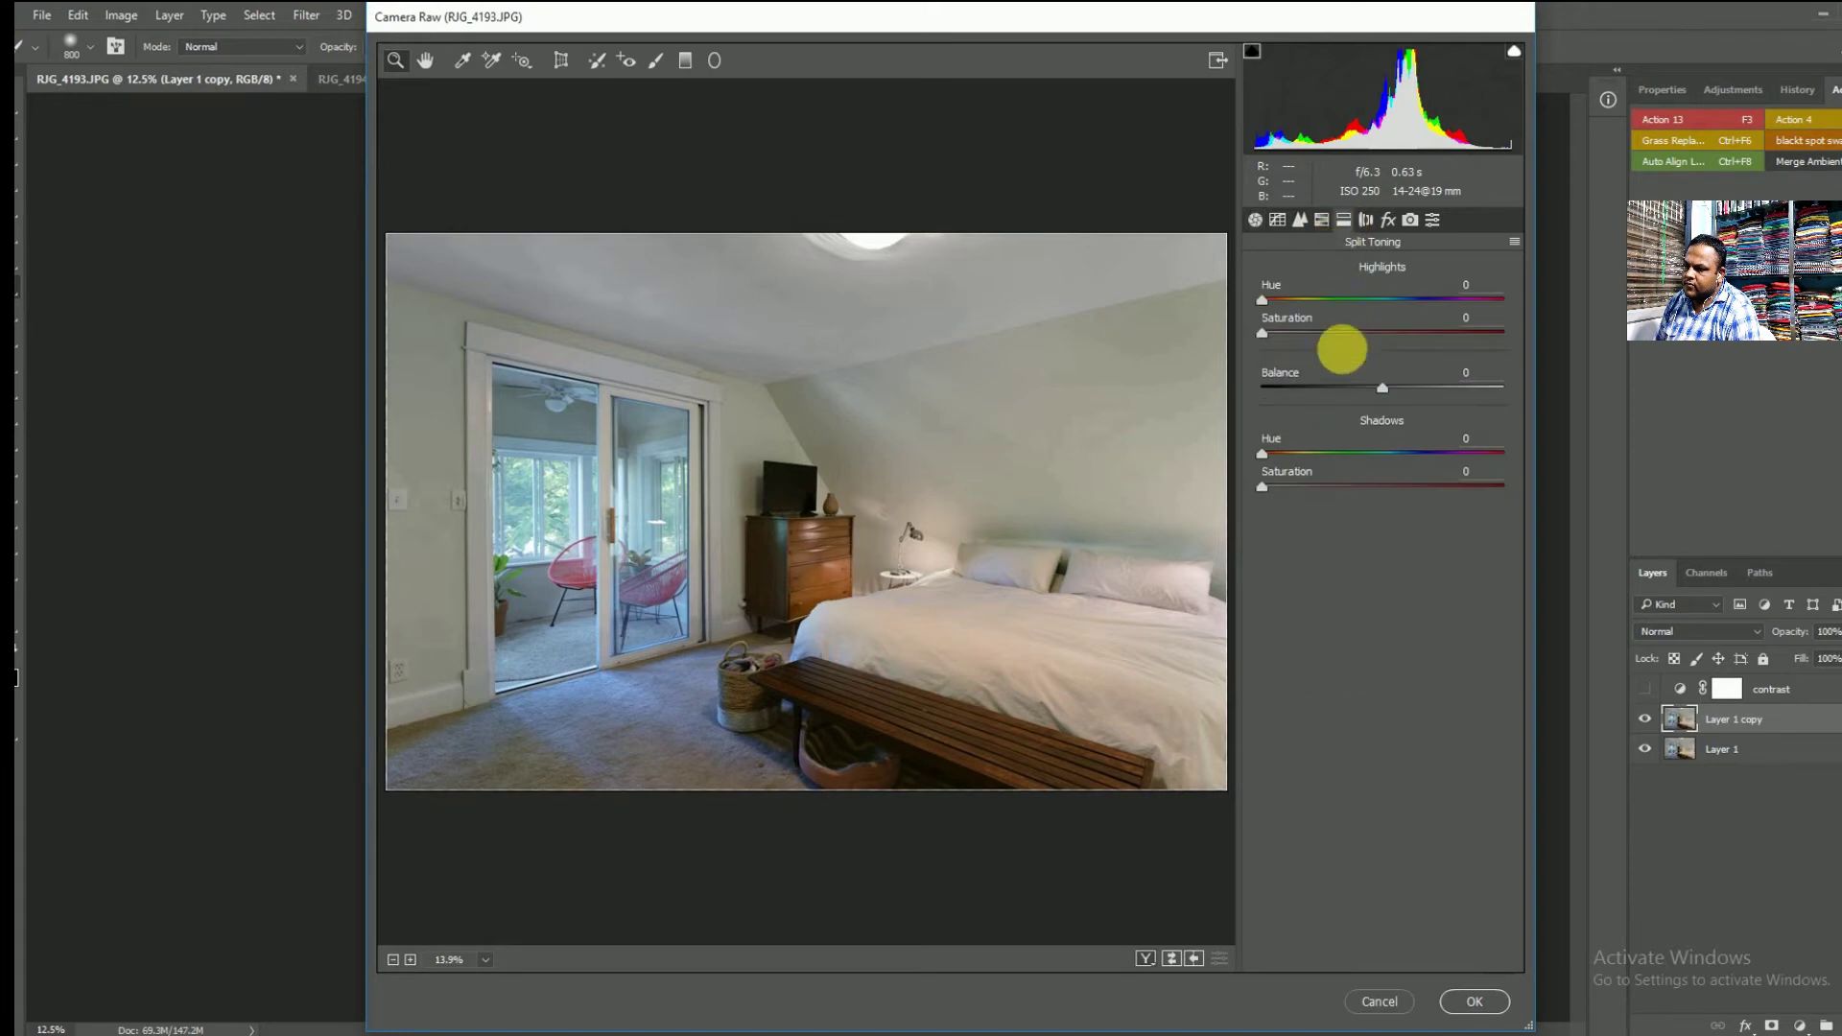
left_click(1322, 220)
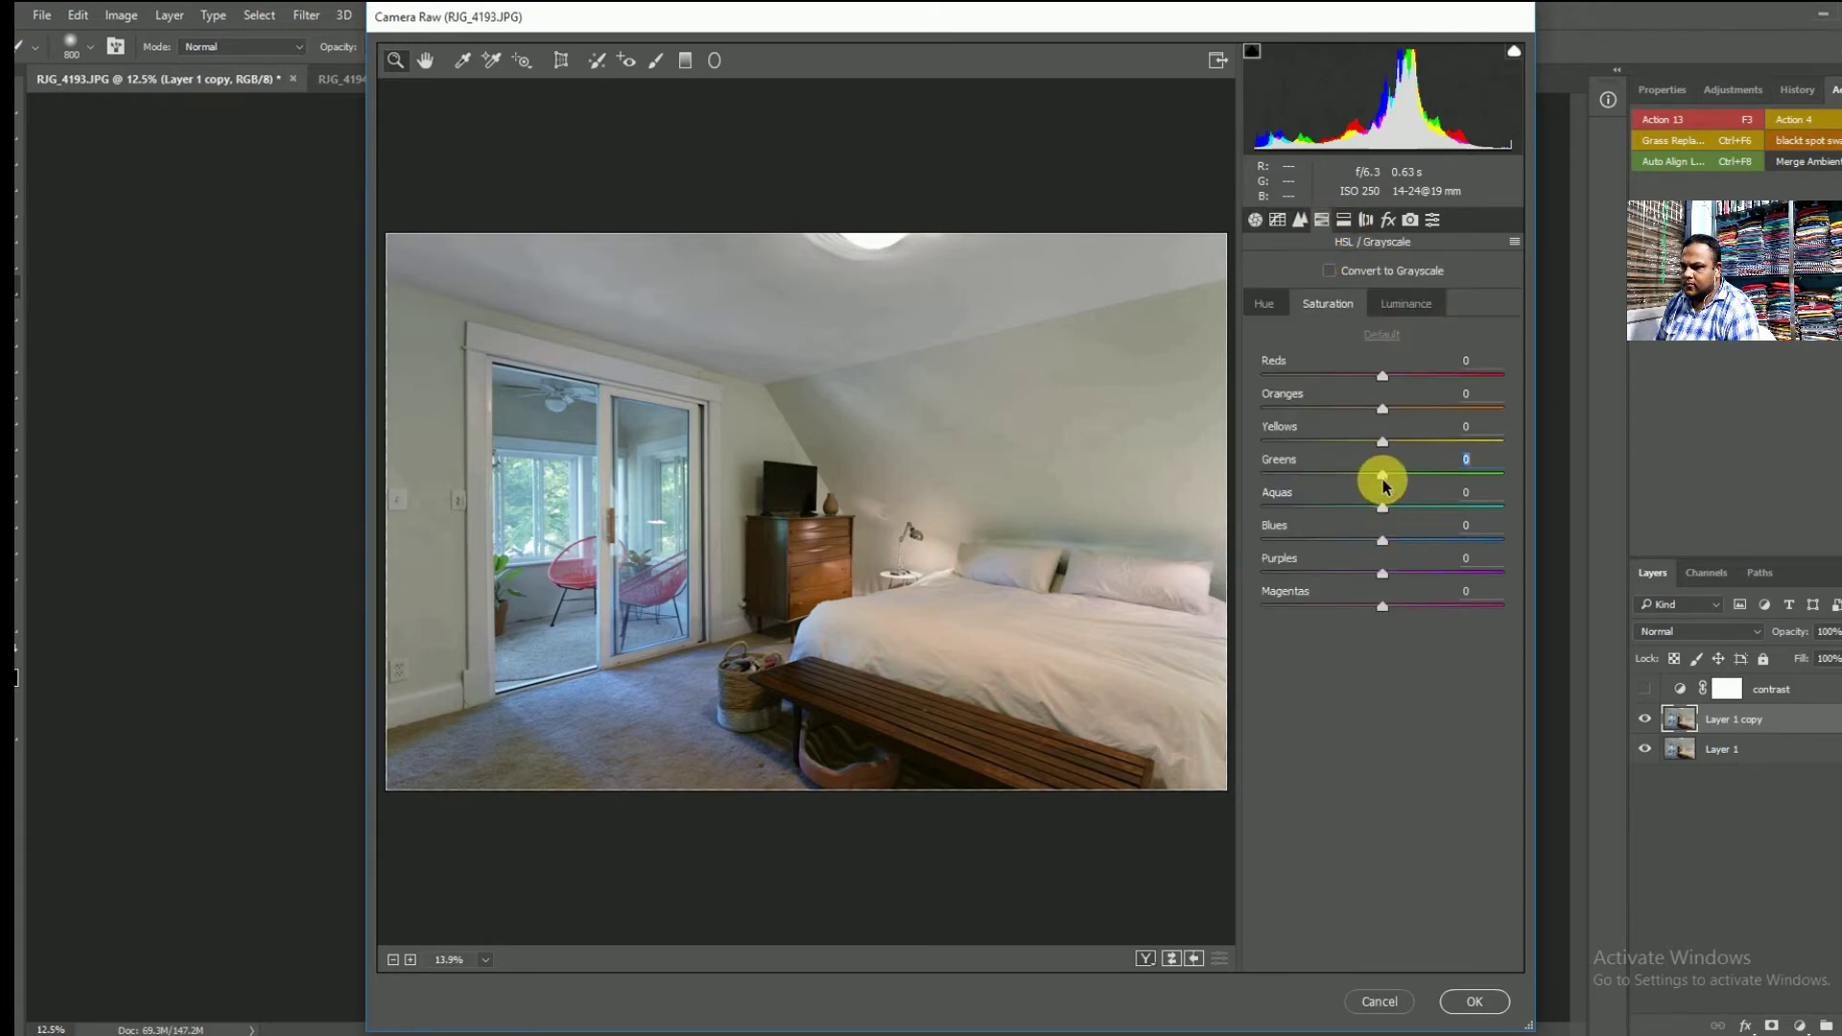
left_click_drag(1382, 485, 1382, 535)
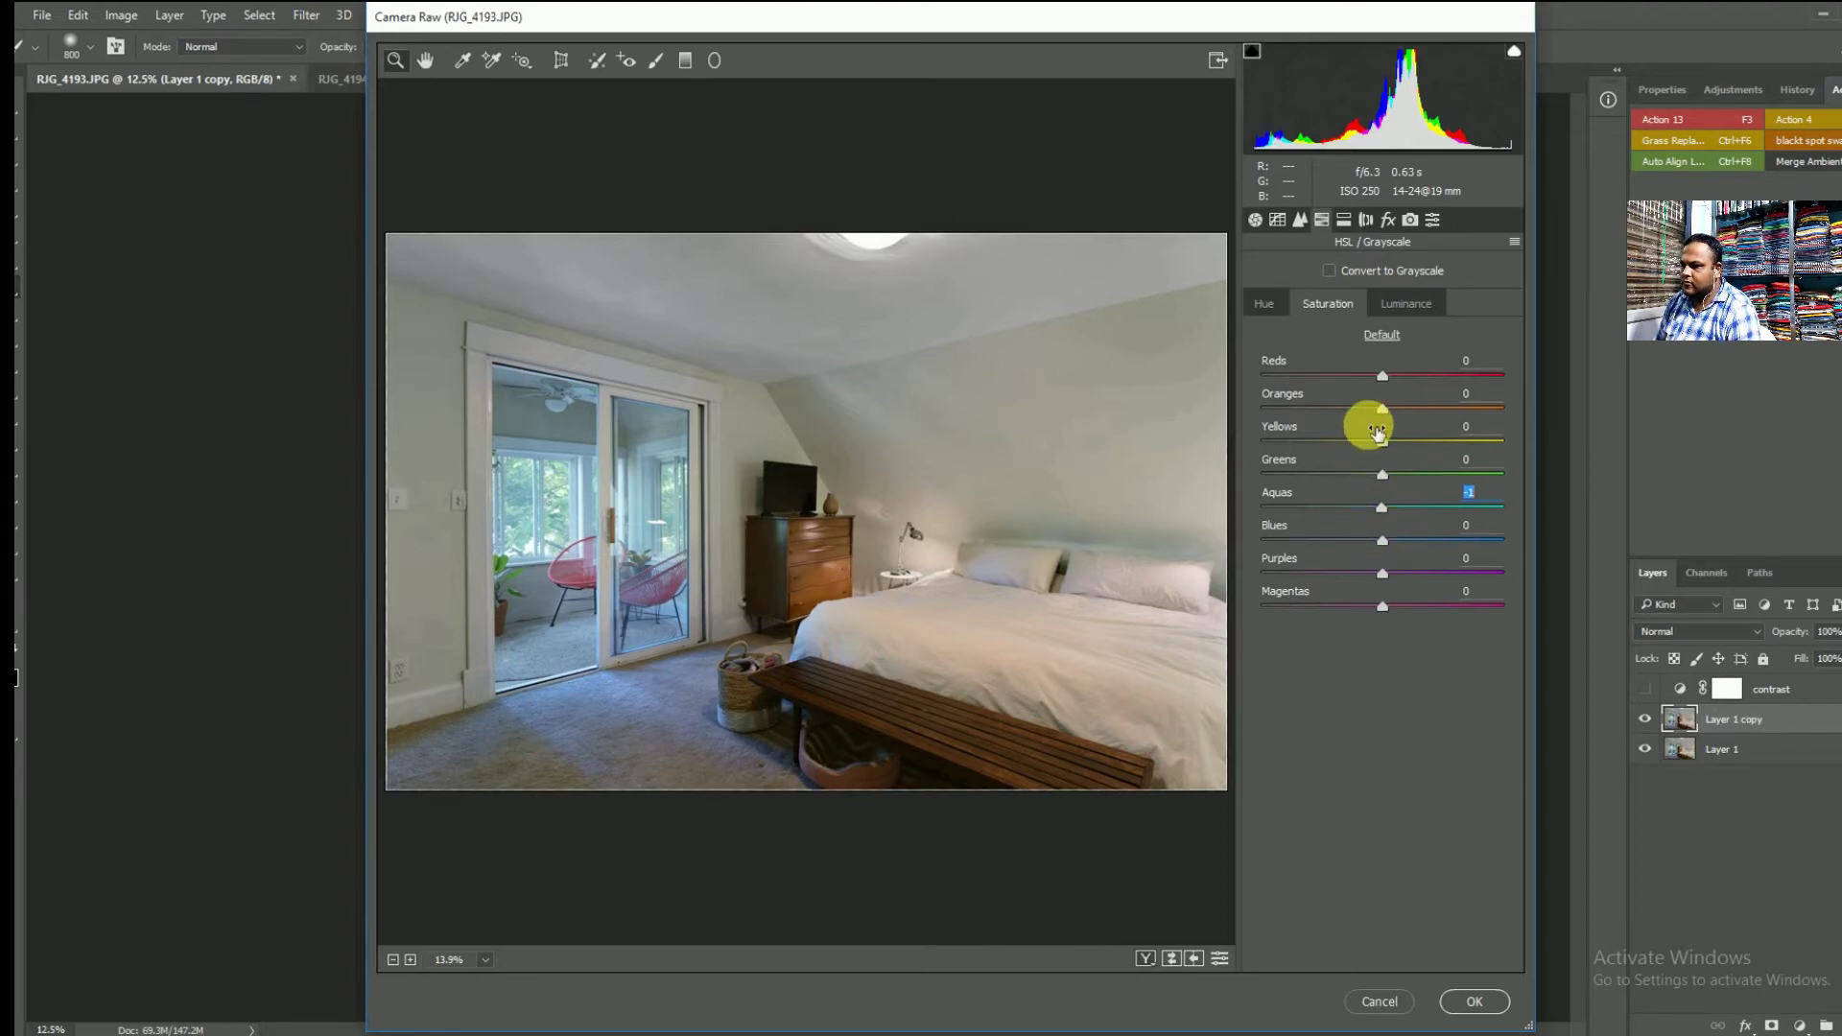
mouse_move(1383, 452)
left_mouse_down()
mouse_move(1341, 457)
mouse_move(1385, 505)
mouse_move(1360, 477)
left_mouse_up()
left_click(1383, 480)
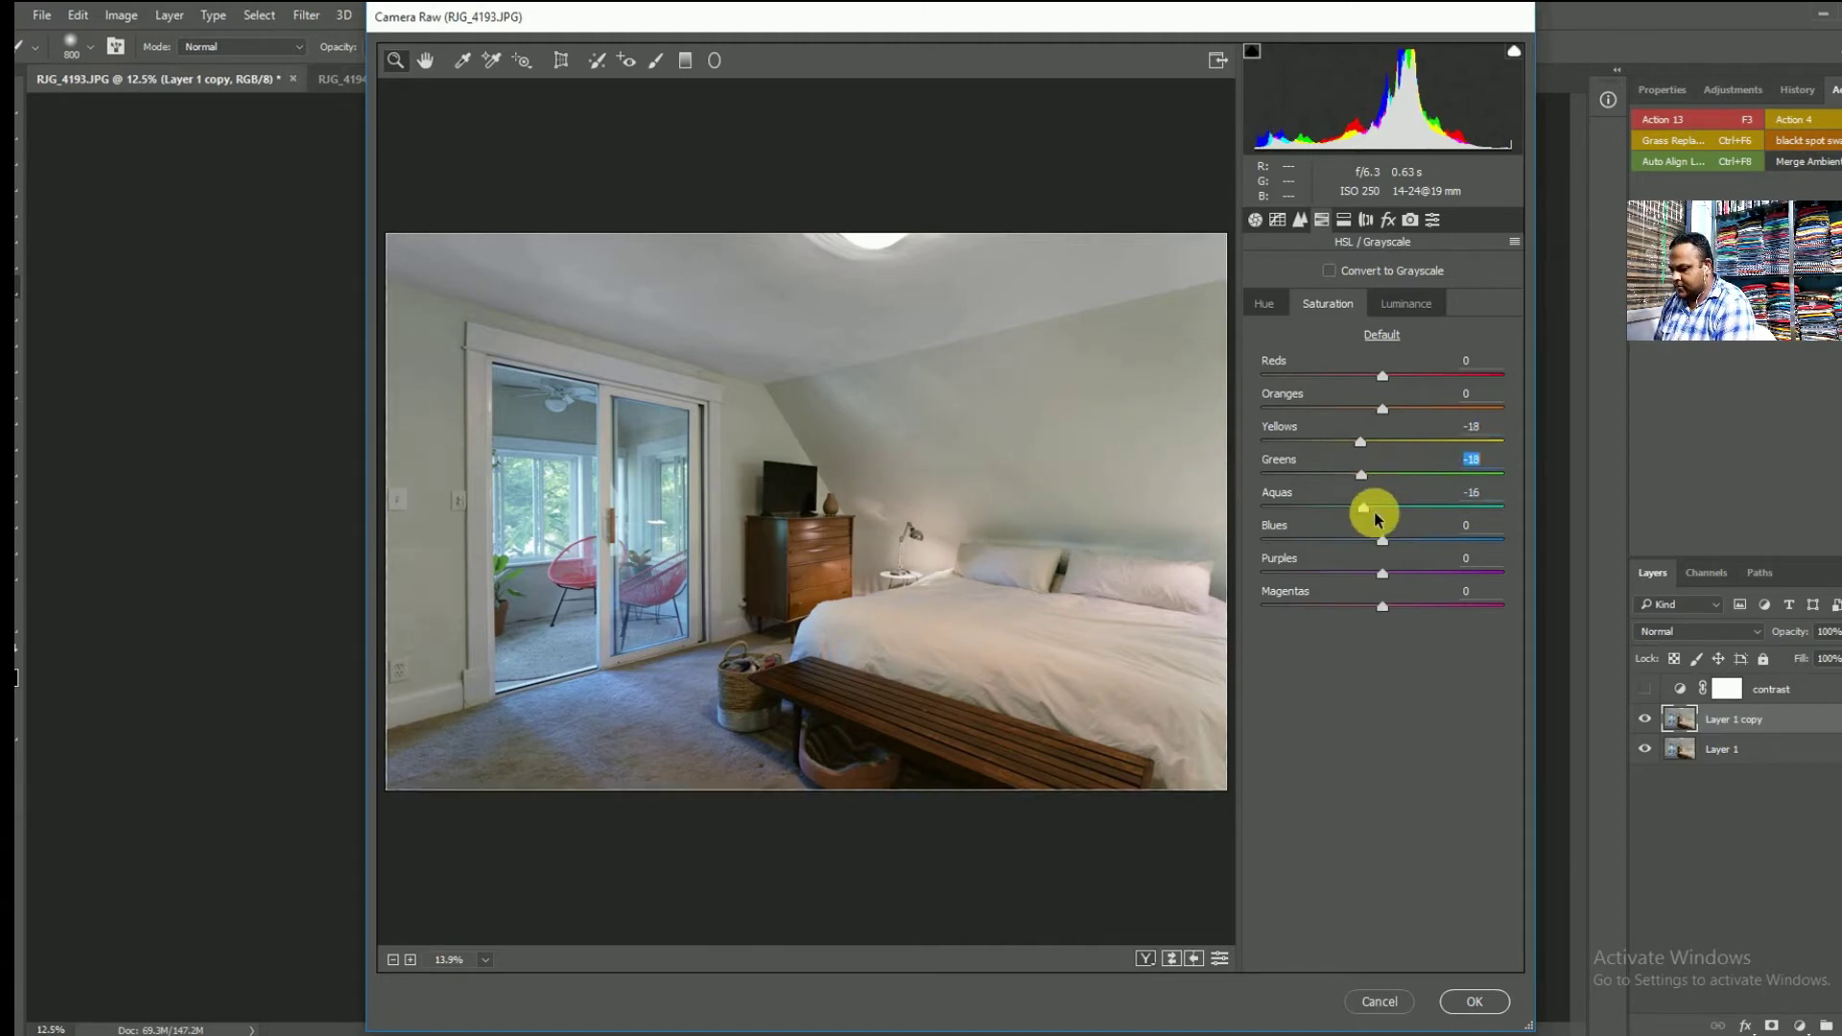
left_click_drag(1383, 540, 1354, 543)
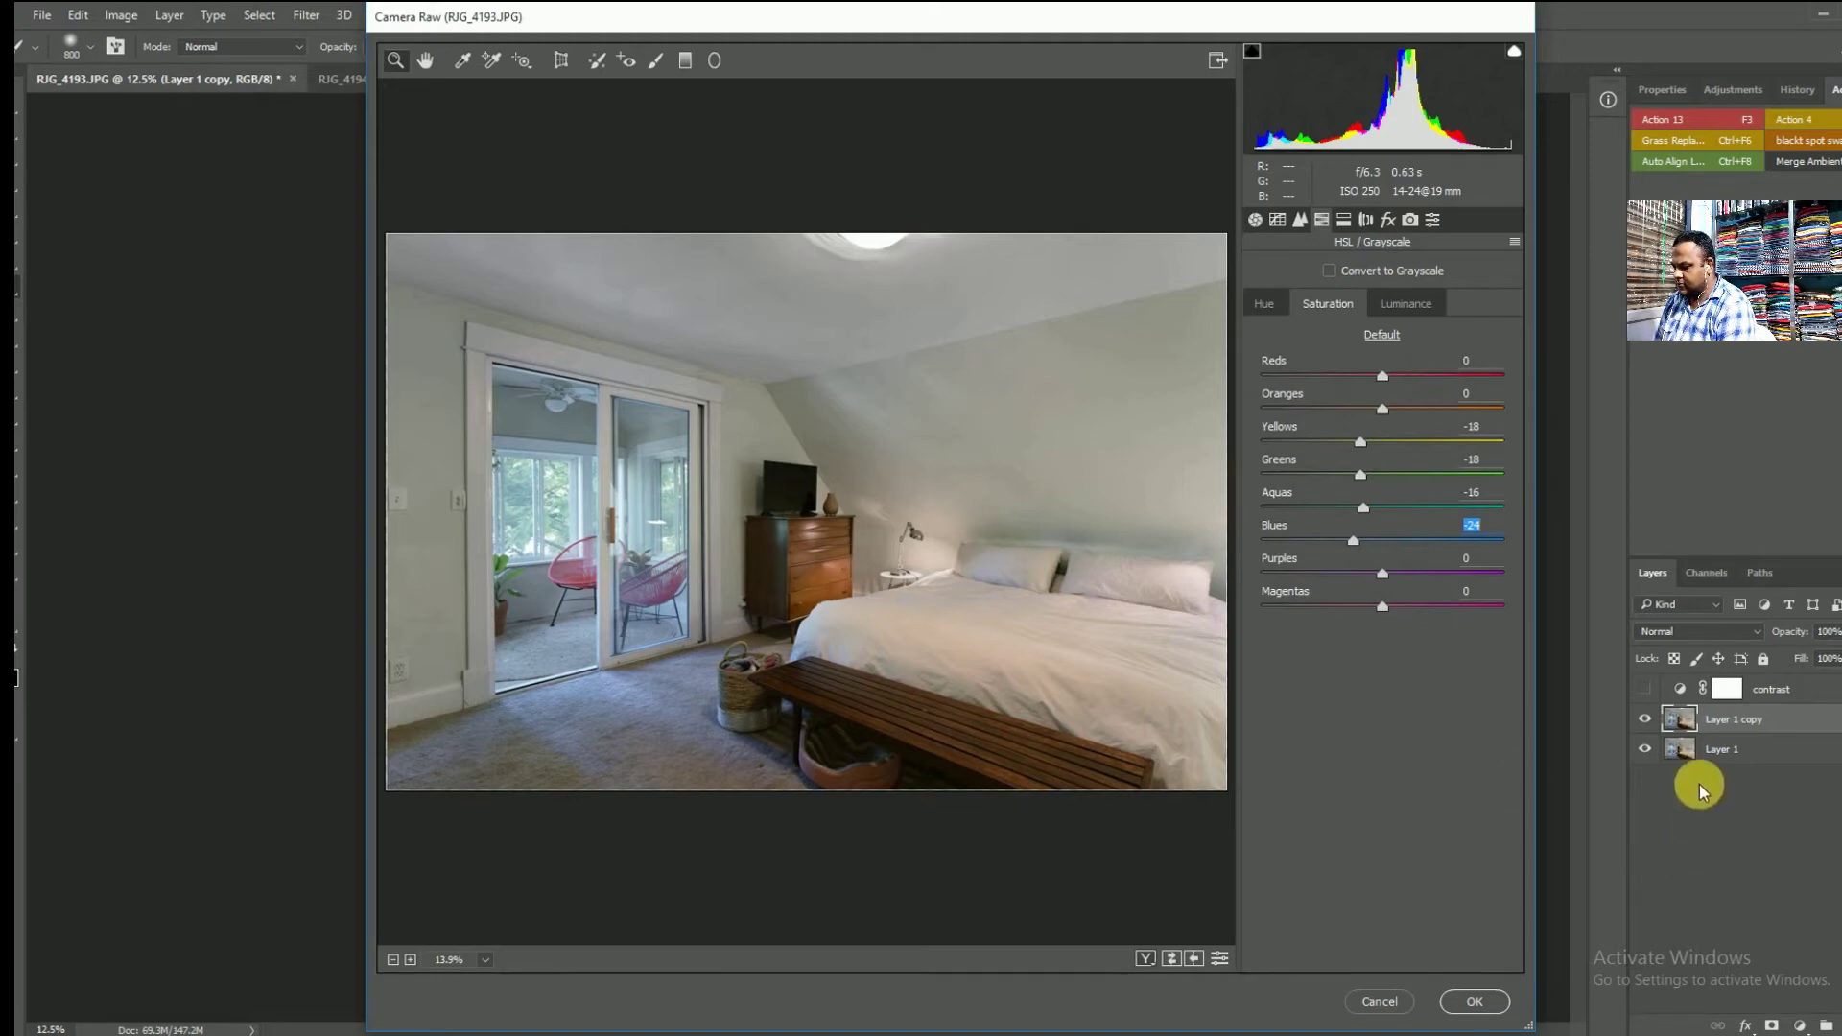
left_click(1476, 1002)
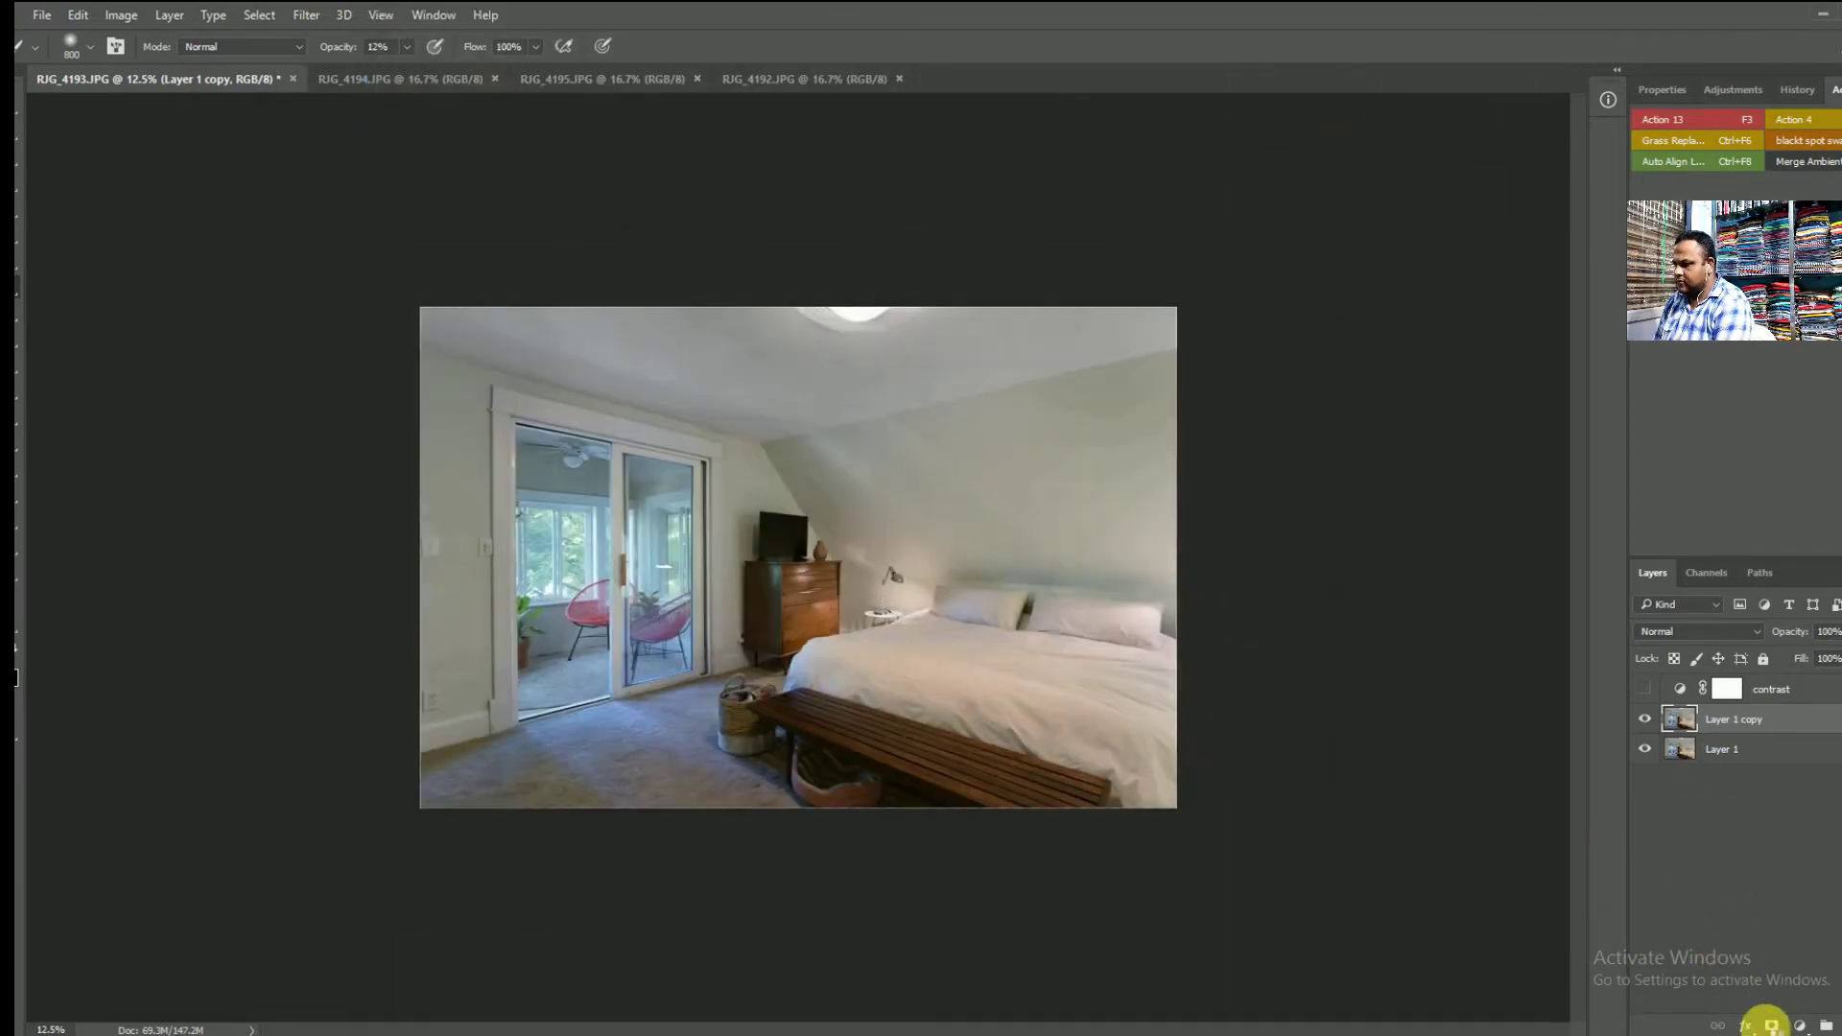
- Add a black mask to the desaturated copy, paint it back in with the brush enlarged to 1700 px, and merge the visible layers
left_click(1772, 1025, "alt")
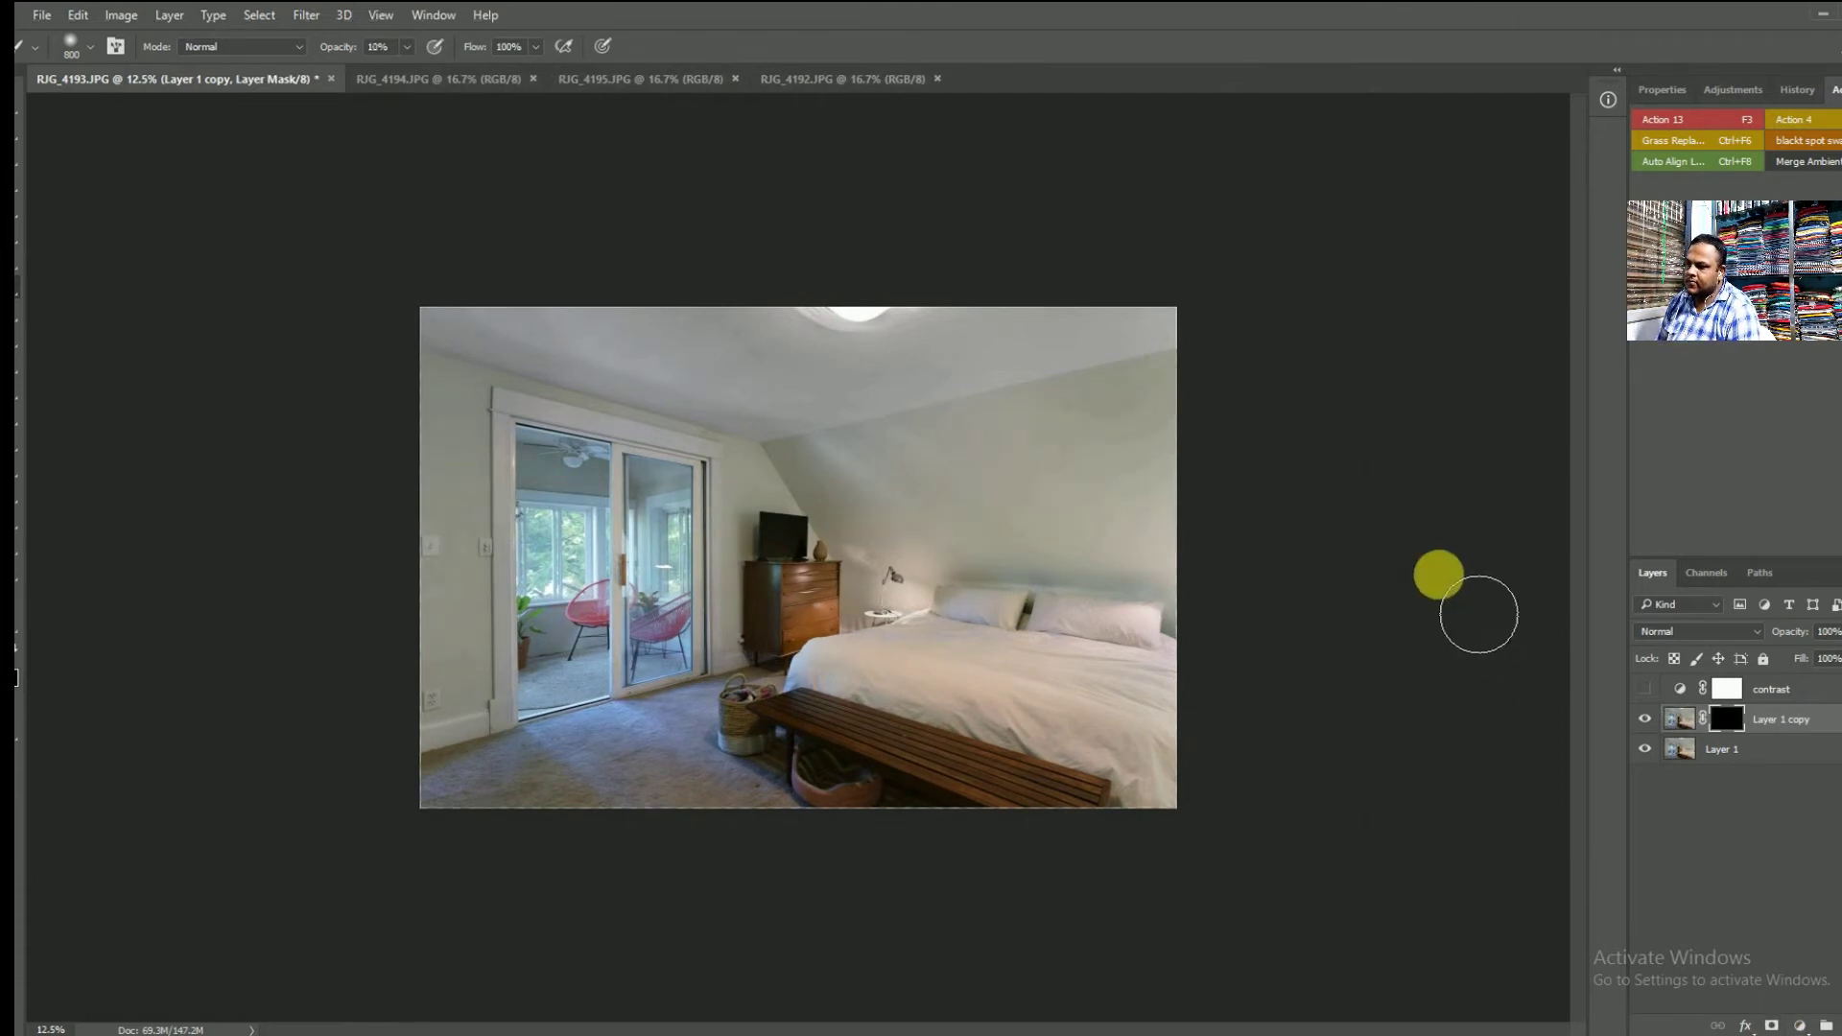
key("bracketright")
key("bracketright")
key("bracketright")
key("bracketright")
key("bracketright")
key("bracketright")
key("bracketright")
key("bracketright")
key("bracketright")
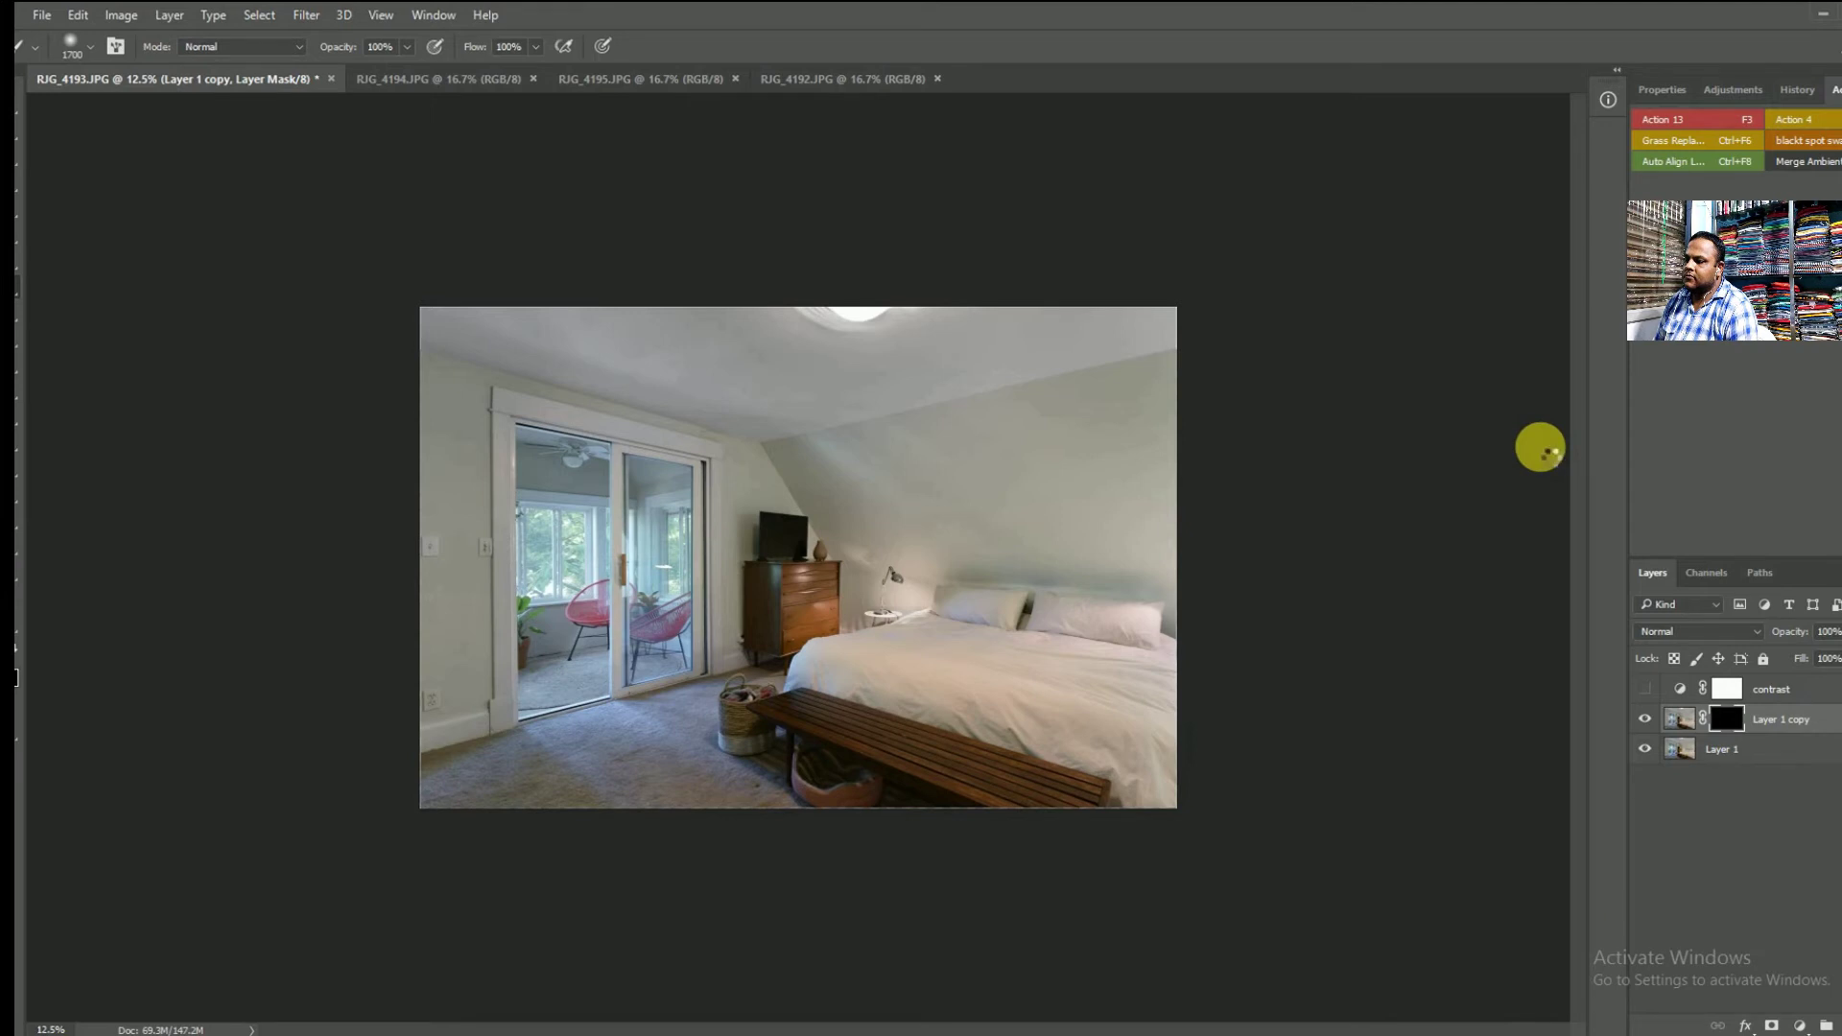
key("ctrl+shift+e")
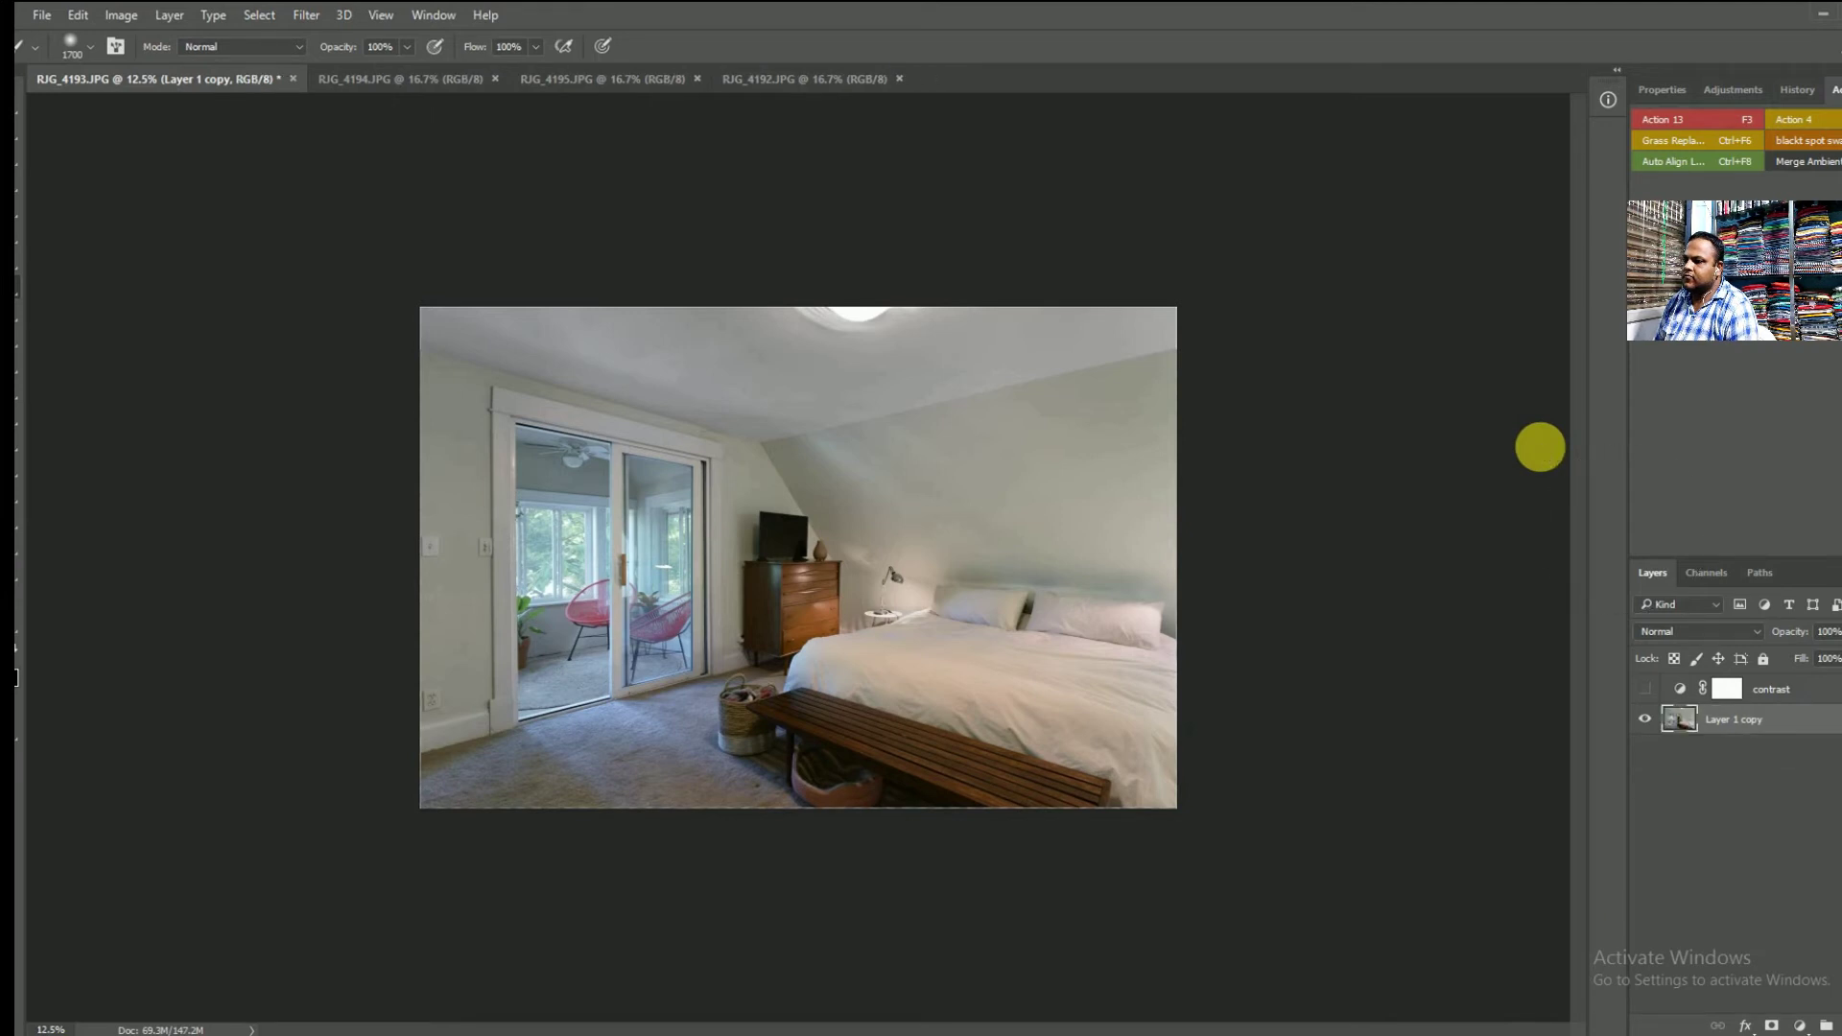
- Select the entire ceiling with the Polygonal Lasso, following its edges along the sloped wall and above the sliding door and closing outside the image
key("z")
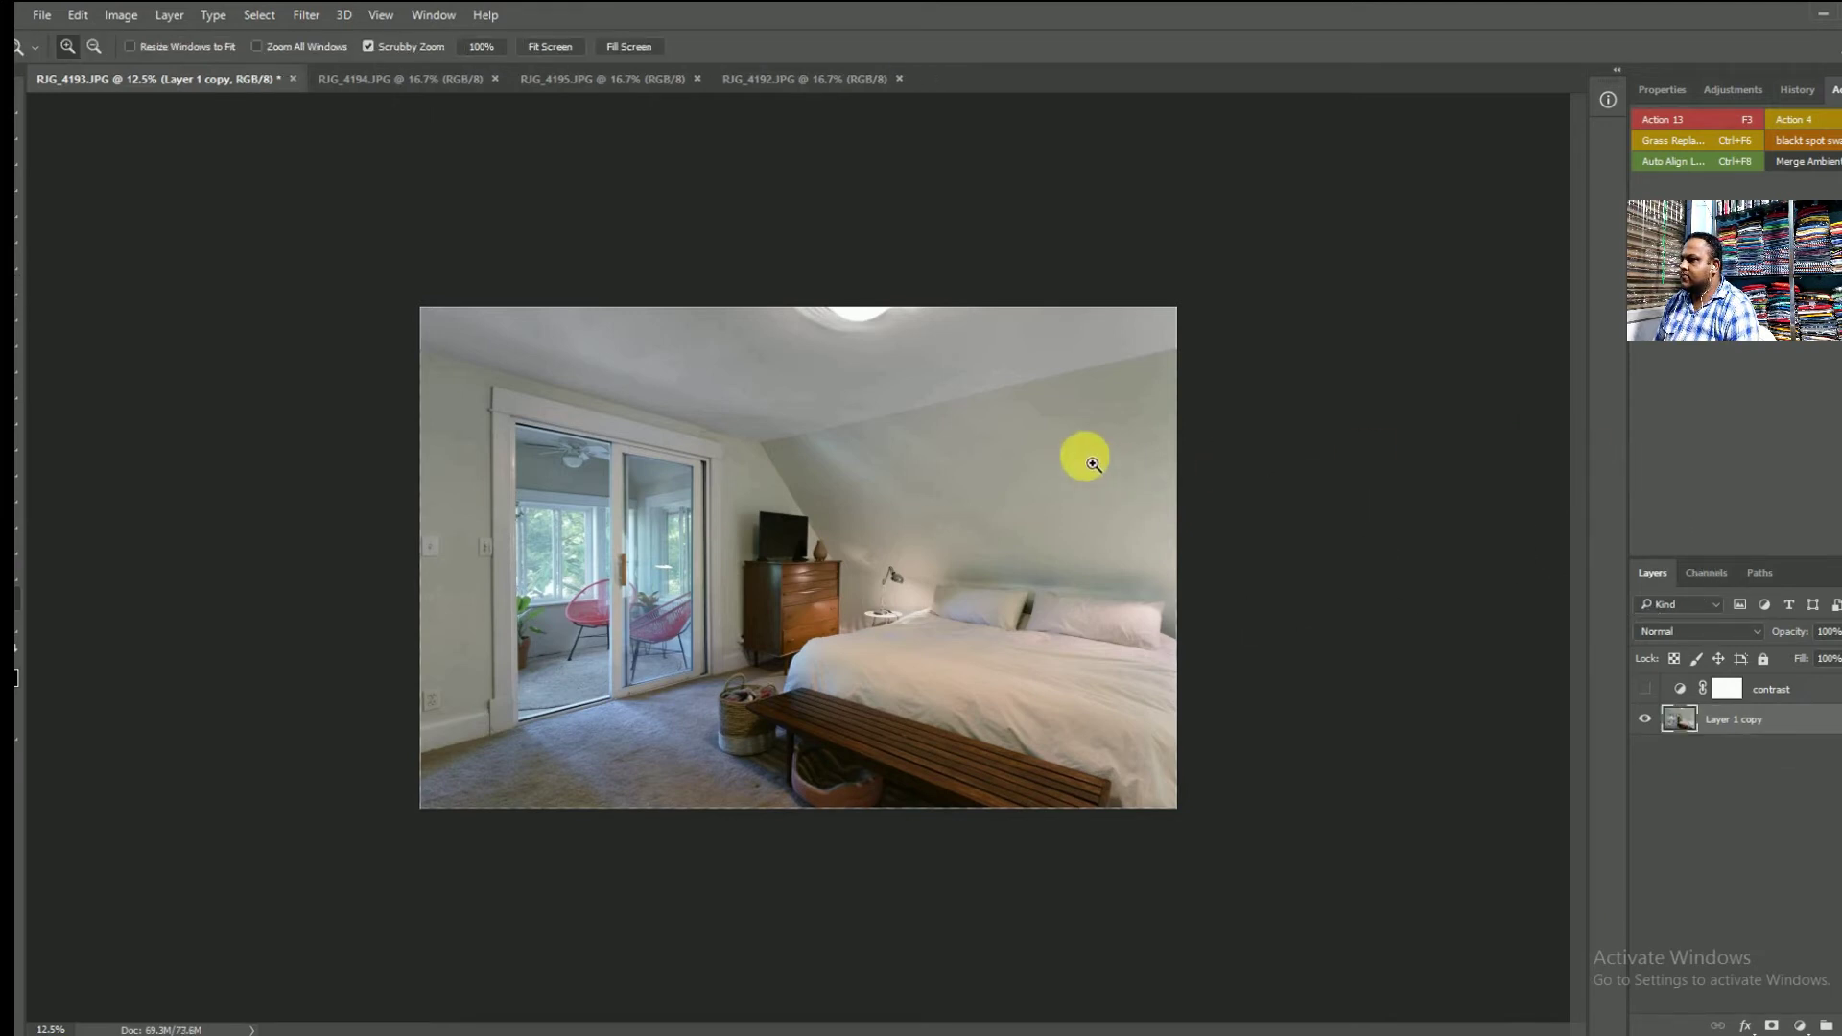
mouse_move(1040, 400)
left_mouse_down()
mouse_move(1186, 348)
mouse_move(691, 609)
left_mouse_up()
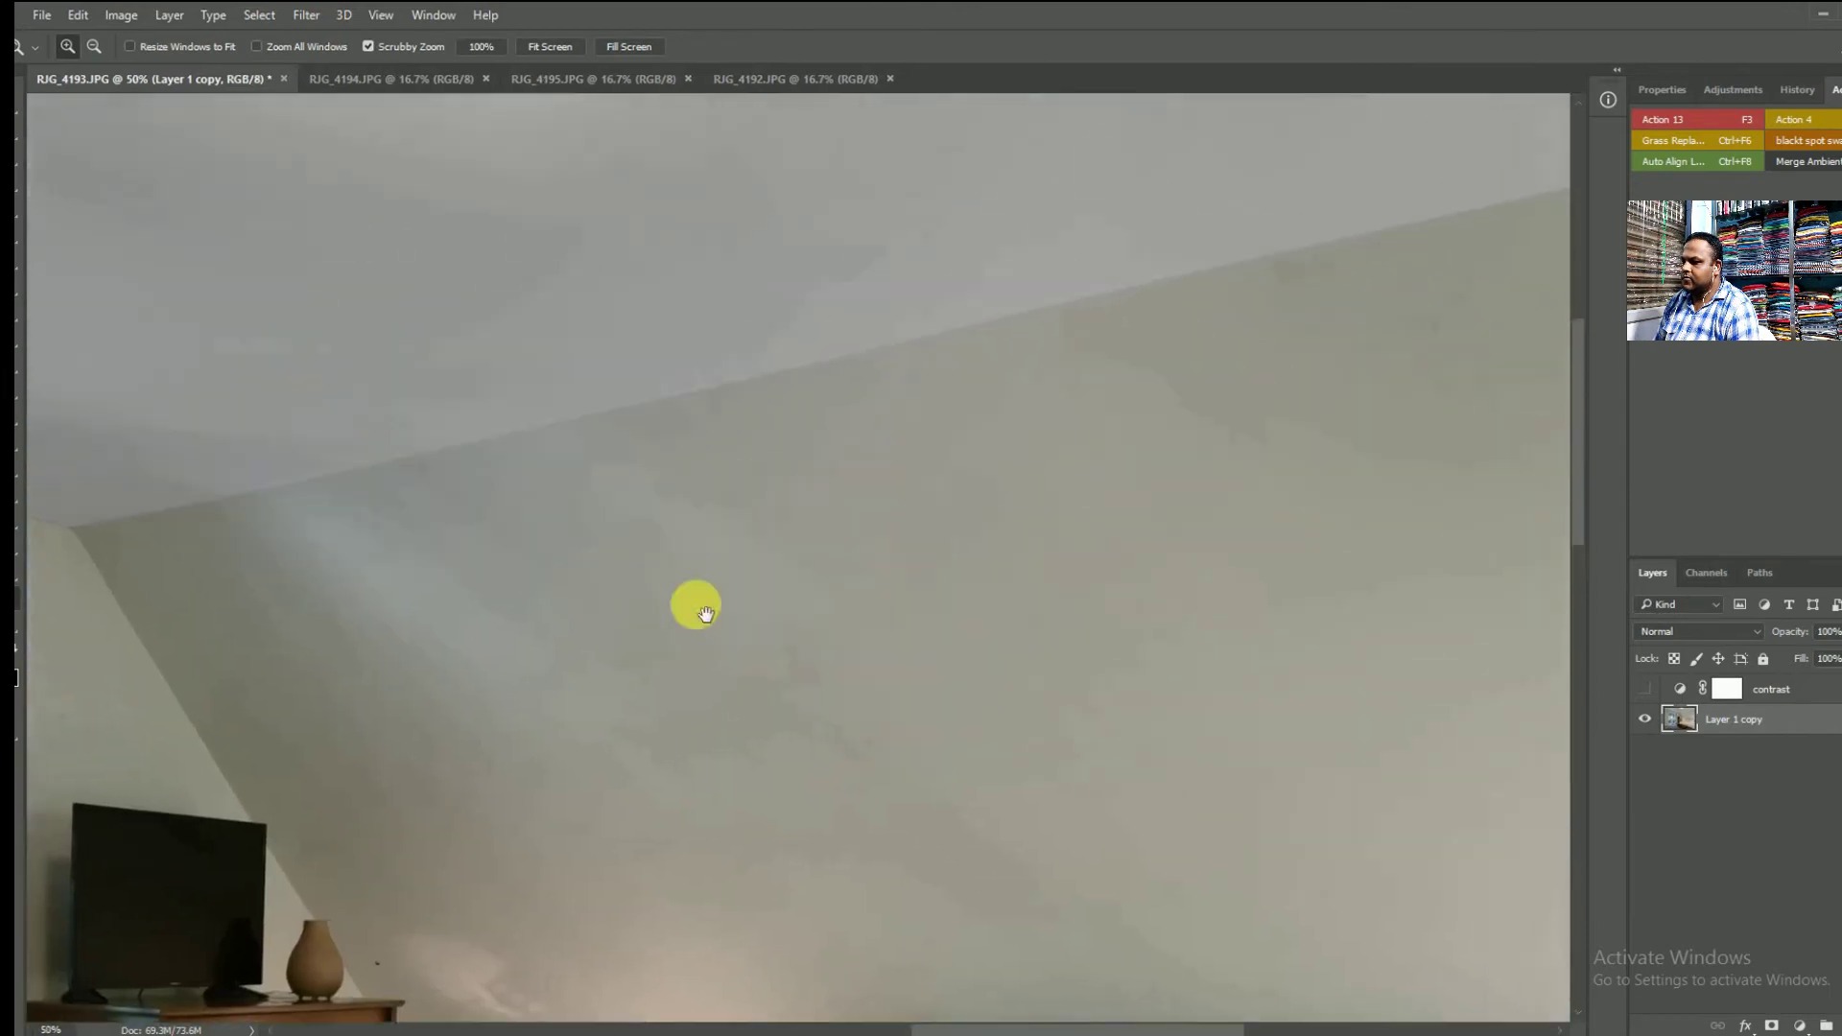
key("l")
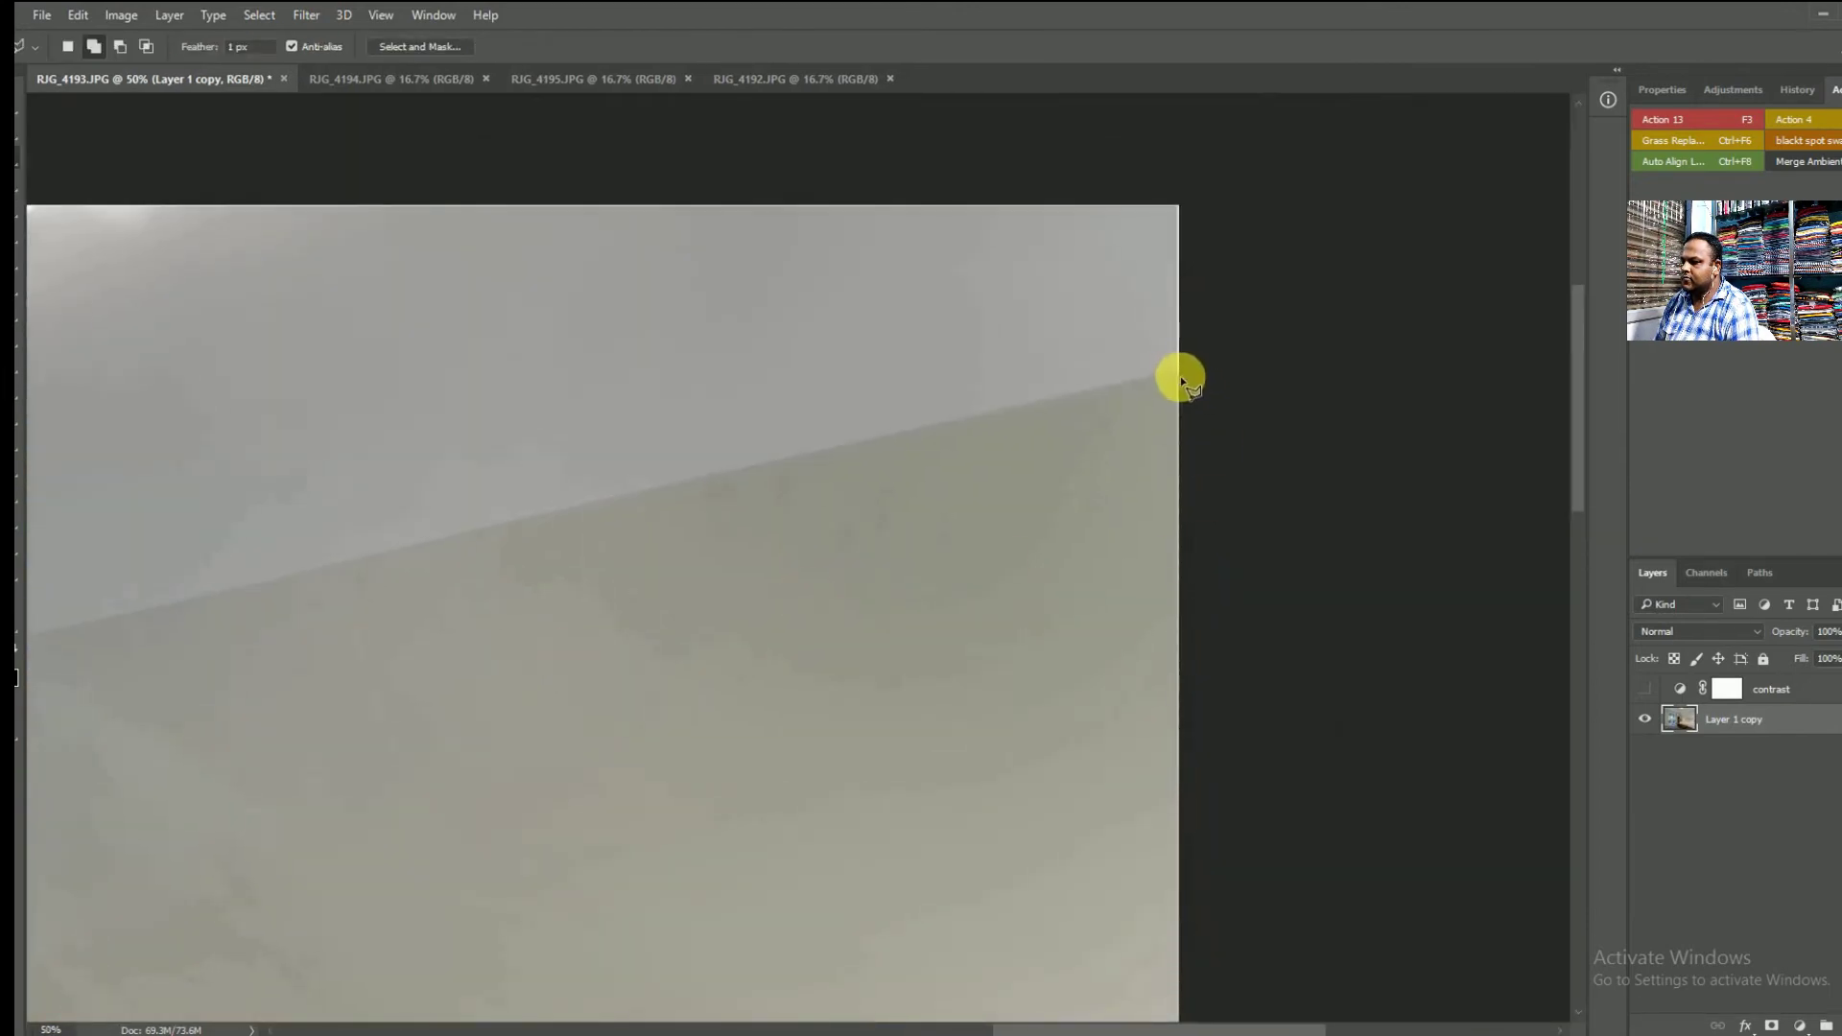
left_click(1175, 376)
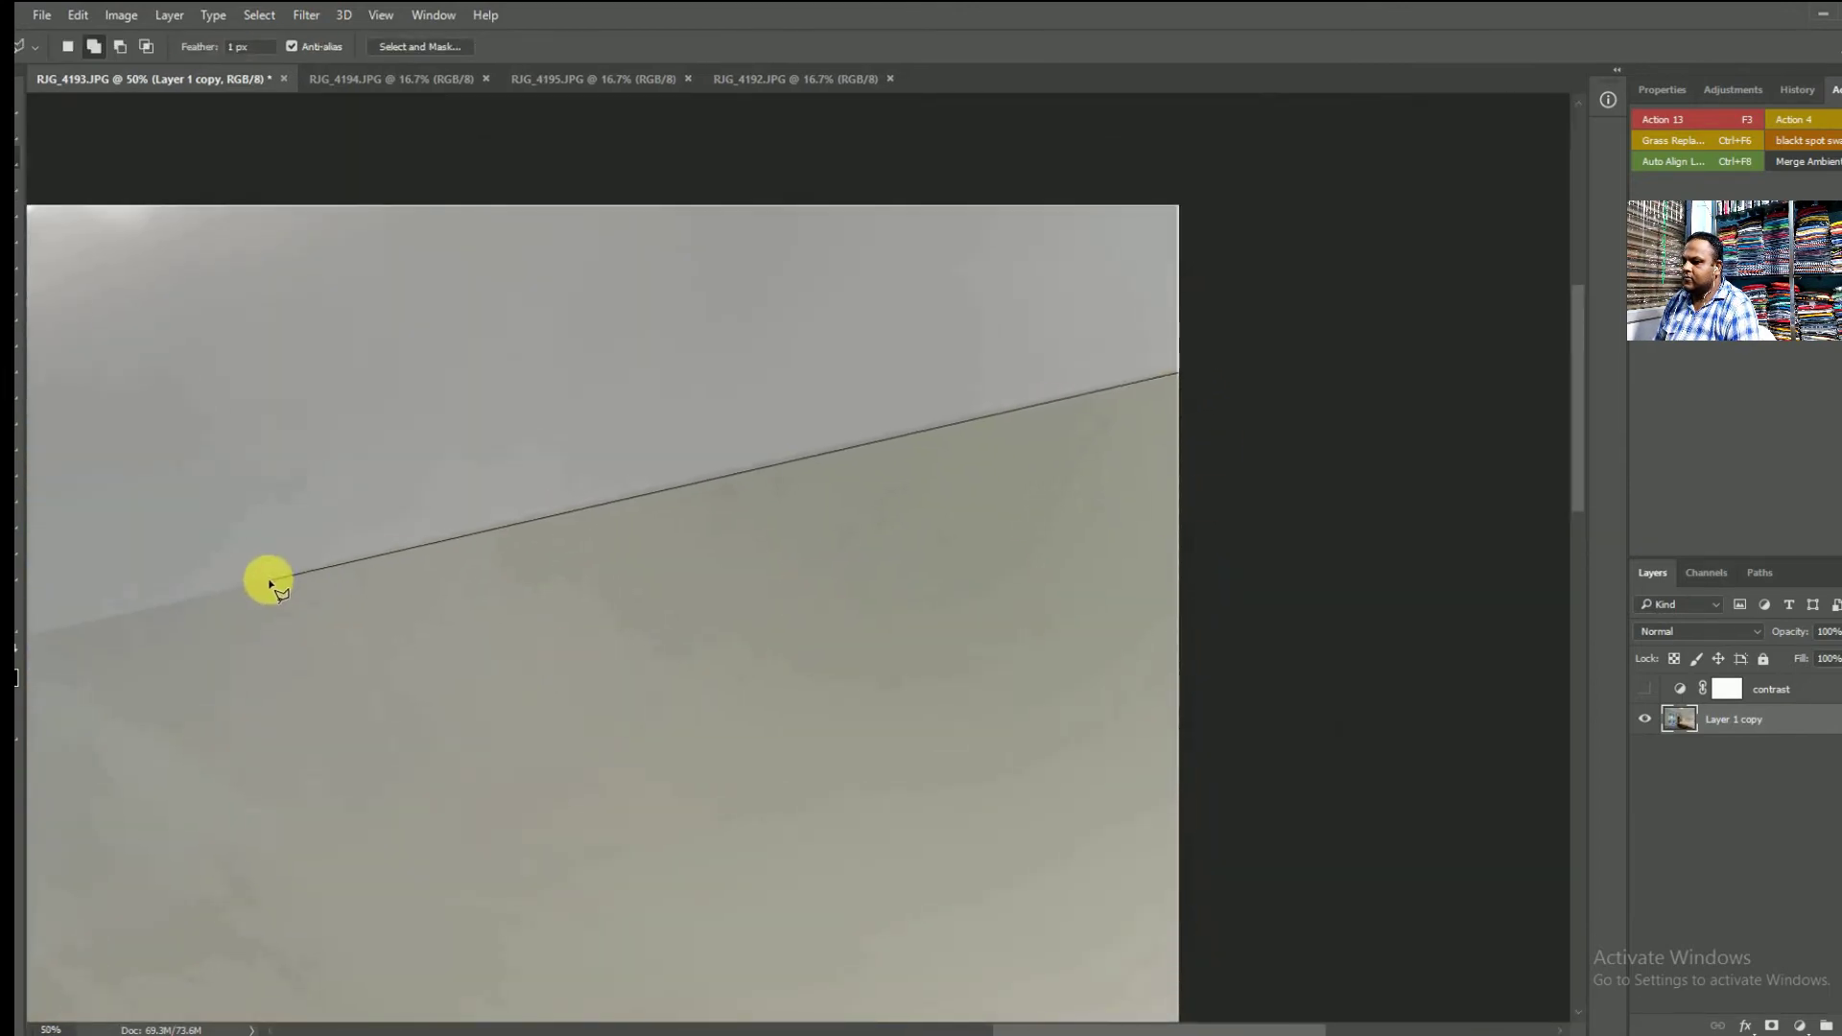
left_click_drag(250, 584, 1238, 432)
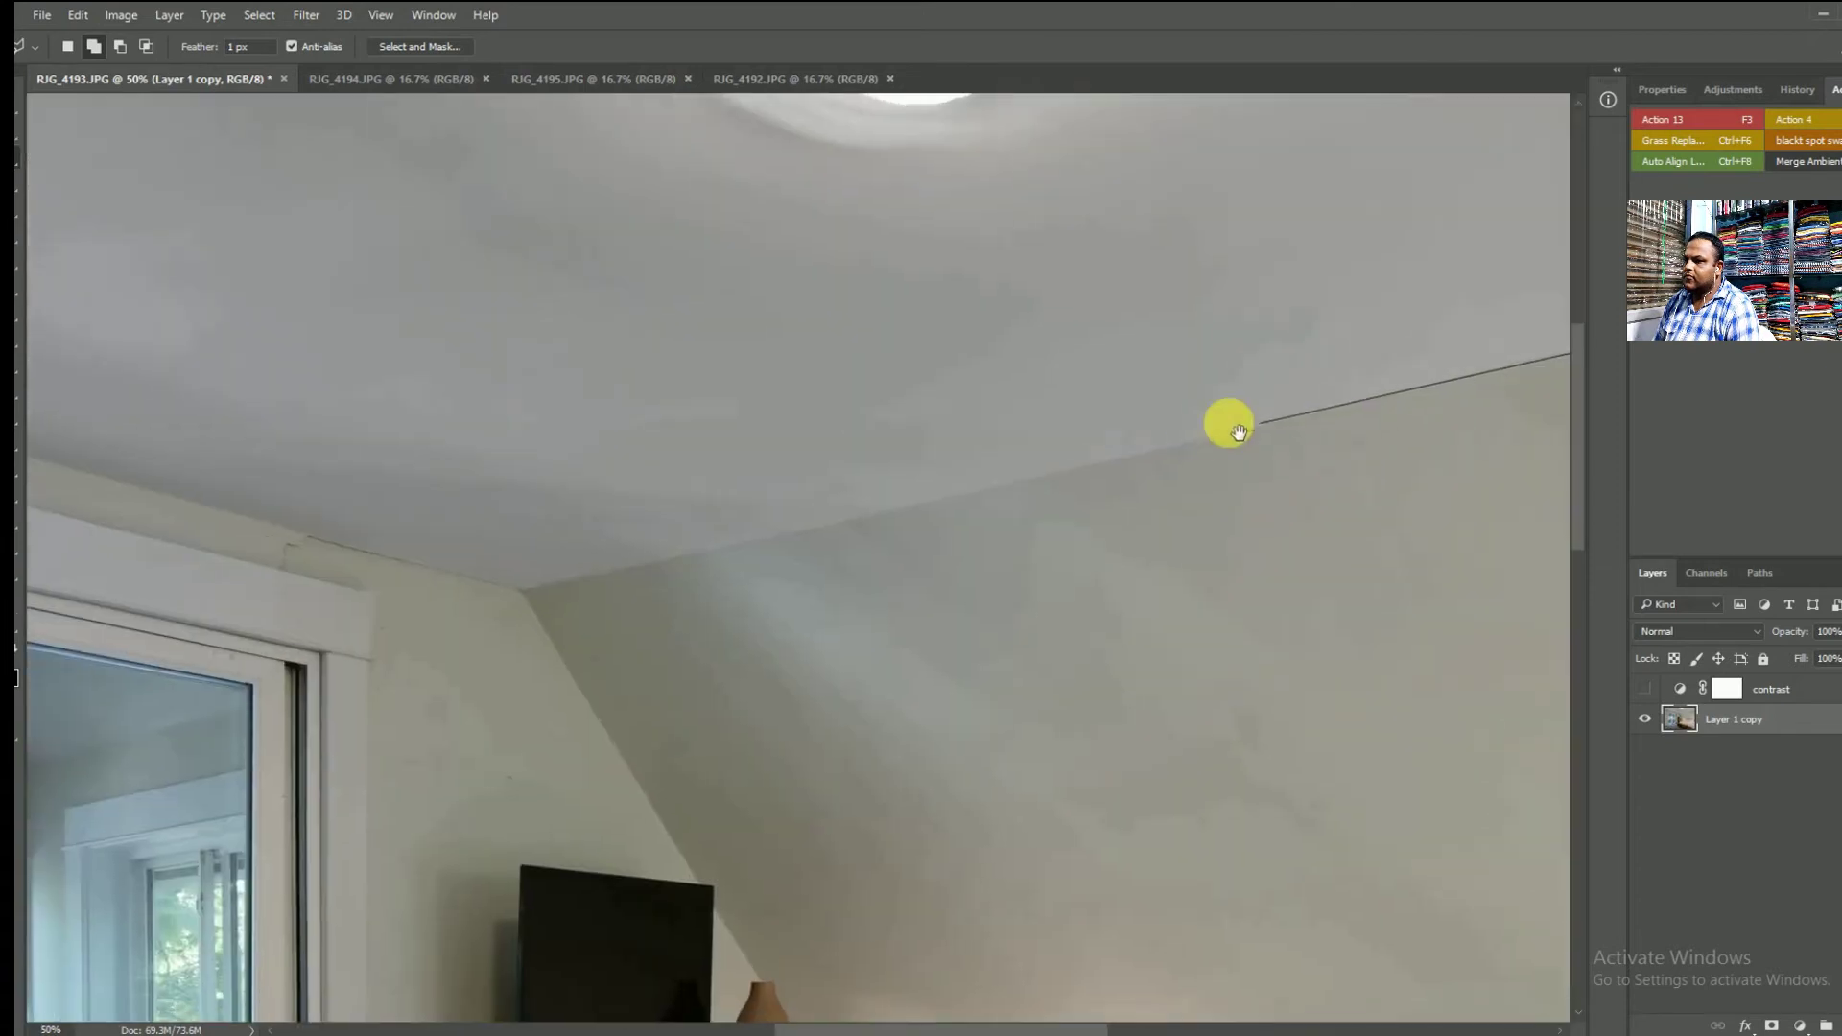
left_click(522, 596)
left_click_drag(489, 576, 1374, 820)
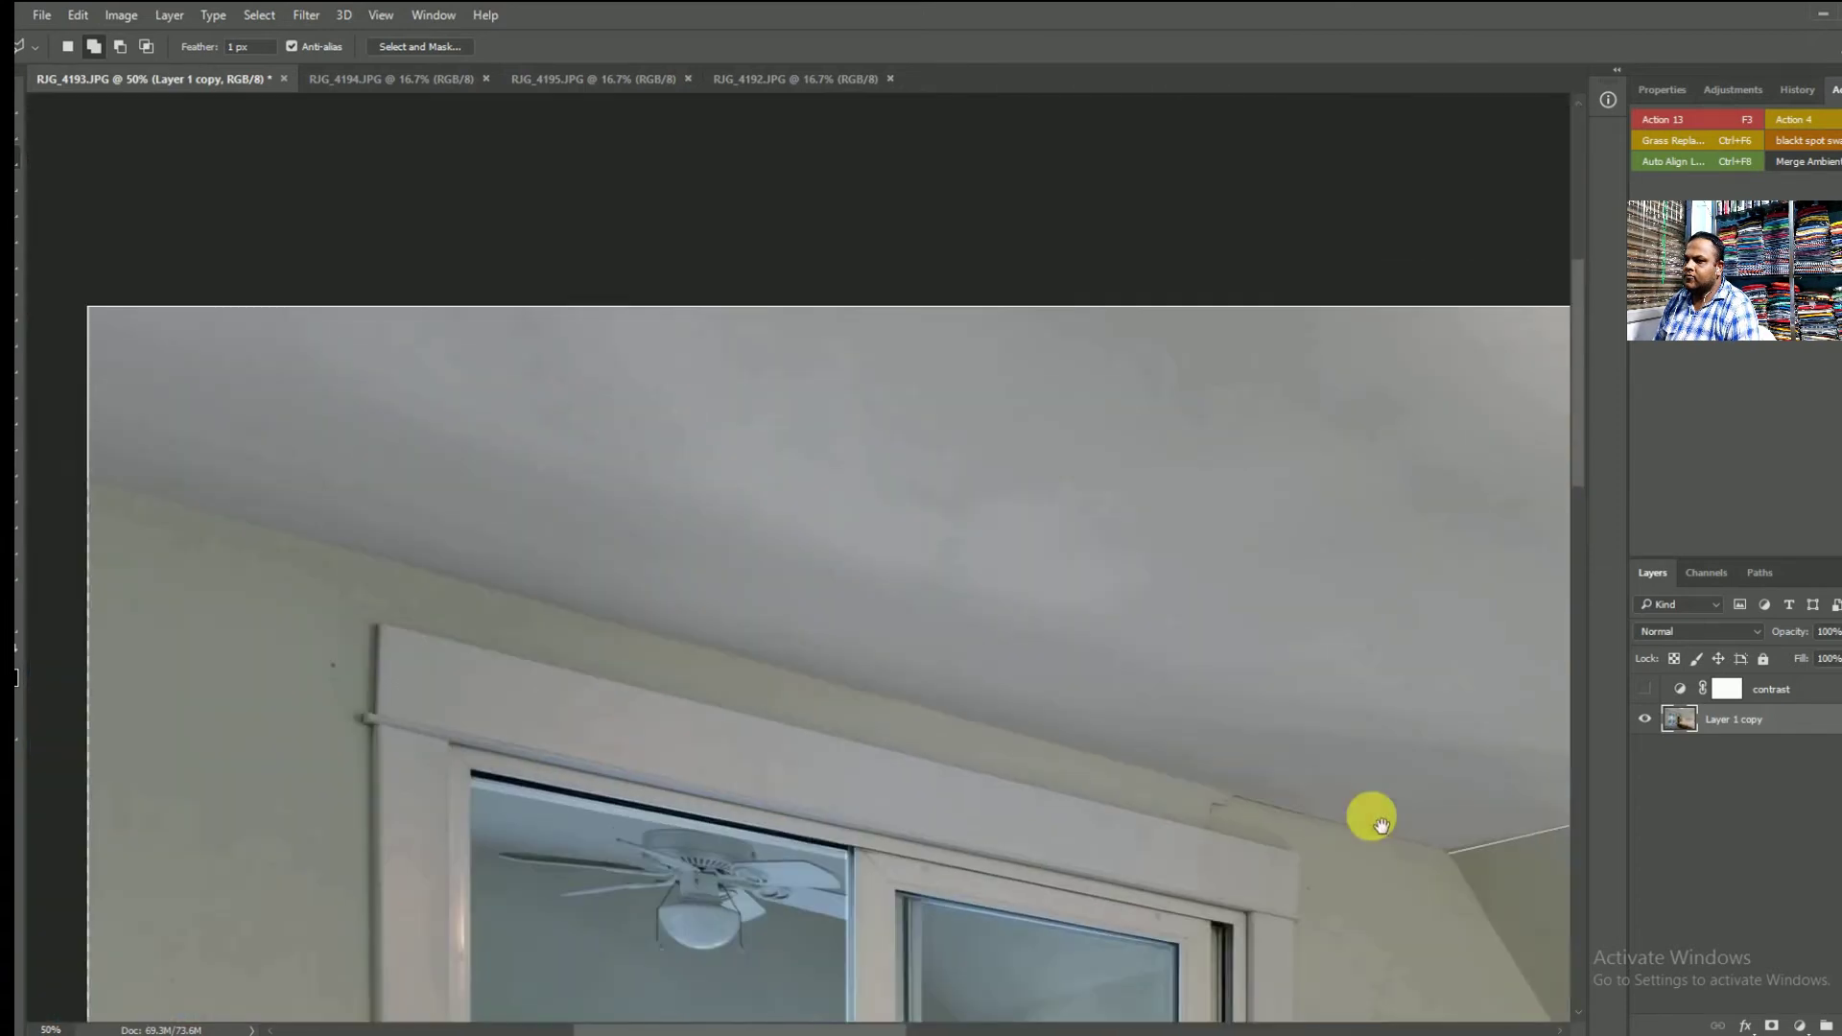
left_click(452, 576)
left_click_drag(902, 654, 1090, 719)
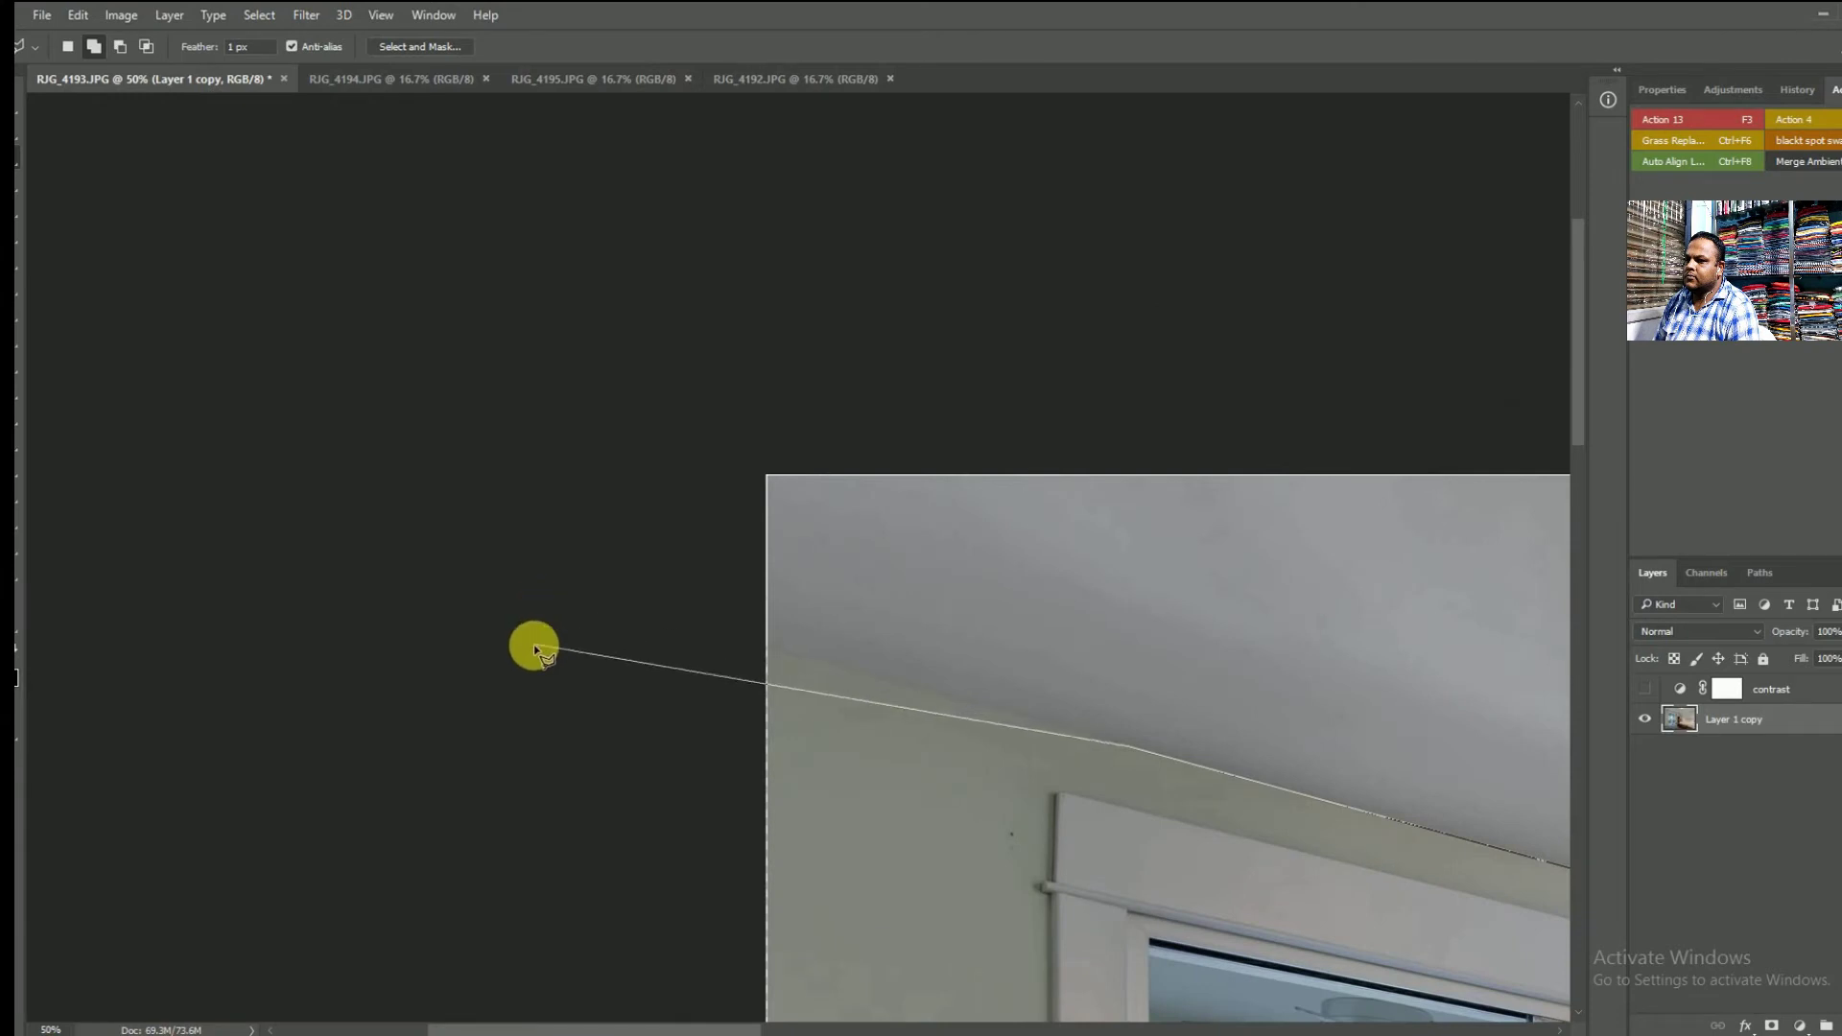
left_click(561, 602)
left_click(611, 398)
left_click(1001, 305)
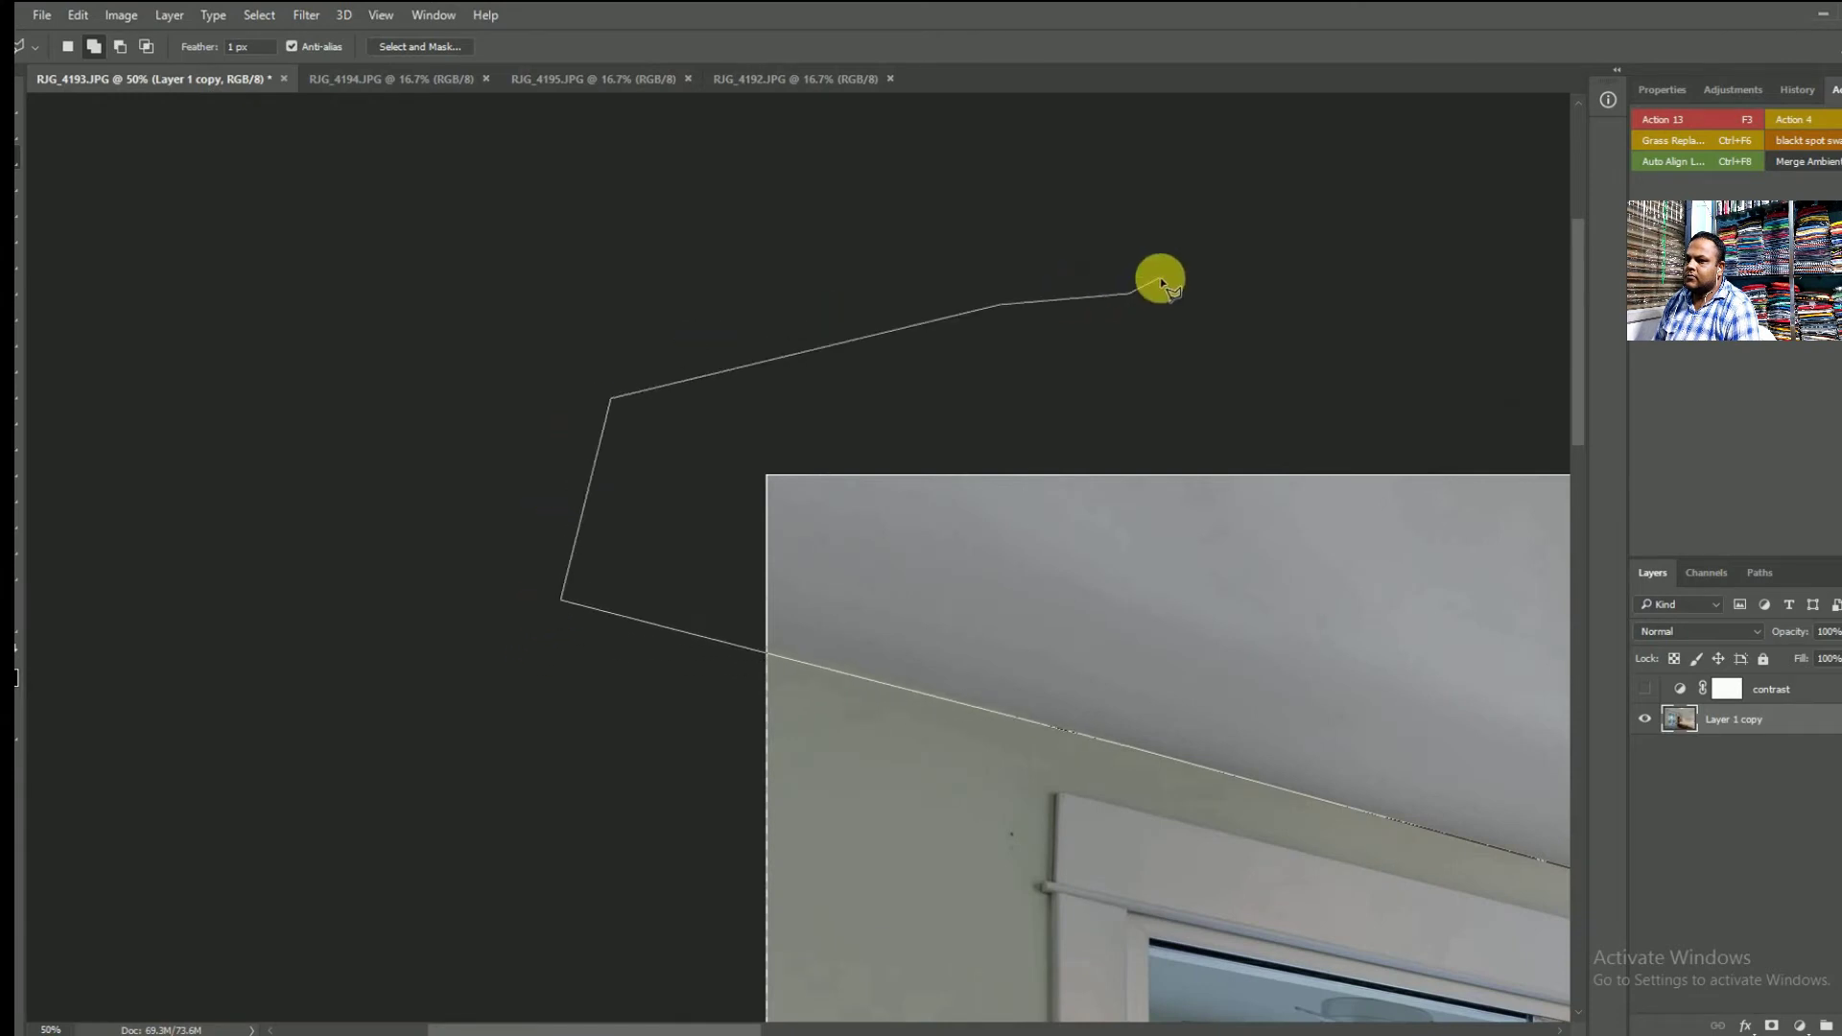
scroll(1180, 264, "down", 4)
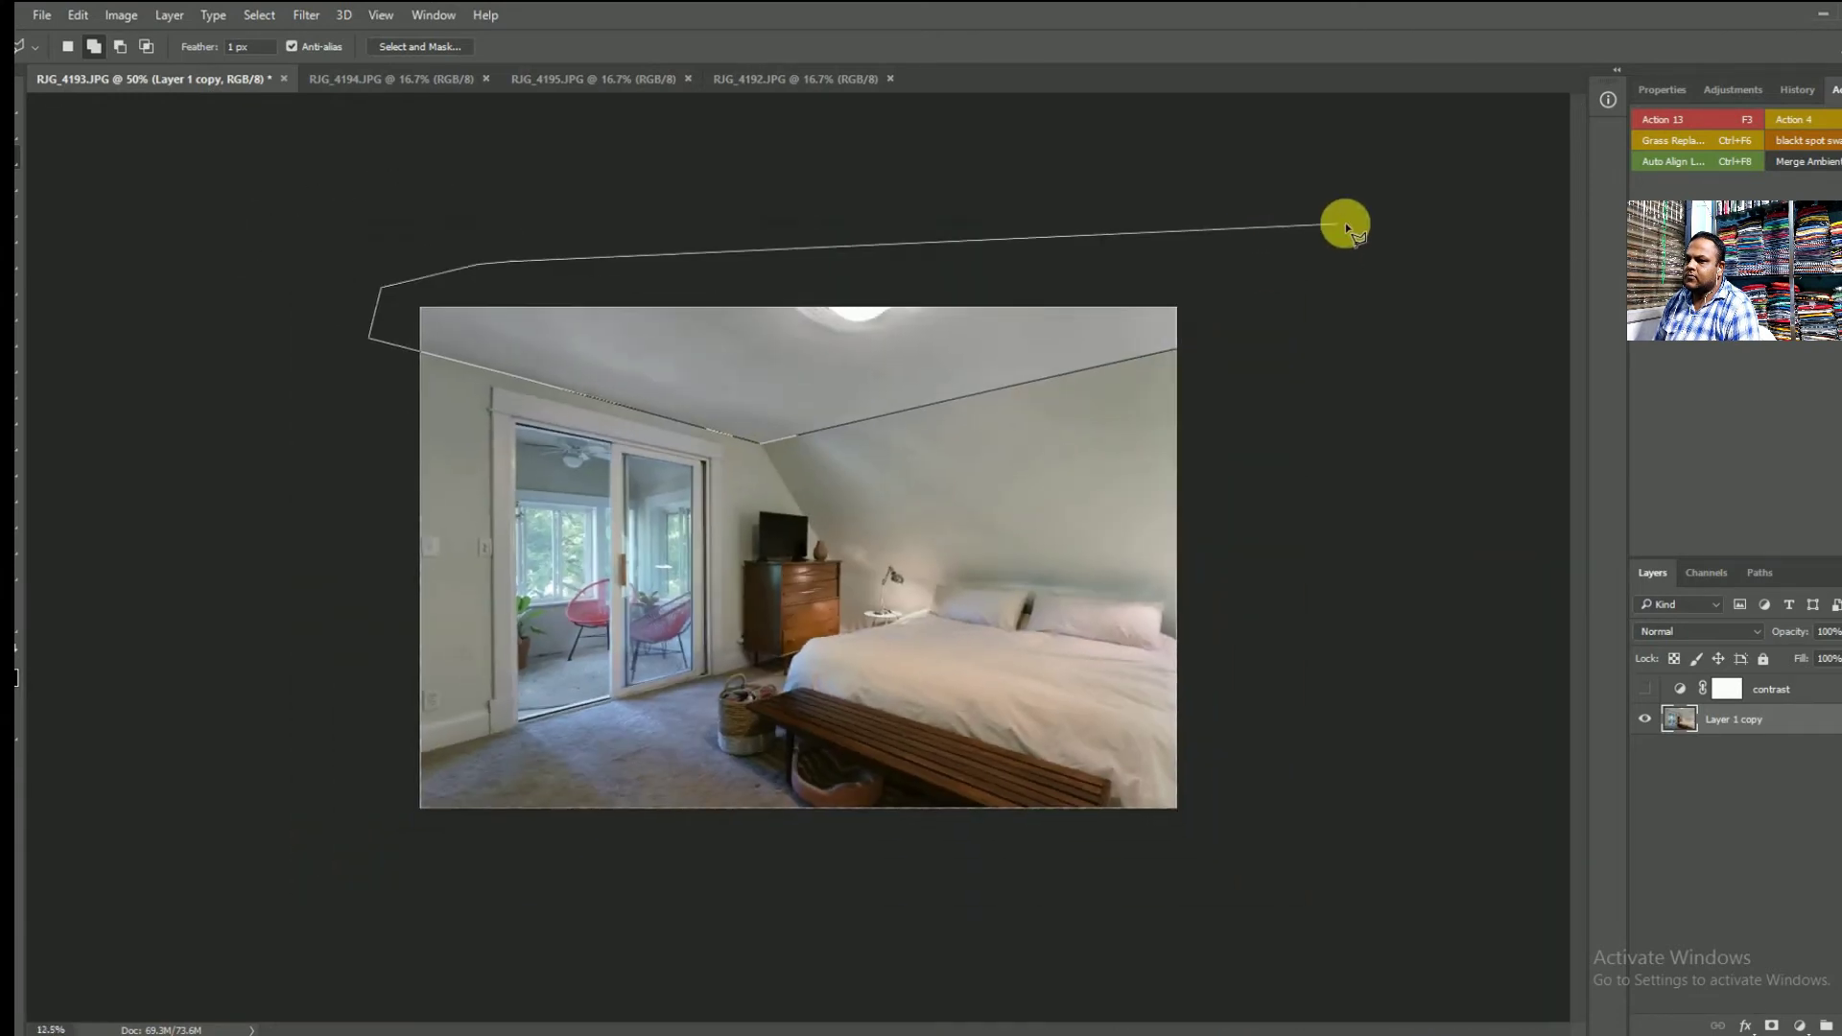
double_click(1341, 223)
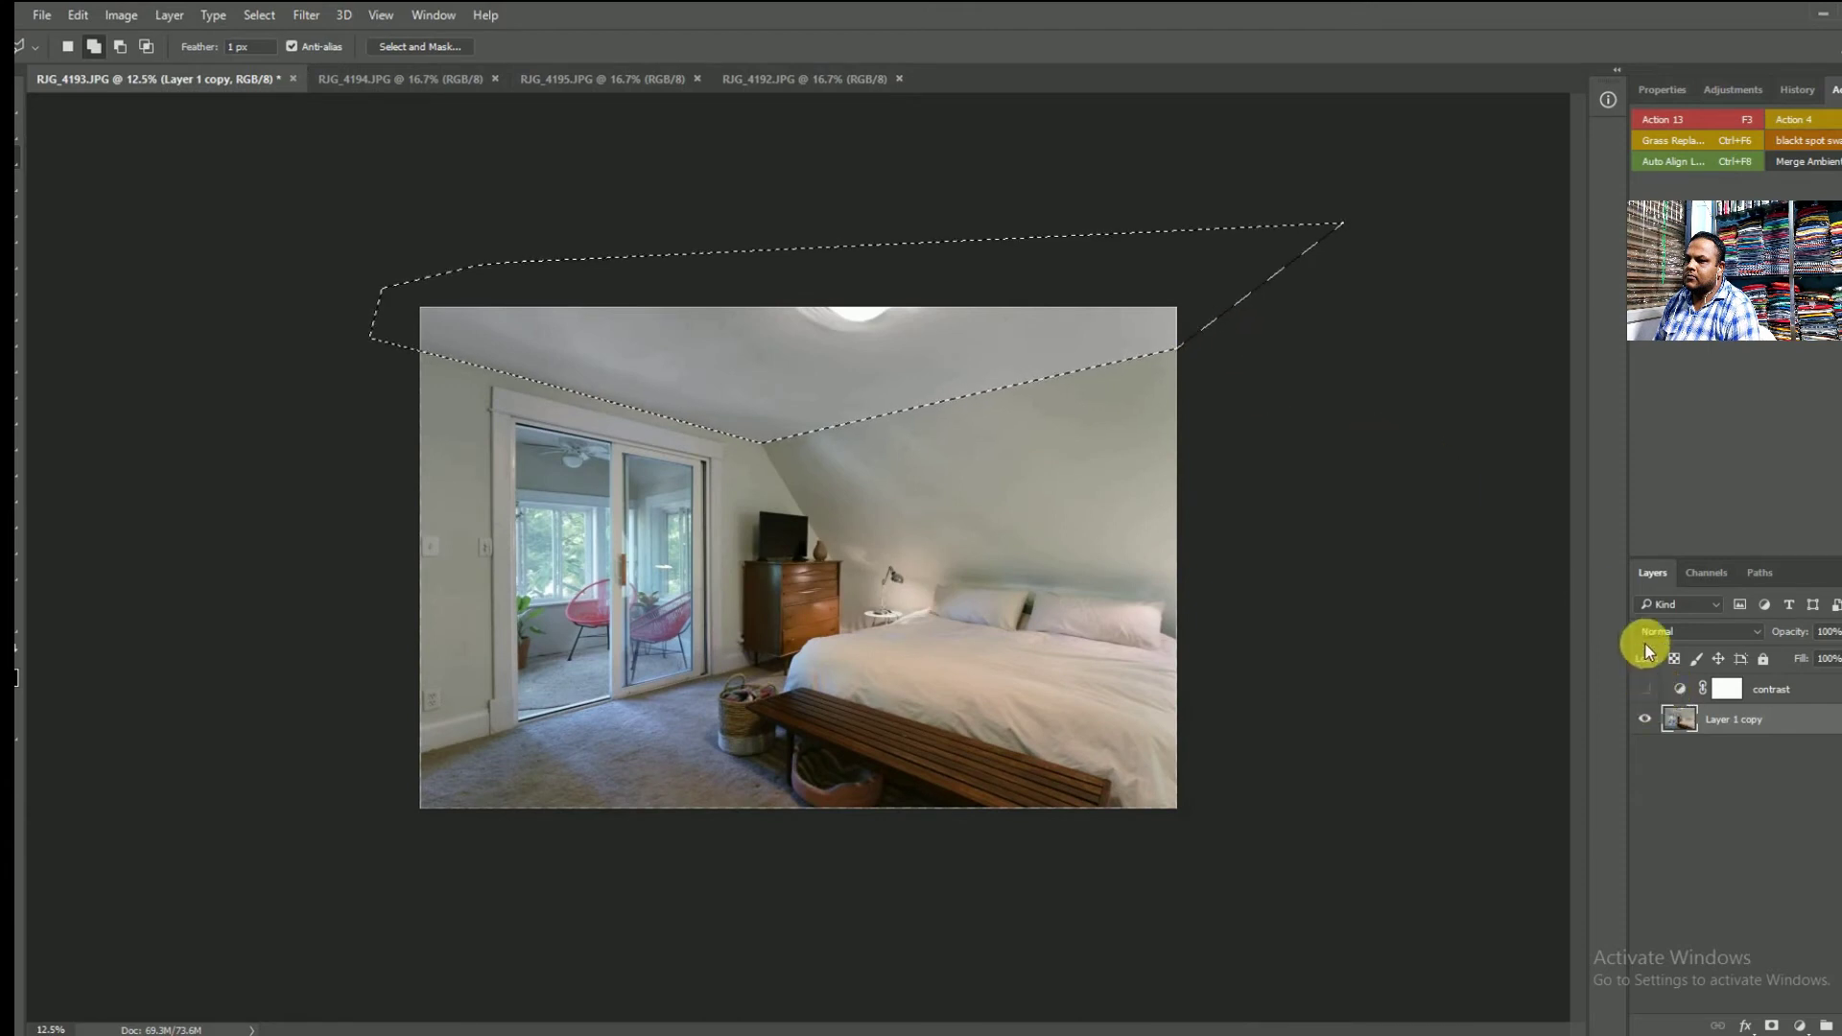
- Duplicate the layer, brighten the selected ceiling using Replace Color with Lightness +27, and deselect
key("ctrl+j")
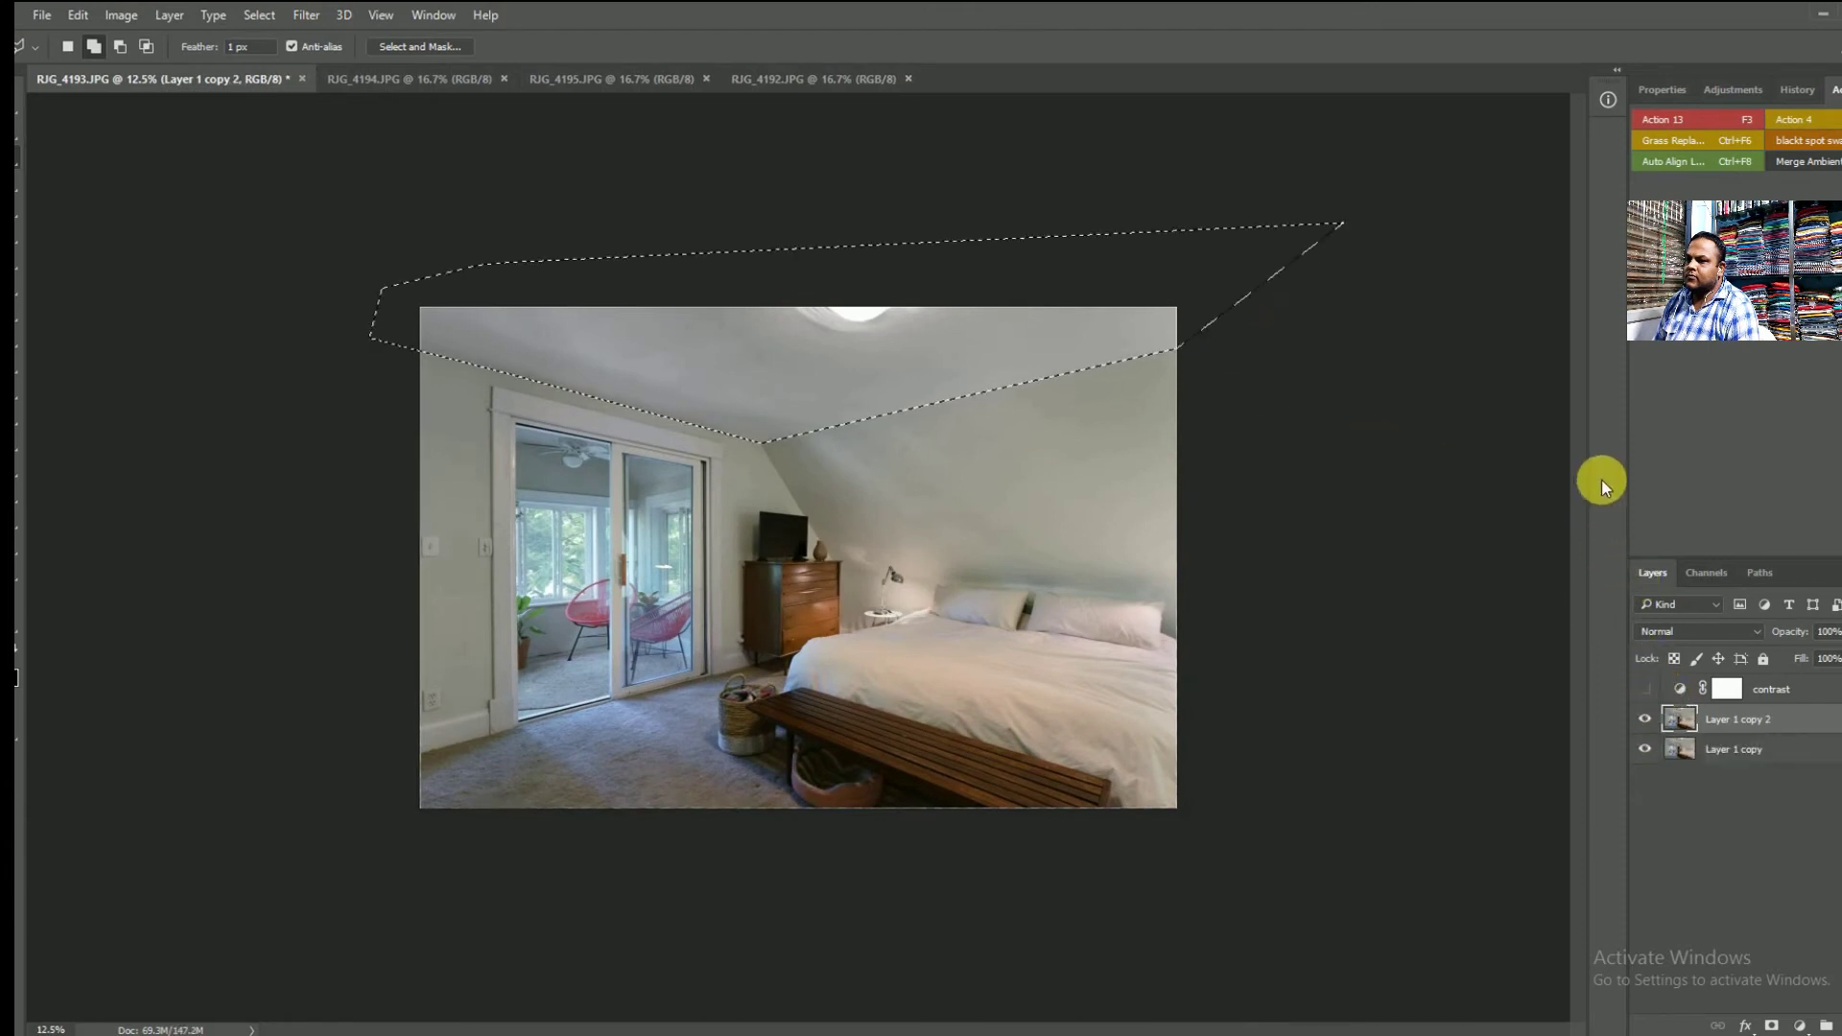
left_click(127, 17)
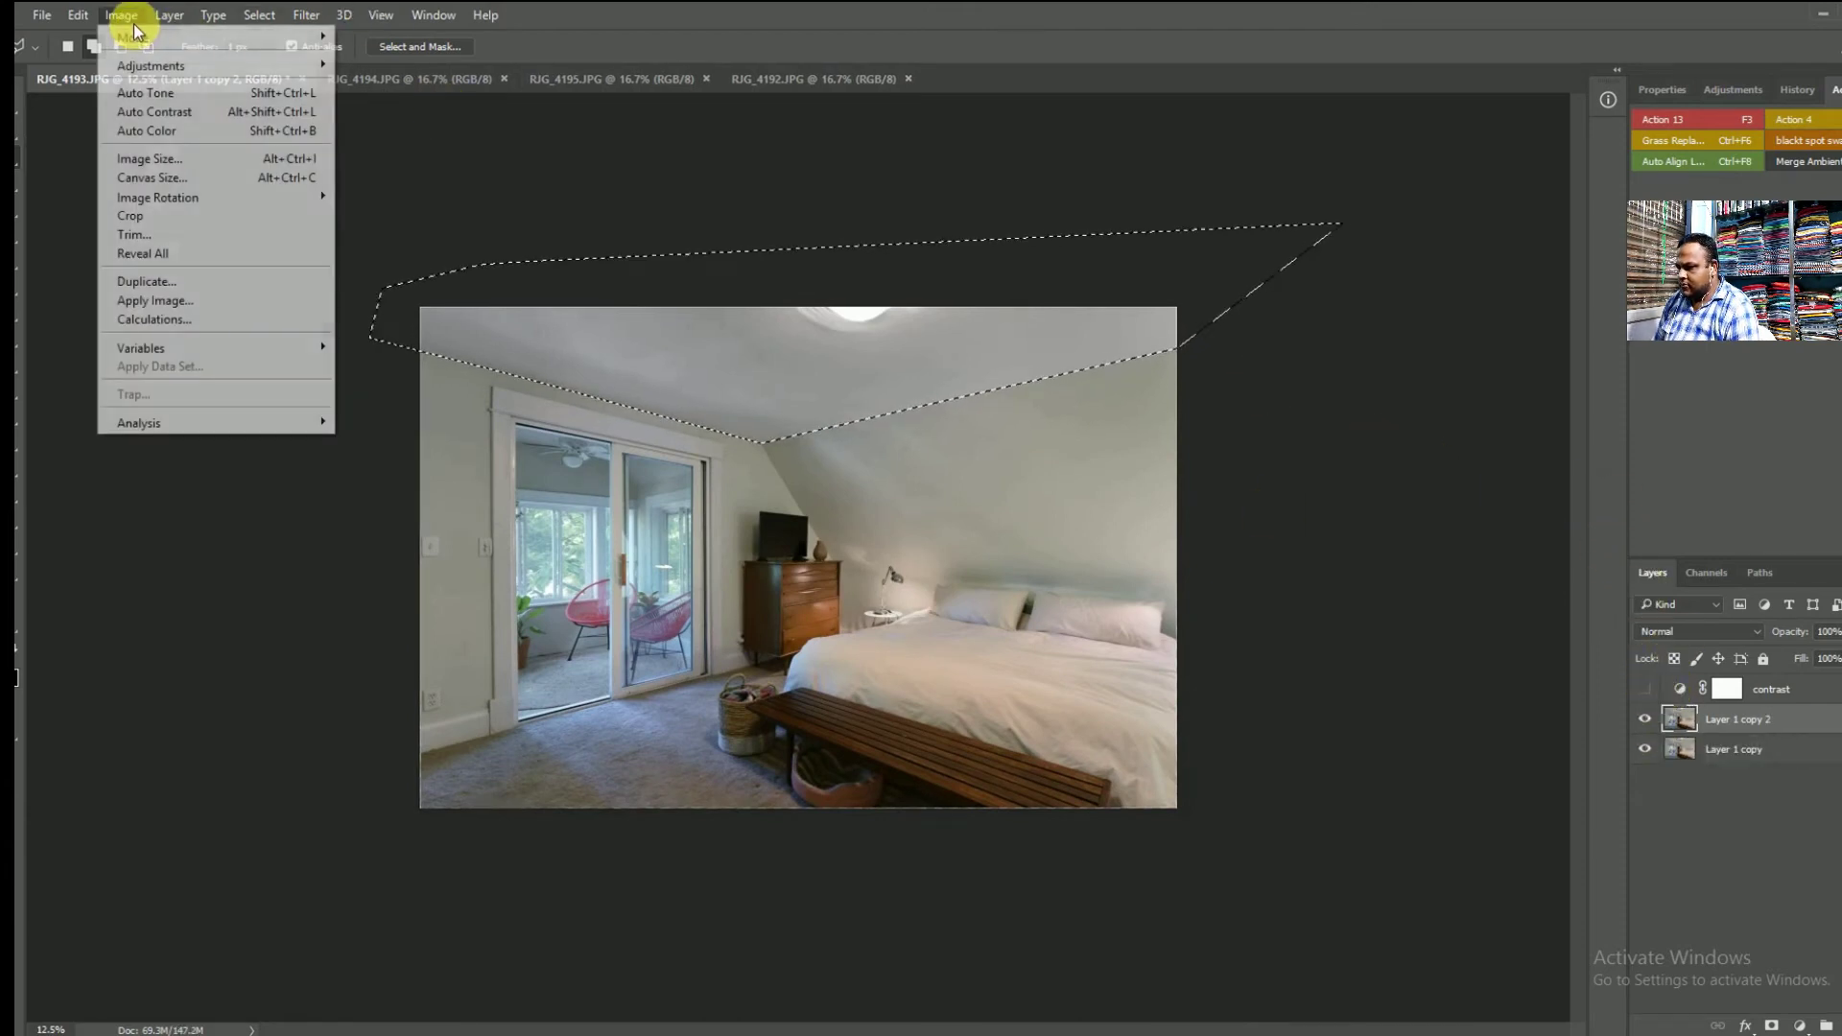
mouse_move(139, 63)
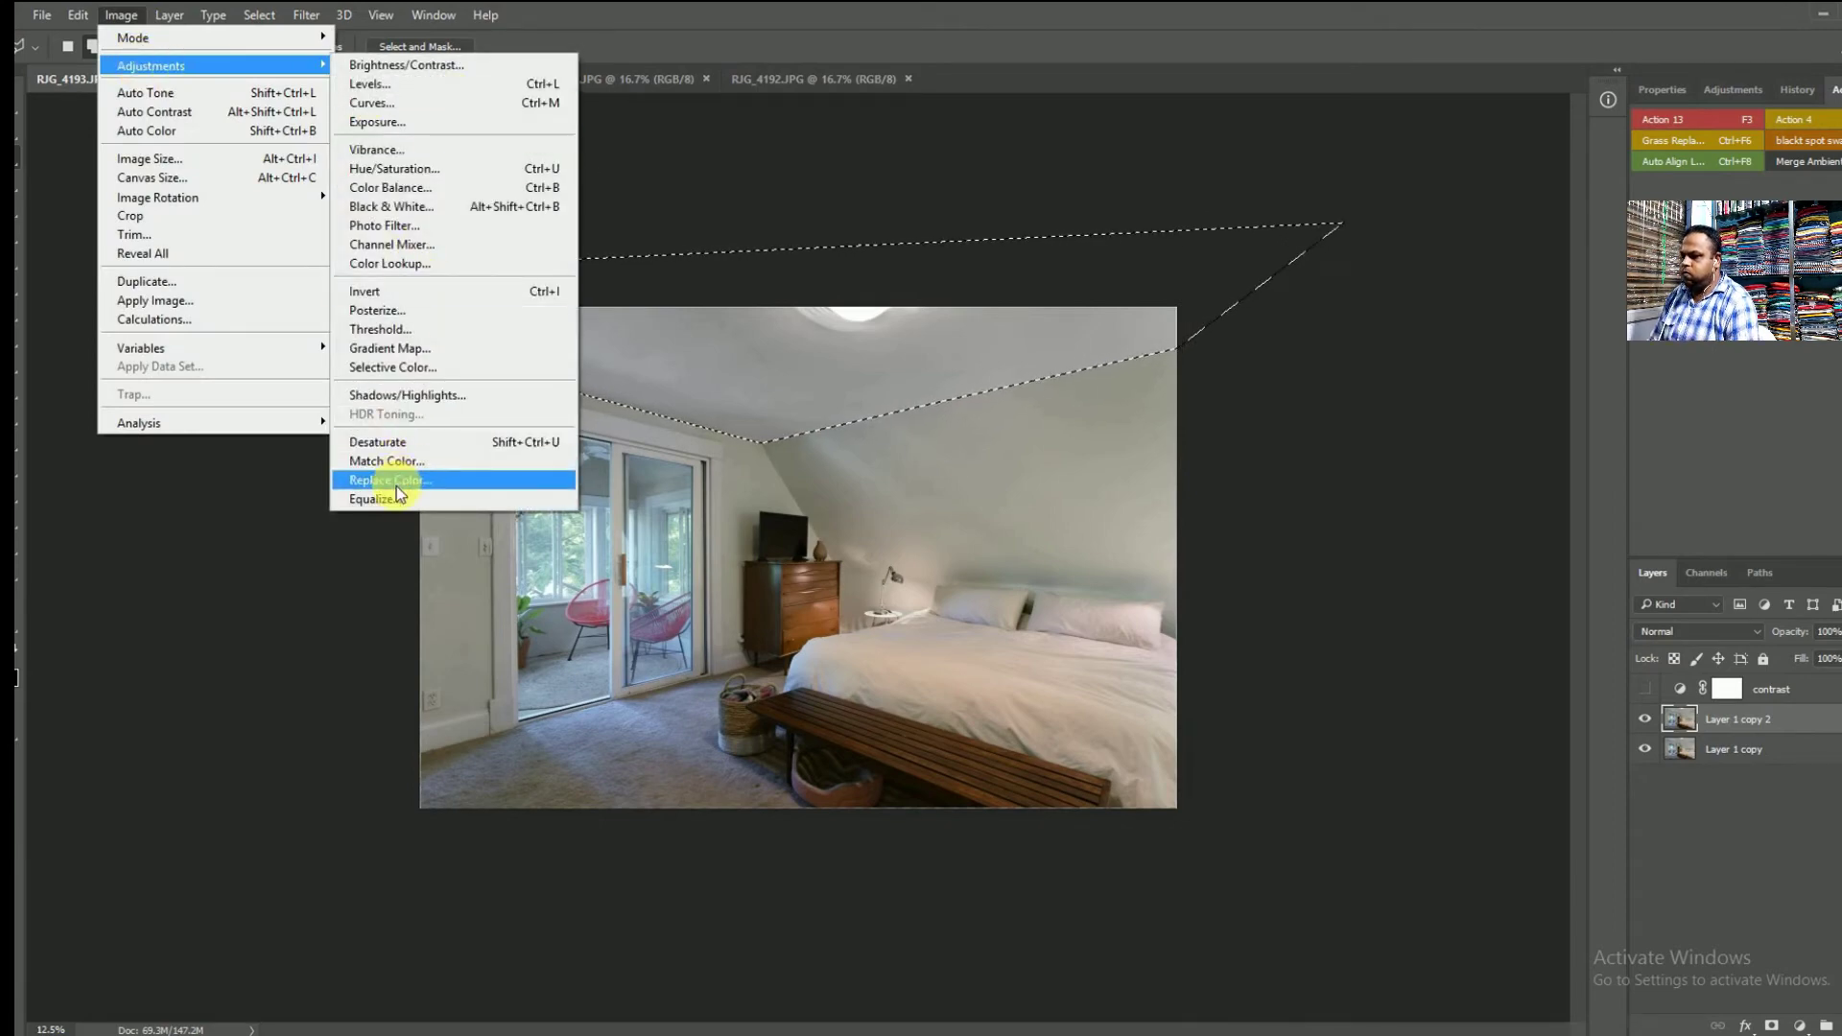
left_click(388, 480)
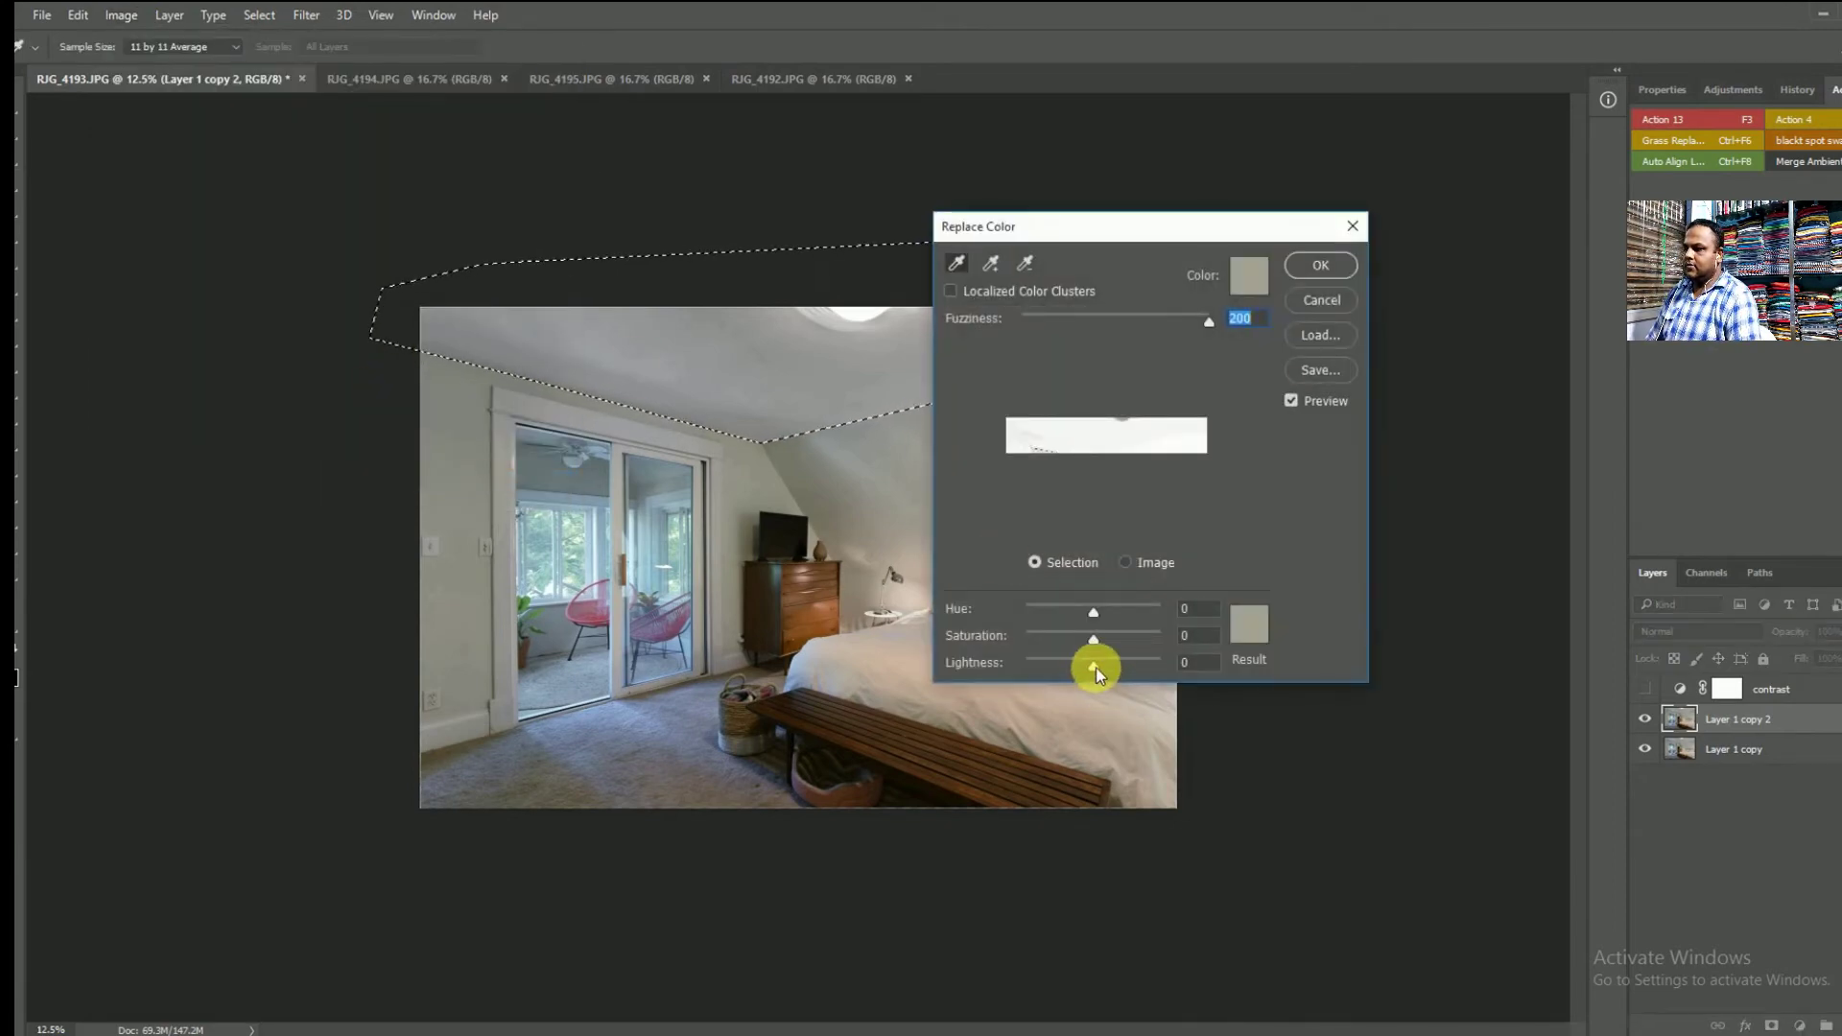
left_click_drag(1097, 672, 1116, 673)
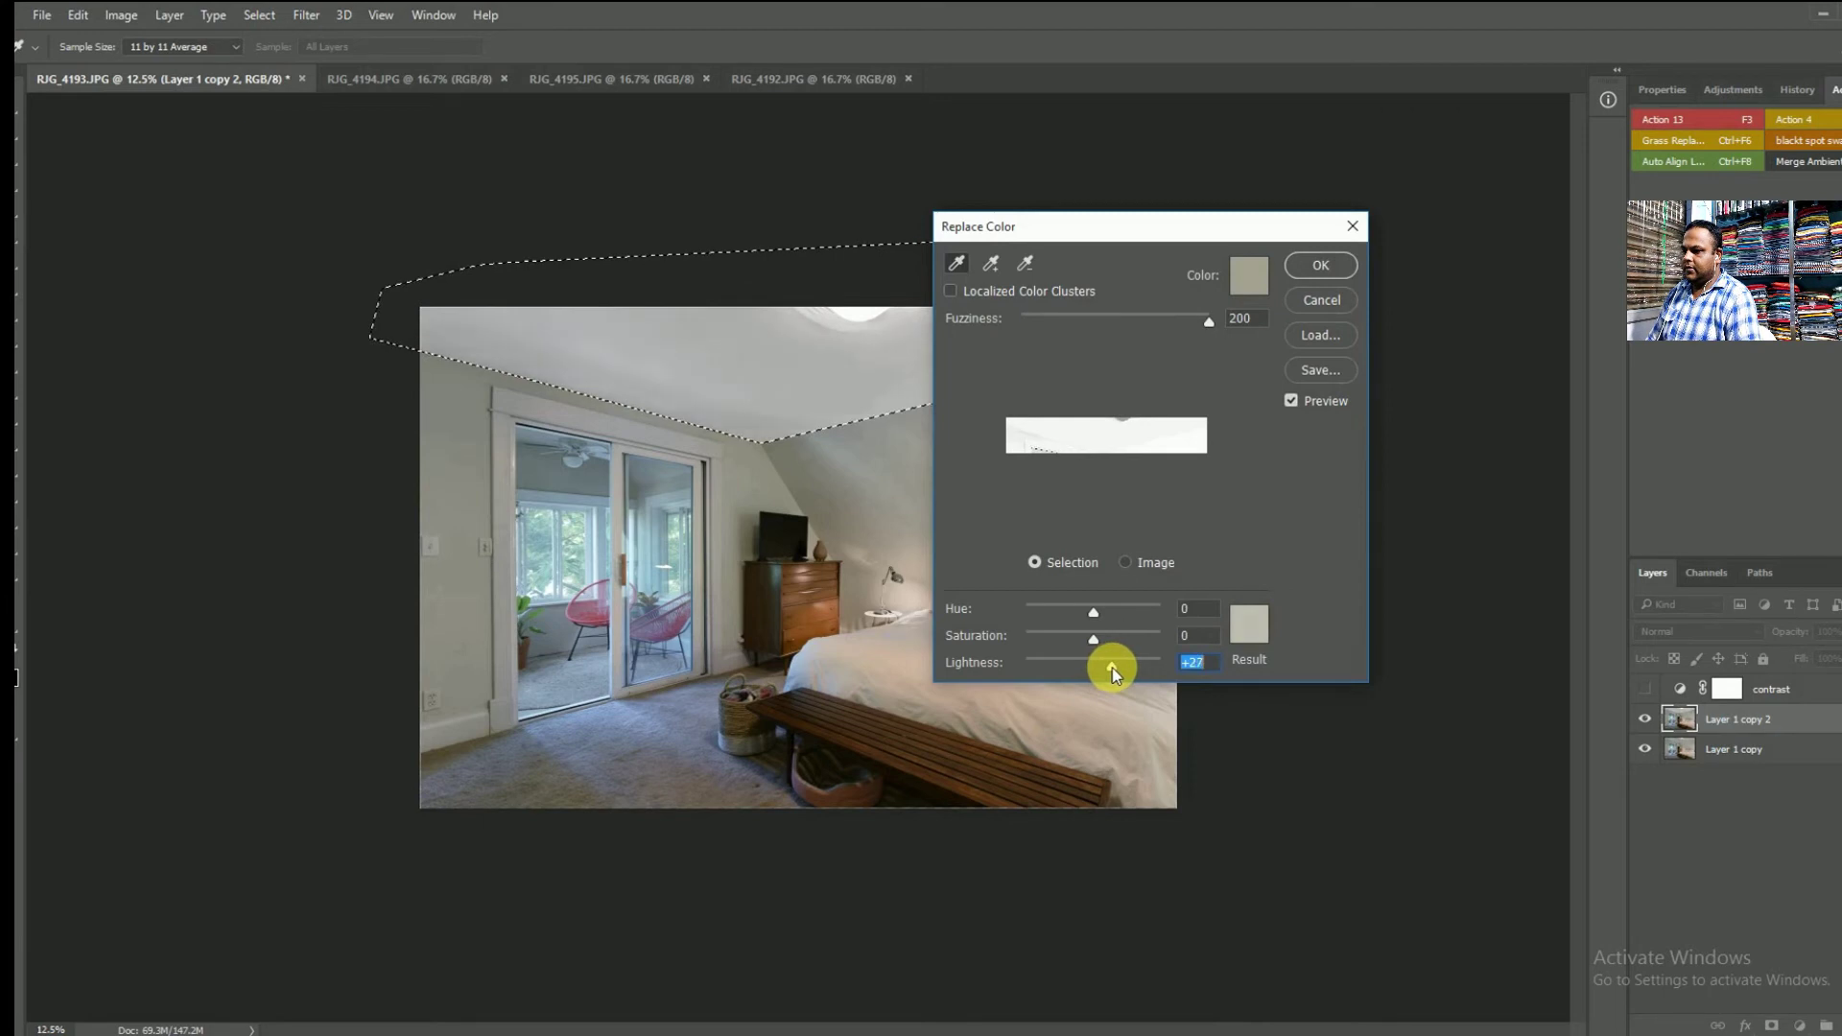
left_click(1324, 268)
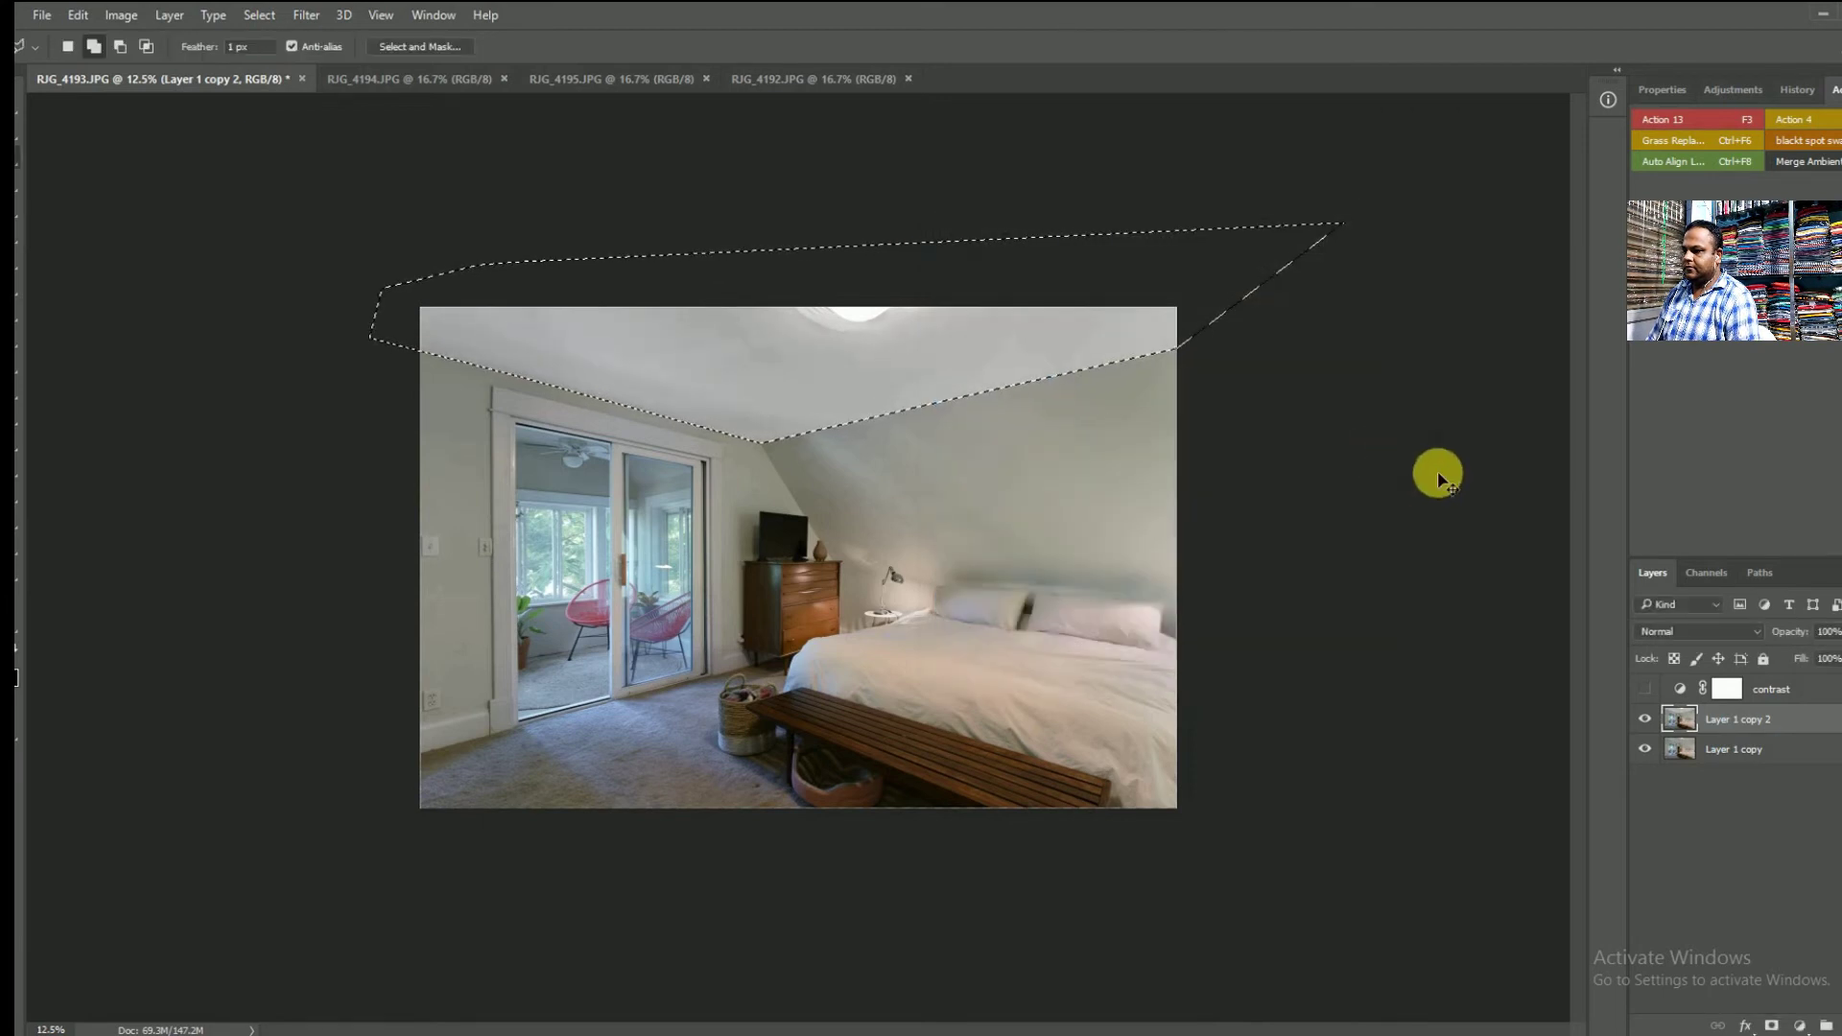
key("ctrl+d")
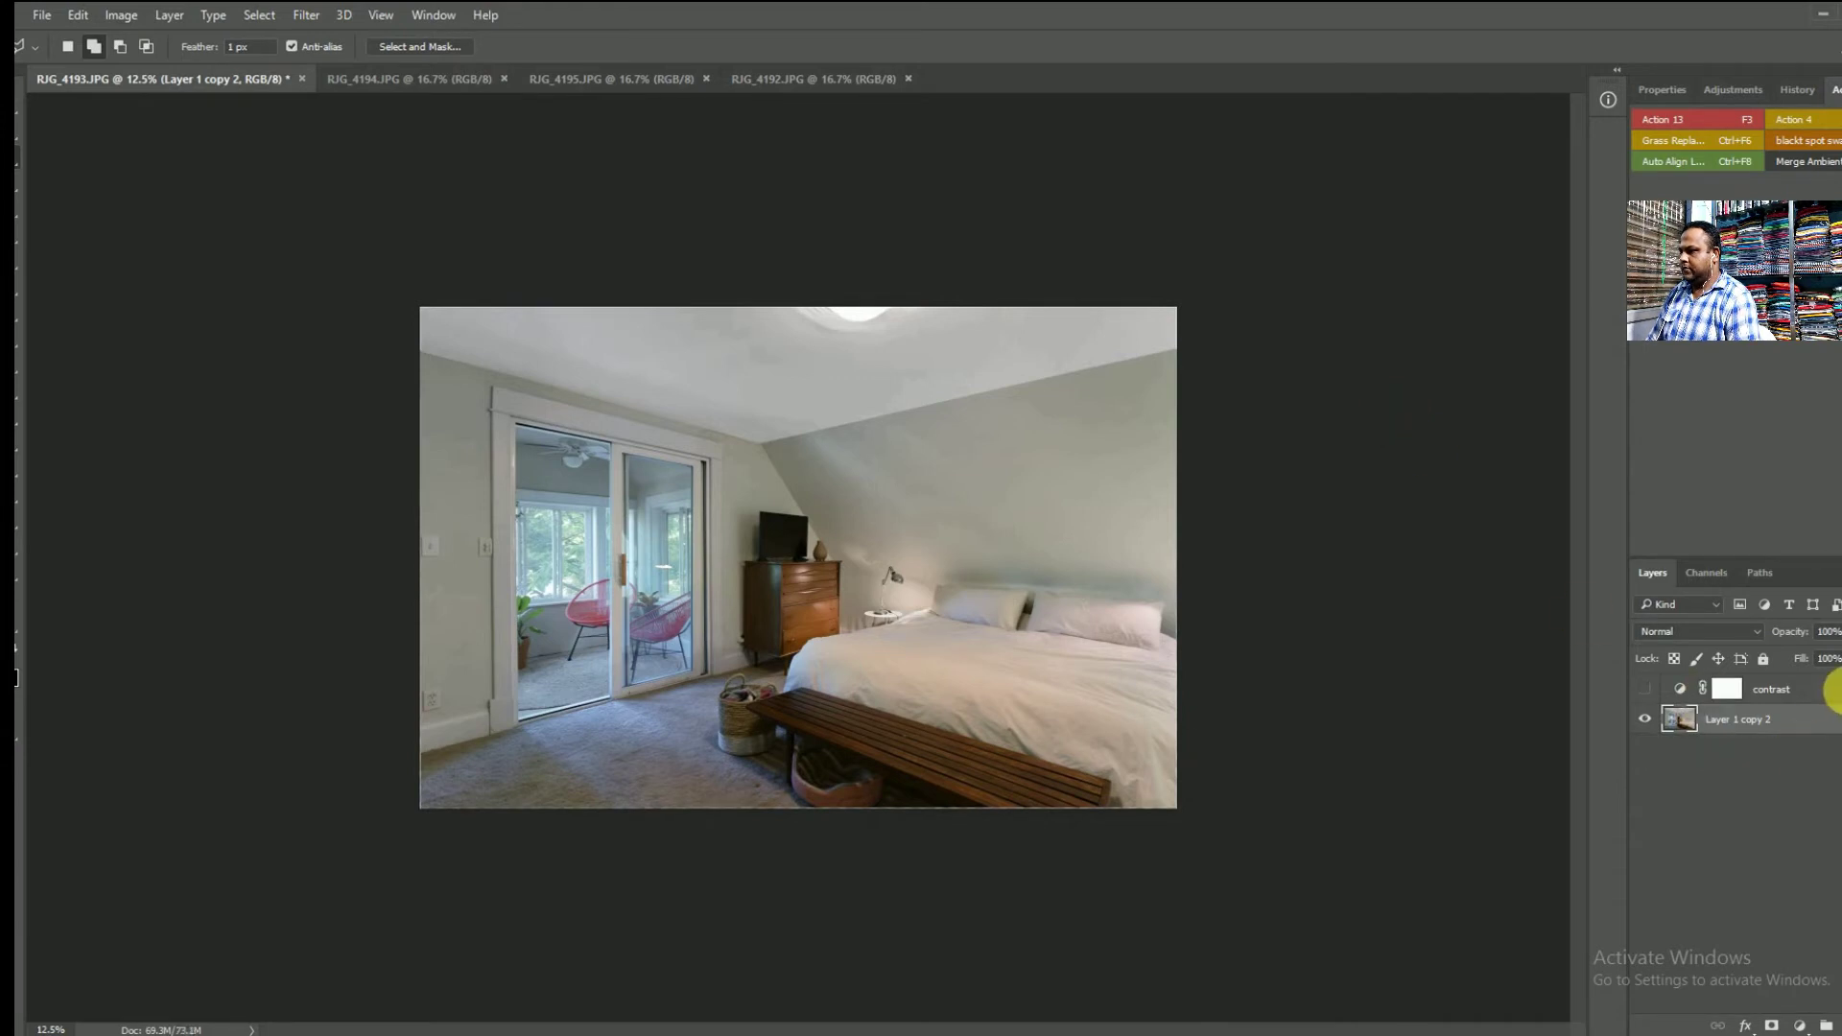
- Delete the contrast adjustment layer and add a new empty layer in Color blend mode above the merged image
left_click(1834, 688)
key("Delete")
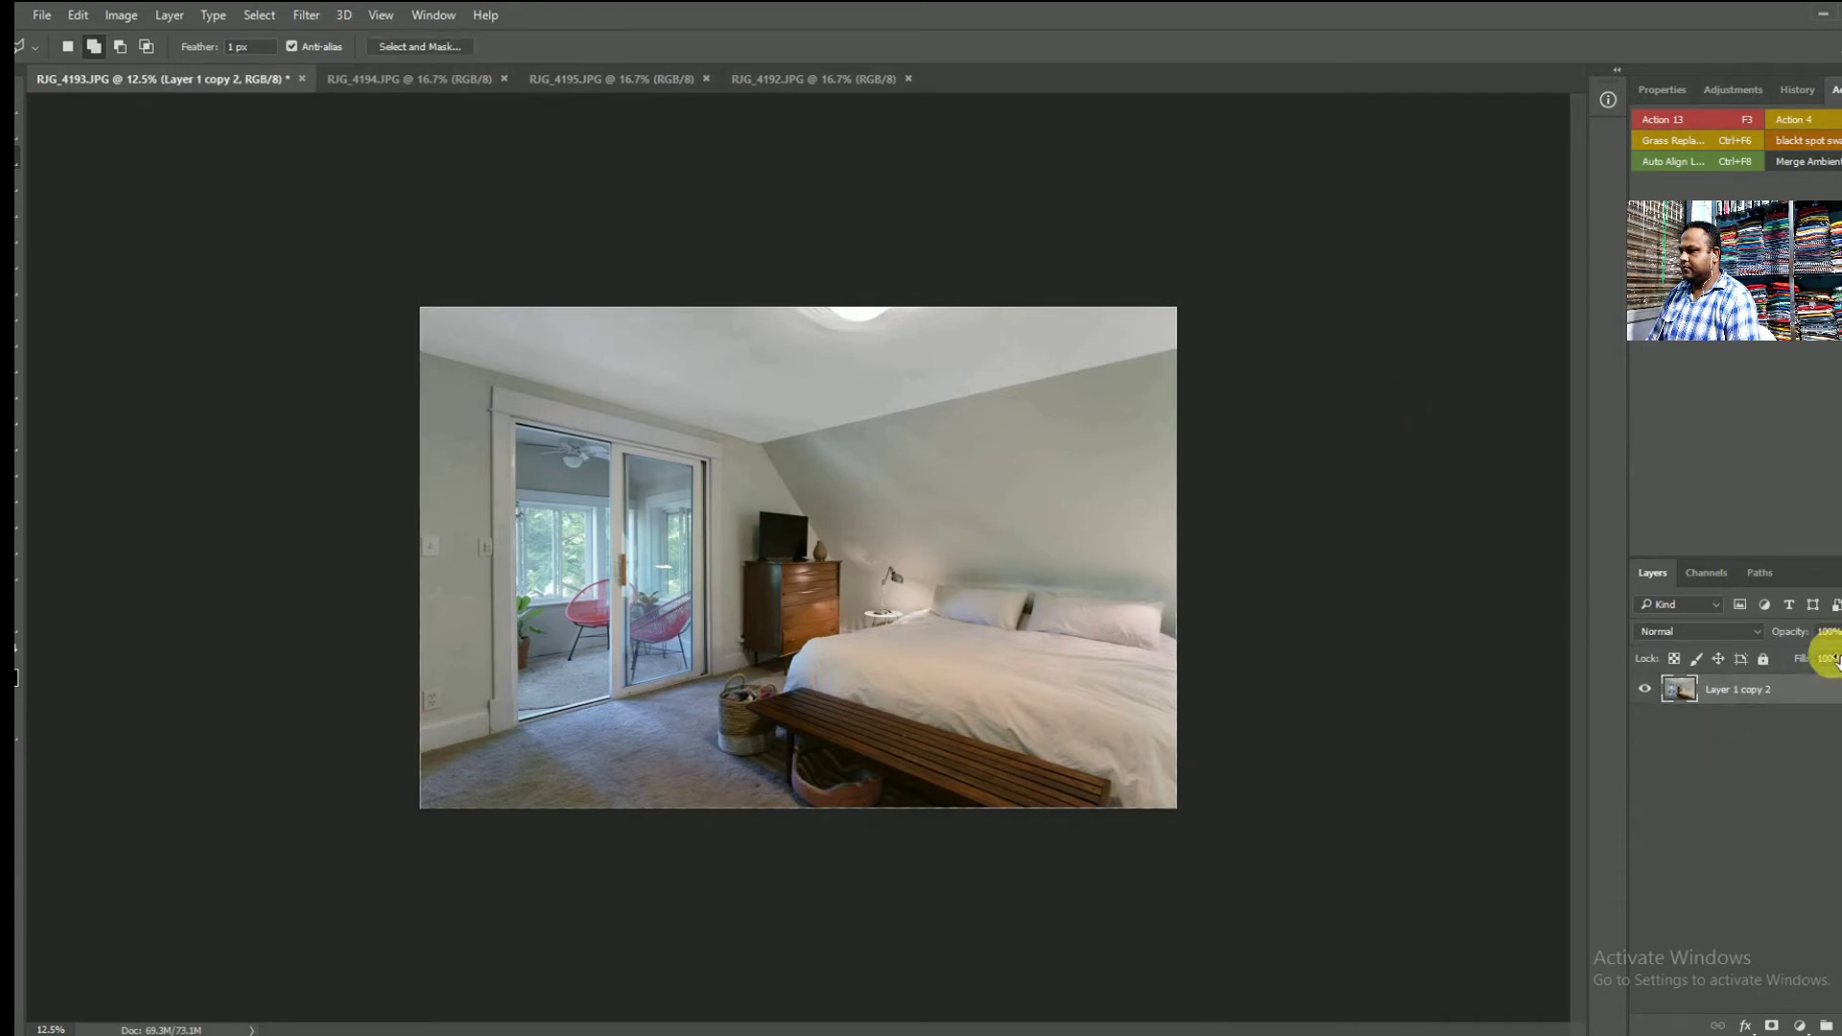
left_click(1835, 1025)
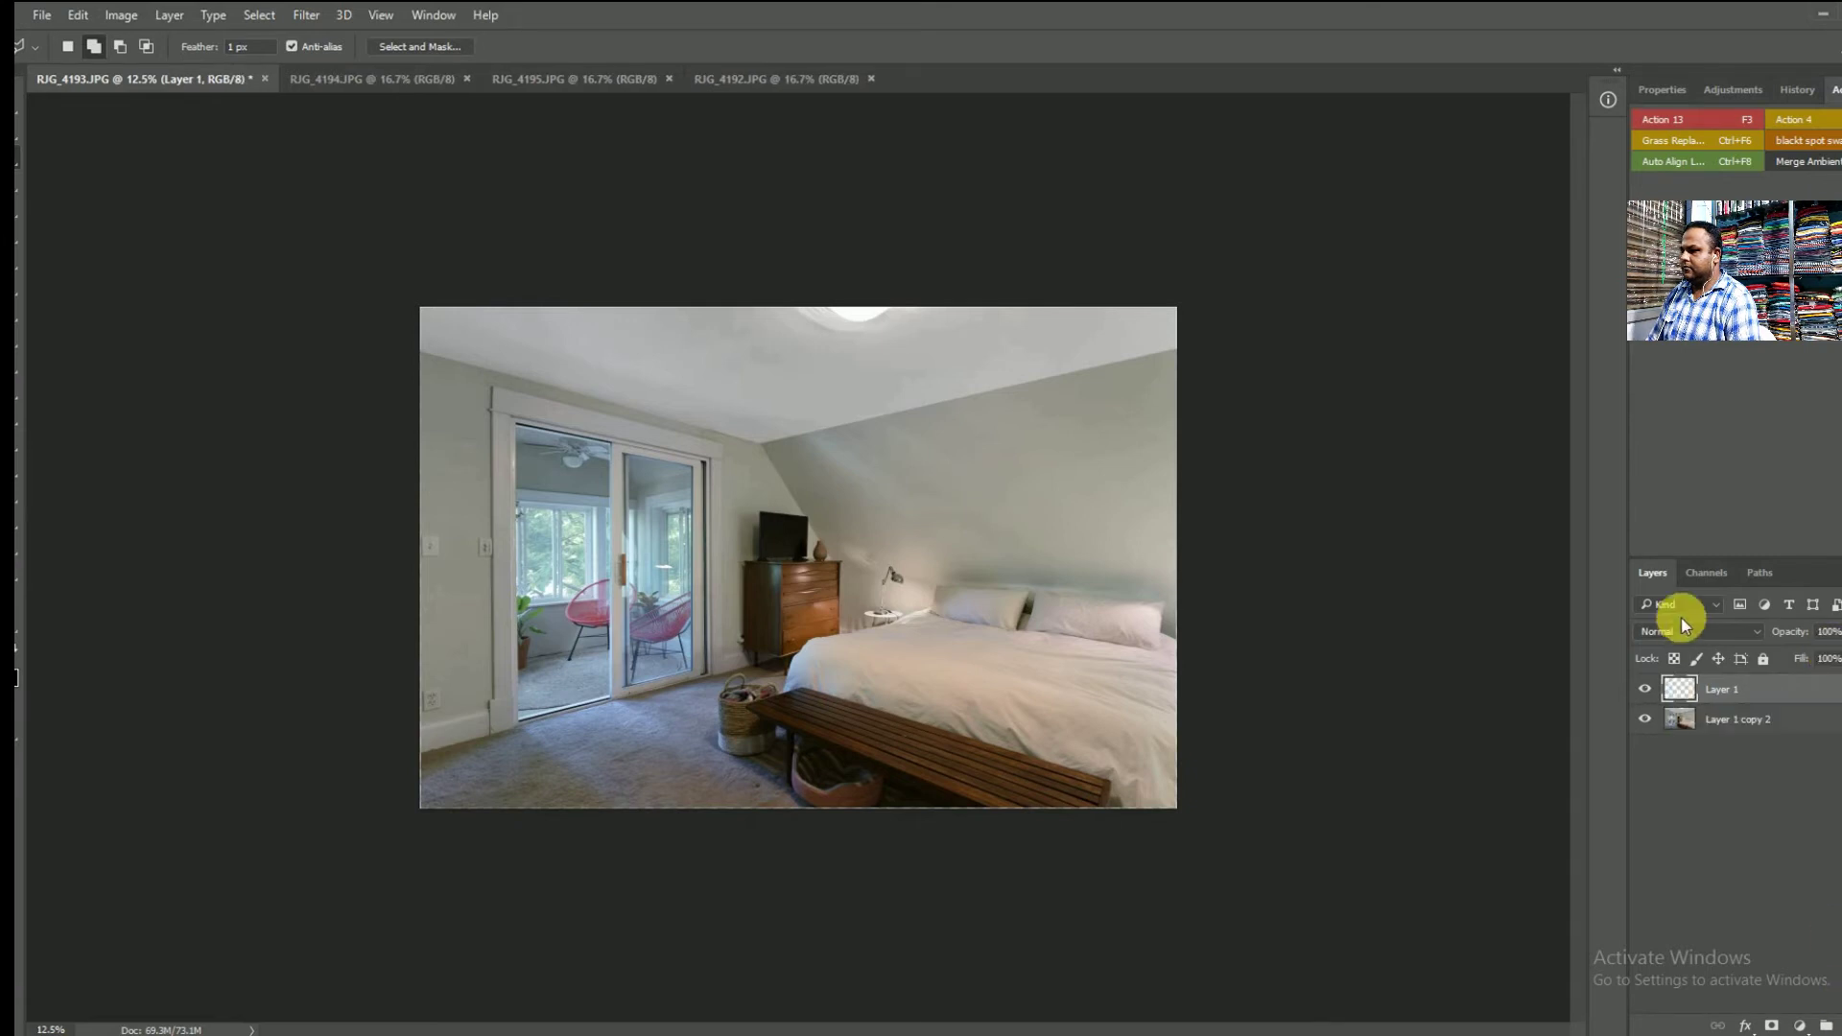
left_click(1677, 634)
left_click(1644, 999)
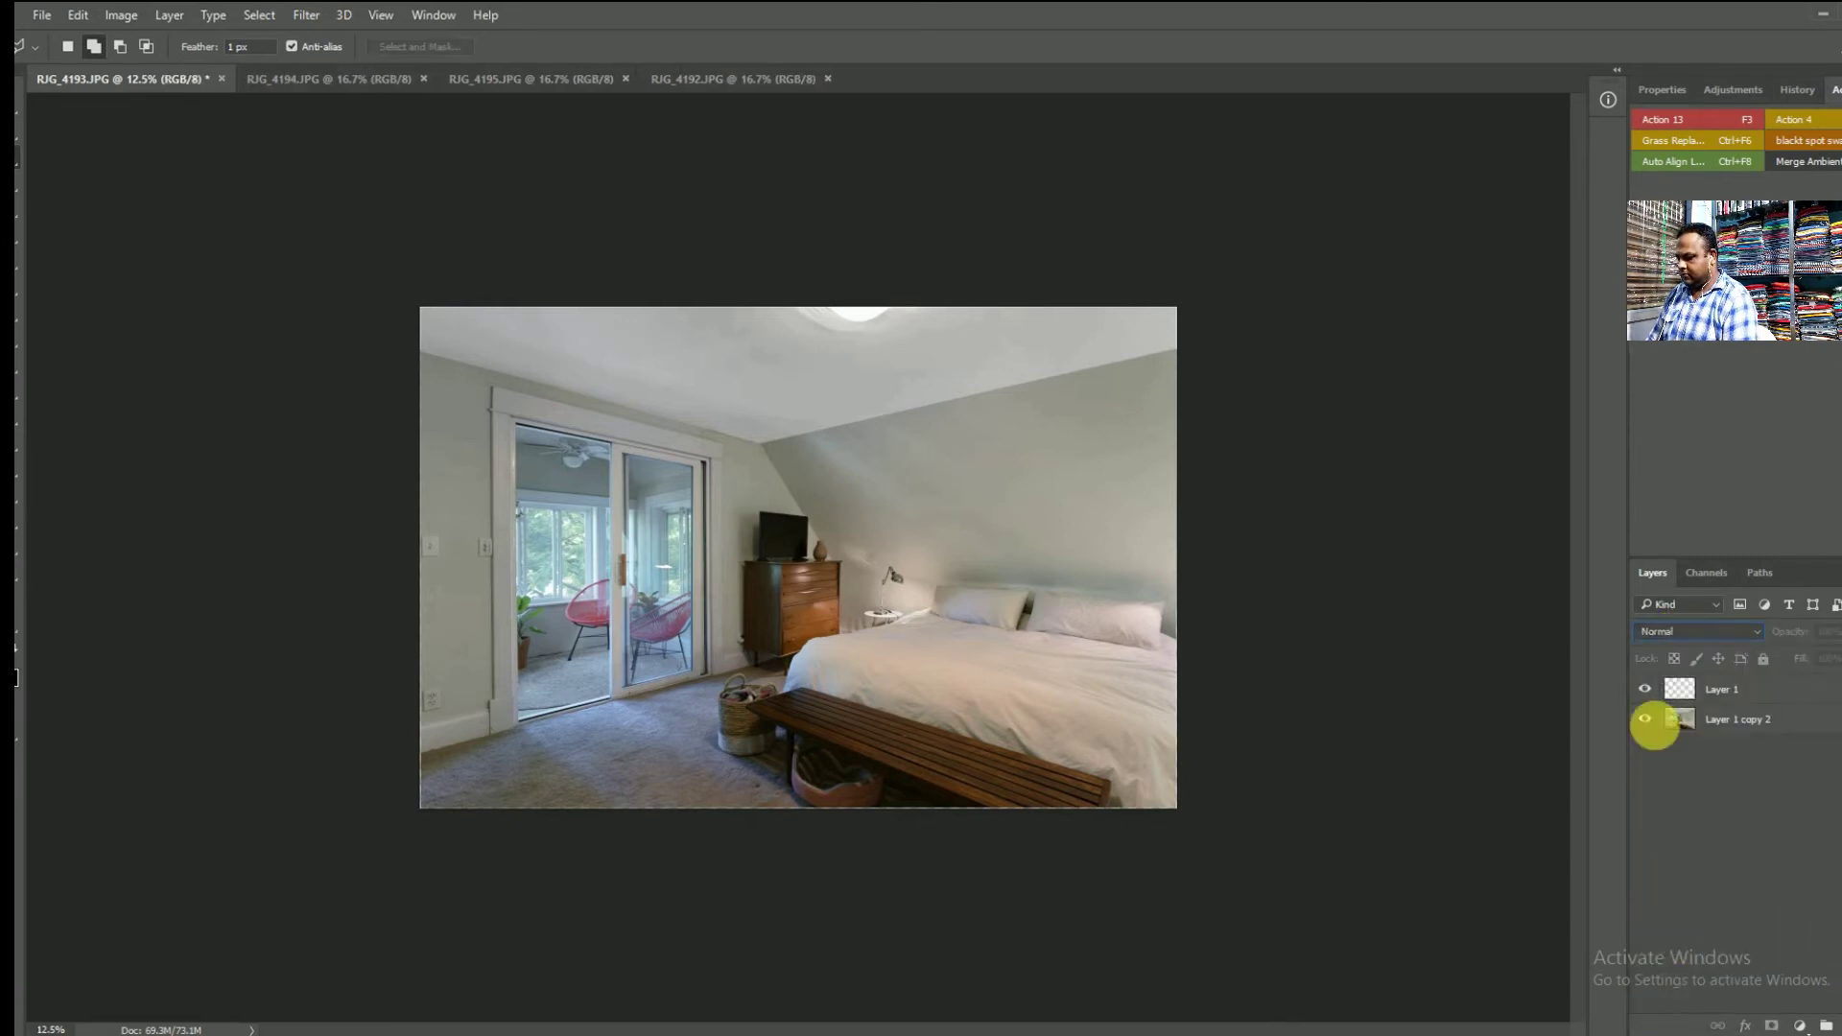
left_click(1693, 702)
- Neutralize the warm cast on the bed and sloped wall by painting the Color layer with a 600 px soft brush at 12% opacity
key("b")
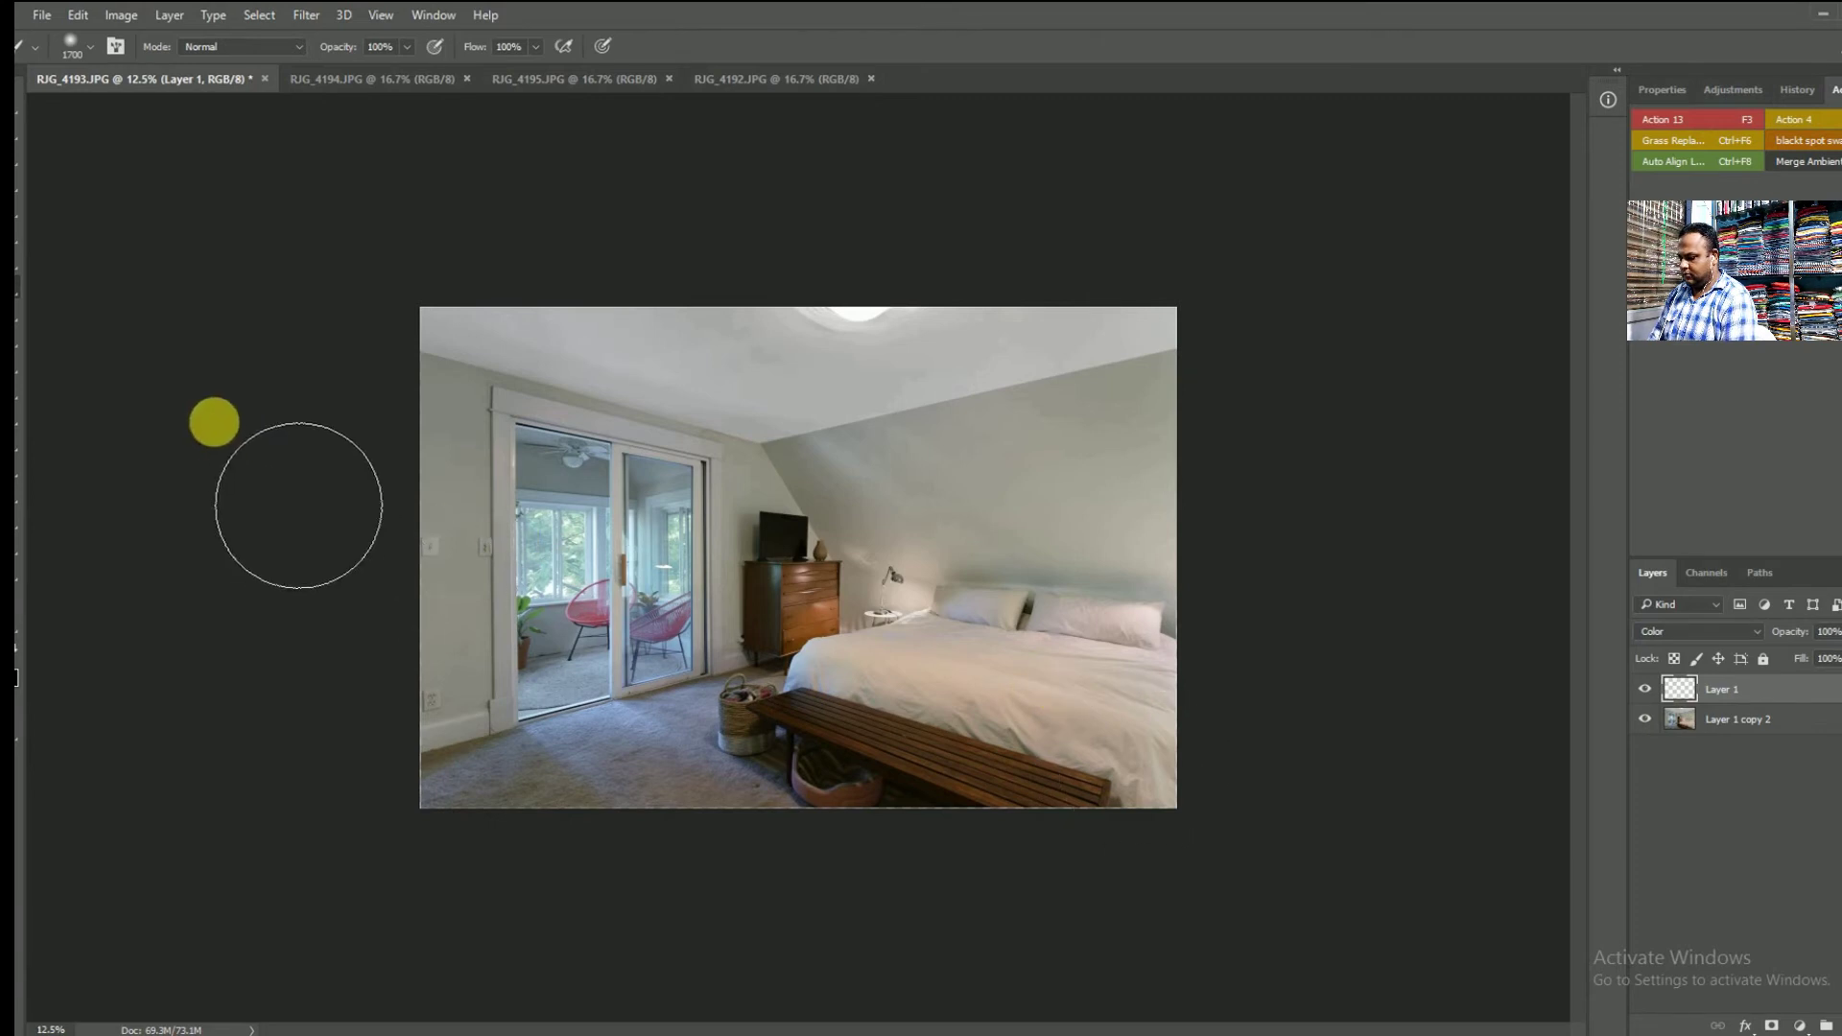
left_click(90, 45)
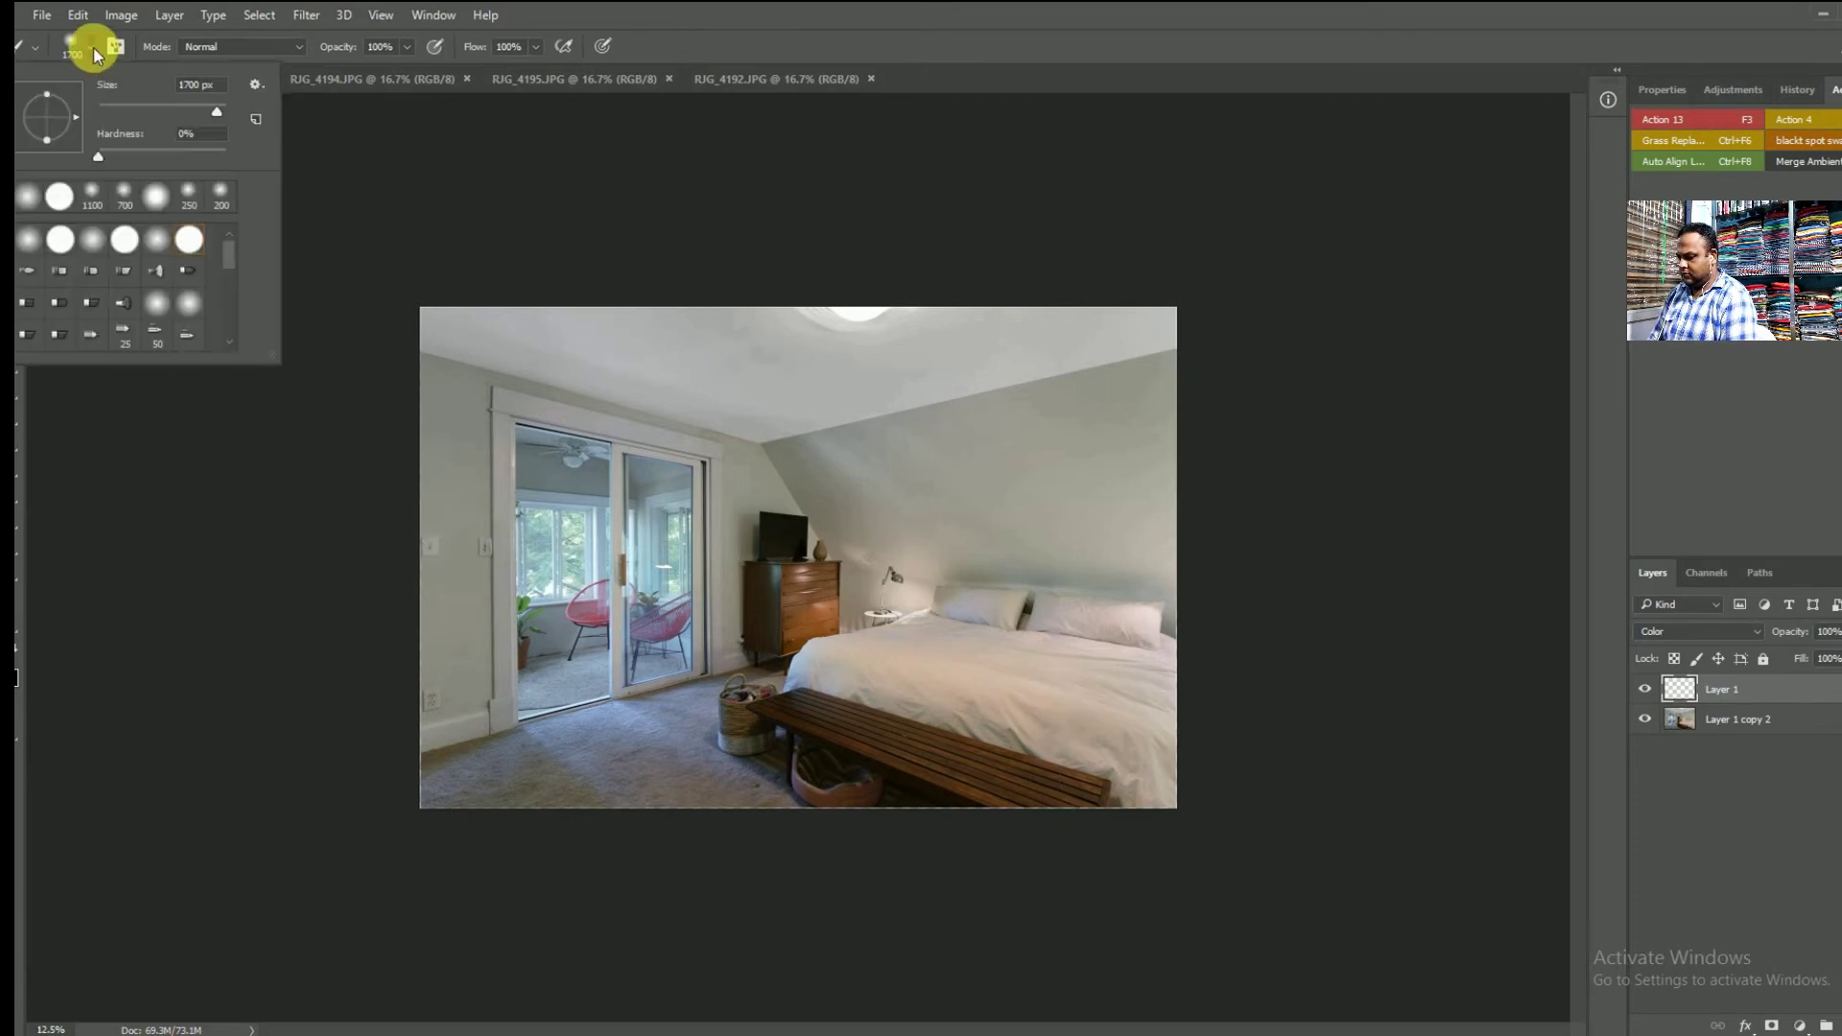
left_click_drag(216, 113, 130, 107)
left_click(253, 537)
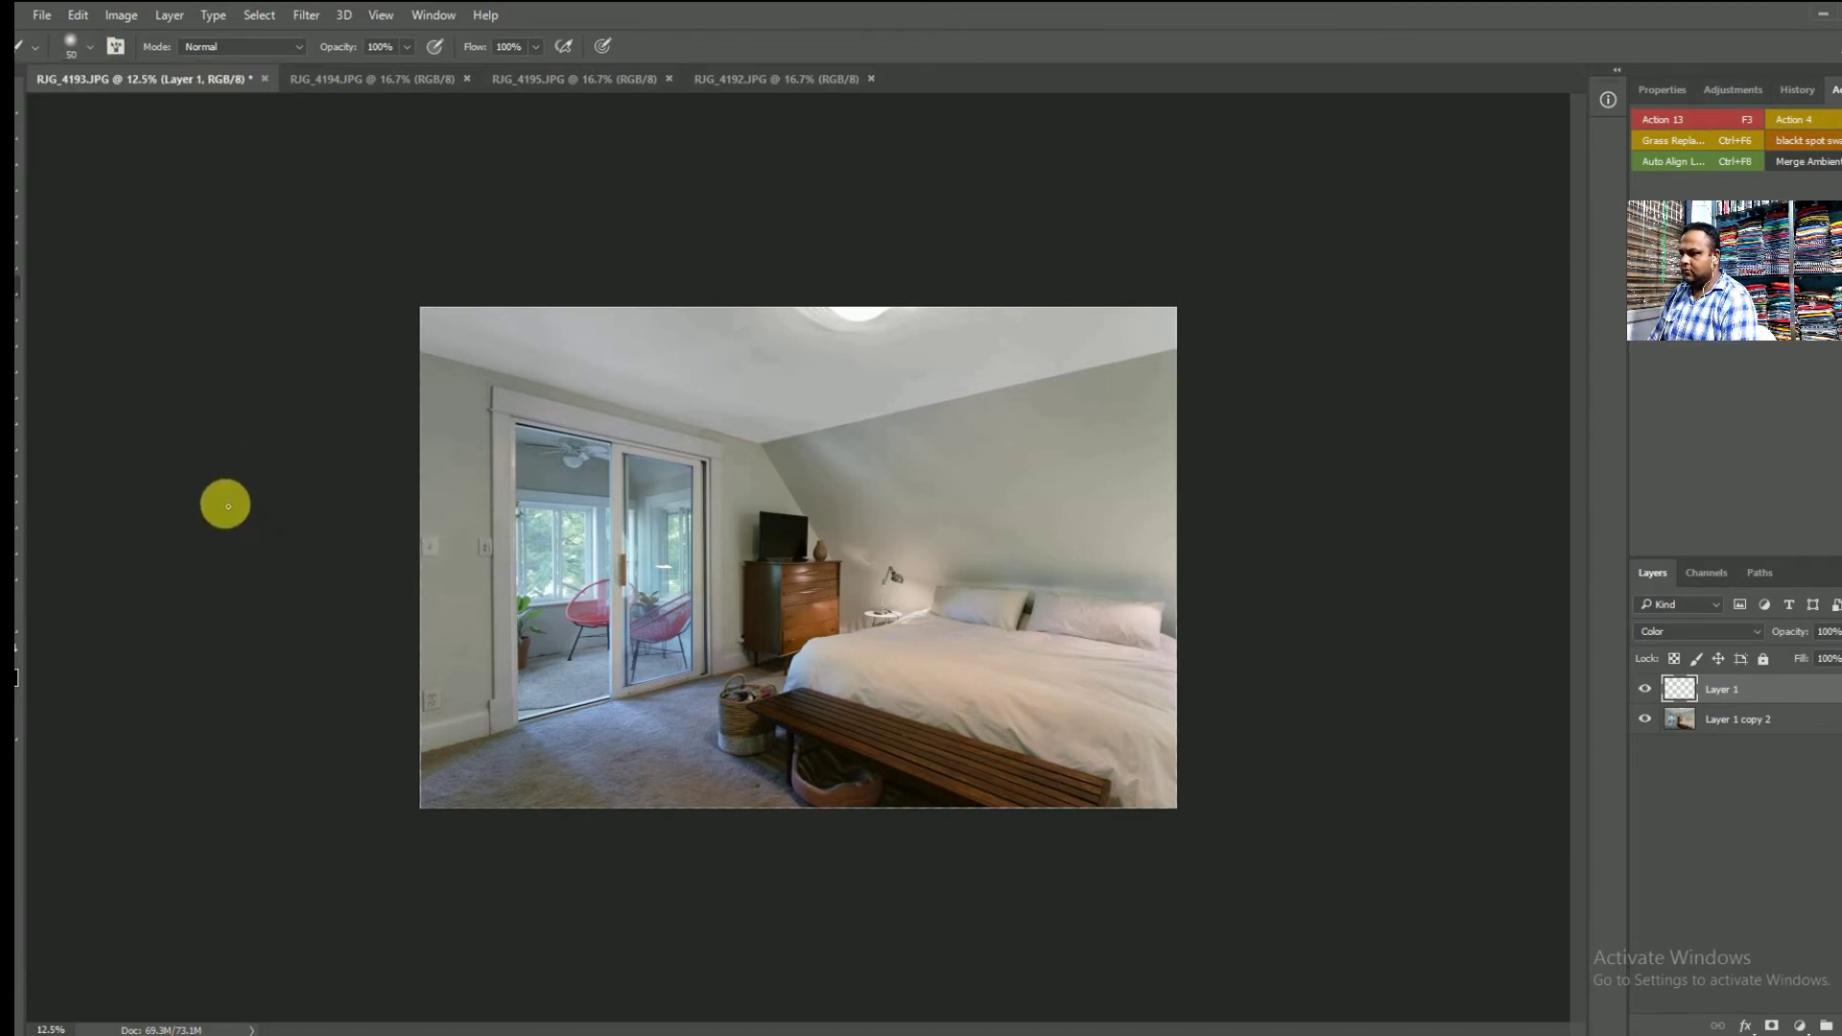
key("l")
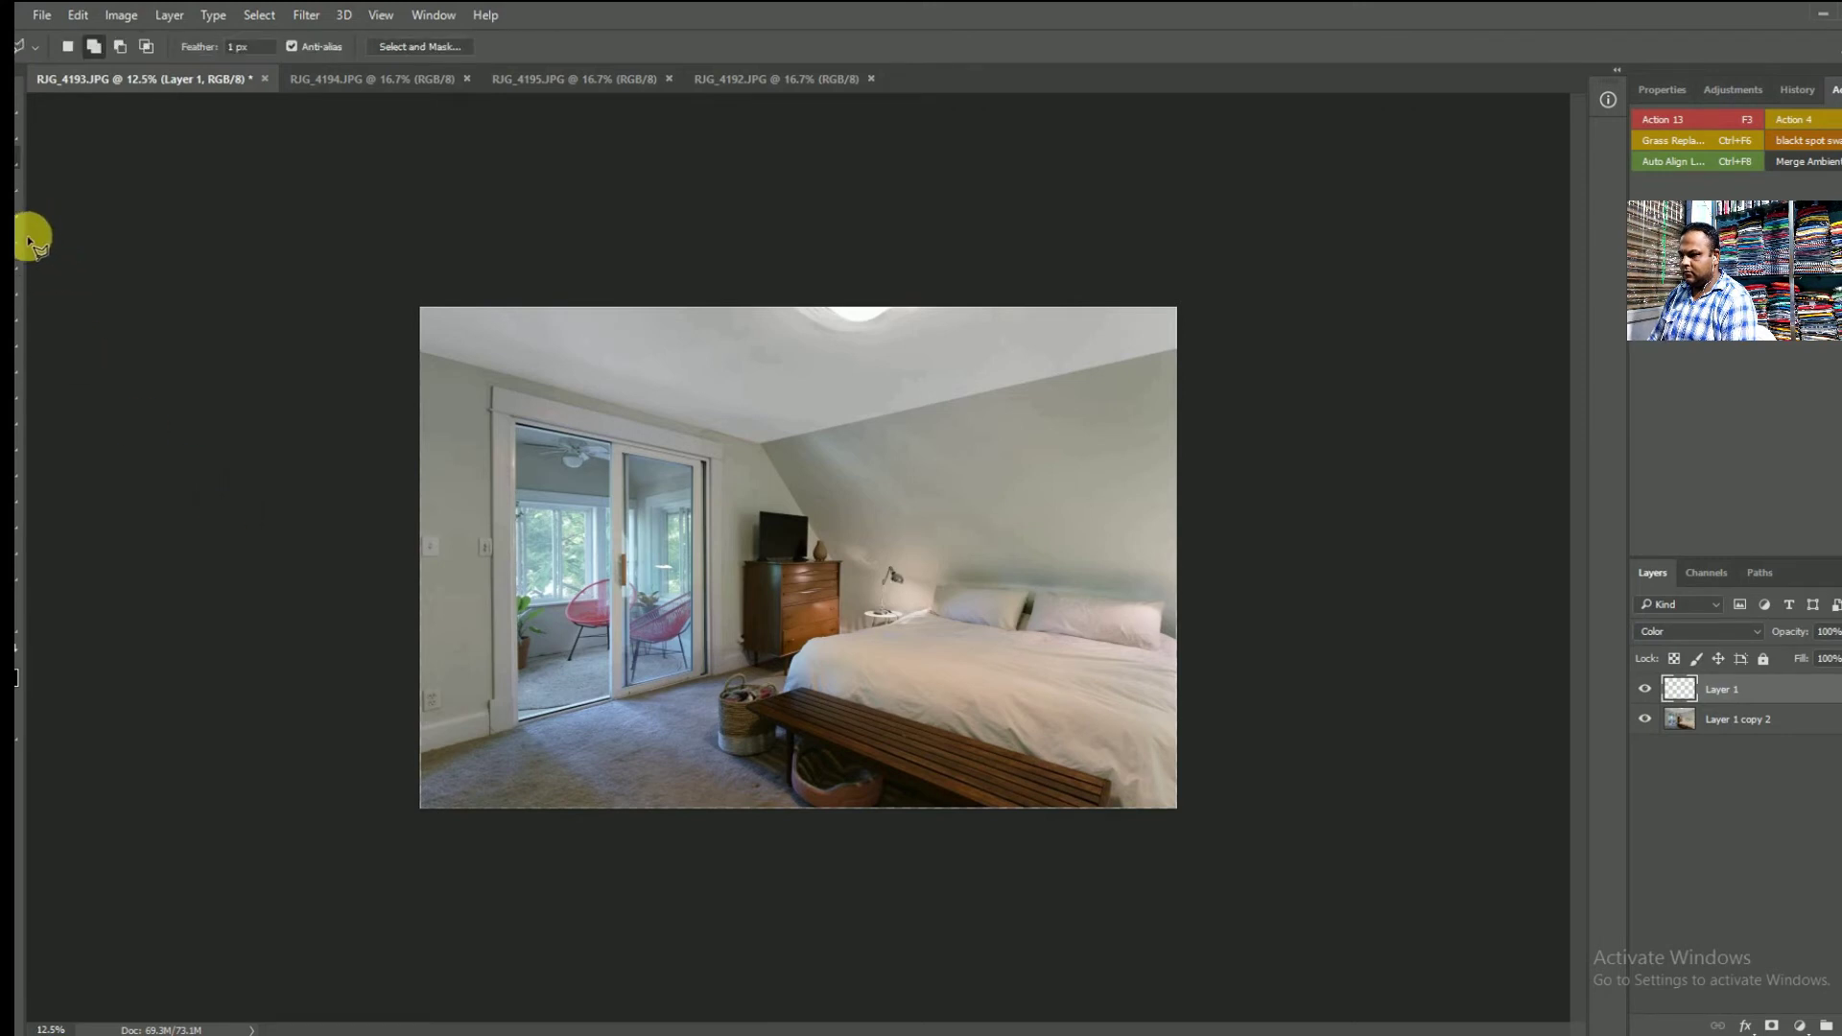
left_click(16, 288)
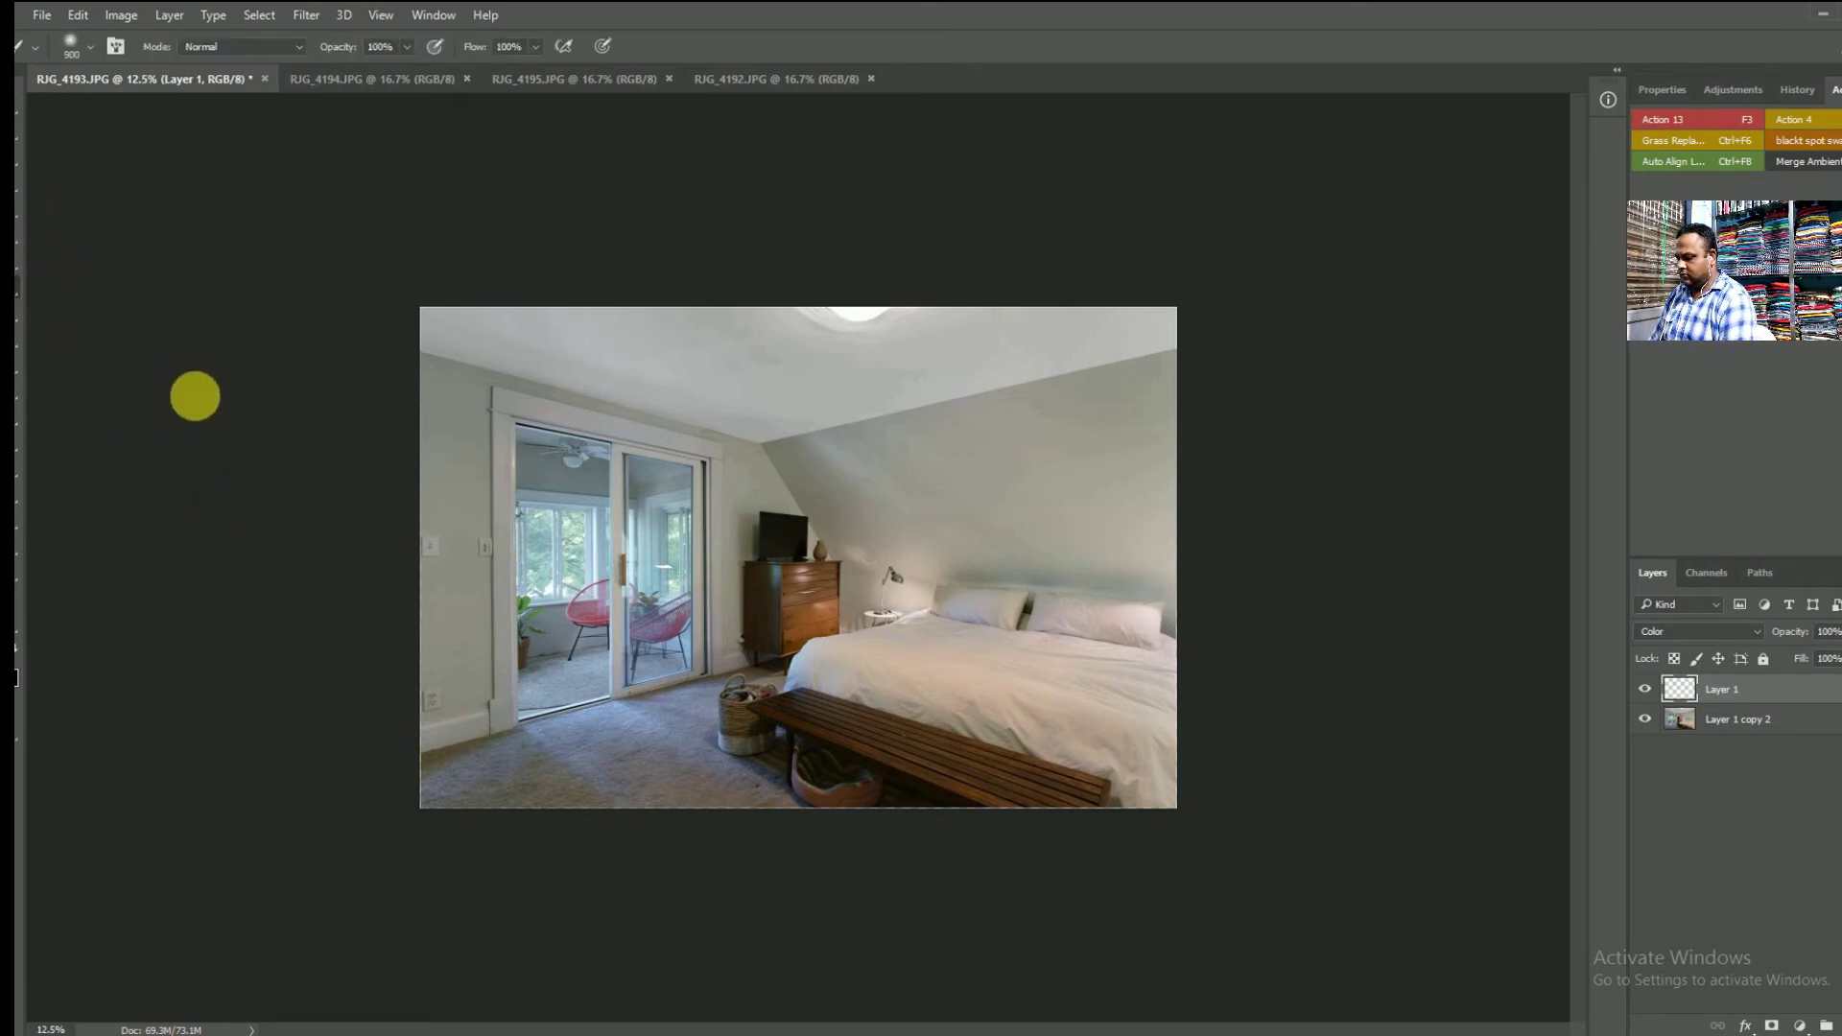
key("bracketleft")
key("bracketleft")
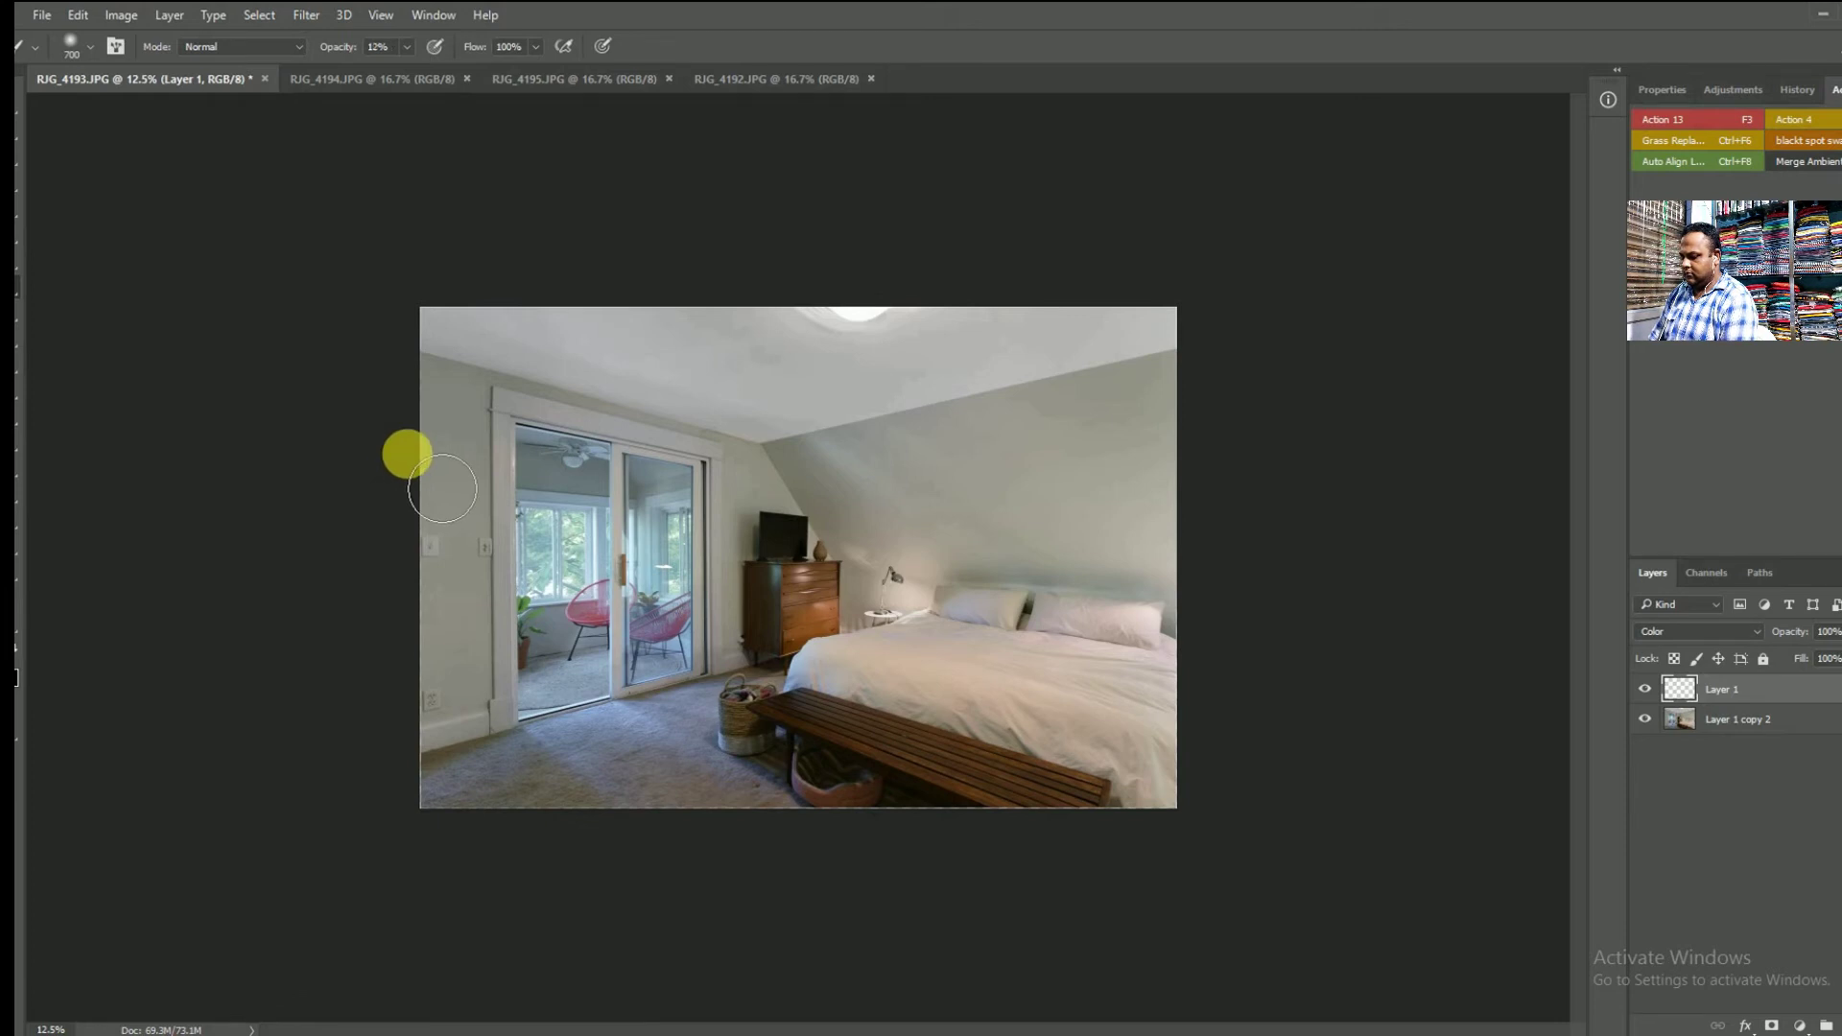
key("bracketleft")
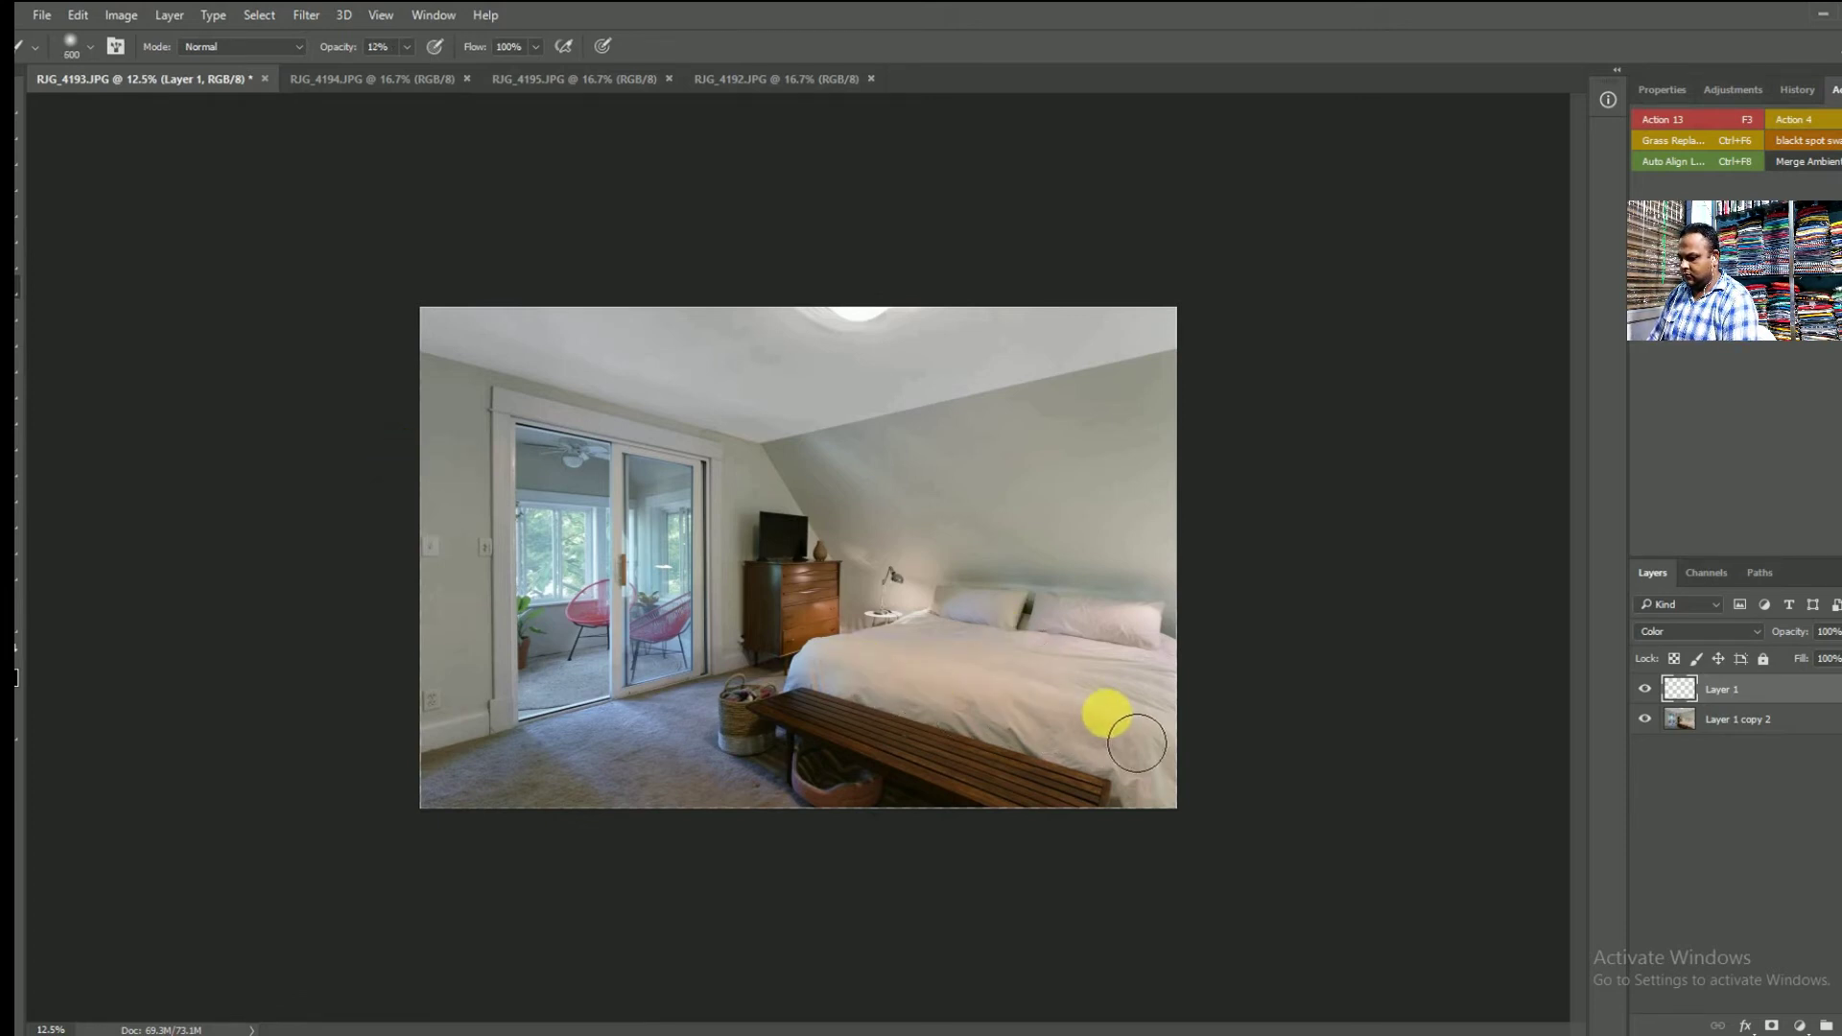
mouse_move(1137, 744)
left_mouse_down()
mouse_move(873, 688)
mouse_move(1119, 719)
mouse_move(926, 667)
mouse_move(1235, 625)
mouse_move(988, 613)
mouse_move(1082, 613)
mouse_move(1030, 606)
mouse_move(1126, 658)
mouse_move(1119, 728)
mouse_move(1222, 781)
mouse_move(923, 699)
mouse_move(987, 678)
mouse_move(1045, 625)
mouse_move(776, 435)
left_mouse_up()
- Enlarge the brush to 1400 px at 8% opacity and paint neutral color over the left wall and down onto the carpet
key("bracketright")
key("bracketright")
key("bracketright")
key("0")
key("8")
key("bracketright")
key("bracketright")
key("bracketright")
key("bracketright")
key("bracketright")
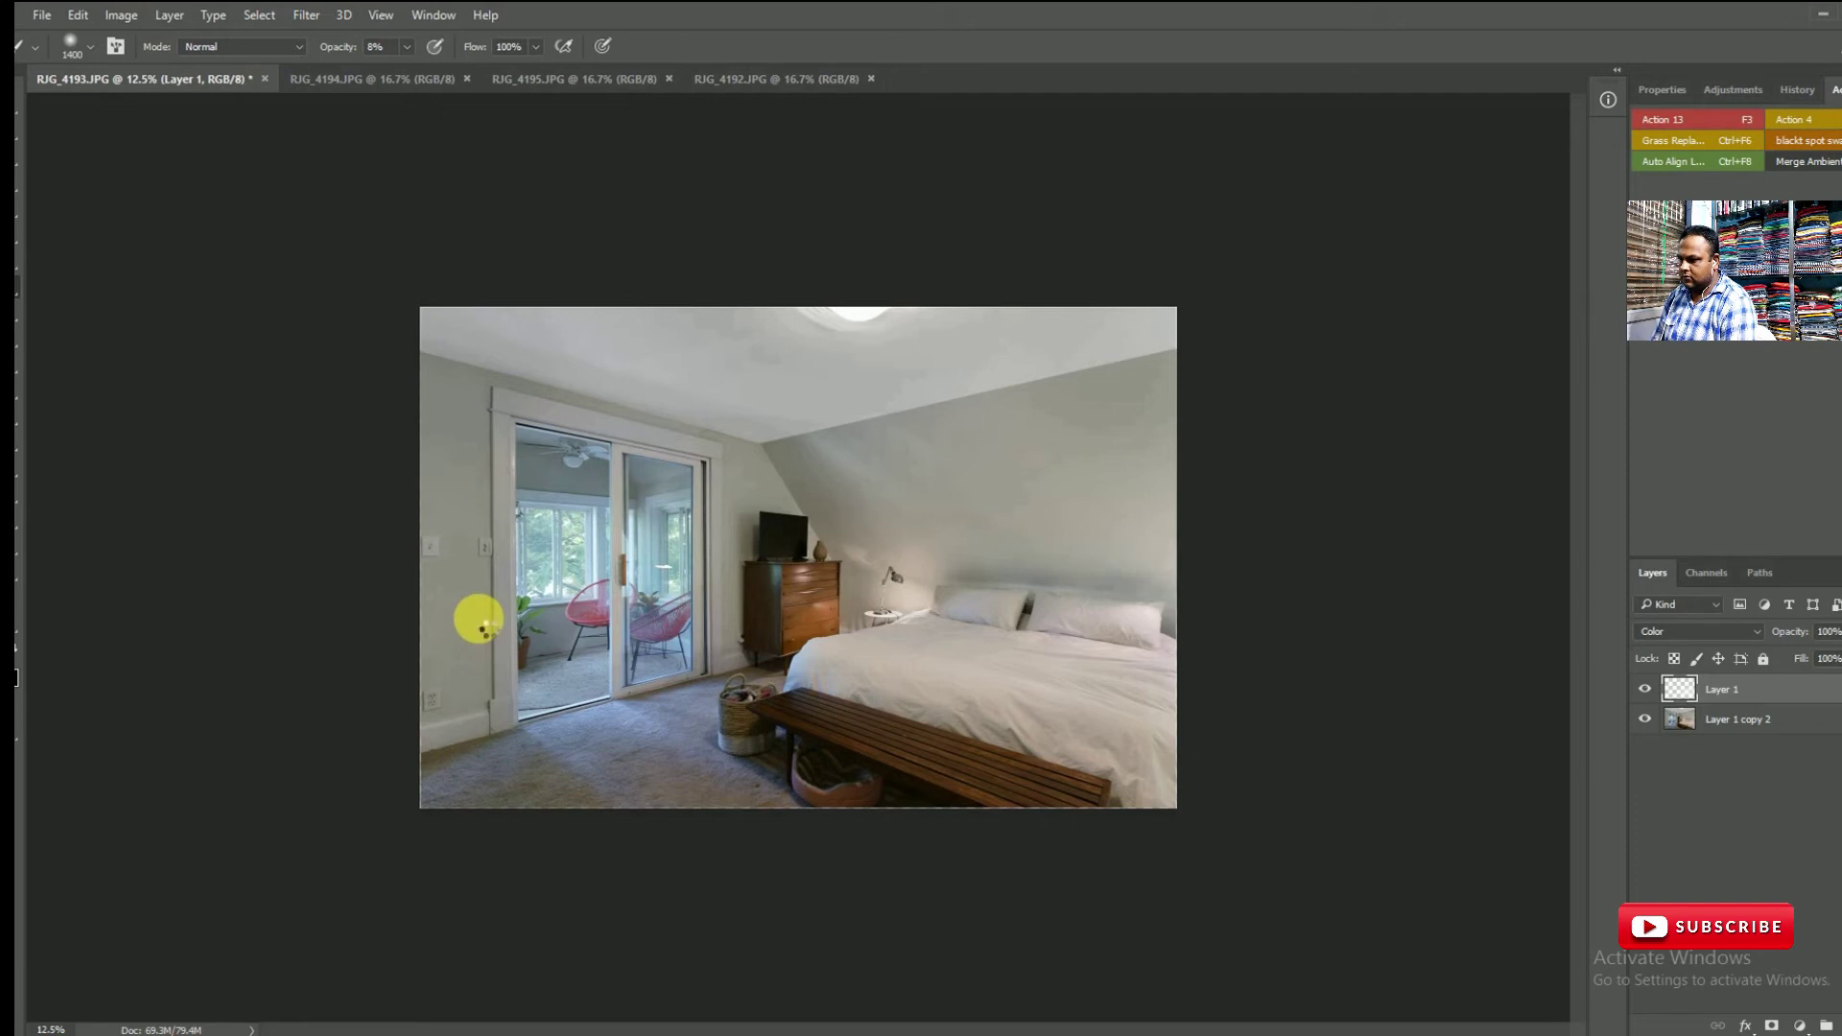
mouse_move(478, 618)
left_mouse_down()
mouse_move(493, 666)
mouse_move(596, 773)
left_mouse_up()
- Reduce the brush to 700 px and paint over the carpet in front of the sliding door at 8% opacity
key("bracketleft")
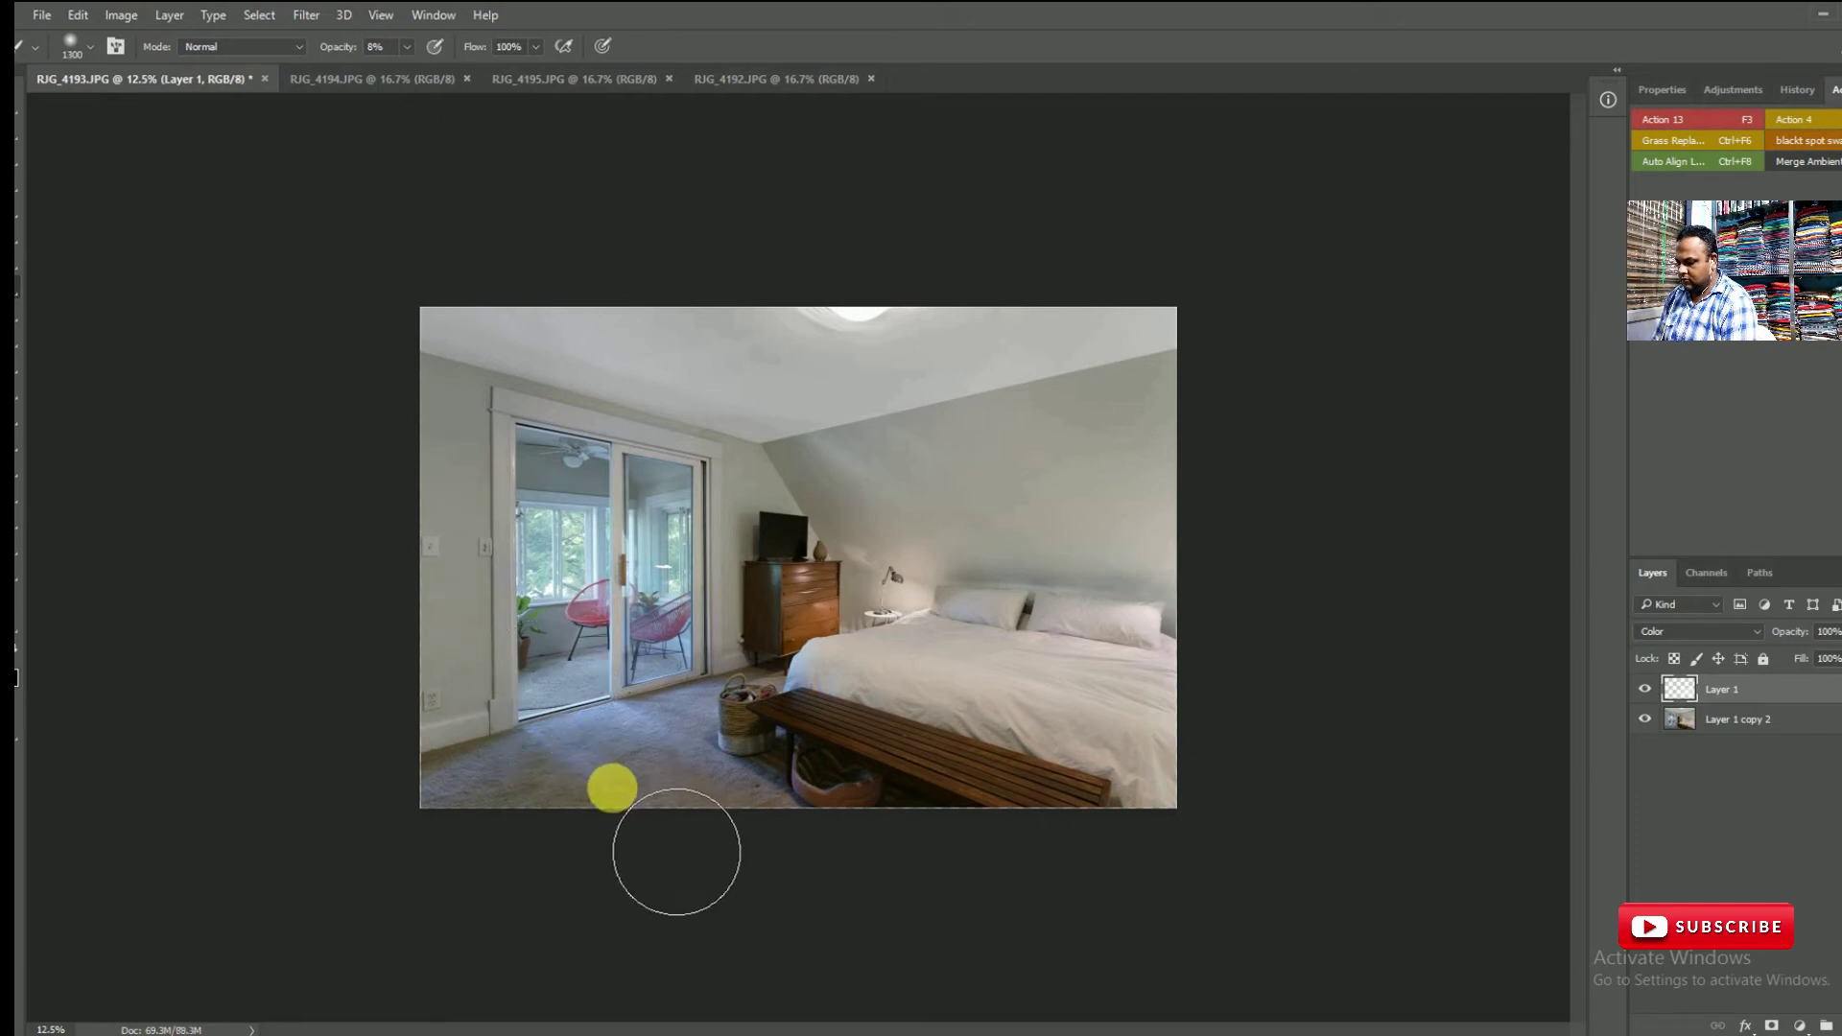
key("bracketleft")
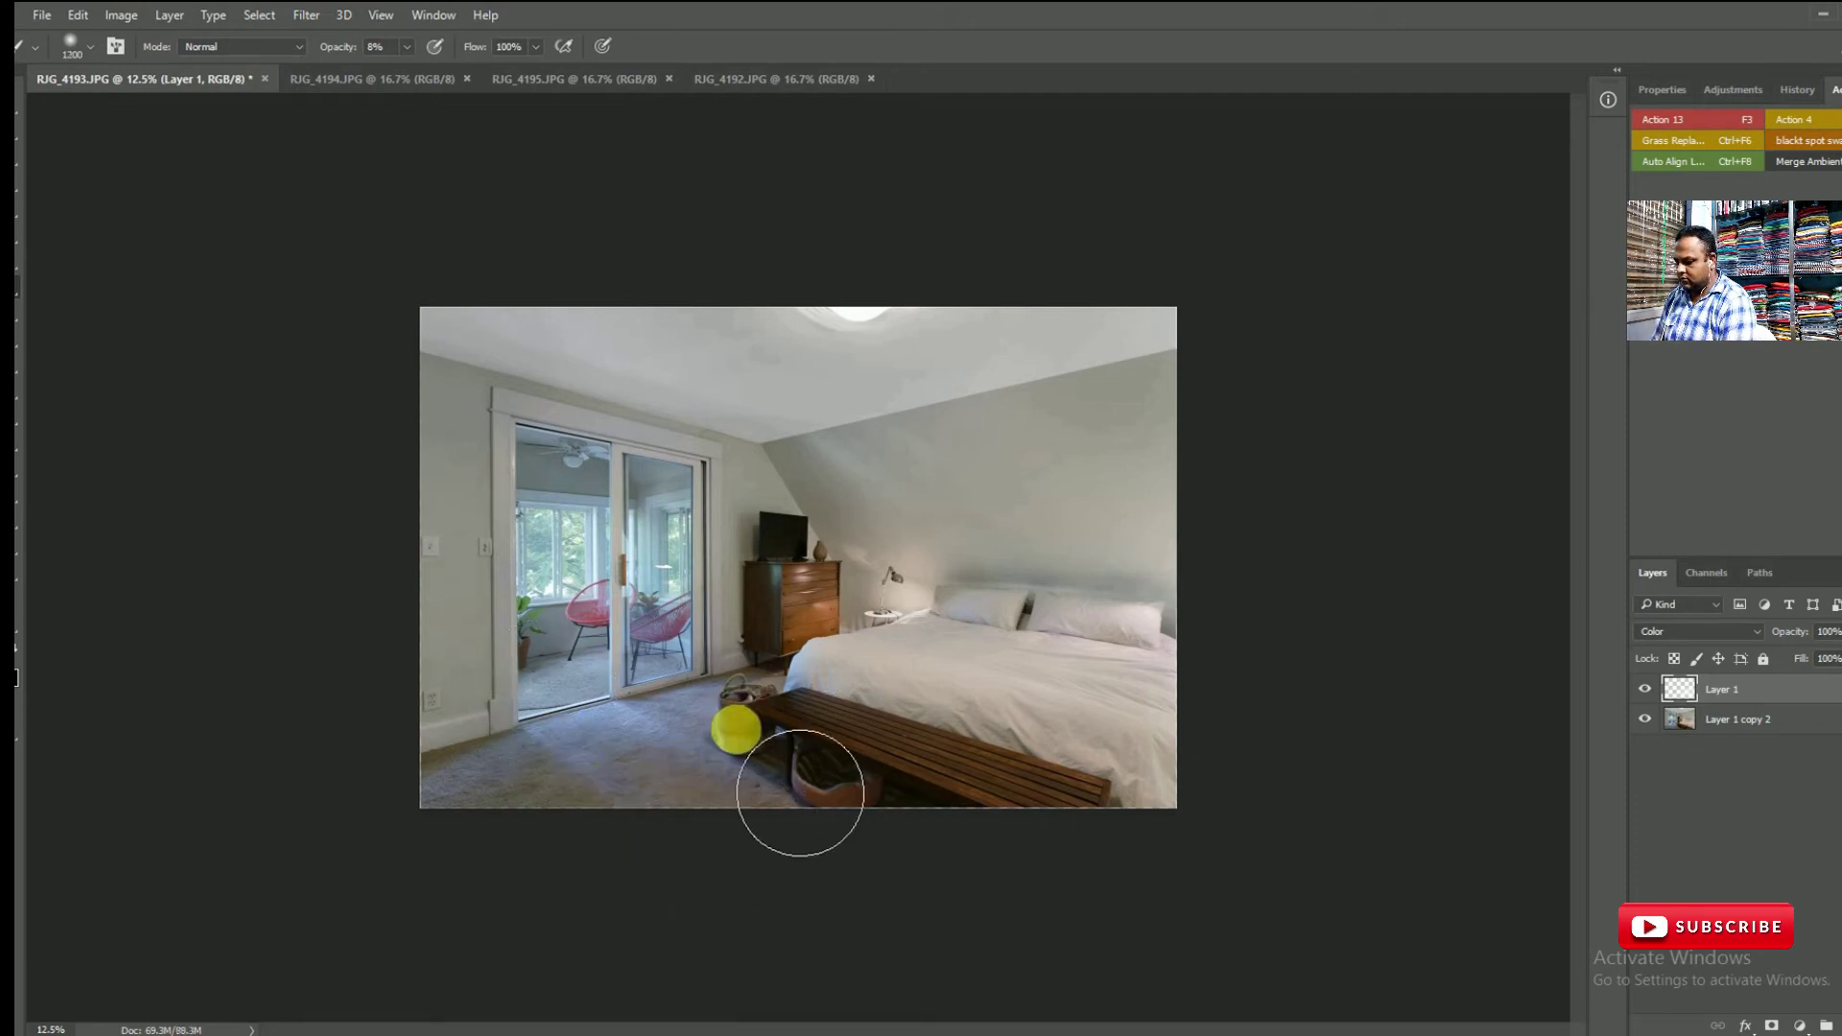
key("bracketleft")
key("bracketleft")
key("bracketleft")
key("bracketleft")
key("bracketleft")
left_click(681, 768)
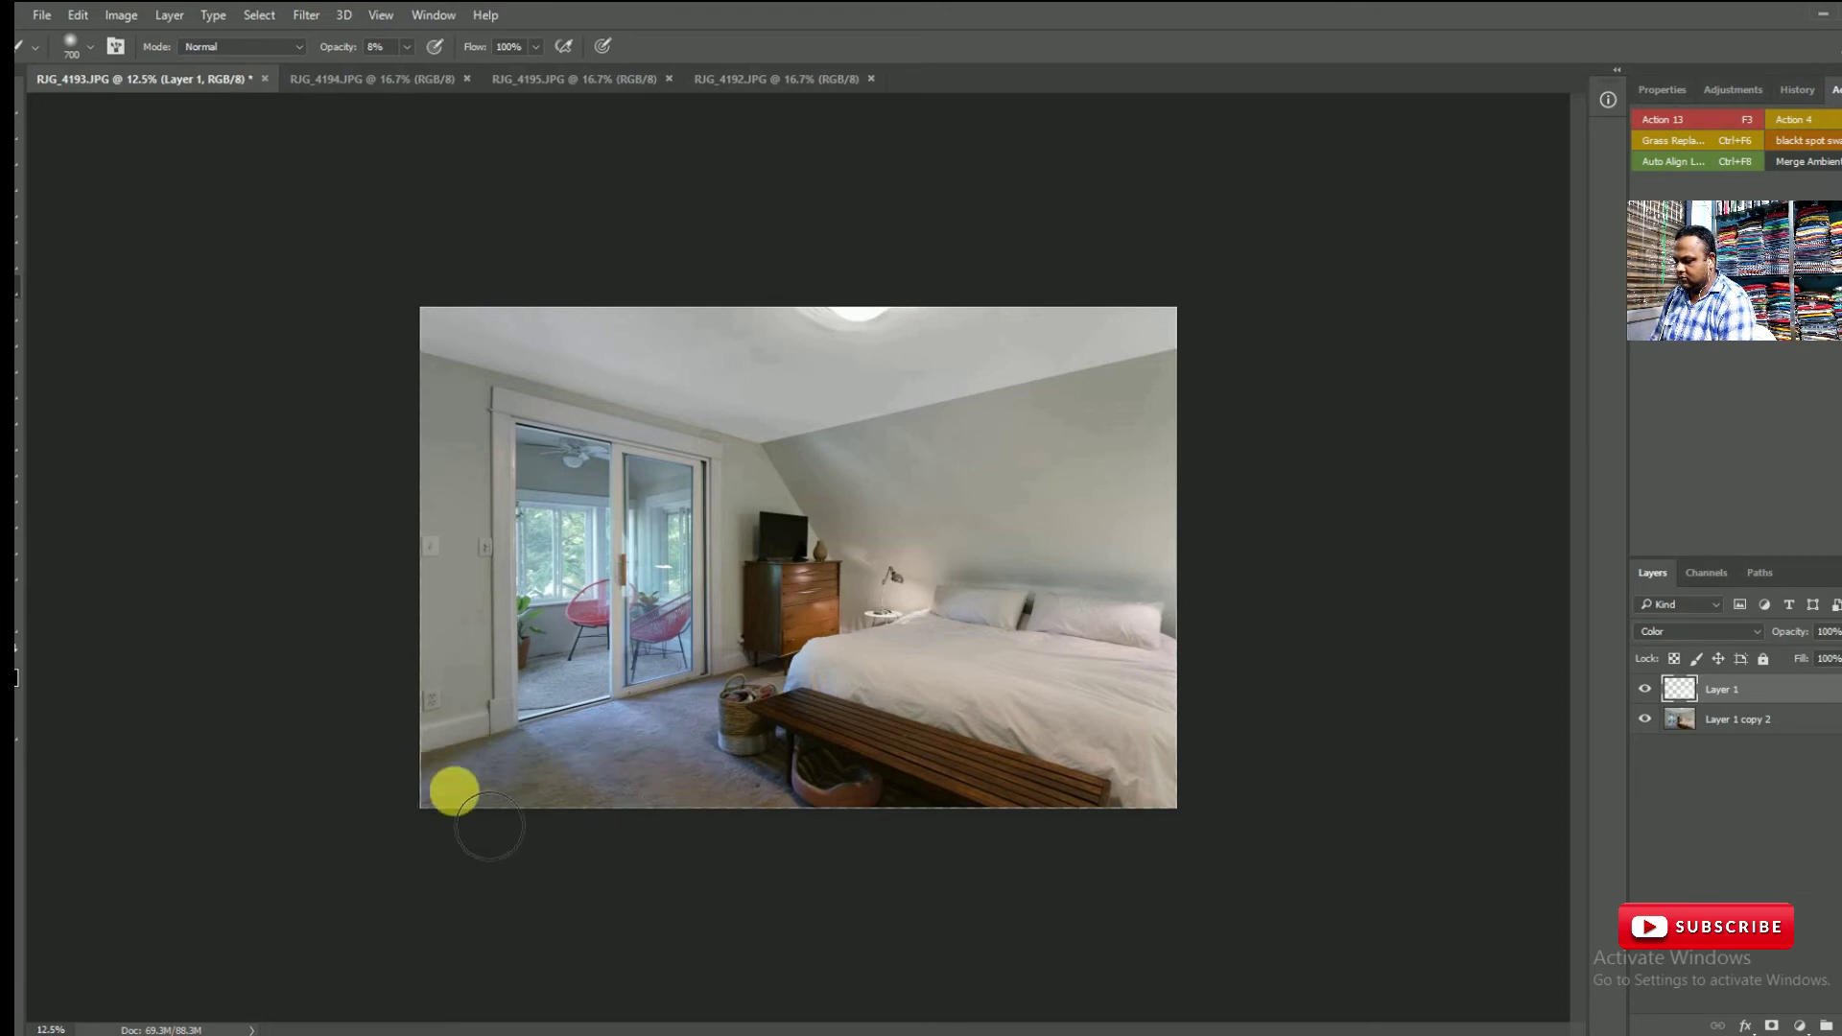
mouse_move(490, 826)
left_mouse_down()
mouse_move(670, 818)
mouse_move(634, 823)
mouse_move(603, 778)
mouse_move(667, 856)
mouse_move(593, 768)
mouse_move(622, 787)
mouse_move(386, 820)
mouse_move(710, 735)
mouse_move(707, 686)
mouse_move(721, 767)
mouse_move(548, 787)
mouse_move(545, 772)
mouse_move(427, 809)
mouse_move(676, 727)
mouse_move(592, 757)
mouse_move(701, 734)
mouse_move(739, 805)
mouse_move(726, 747)
mouse_move(722, 810)
mouse_move(718, 731)
mouse_move(454, 787)
mouse_move(598, 749)
mouse_move(362, 835)
mouse_move(612, 755)
mouse_move(620, 806)
mouse_move(734, 906)
mouse_move(691, 806)
mouse_move(783, 815)
mouse_move(794, 763)
mouse_move(746, 774)
mouse_move(718, 716)
mouse_move(652, 742)
mouse_move(749, 700)
mouse_move(639, 781)
mouse_move(708, 721)
mouse_move(613, 761)
mouse_move(575, 747)
mouse_move(571, 688)
mouse_move(562, 712)
mouse_move(936, 731)
mouse_move(641, 721)
mouse_move(924, 736)
mouse_move(621, 745)
mouse_move(572, 692)
mouse_move(625, 679)
mouse_move(711, 768)
left_mouse_up()
- Paint away the carpet's remaining blue cast, ending with a 1000 px brush at 12% opacity, and merge the visible layers
key("bracketleft")
key("bracketleft")
key("3")
key("5")
key("bracketleft")
key("bracketright")
key("bracketright")
key("bracketright")
key("bracketright")
key("bracketright")
key("bracketright")
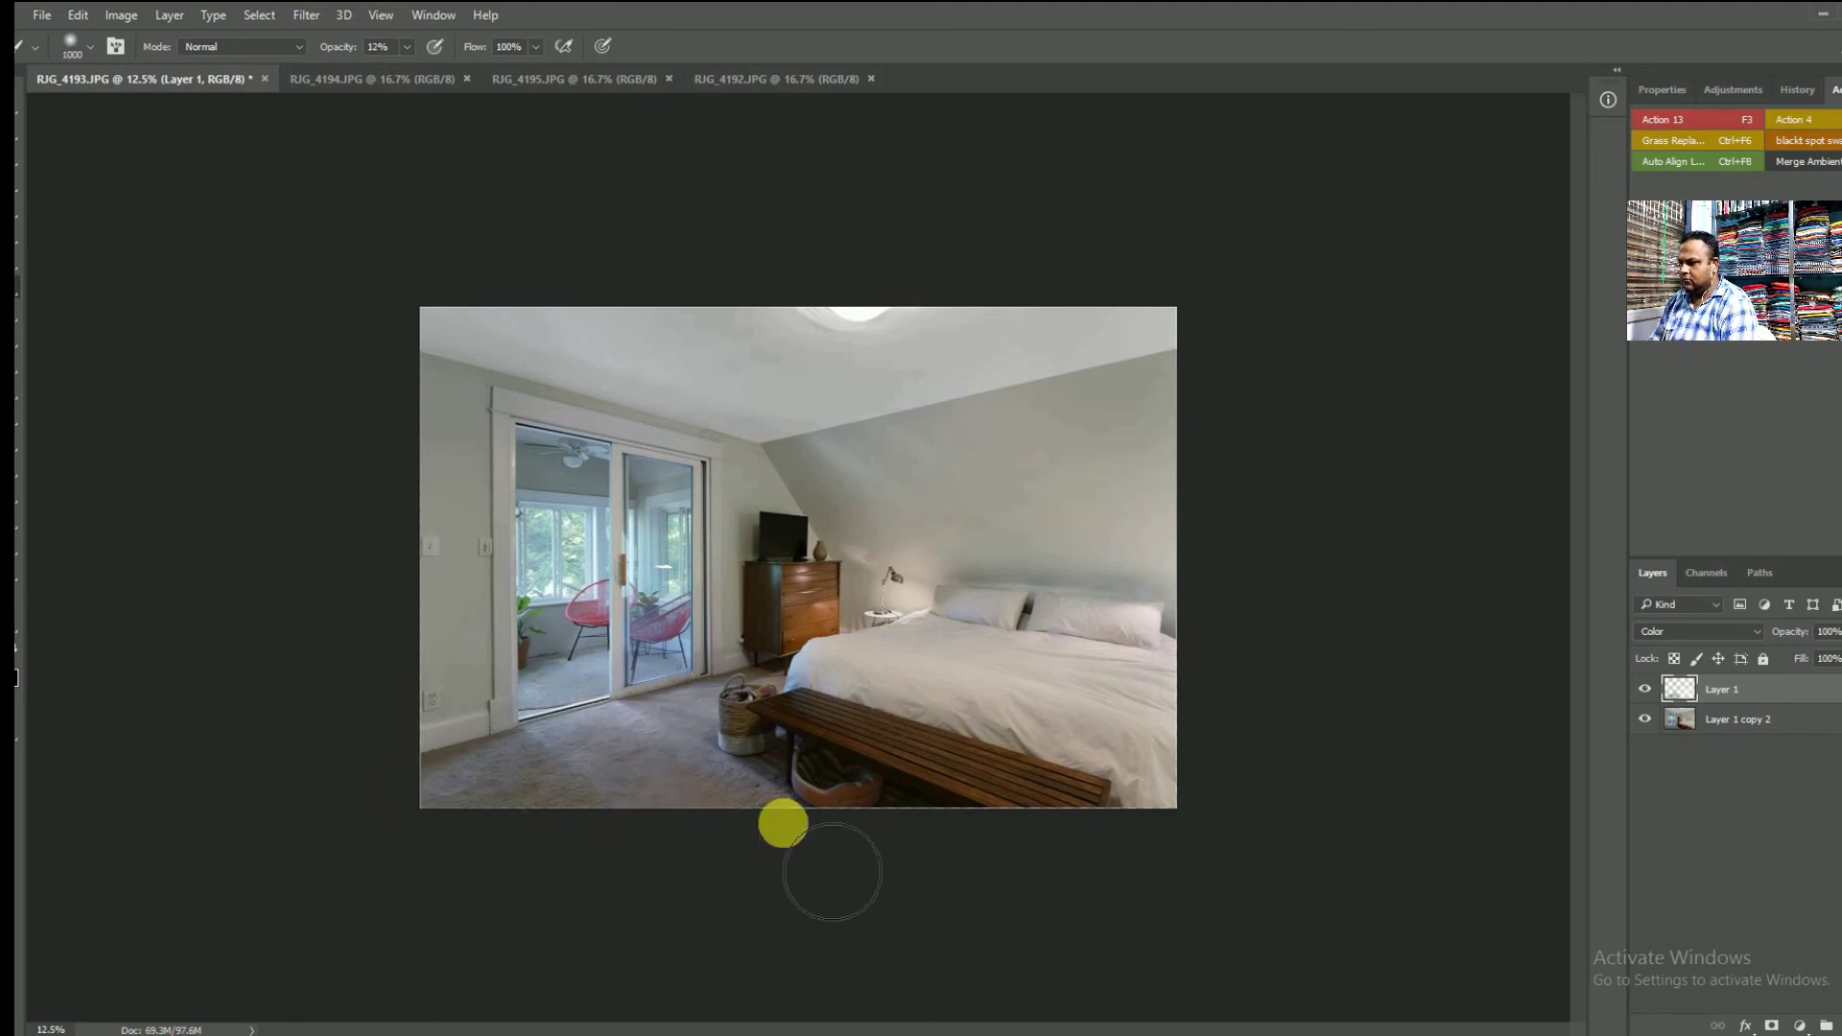
key("ctrl+alt+z")
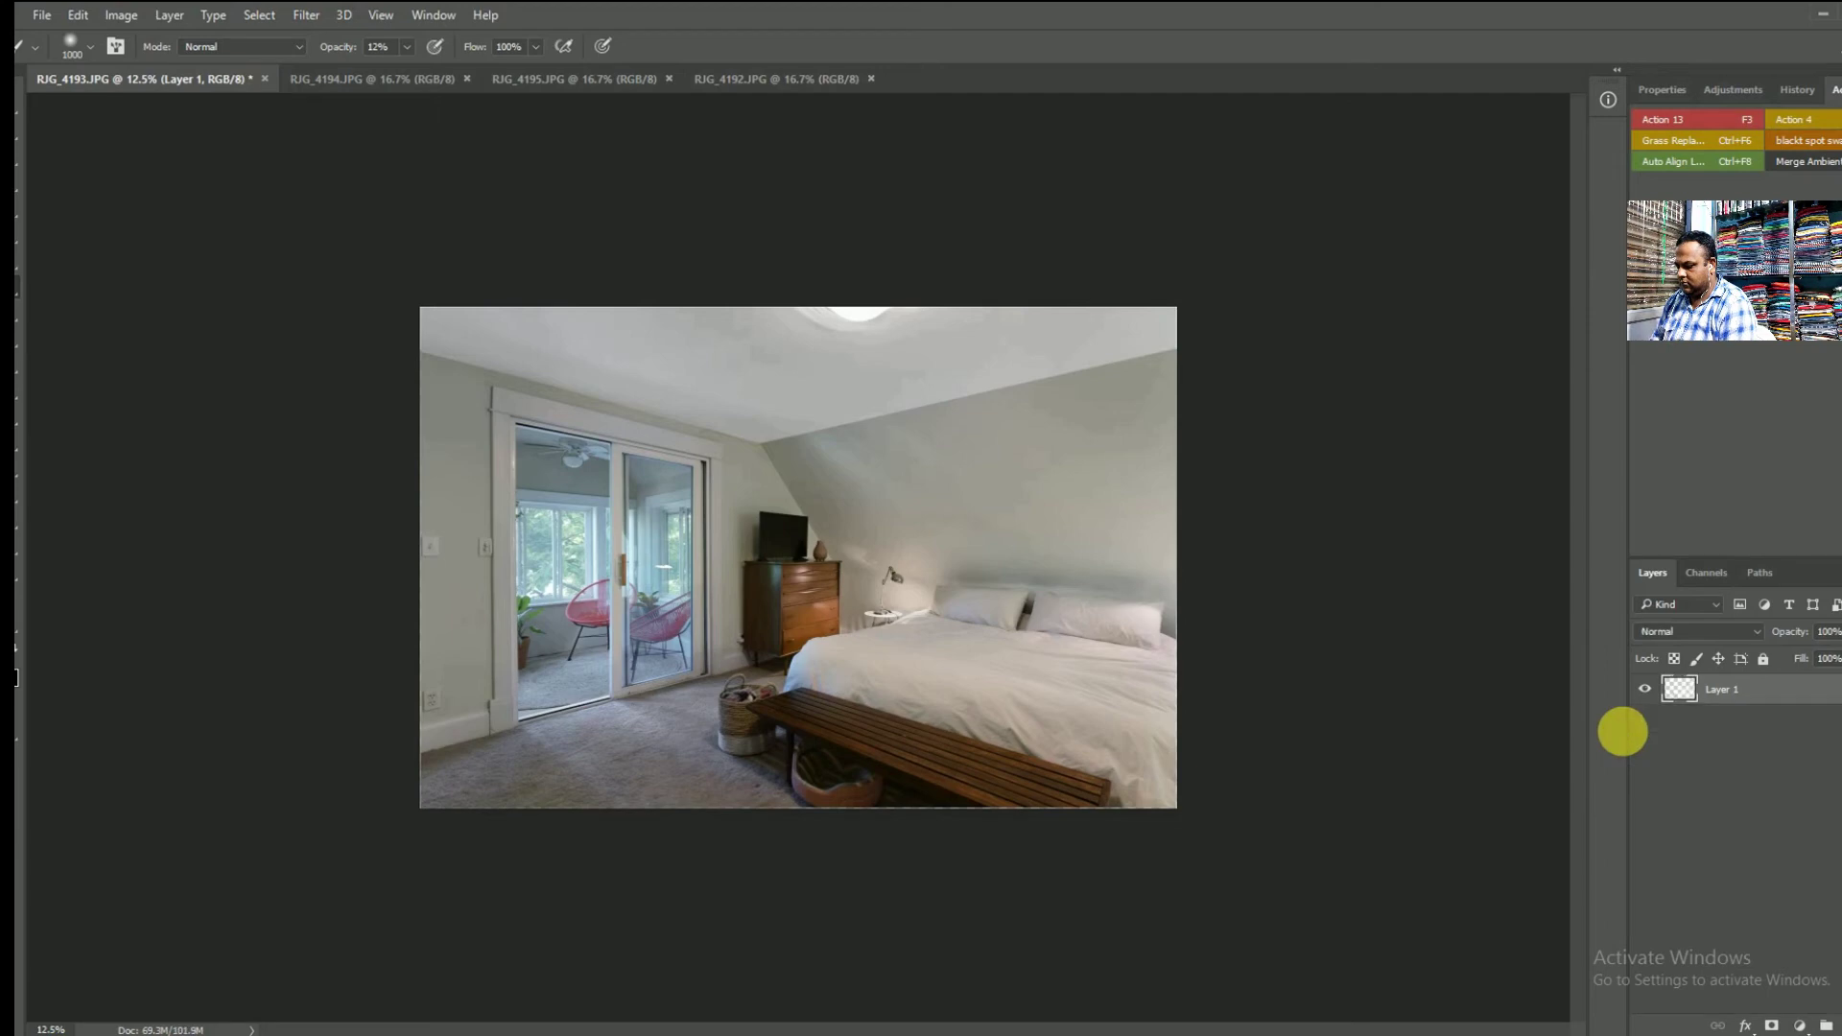
- Duplicate the merged layer, brighten the copy with a Curves point at input 121, output 142, and hide it behind a black mask
key("ctrl+m")
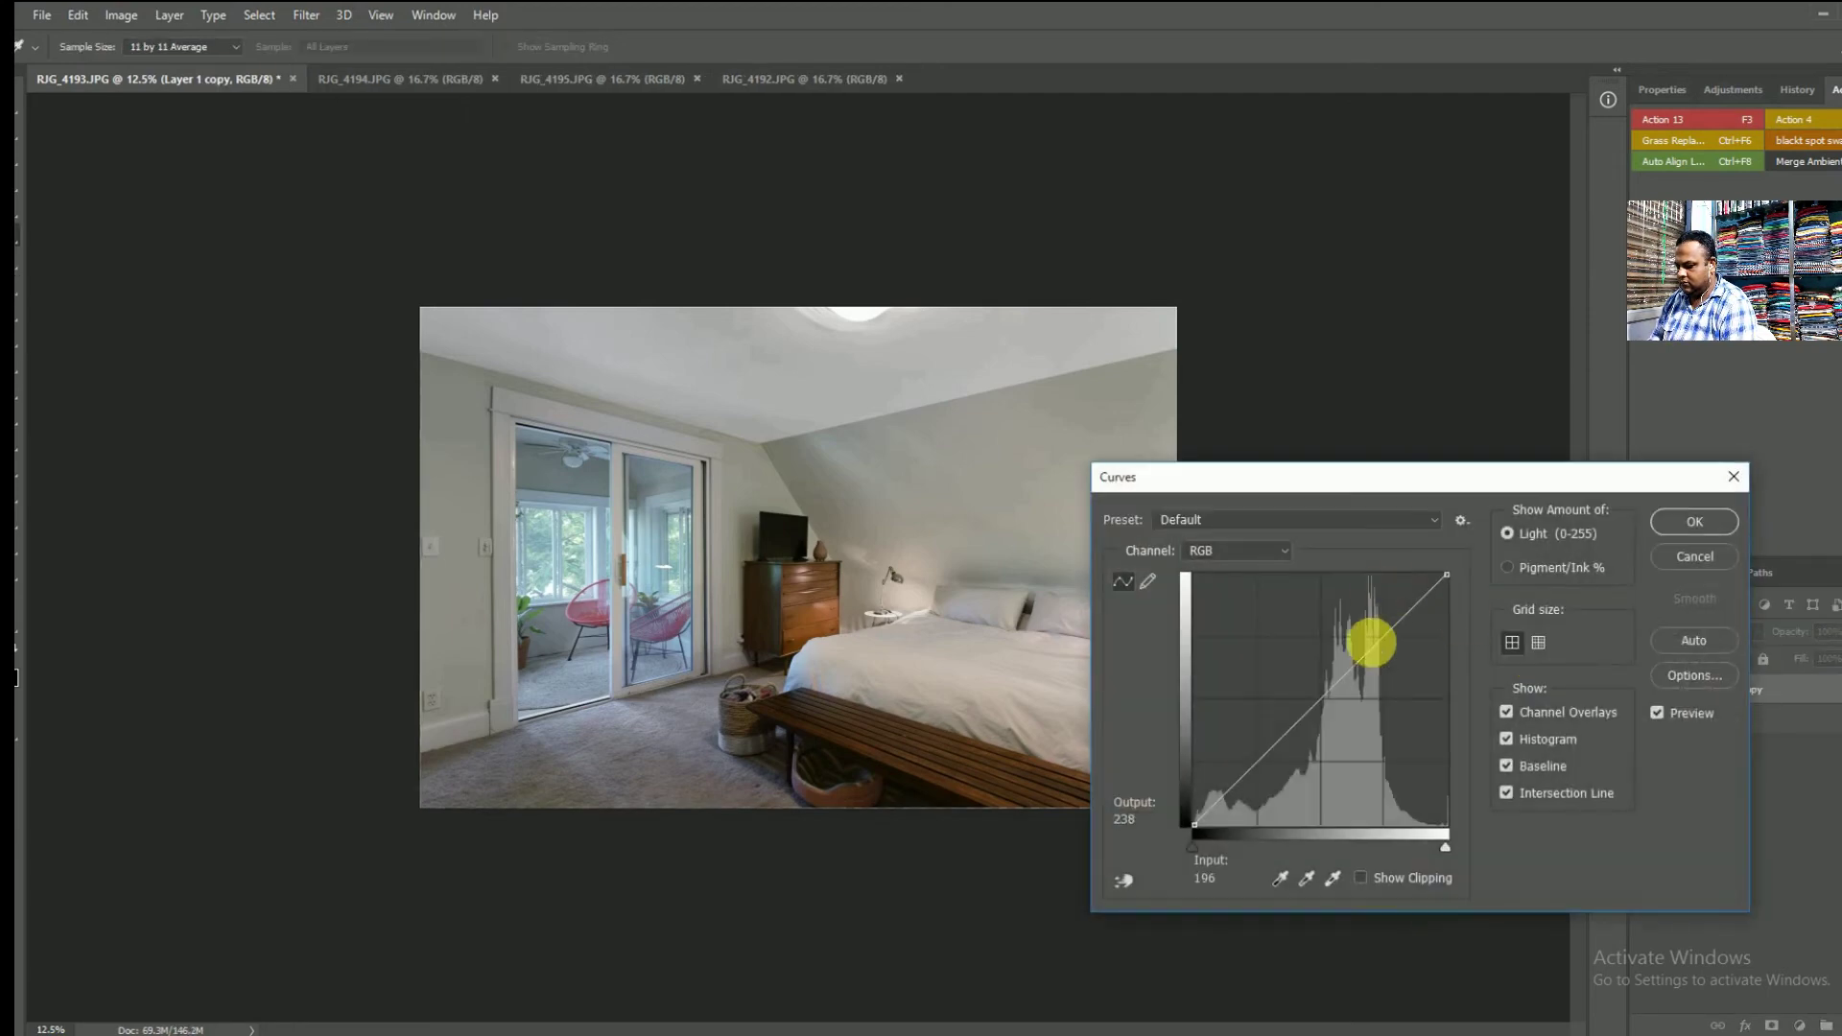
left_click_drag(1319, 703, 1316, 687)
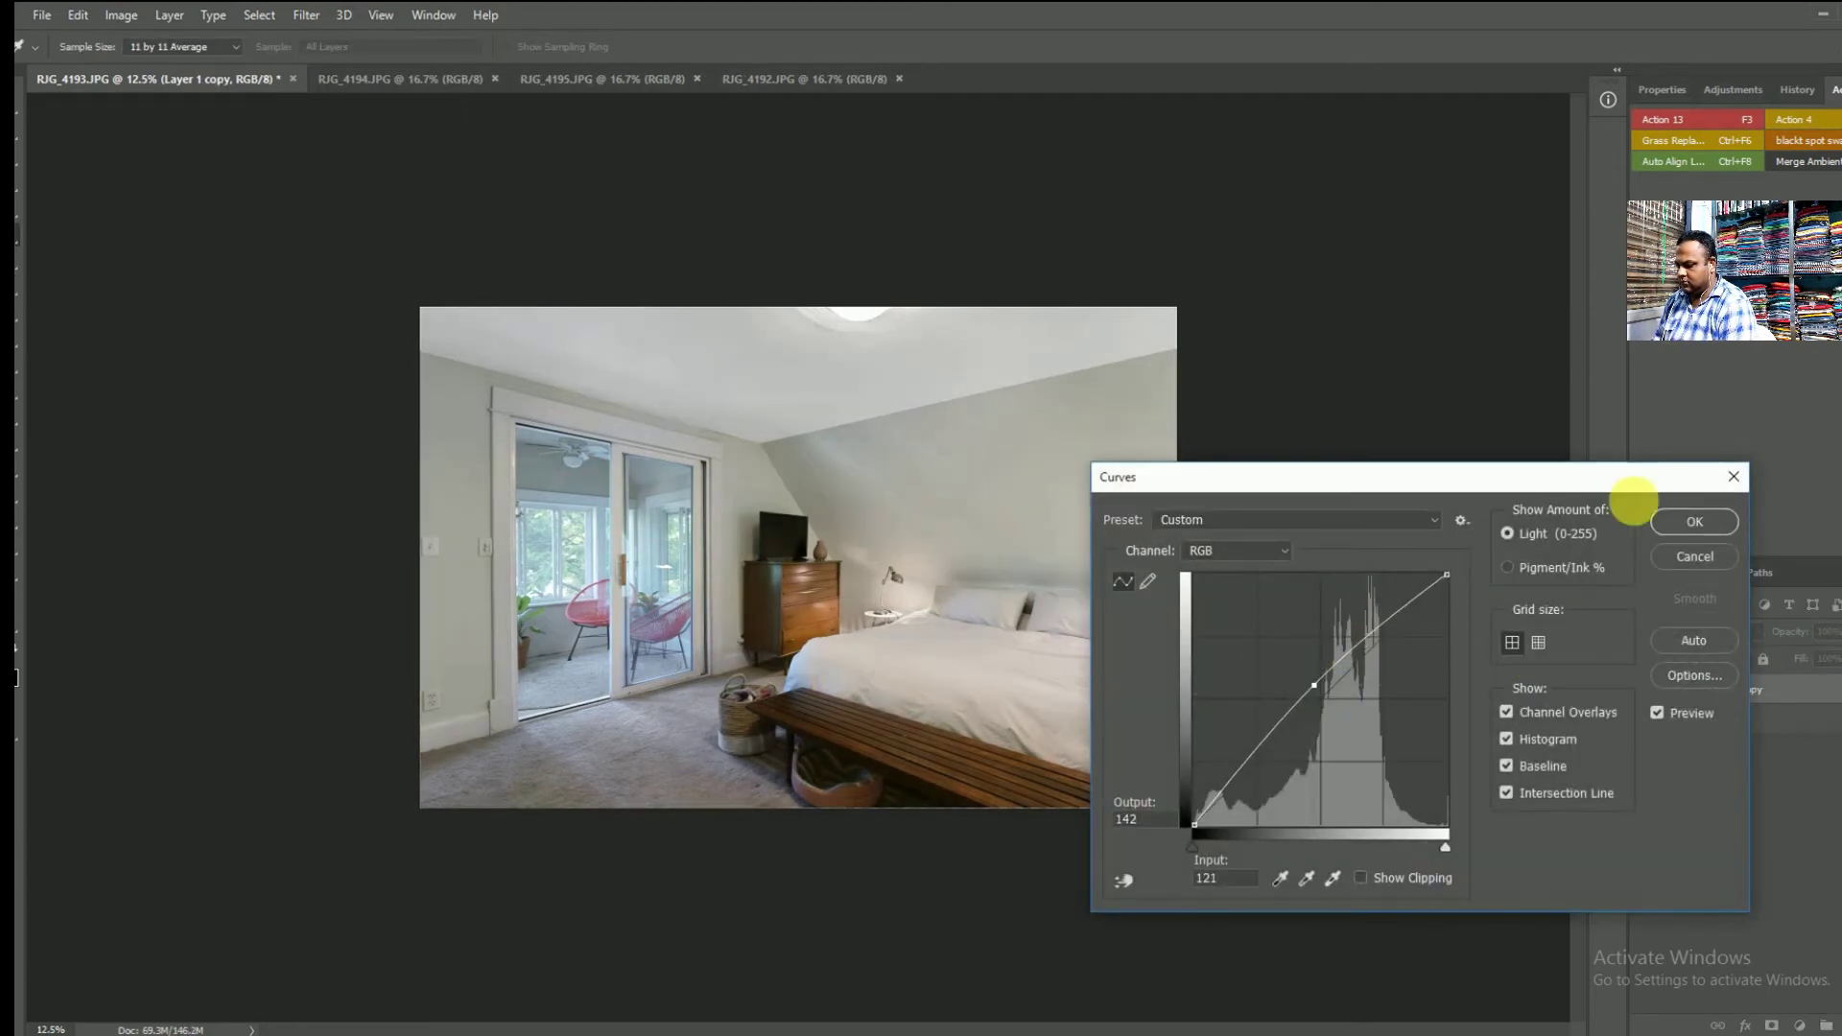
left_click(1691, 533)
left_click(1772, 1025, "alt")
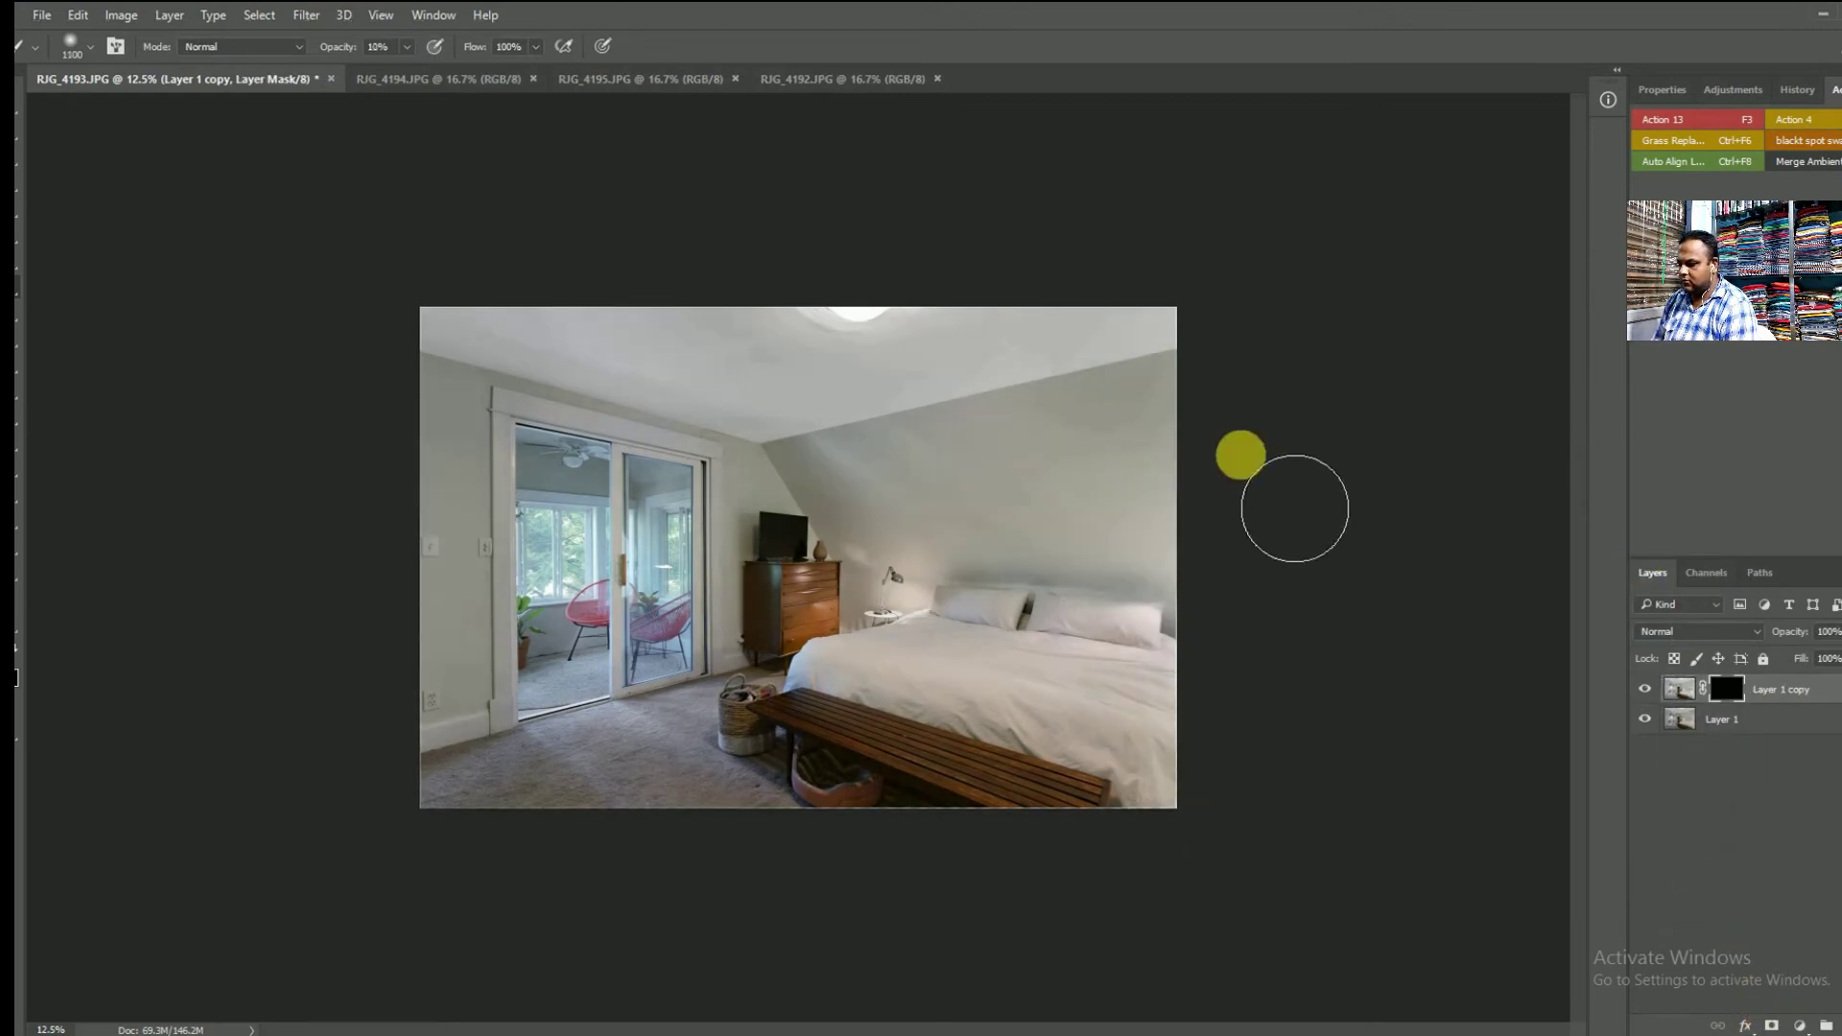
- Paint the Curves brightening back into the room through the mask with a 2200 px brush at 10% opacity, and merge the two layers
key("bracketright")
key("bracketright")
key("bracketright")
key("bracketright")
key("bracketright")
key("bracketright")
key("bracketright")
key("bracketright")
key("bracketright")
key("bracketright")
key("bracketright")
key("bracketright")
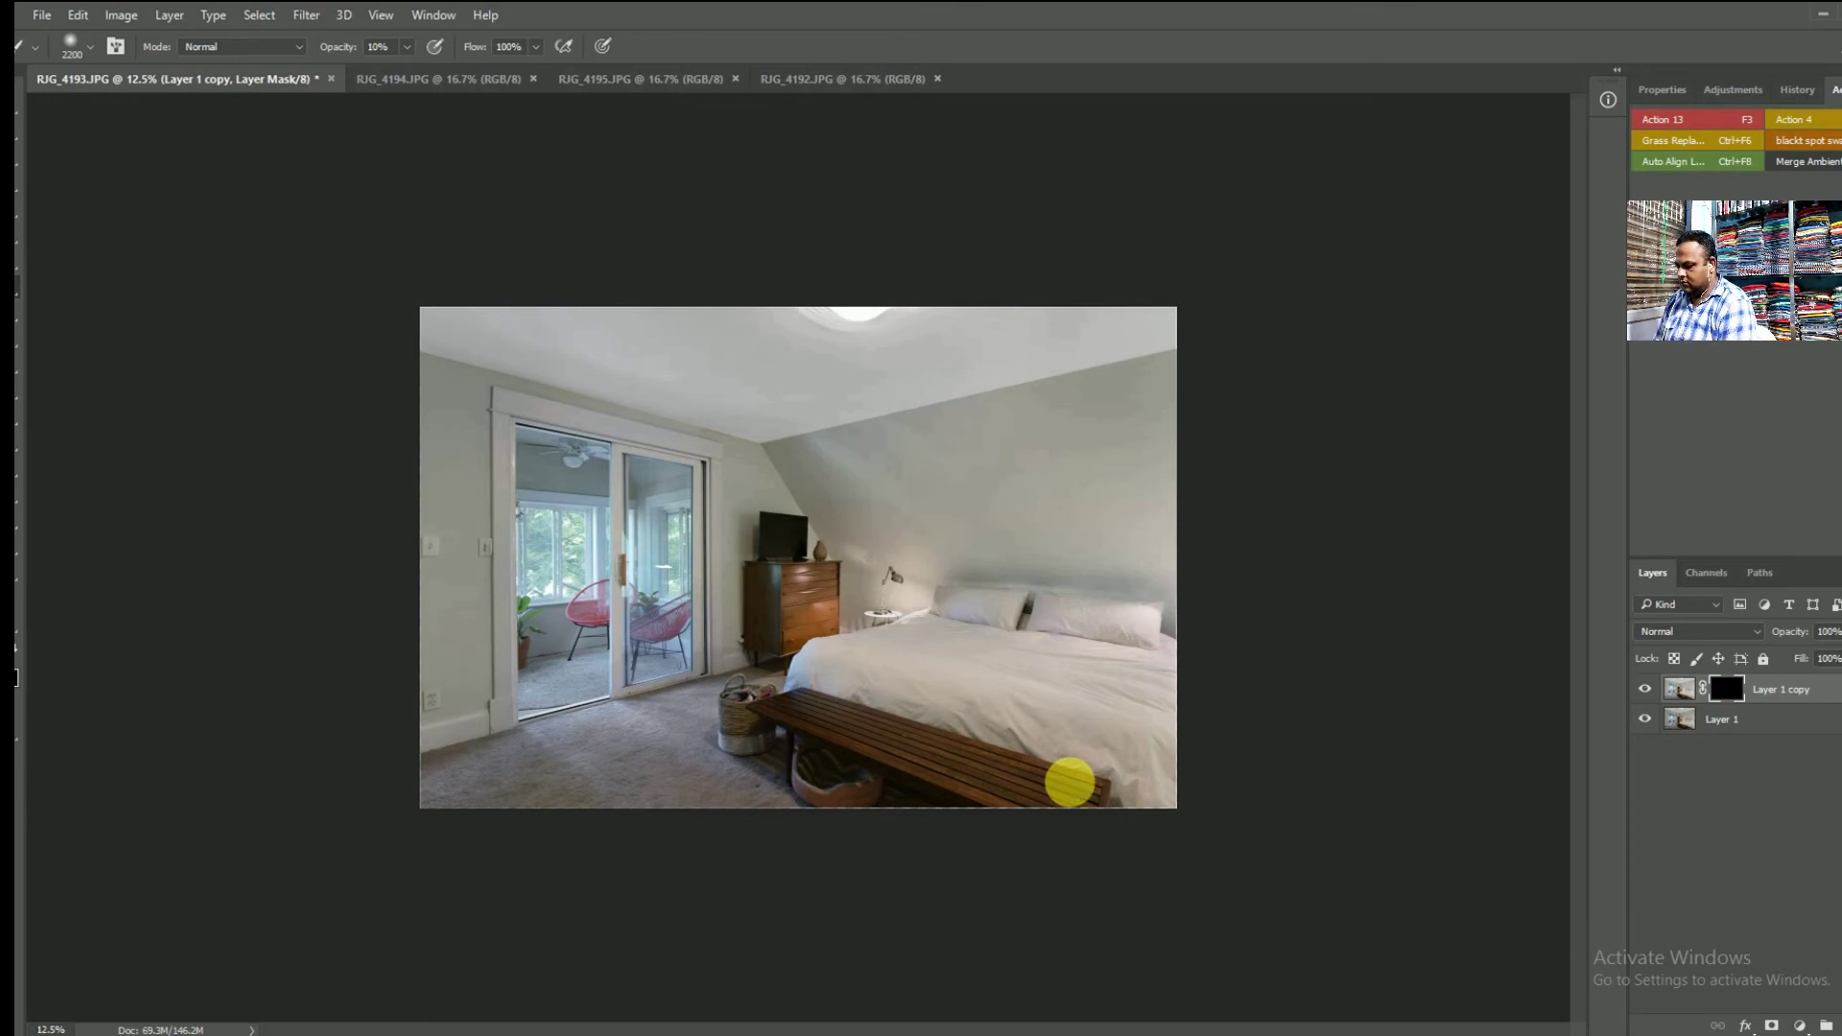
mouse_move(1070, 782)
left_mouse_down()
mouse_move(1127, 823)
mouse_move(1112, 448)
mouse_move(1062, 759)
mouse_move(1092, 439)
left_mouse_up()
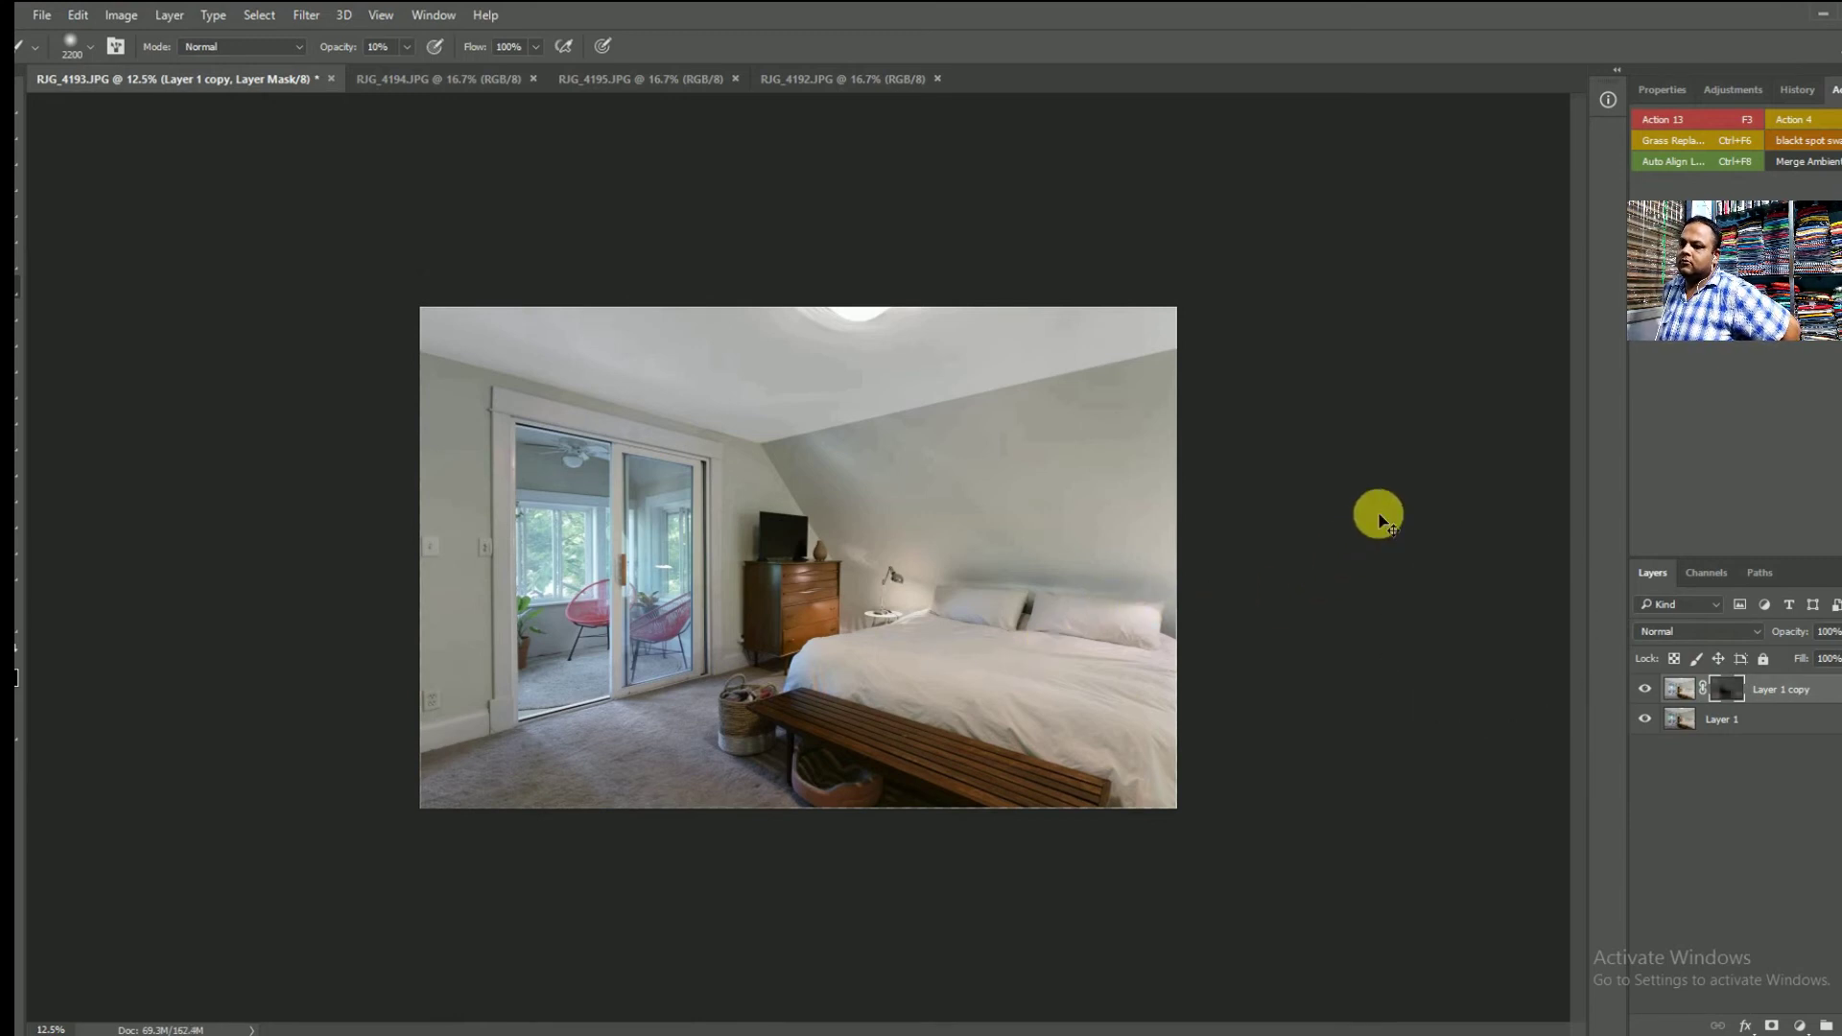
key("ctrl+e")
- Duplicate the layer and apply the Camera Raw Filter to the copy with Highlights +31 and Exposure +0.30
key("ctrl+j")
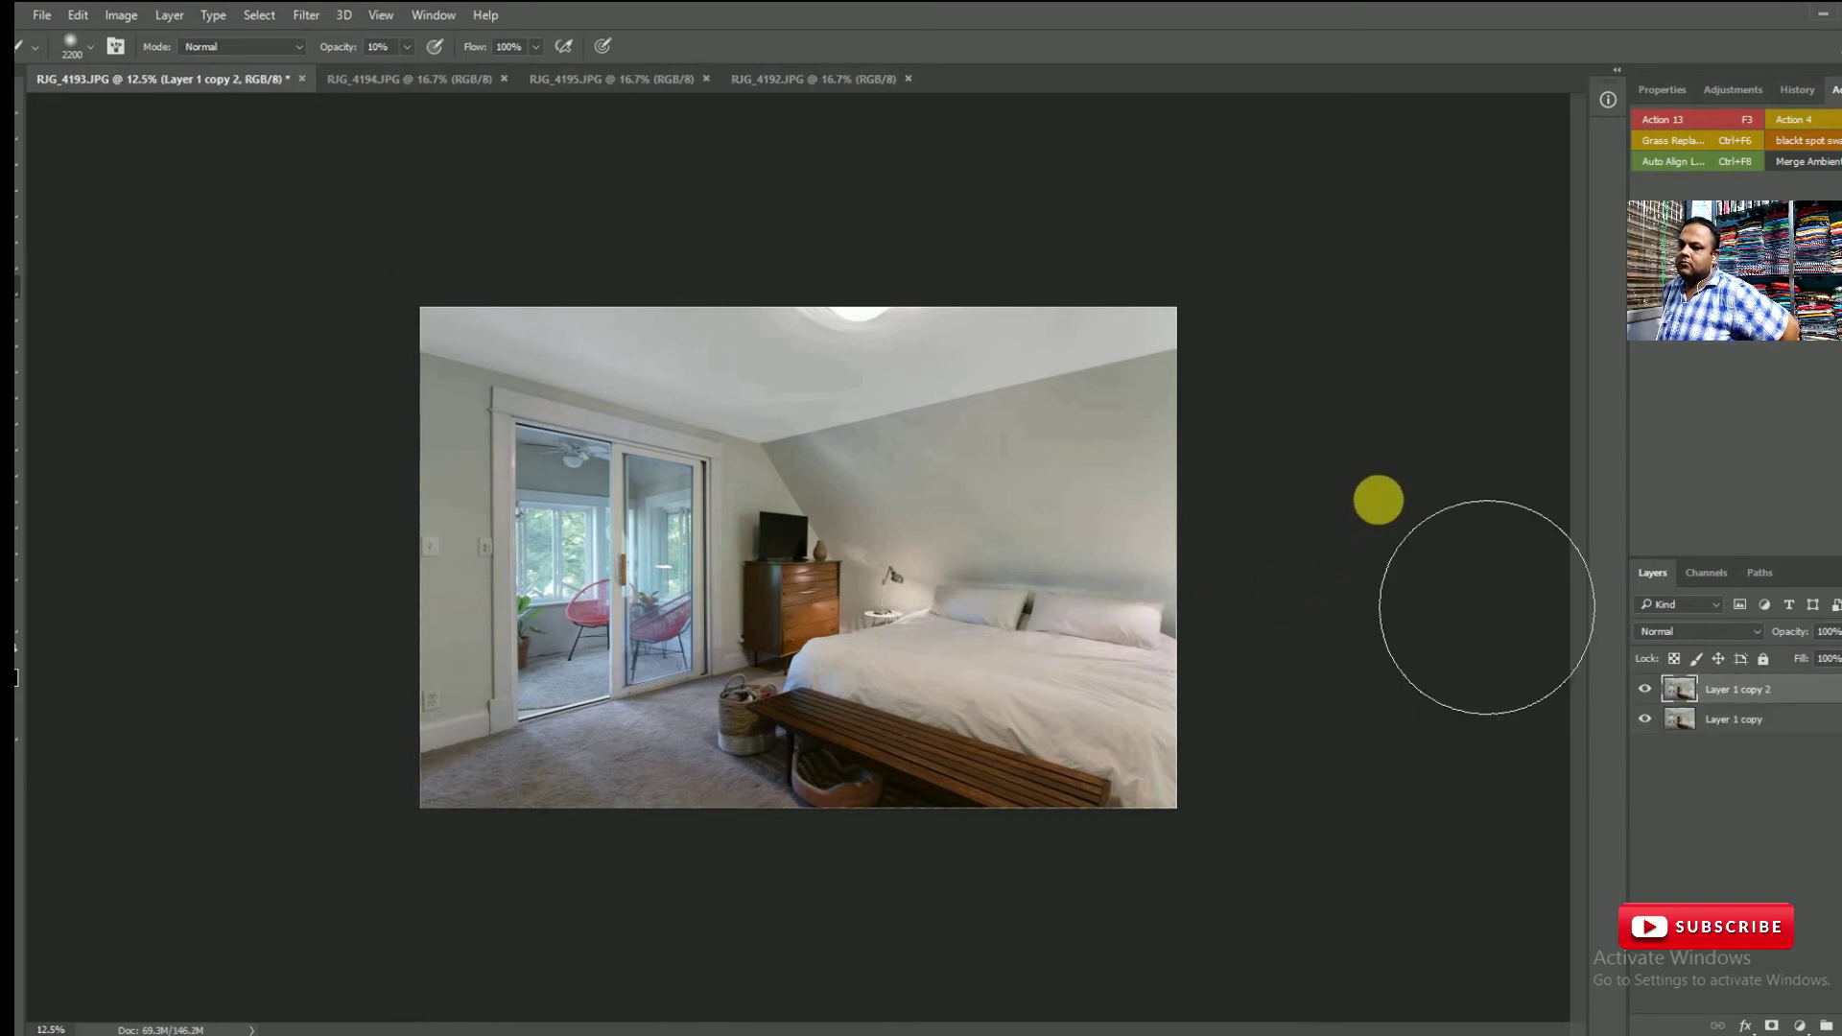
left_click(121, 15)
mouse_move(259, 67)
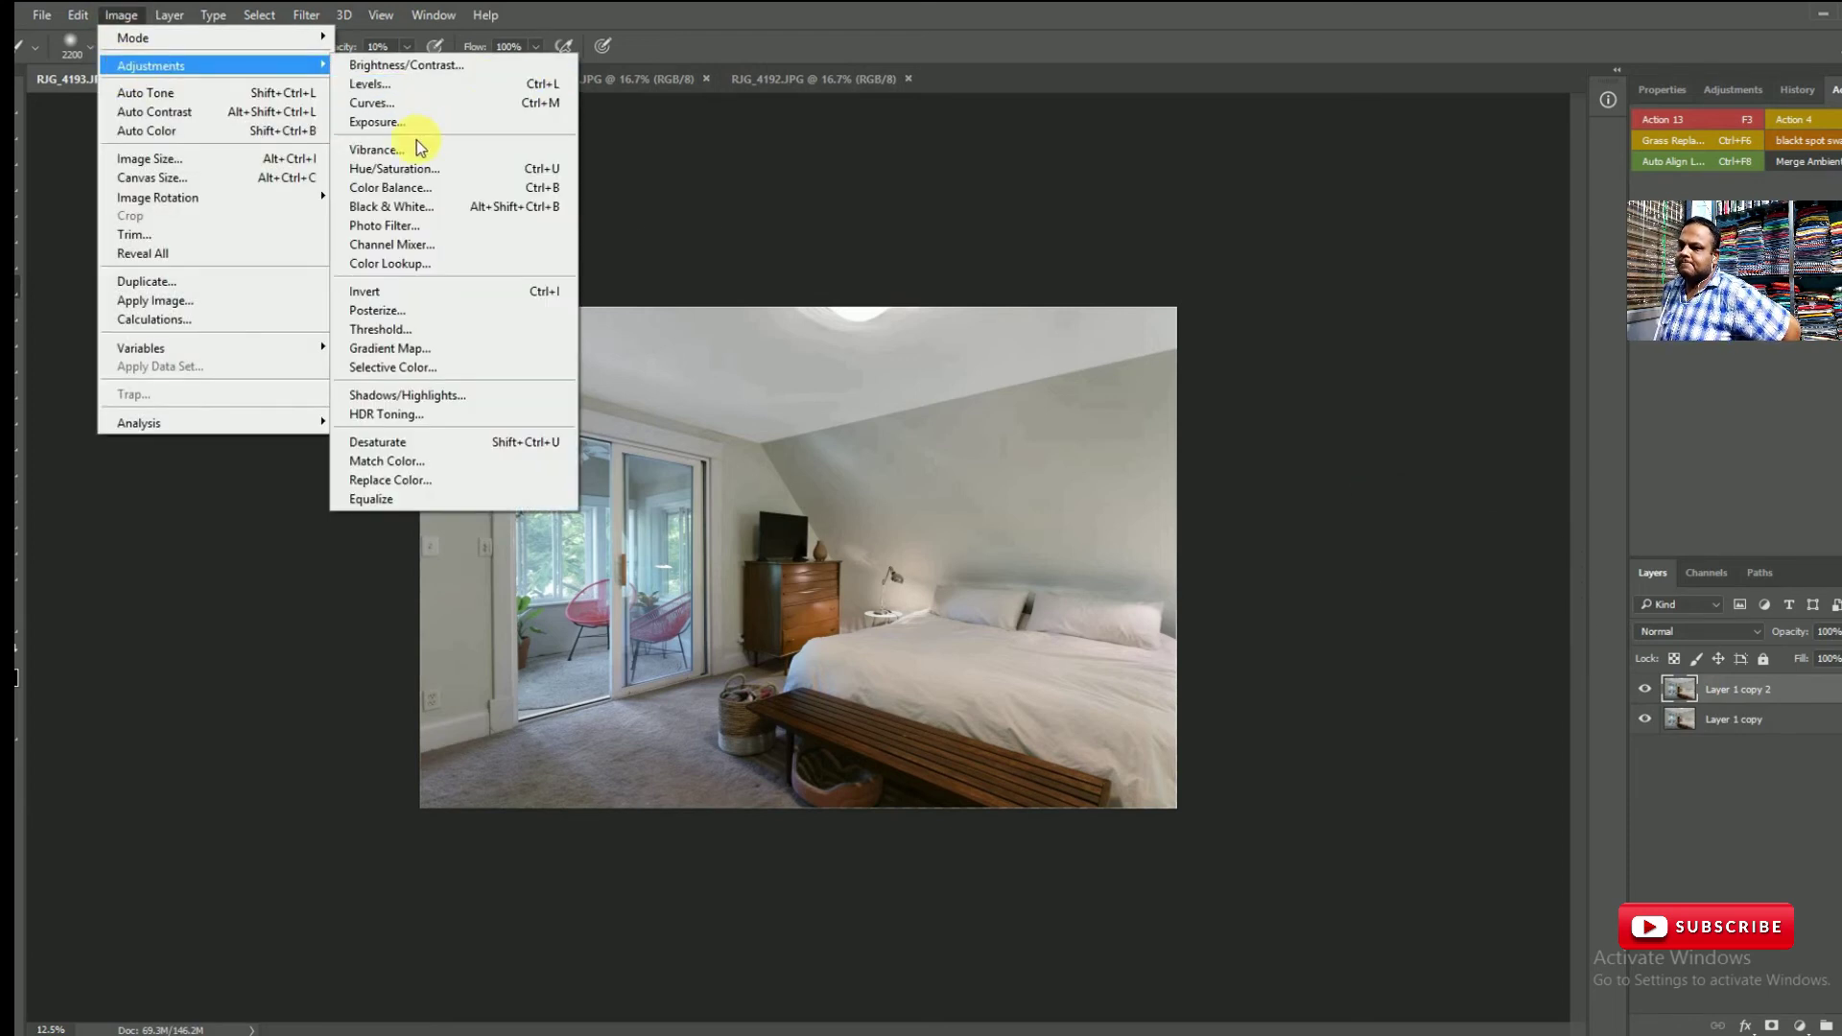
left_click(219, 499)
left_click(307, 16)
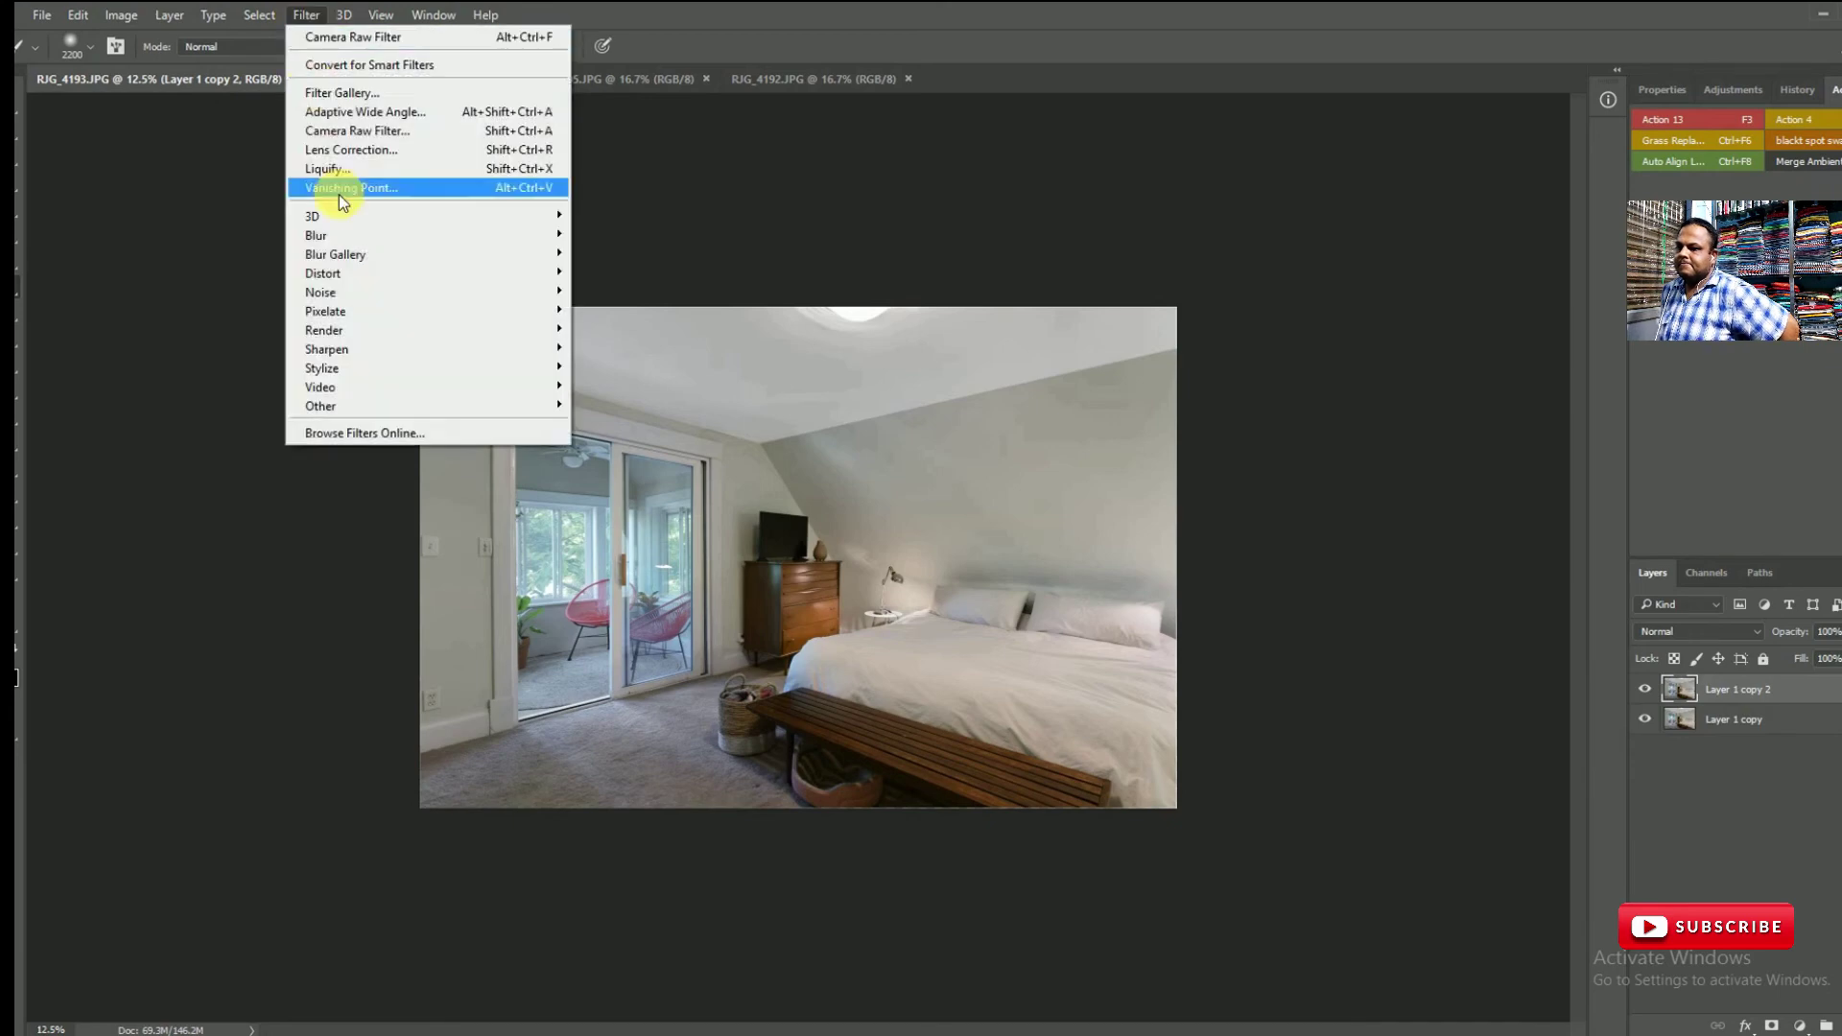
left_click(691, 252)
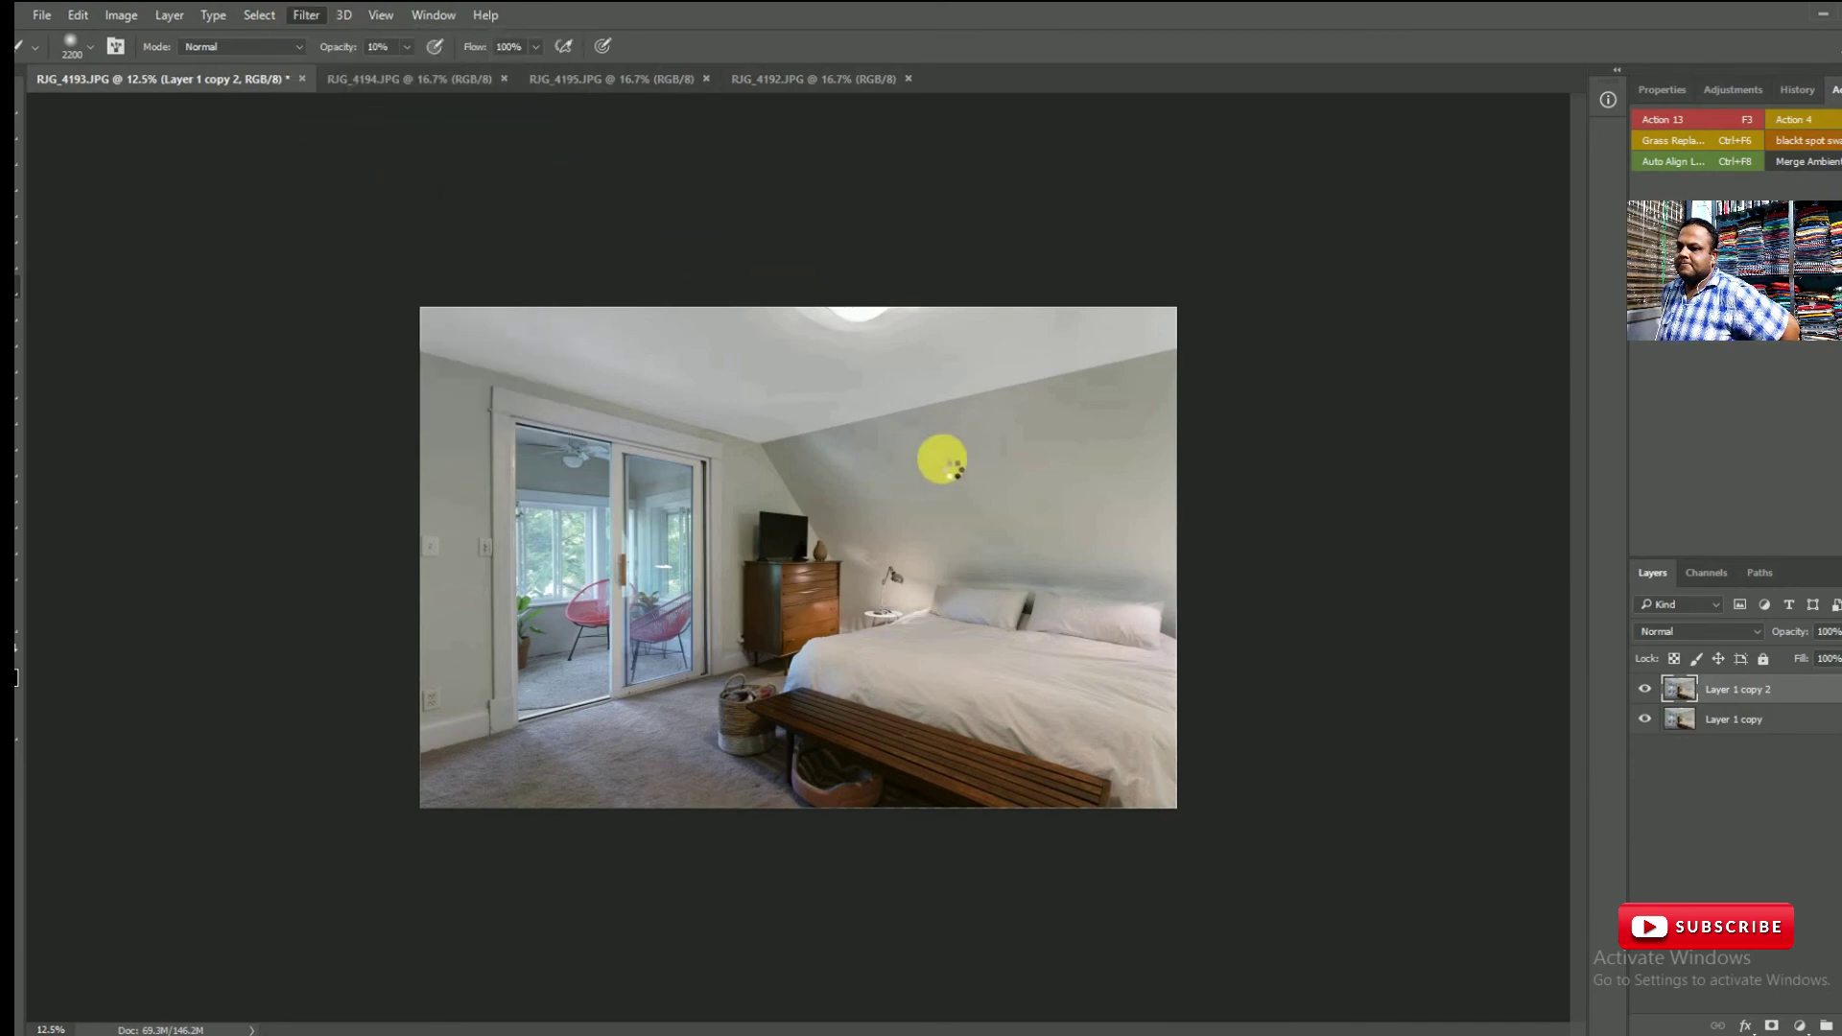
key("ctrl+shift+a")
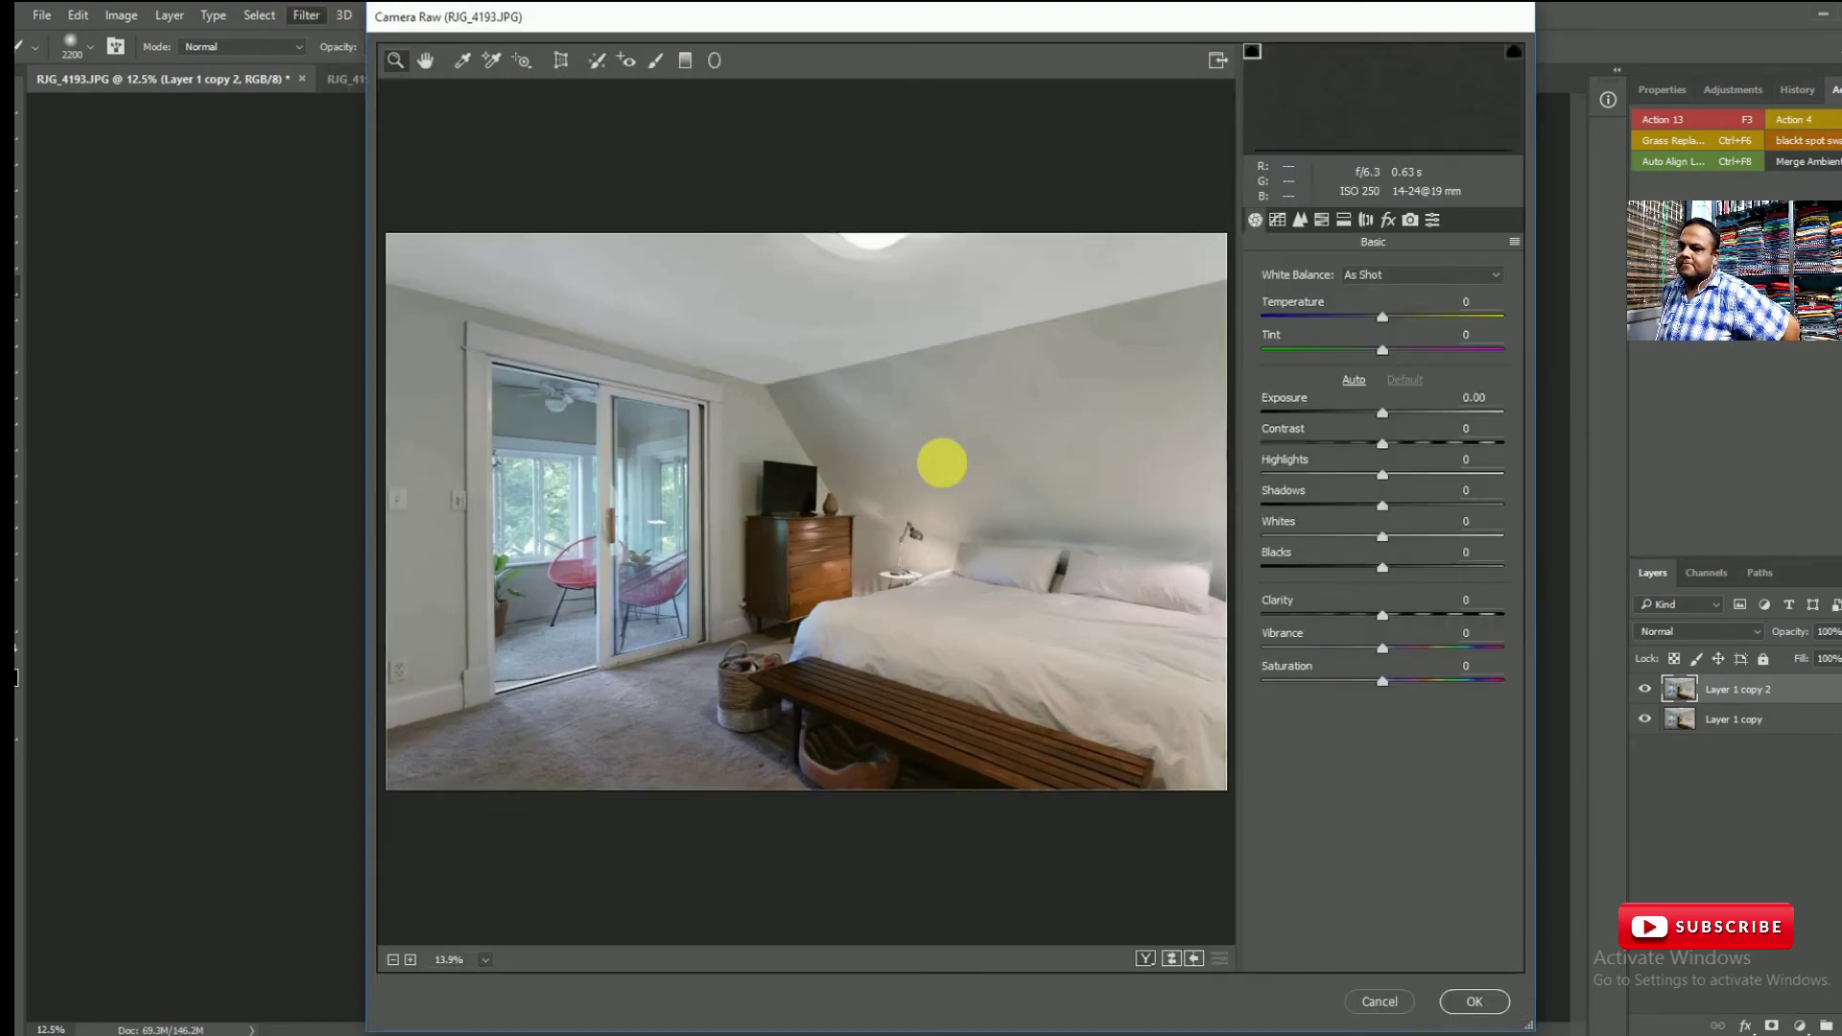
left_click(1383, 475)
left_click_drag(1385, 480, 1389, 416)
left_click(1382, 416)
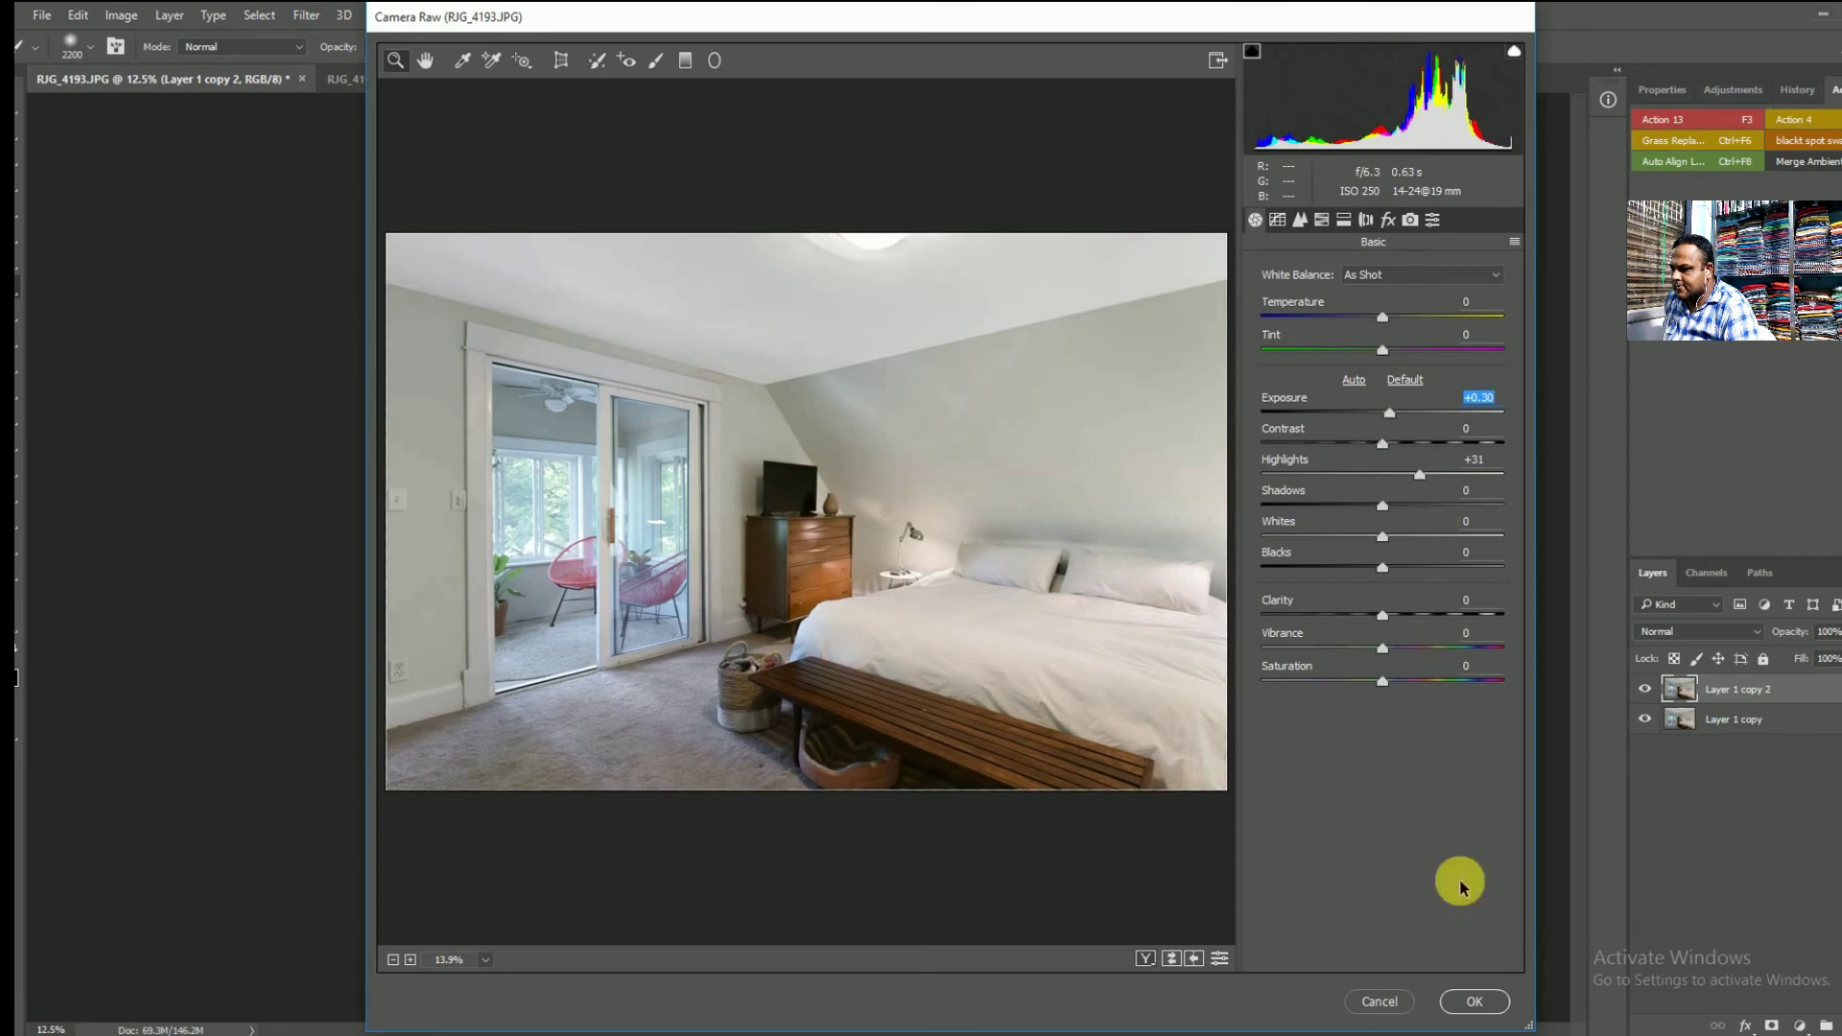
left_click(1490, 1014)
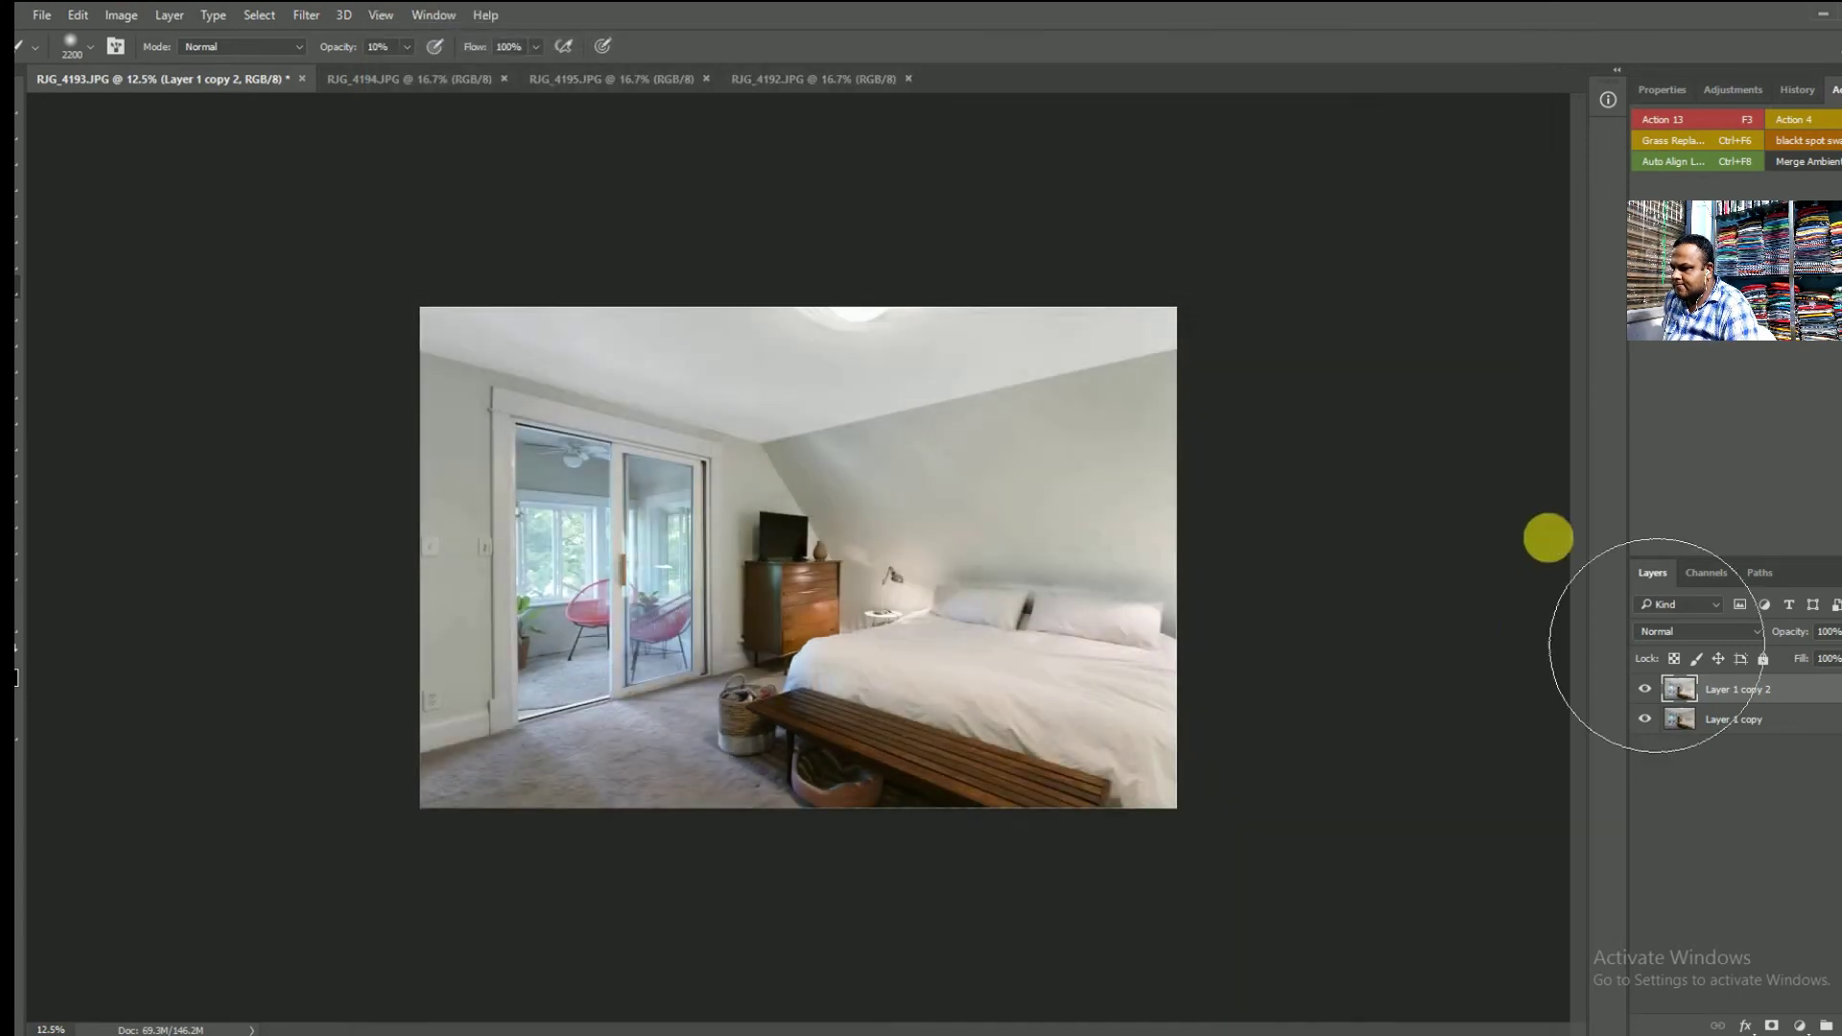
- Add a black mask to the Camera Raw copy, paint its brightness back in at 35% opacity with the brush reduced to 1400 px, and merge the visible layers
left_click(1771, 1024, "alt")
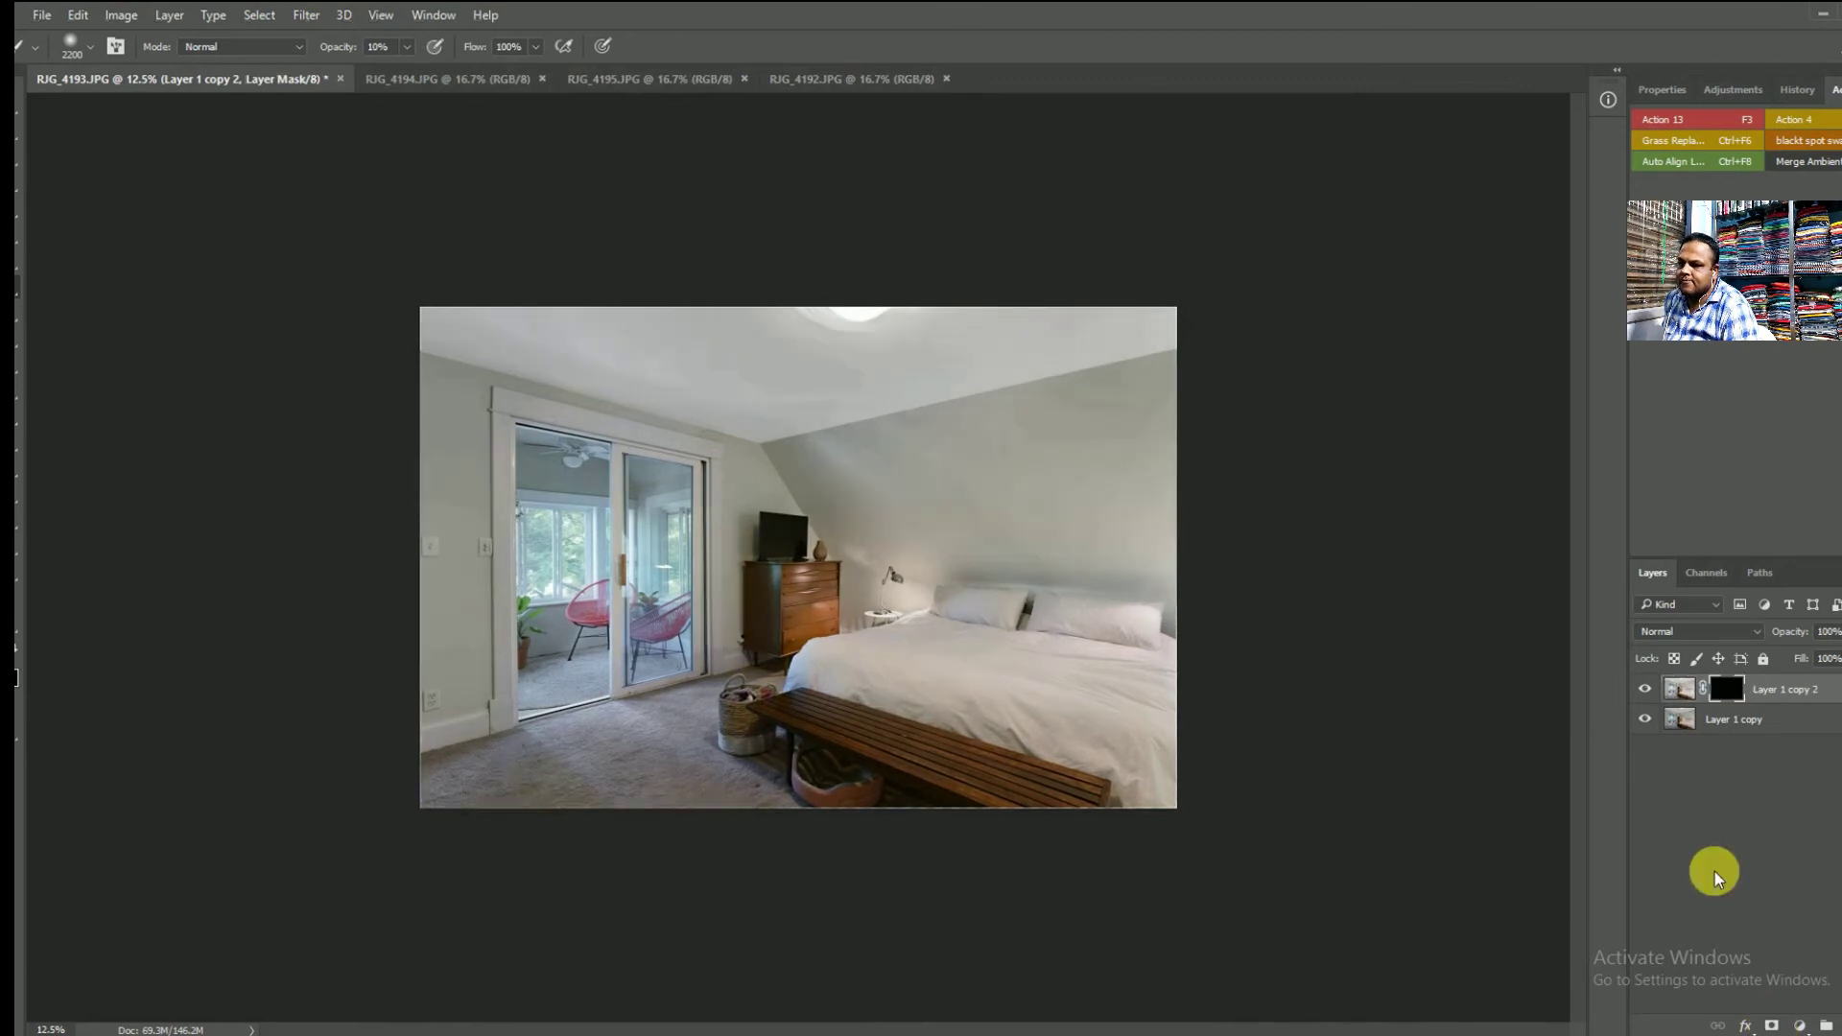
key("bracketright")
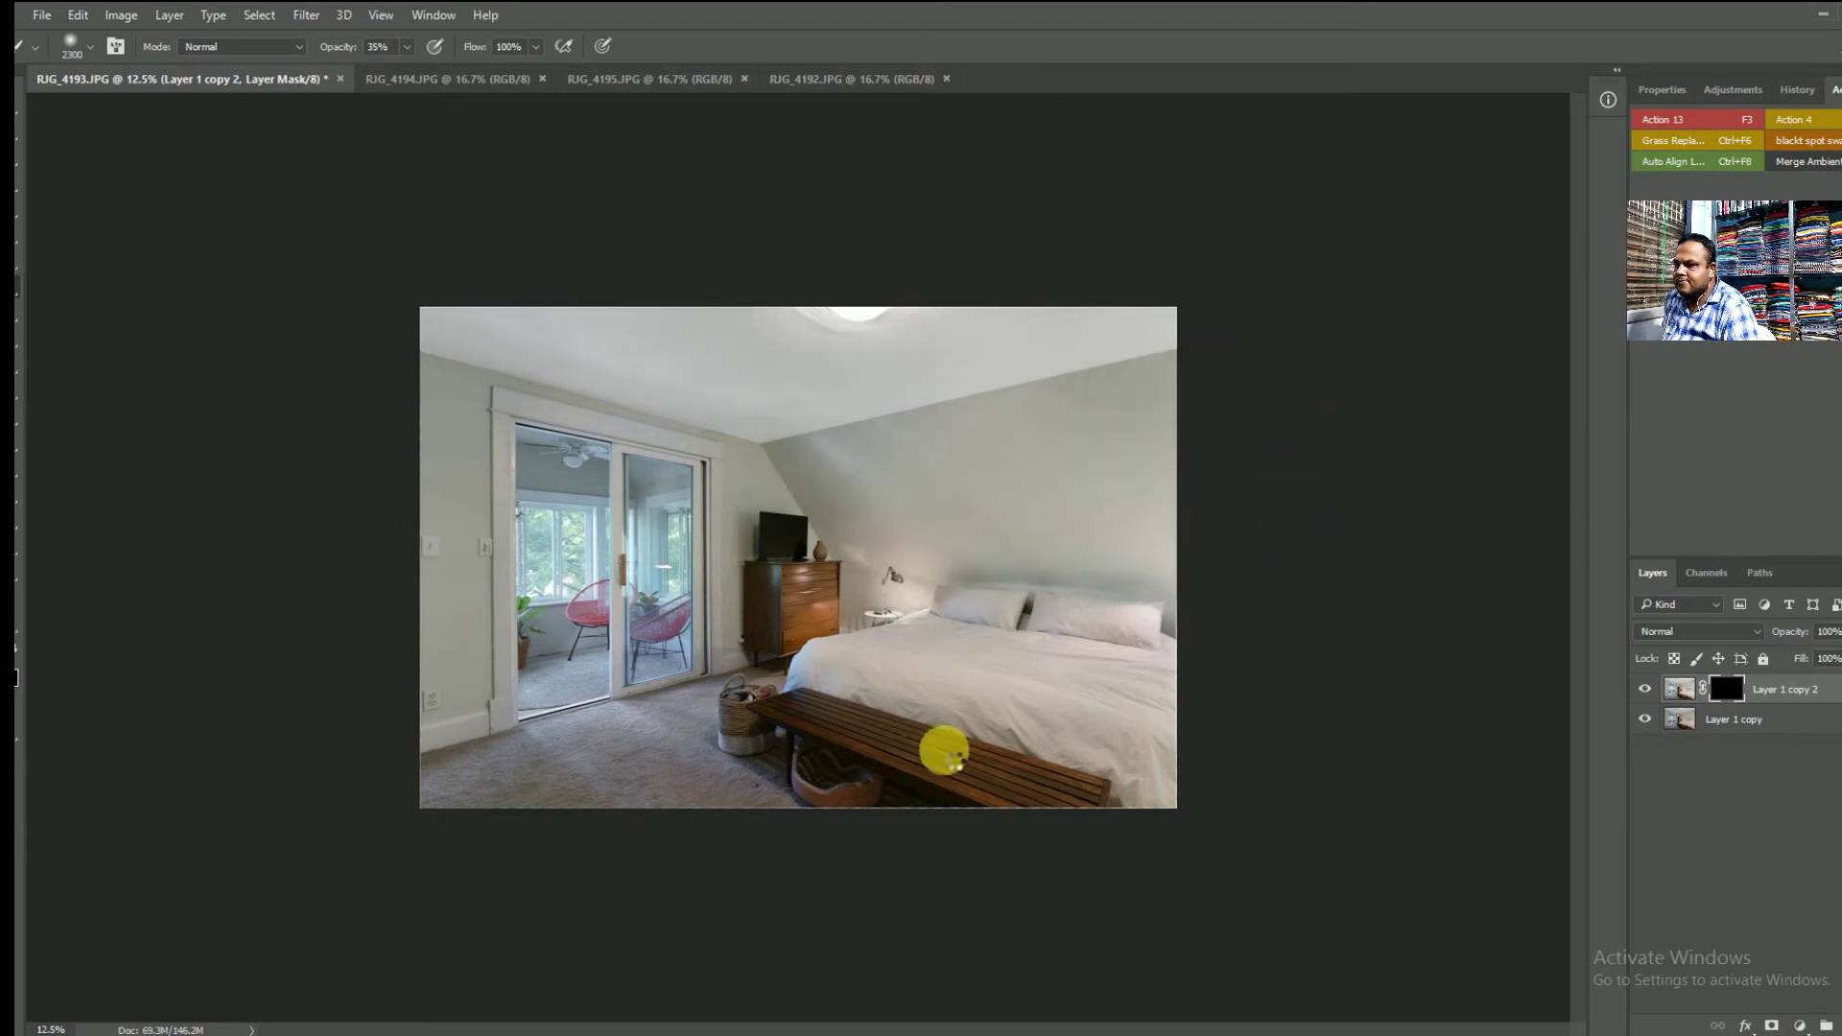
key("bracketleft")
key("bracketleft")
mouse_move(1078, 880)
left_mouse_down()
mouse_move(1165, 634)
mouse_move(1061, 576)
mouse_move(879, 526)
left_mouse_up()
key("bracketleft")
key("bracketleft")
key("bracketleft")
key("bracketleft")
key("bracketleft")
key("bracketleft")
key("bracketleft")
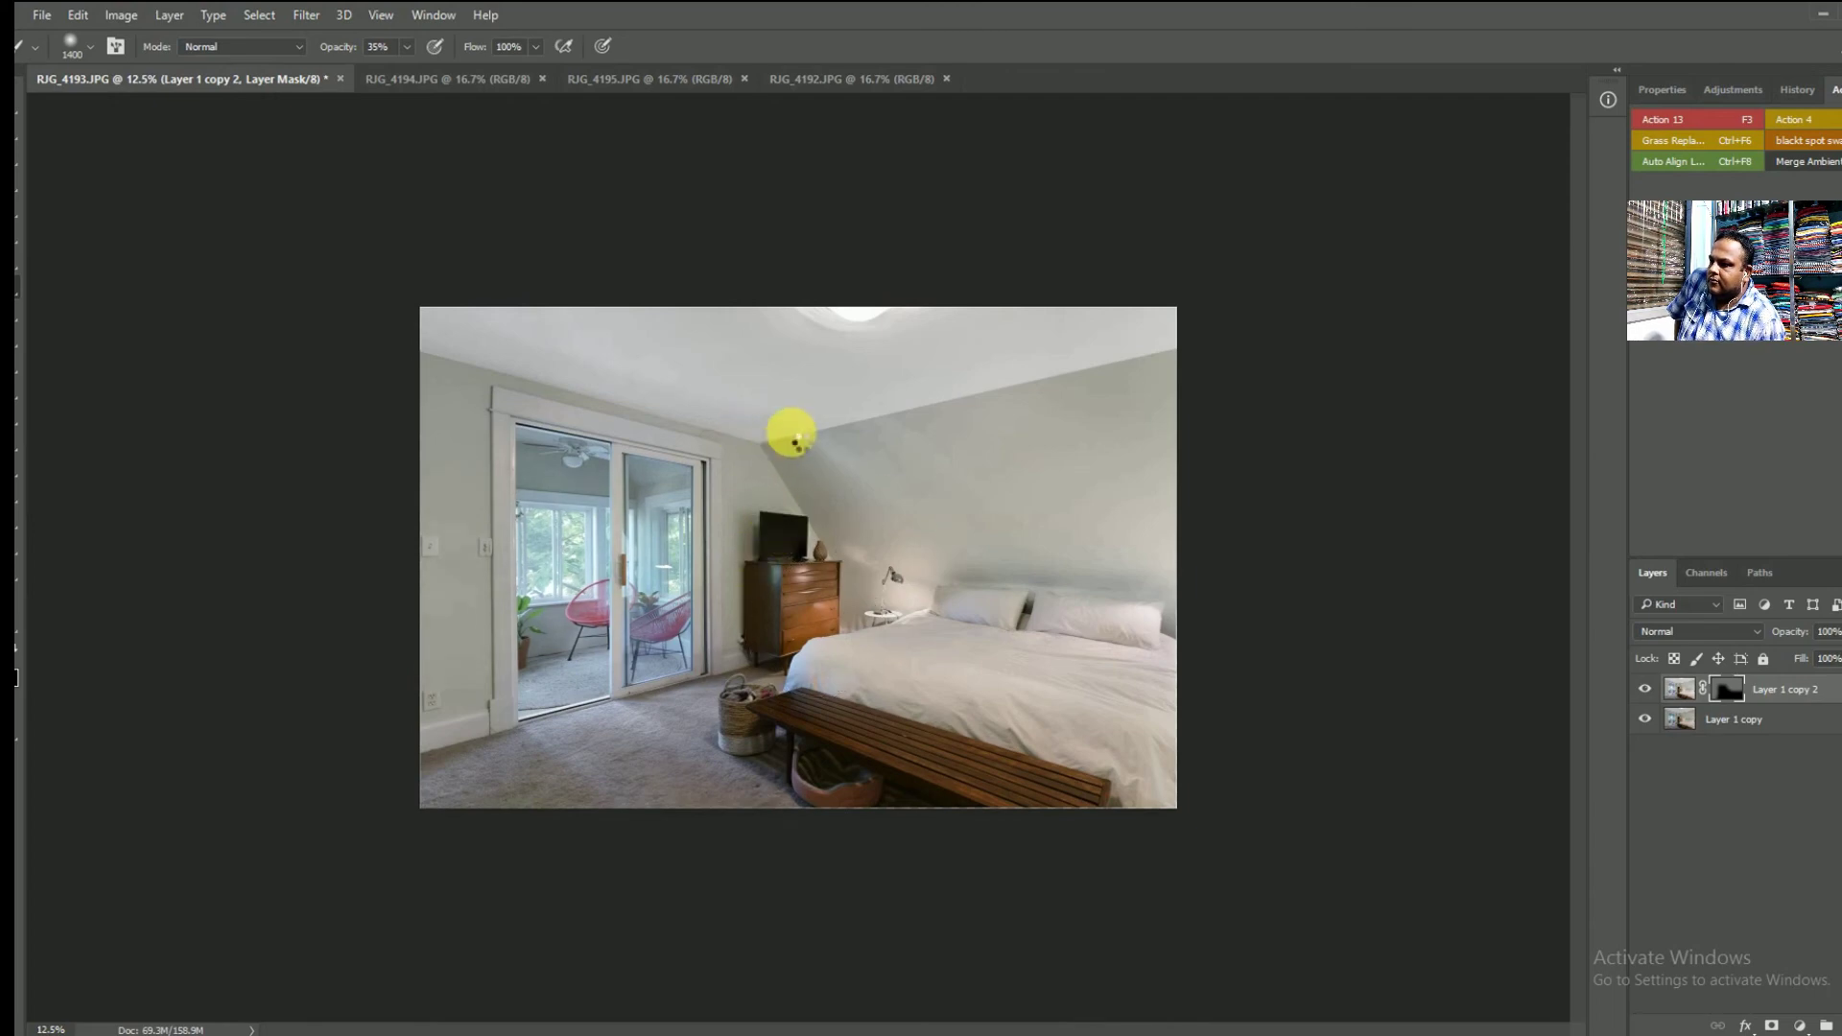
left_click(792, 432)
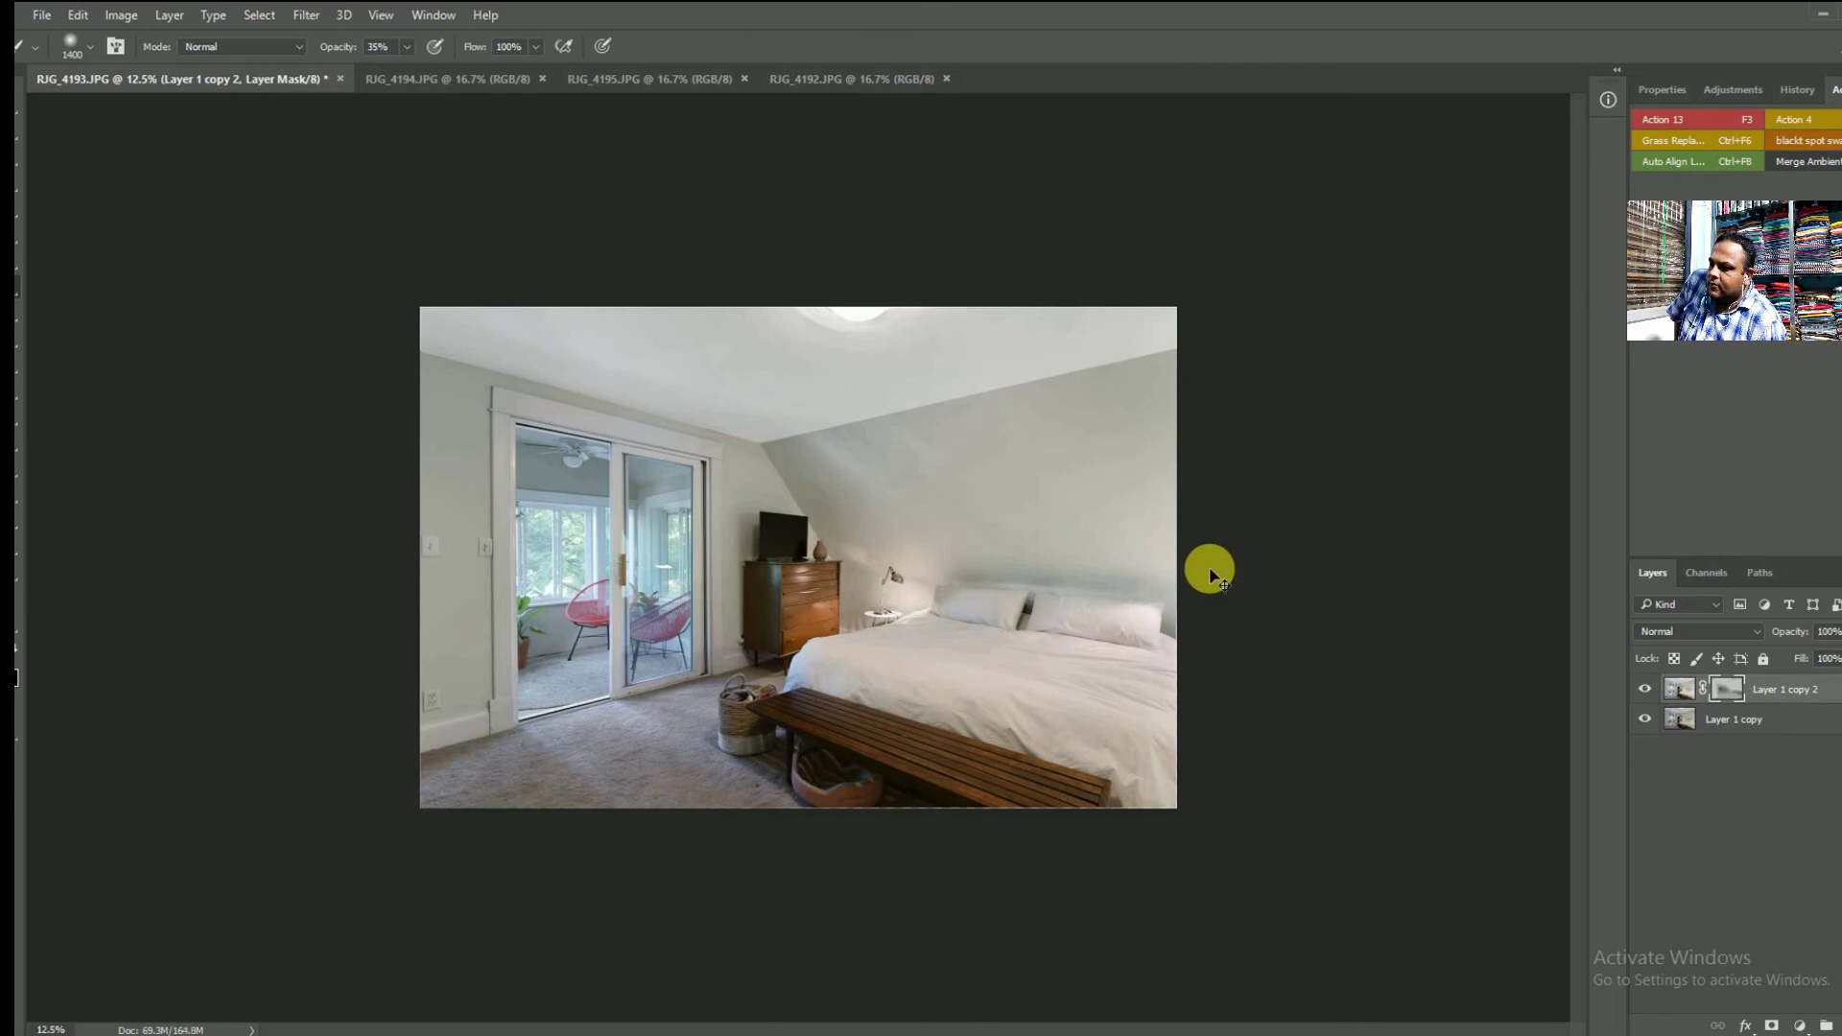
key("ctrl+shift+e")
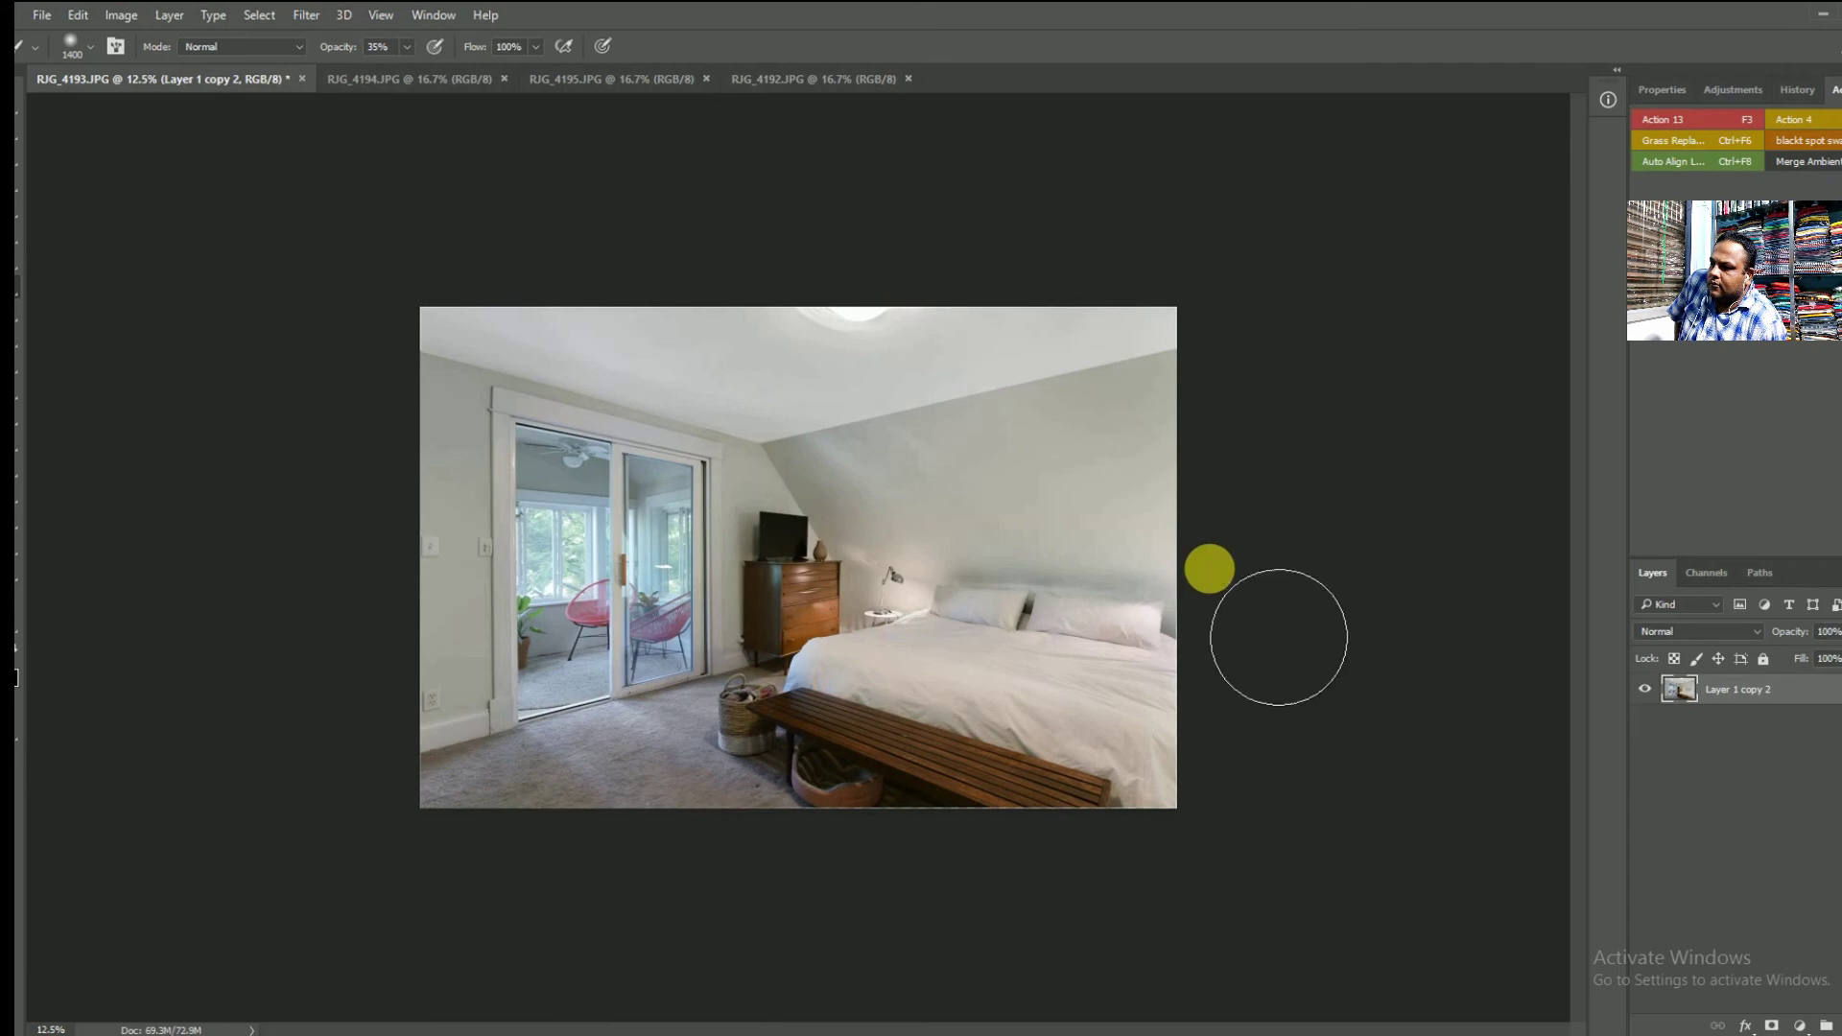
- Look through the other source exposures and close RJG_4192.JPG
left_click(419, 77)
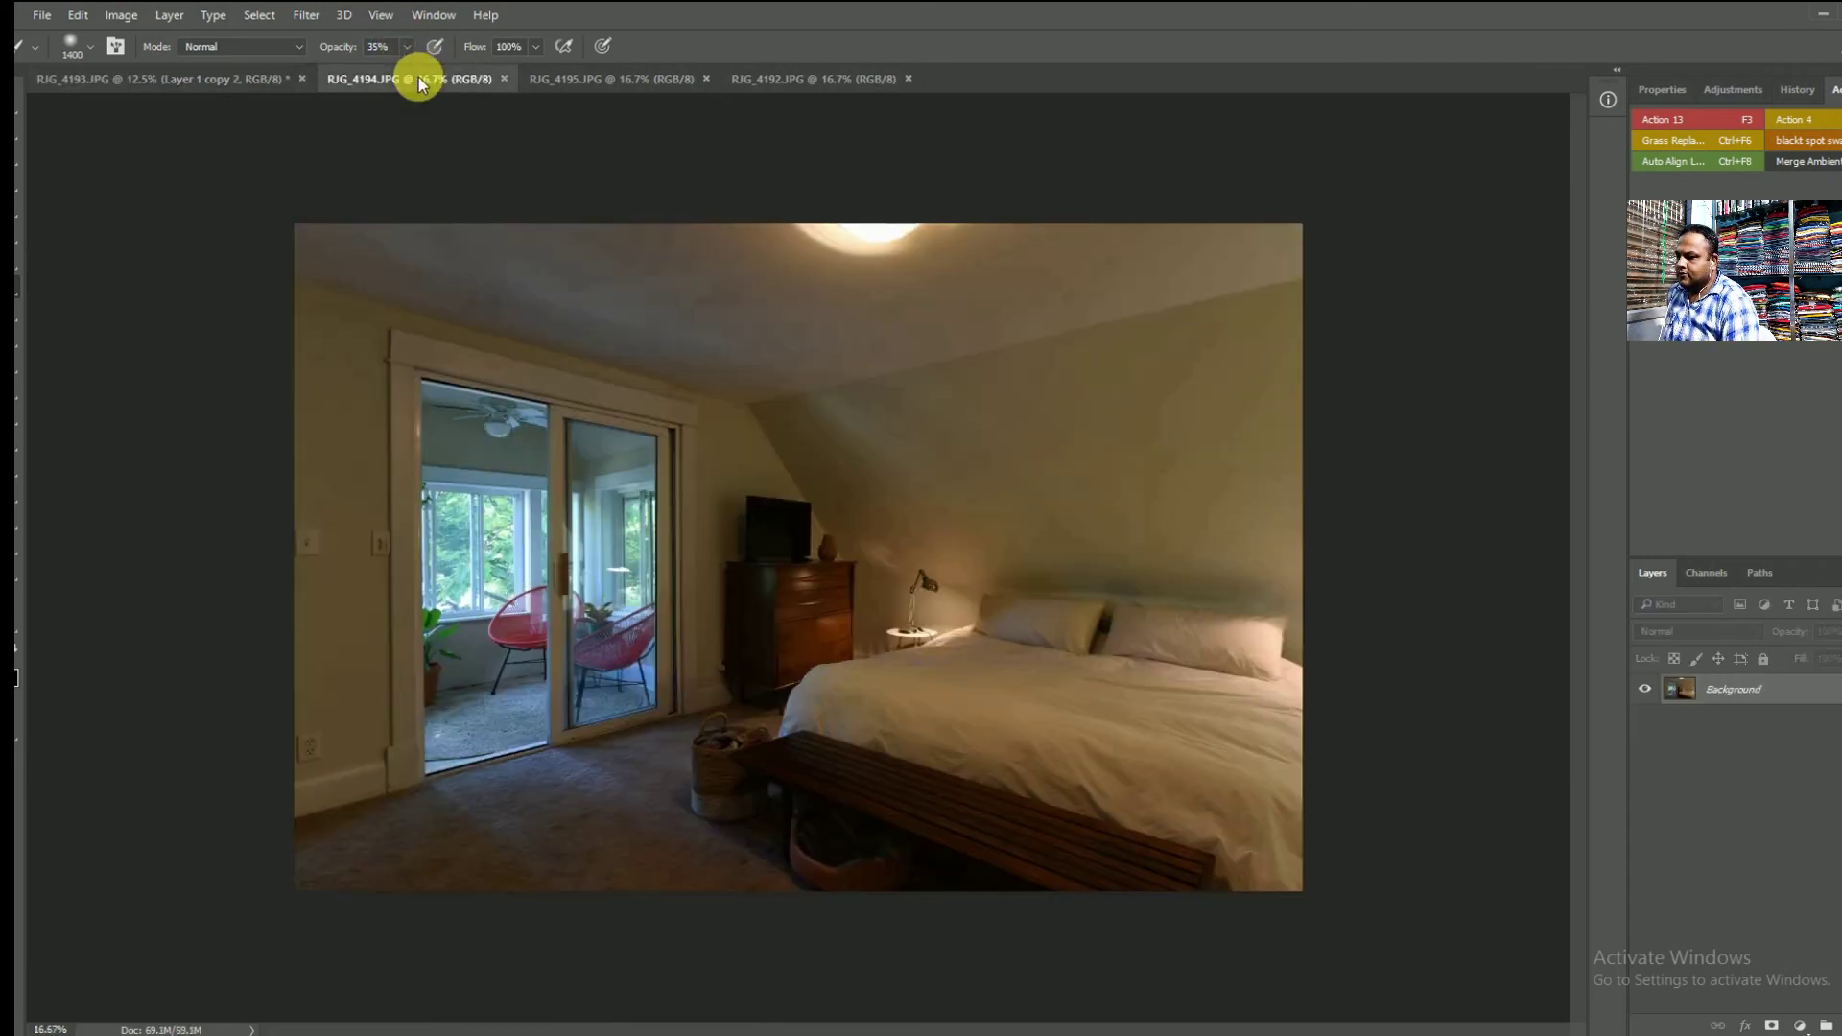
left_click(608, 78)
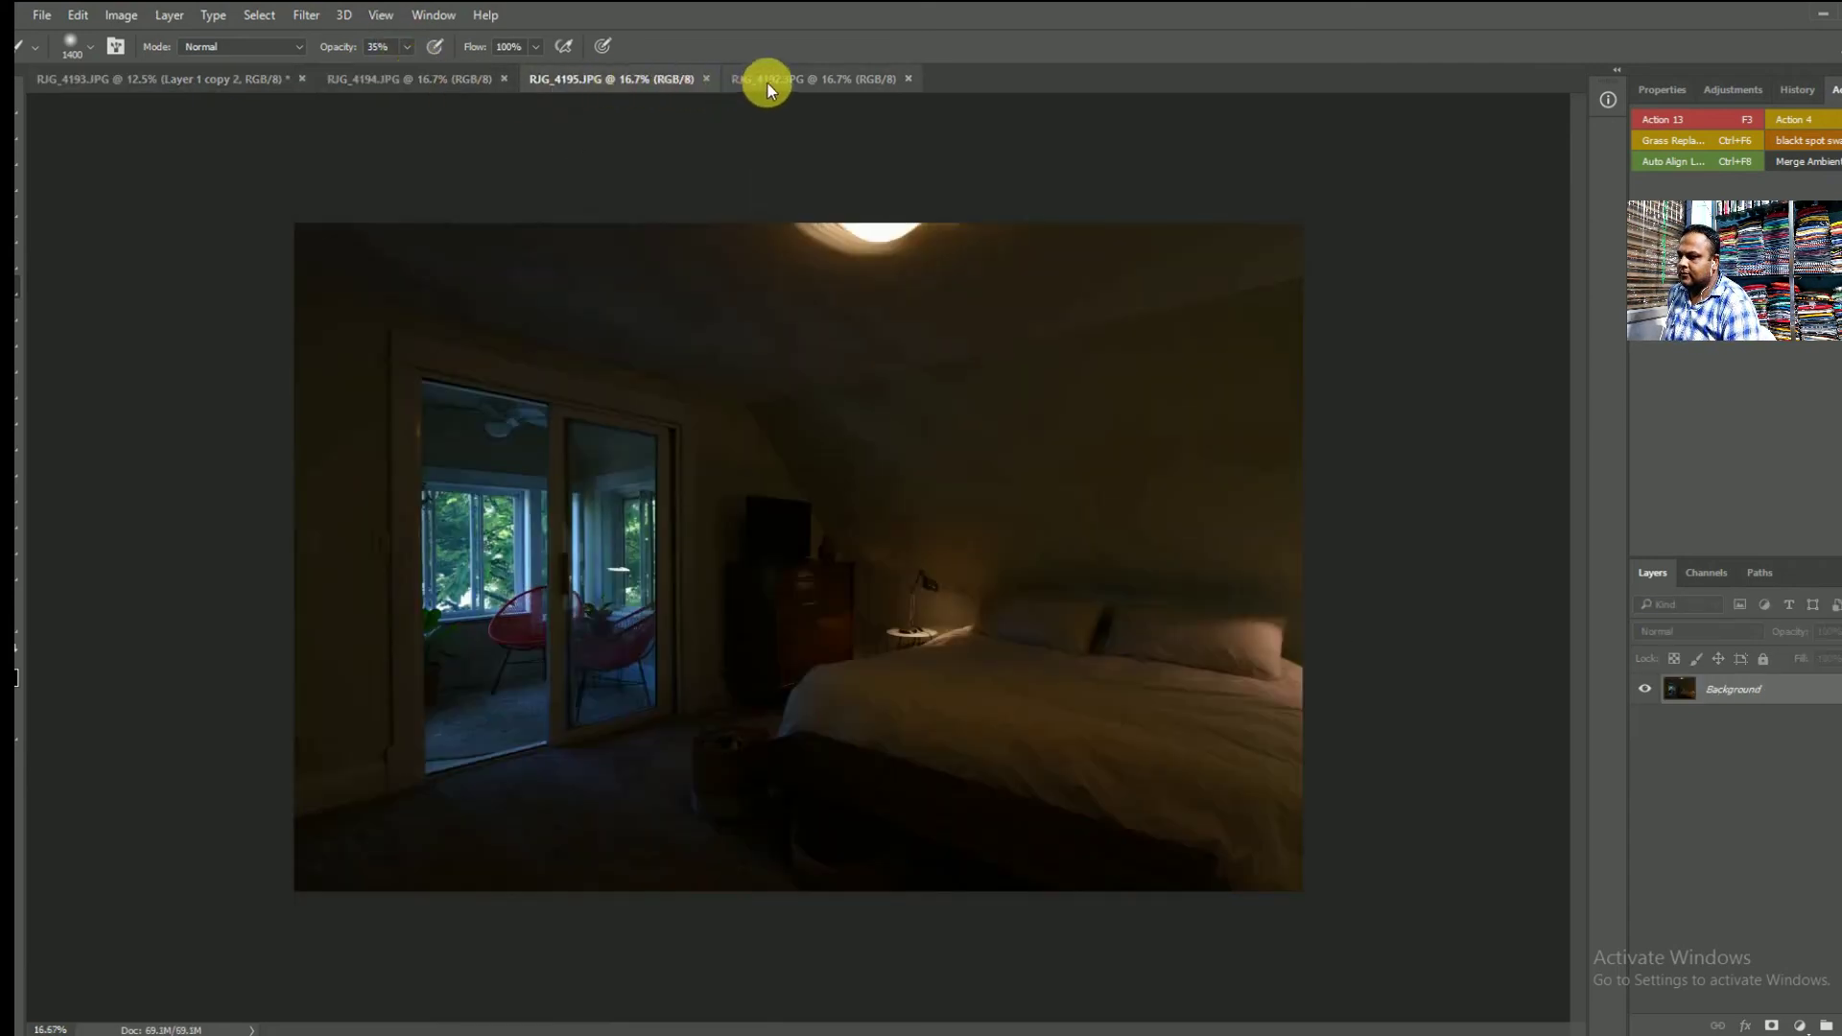
left_click(767, 83)
left_click(658, 86)
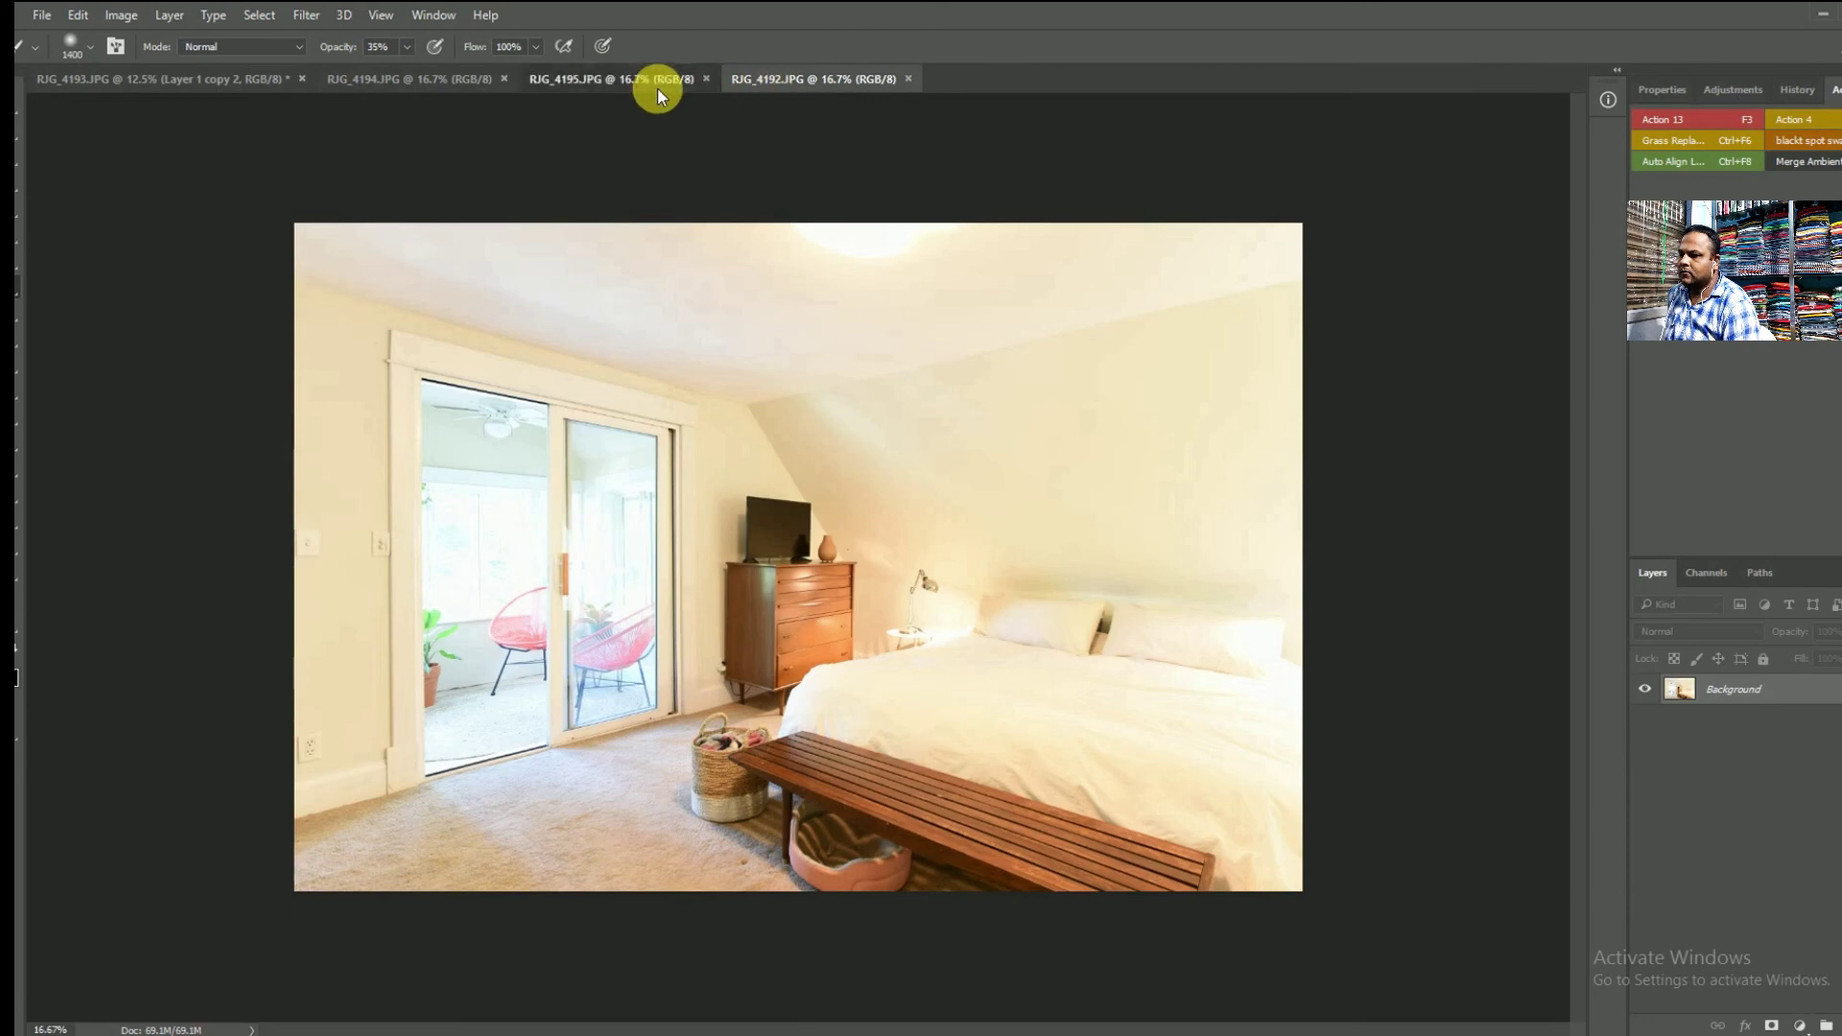
left_click(413, 85)
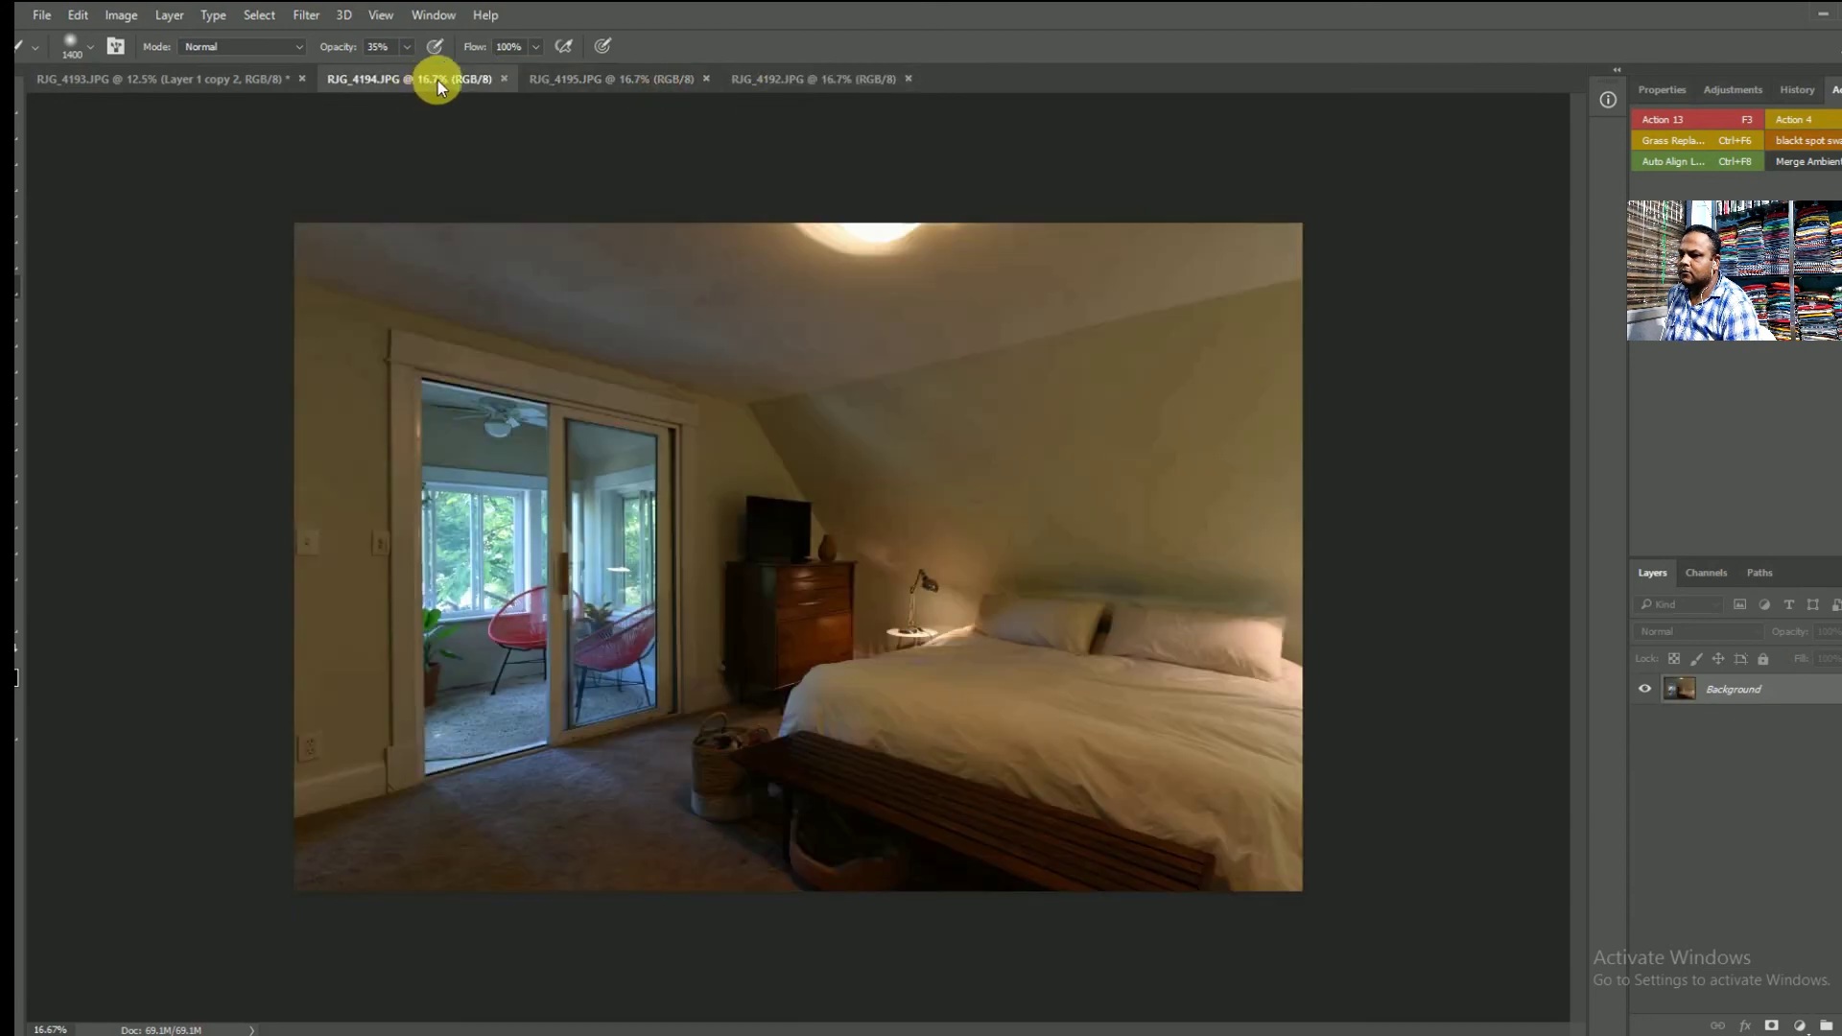
left_click(908, 79)
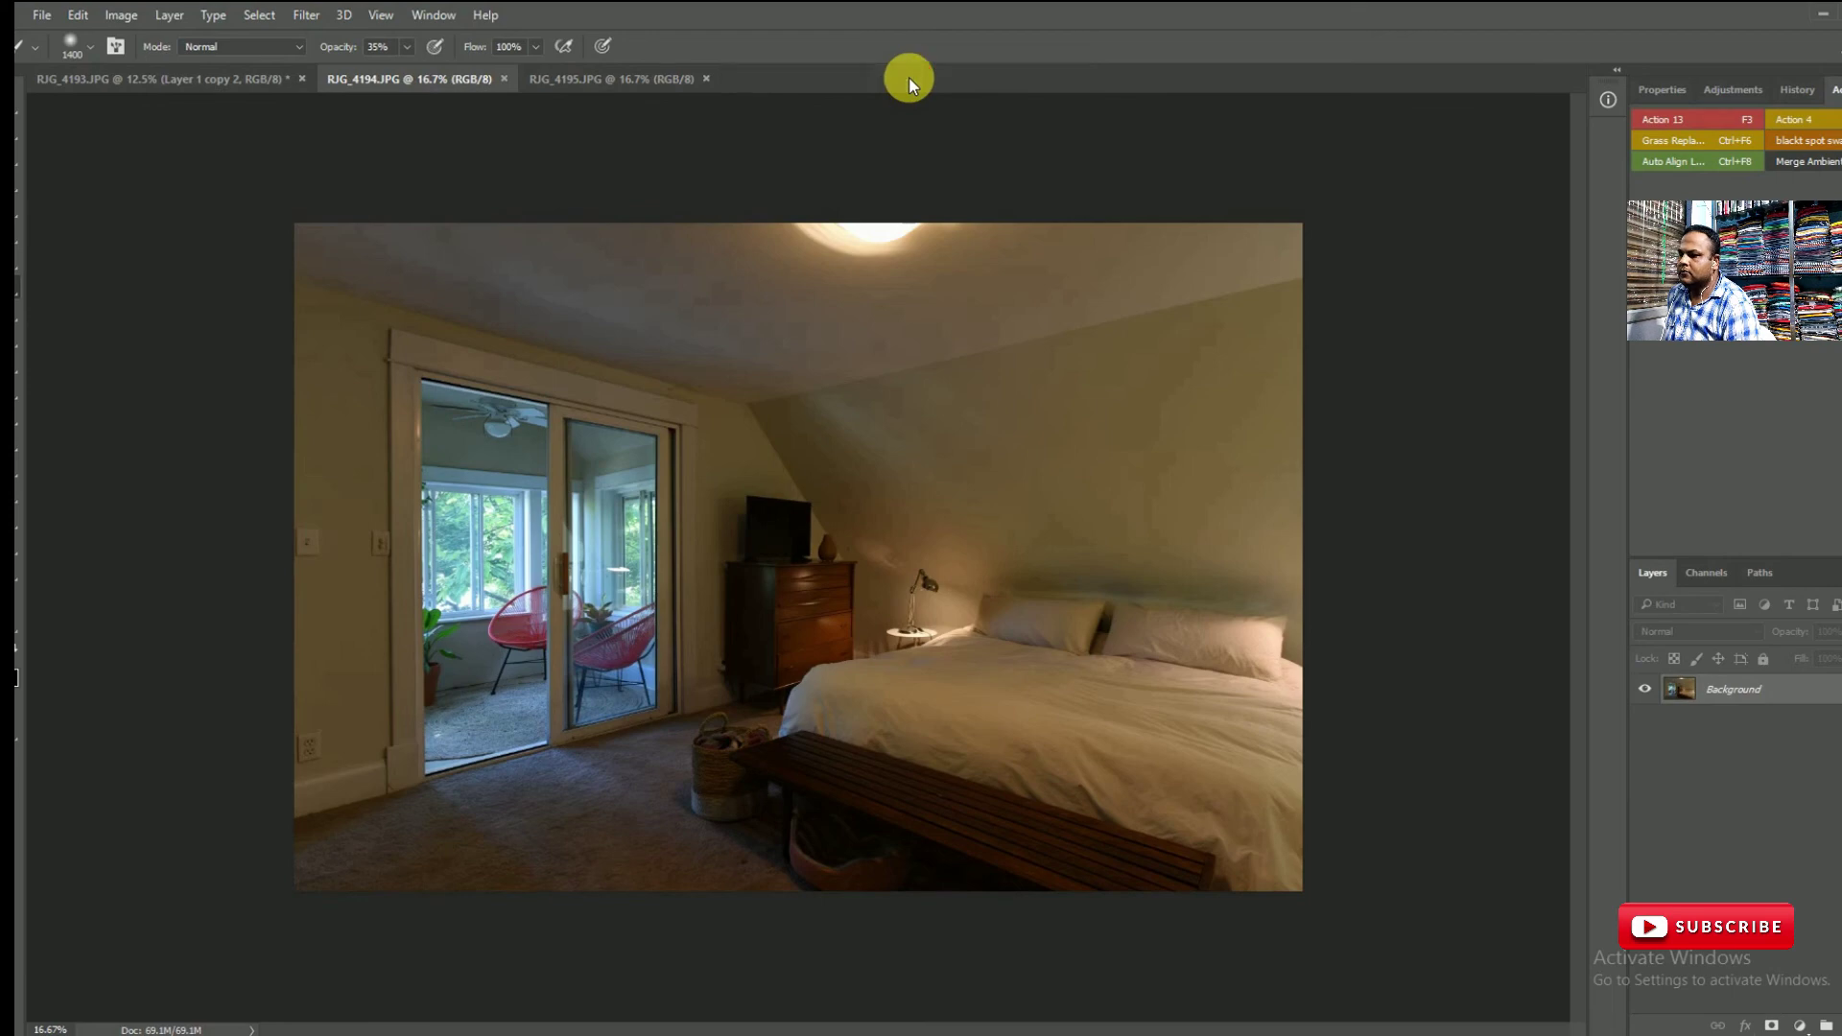
- Close RJG_4195.JPG and RJG_4194.JPG, and place the original RJG_4193 exposure as a layer above the edited image
left_click(706, 80)
left_click(504, 78)
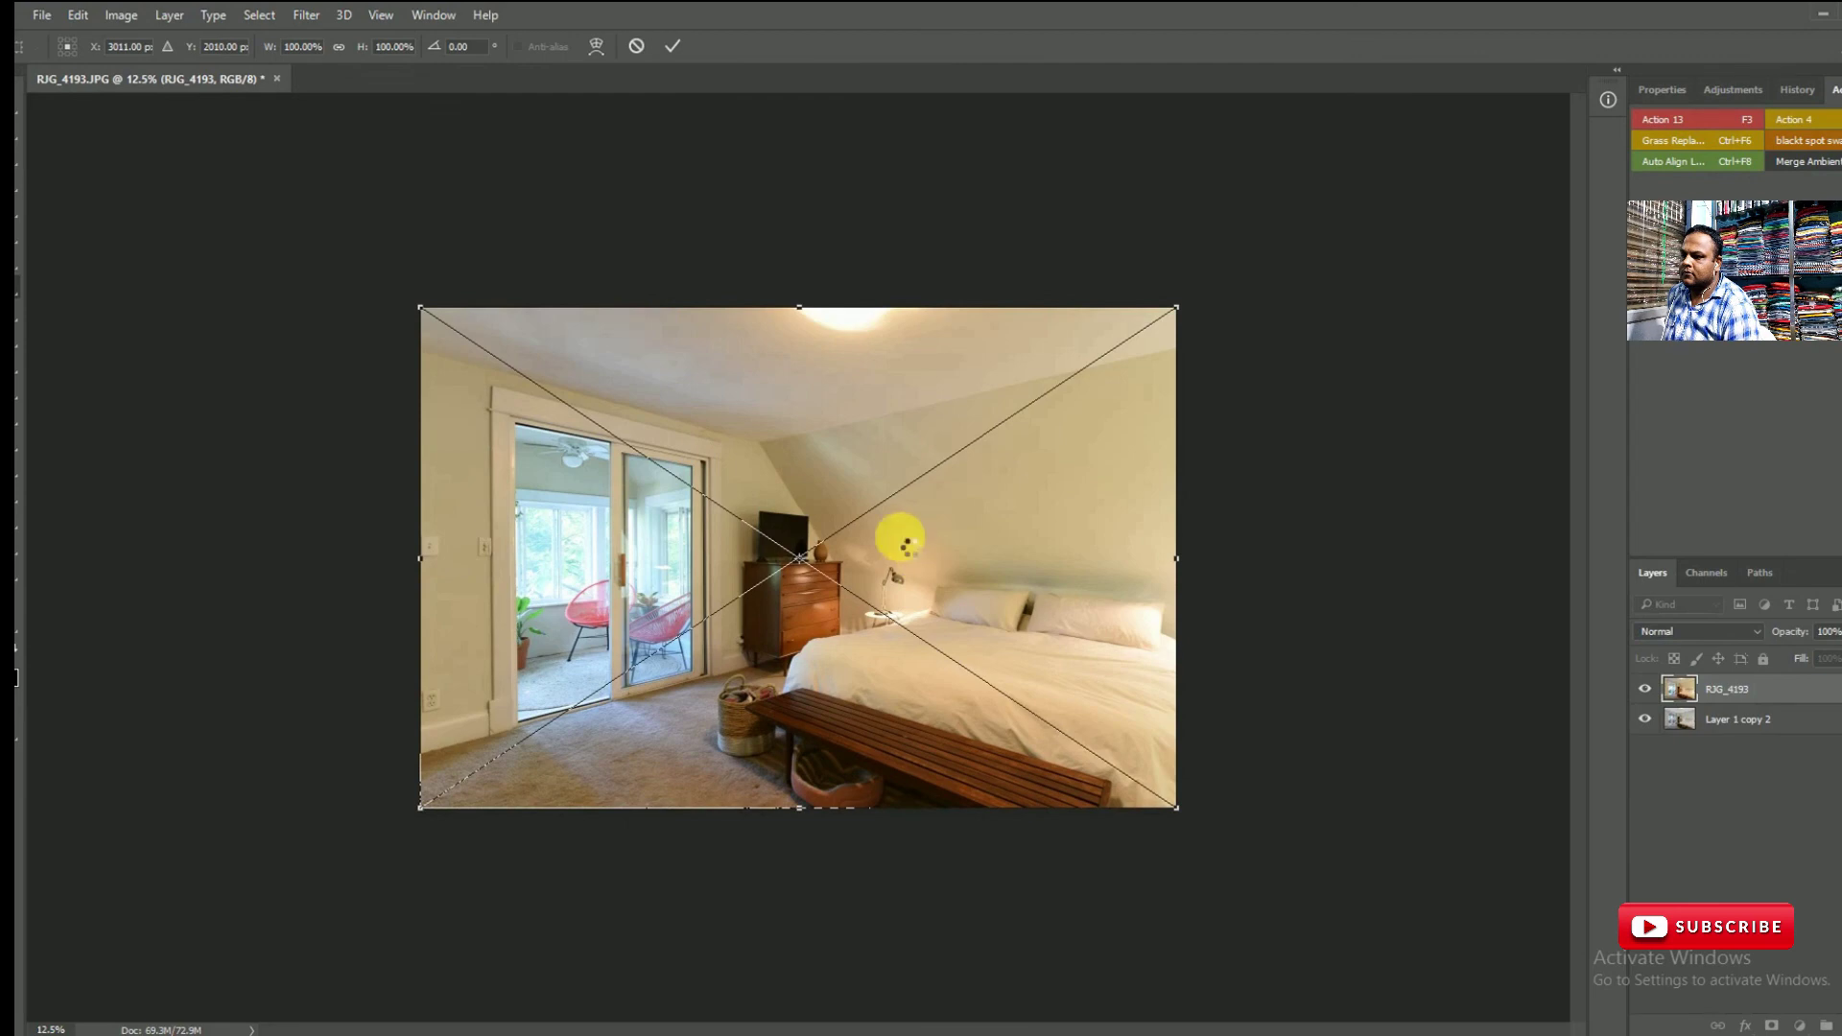
key("Return")
- Compare the original bedroom exposure with the edit by repeatedly hiding and showing the RJG_4193 layer, leaving it hidden
left_click(1645, 690)
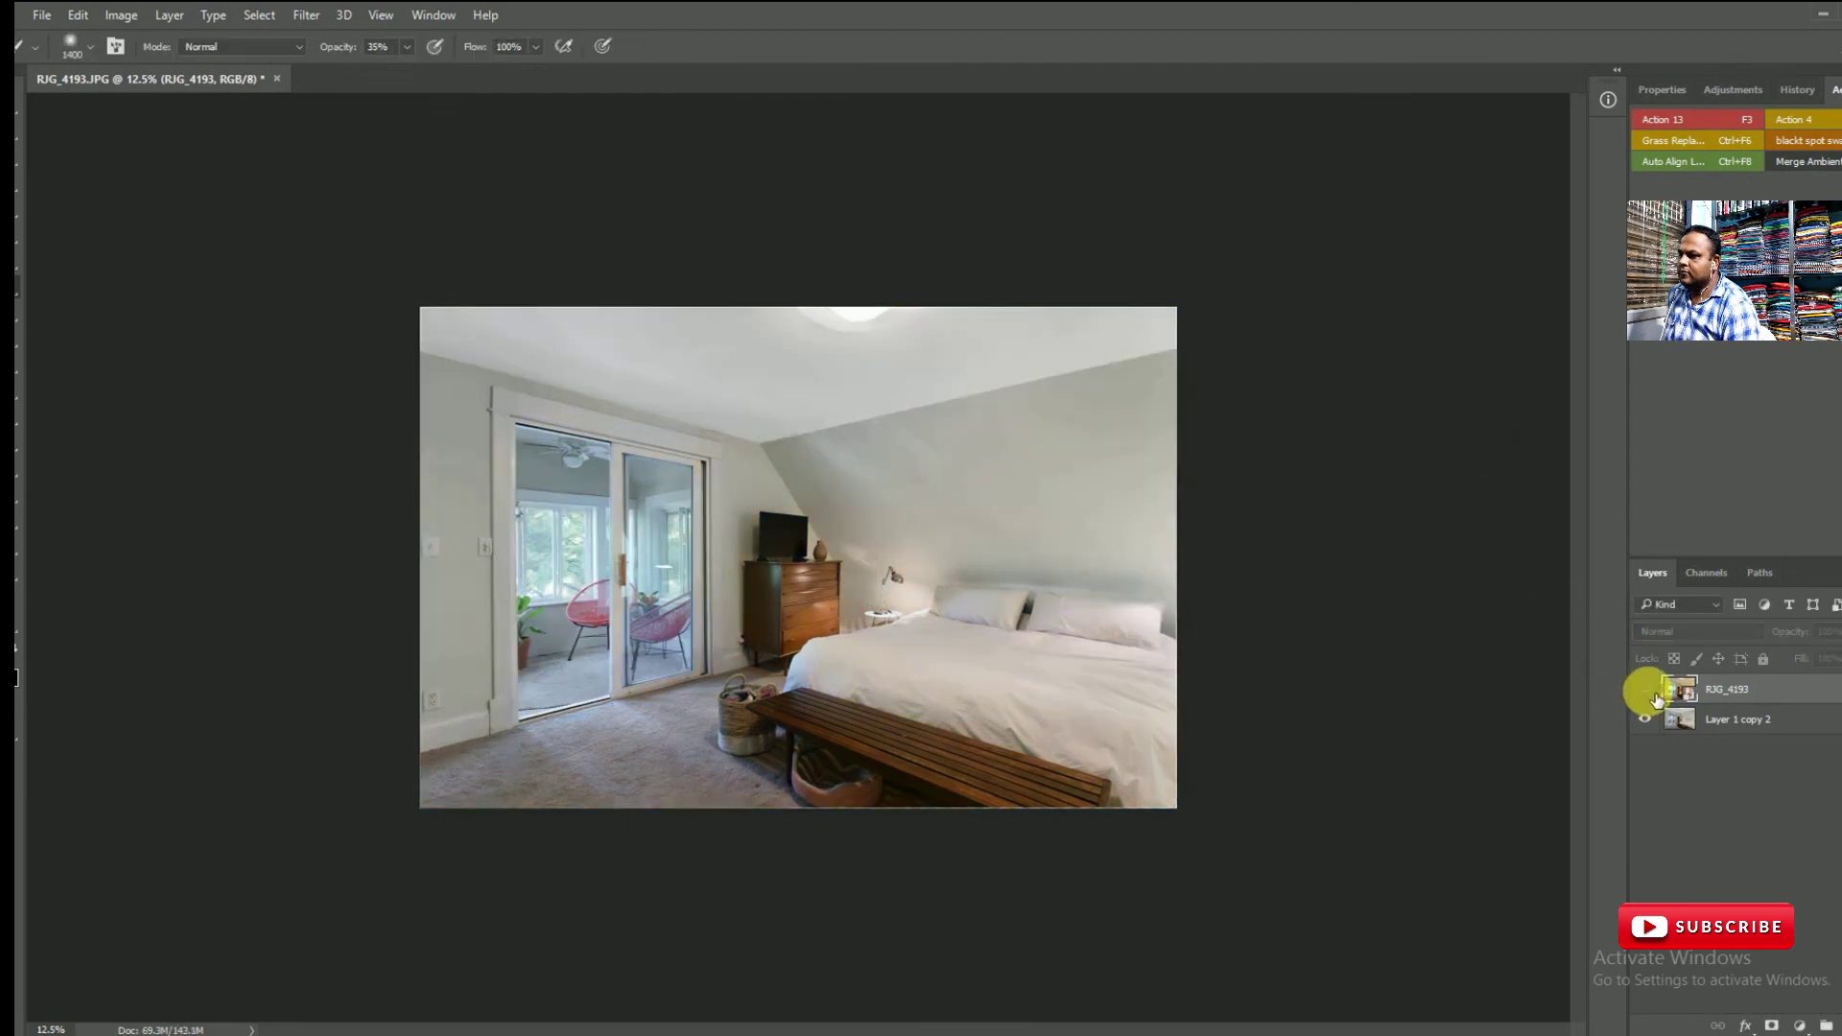
left_click(1654, 694)
left_click(1654, 694)
left_click(1654, 695)
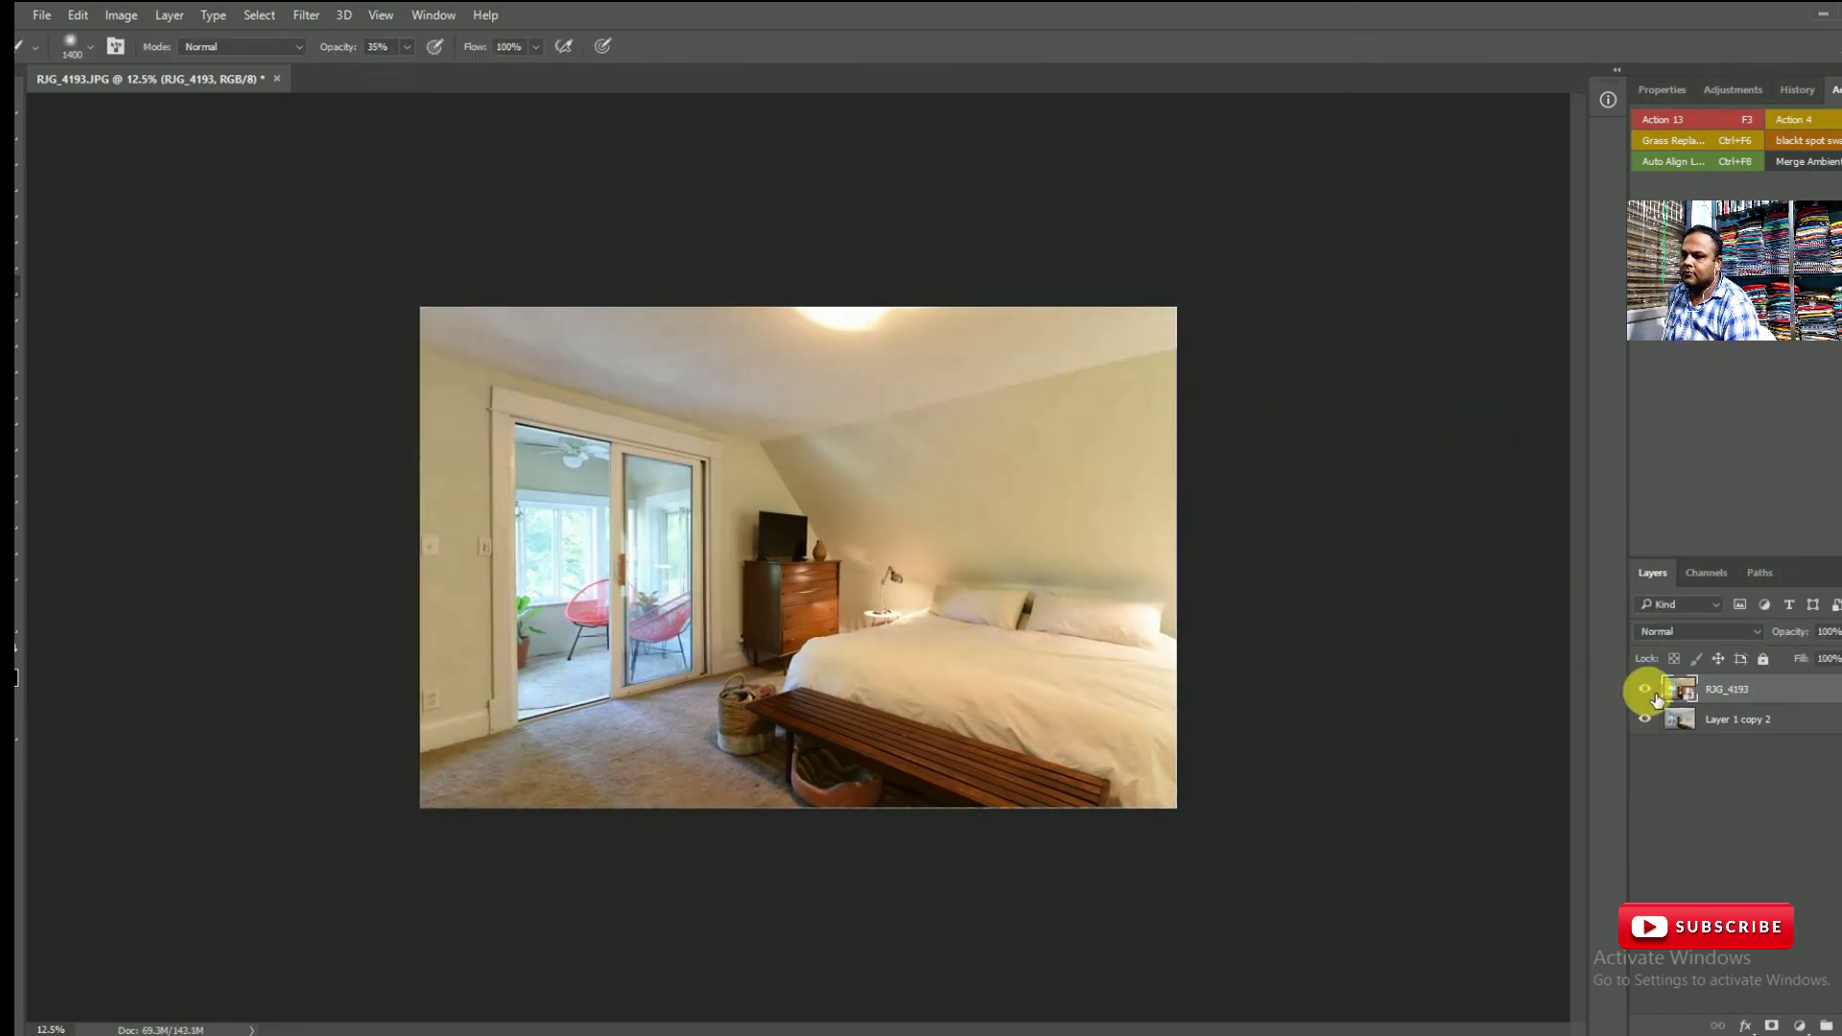
left_click(1654, 695)
left_click(1656, 698)
left_click(1656, 697)
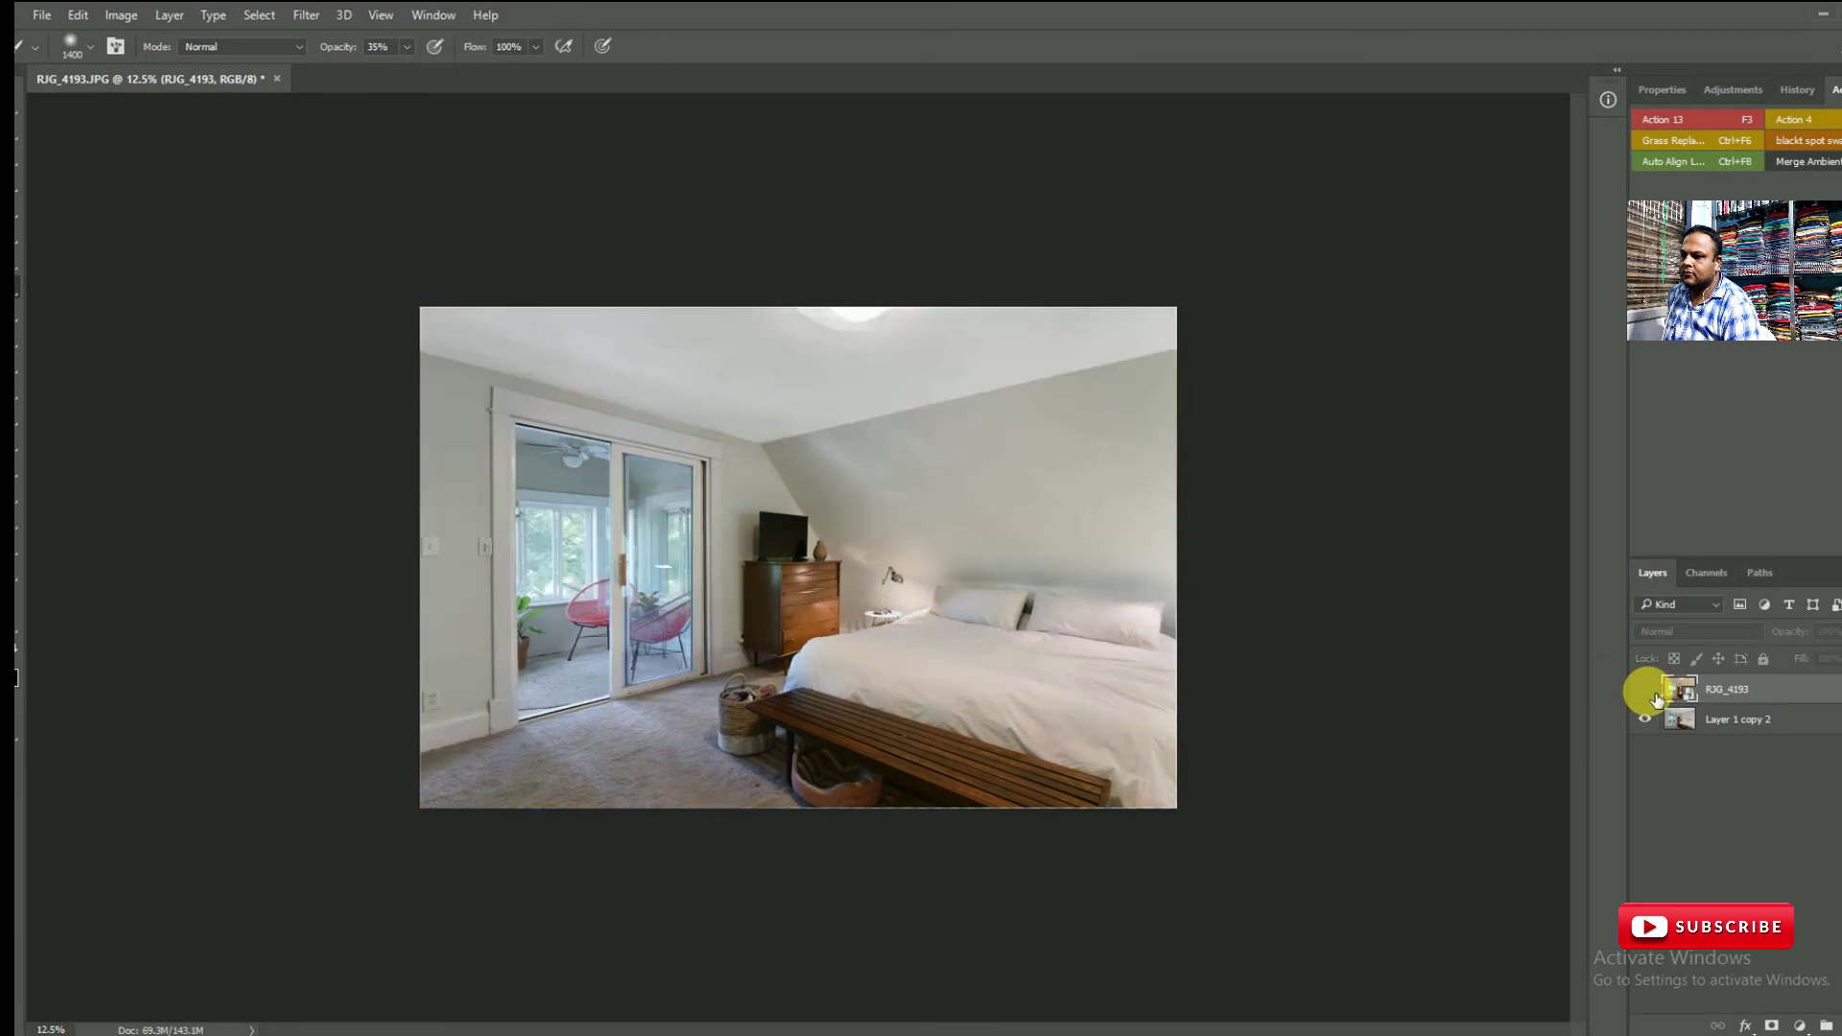
left_click(1656, 698)
left_click(1656, 697)
left_click(1657, 697)
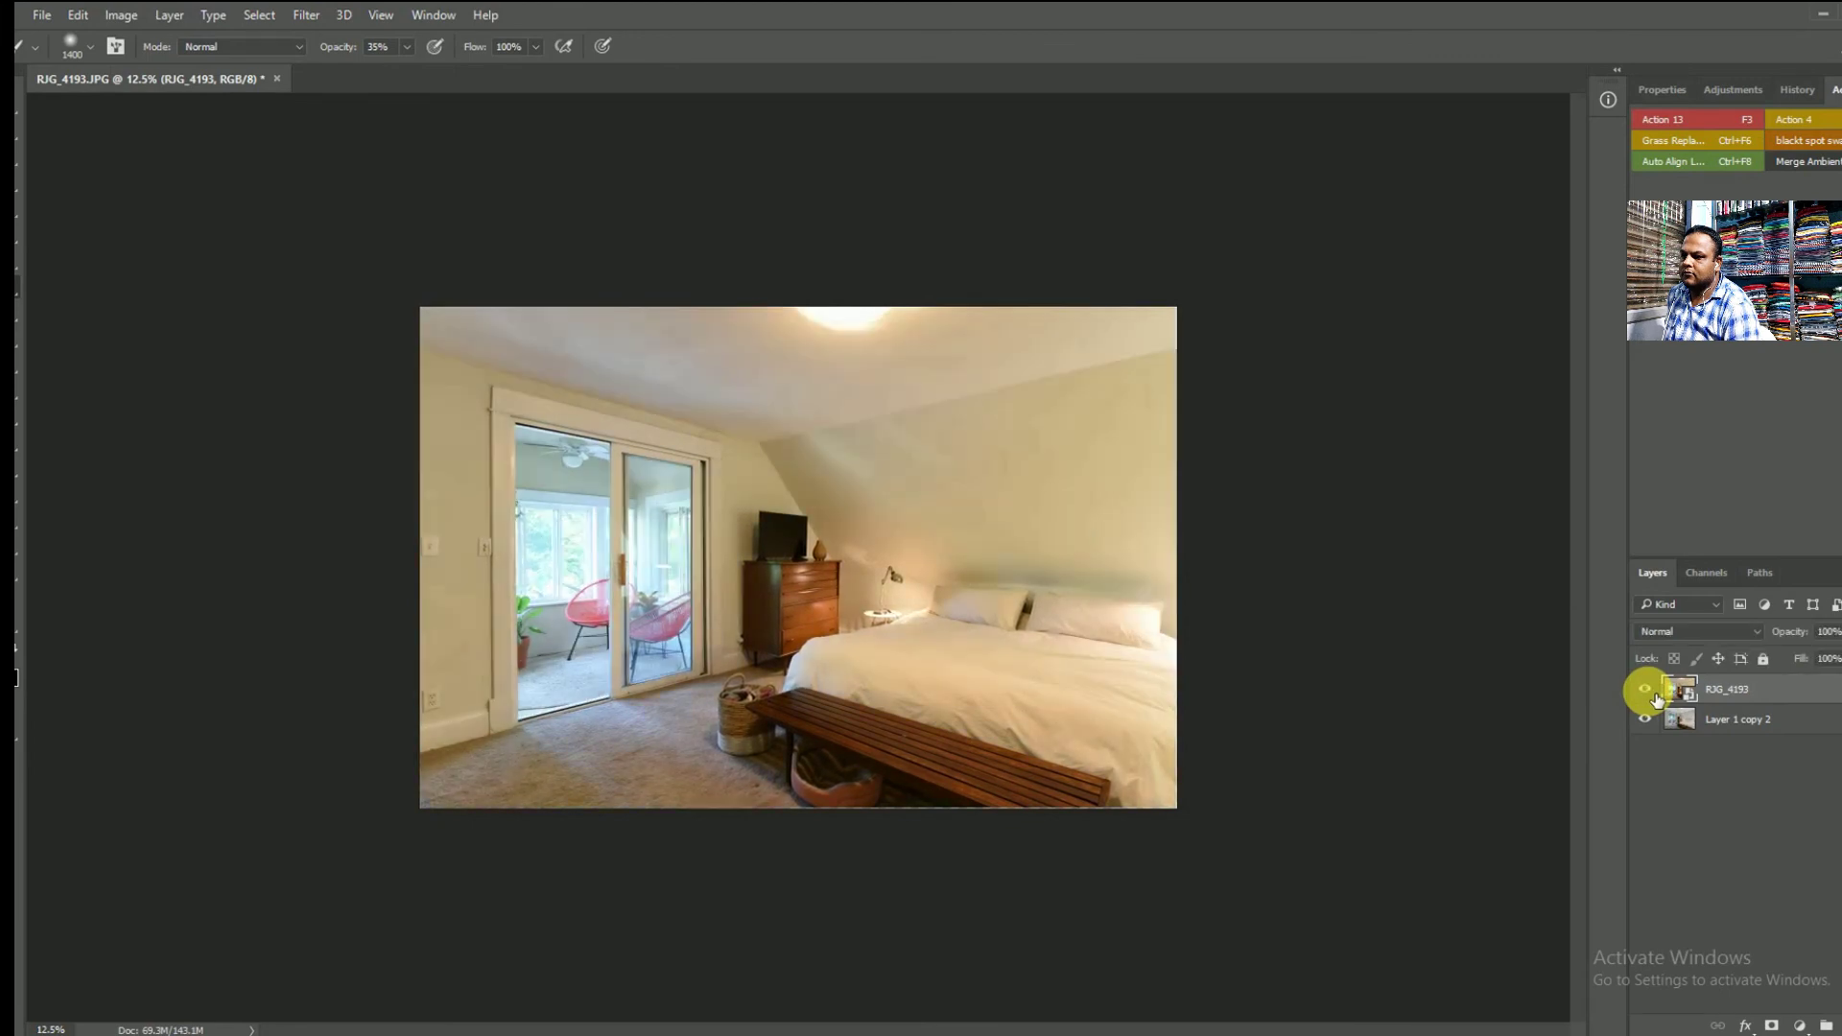
left_click(1655, 696)
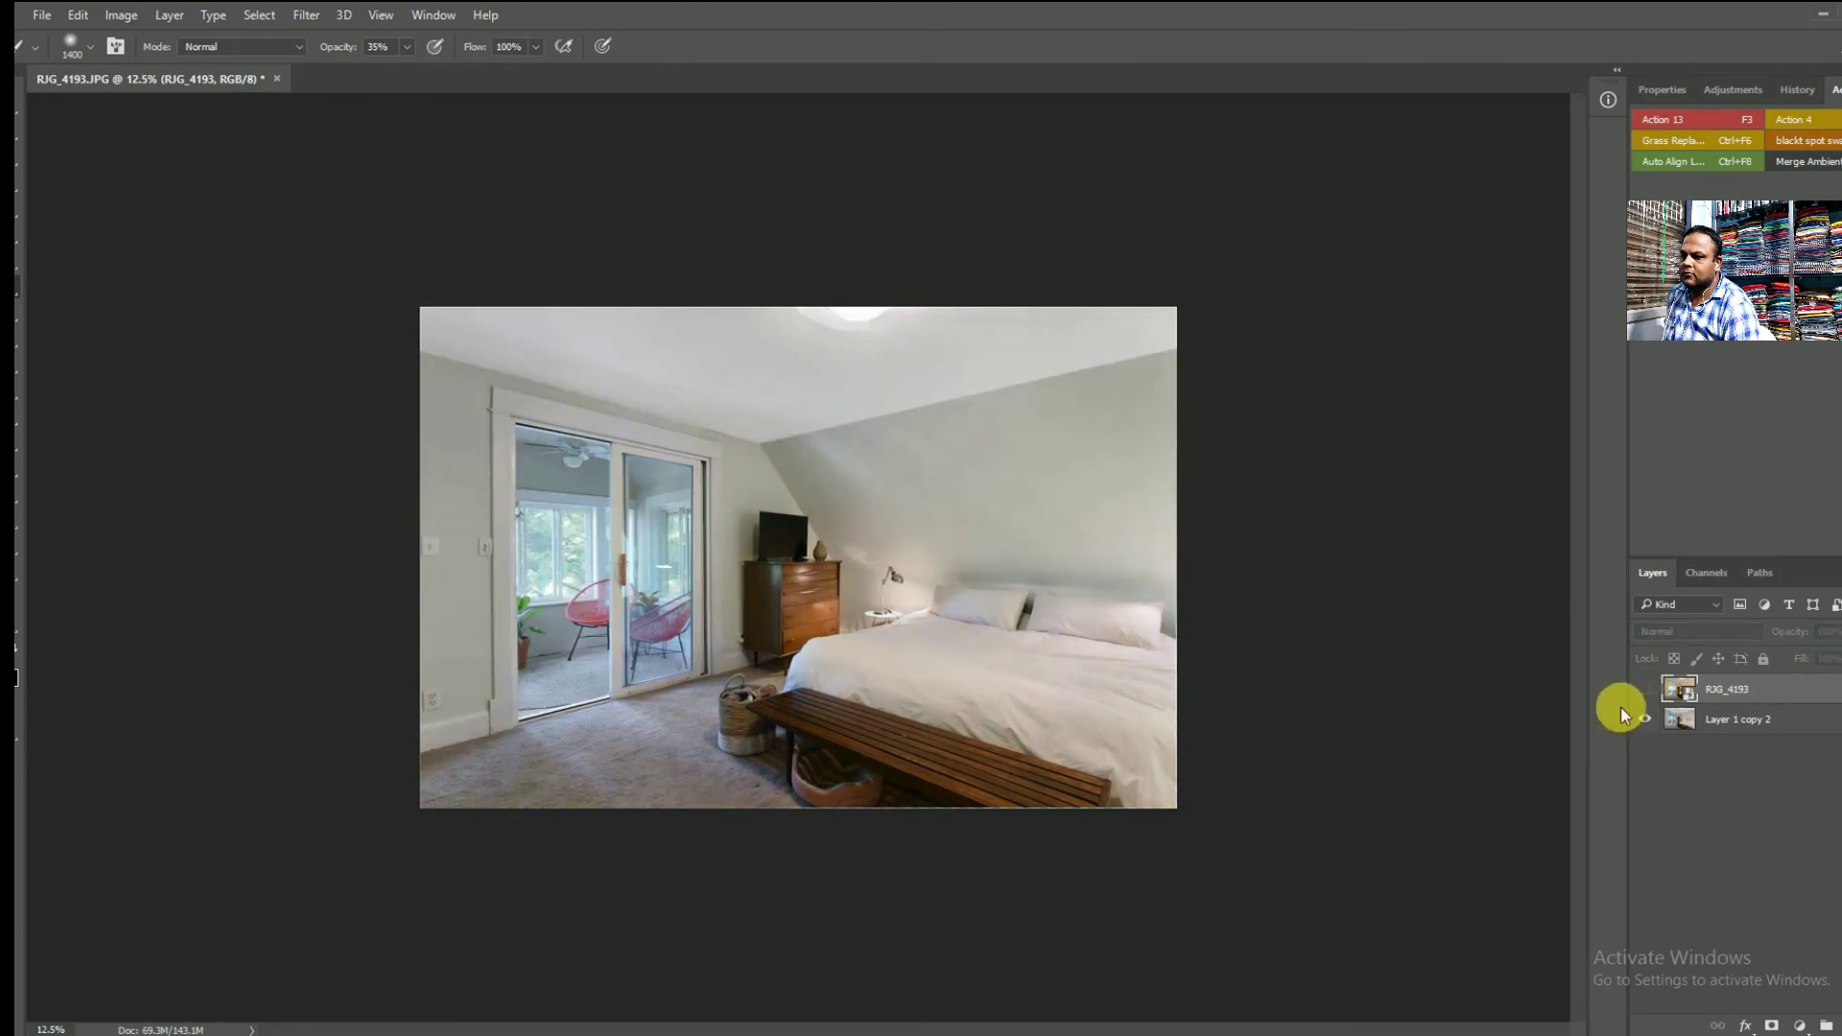
- Examine the finished edit at about 23% magnification, alternating the RJG_4193 layer's visibility for a before-and-after comparison
key("ctrl+plus")
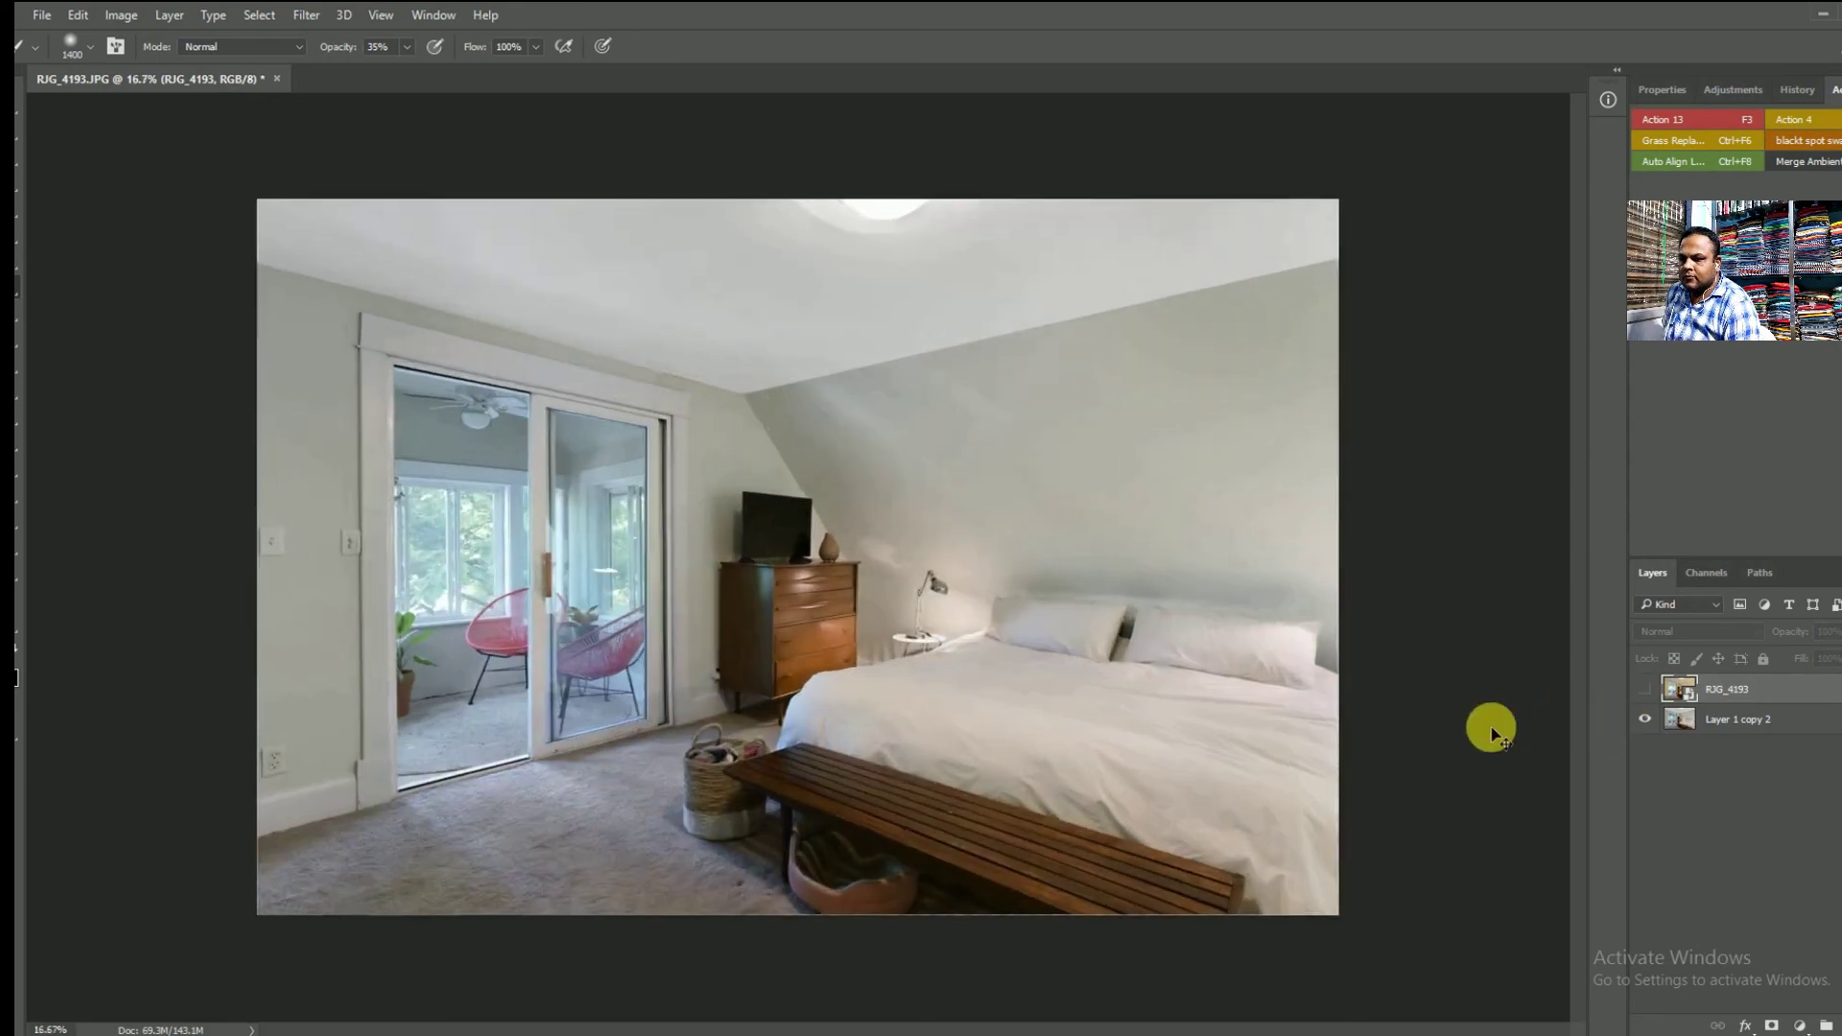
key("ctrl+minus")
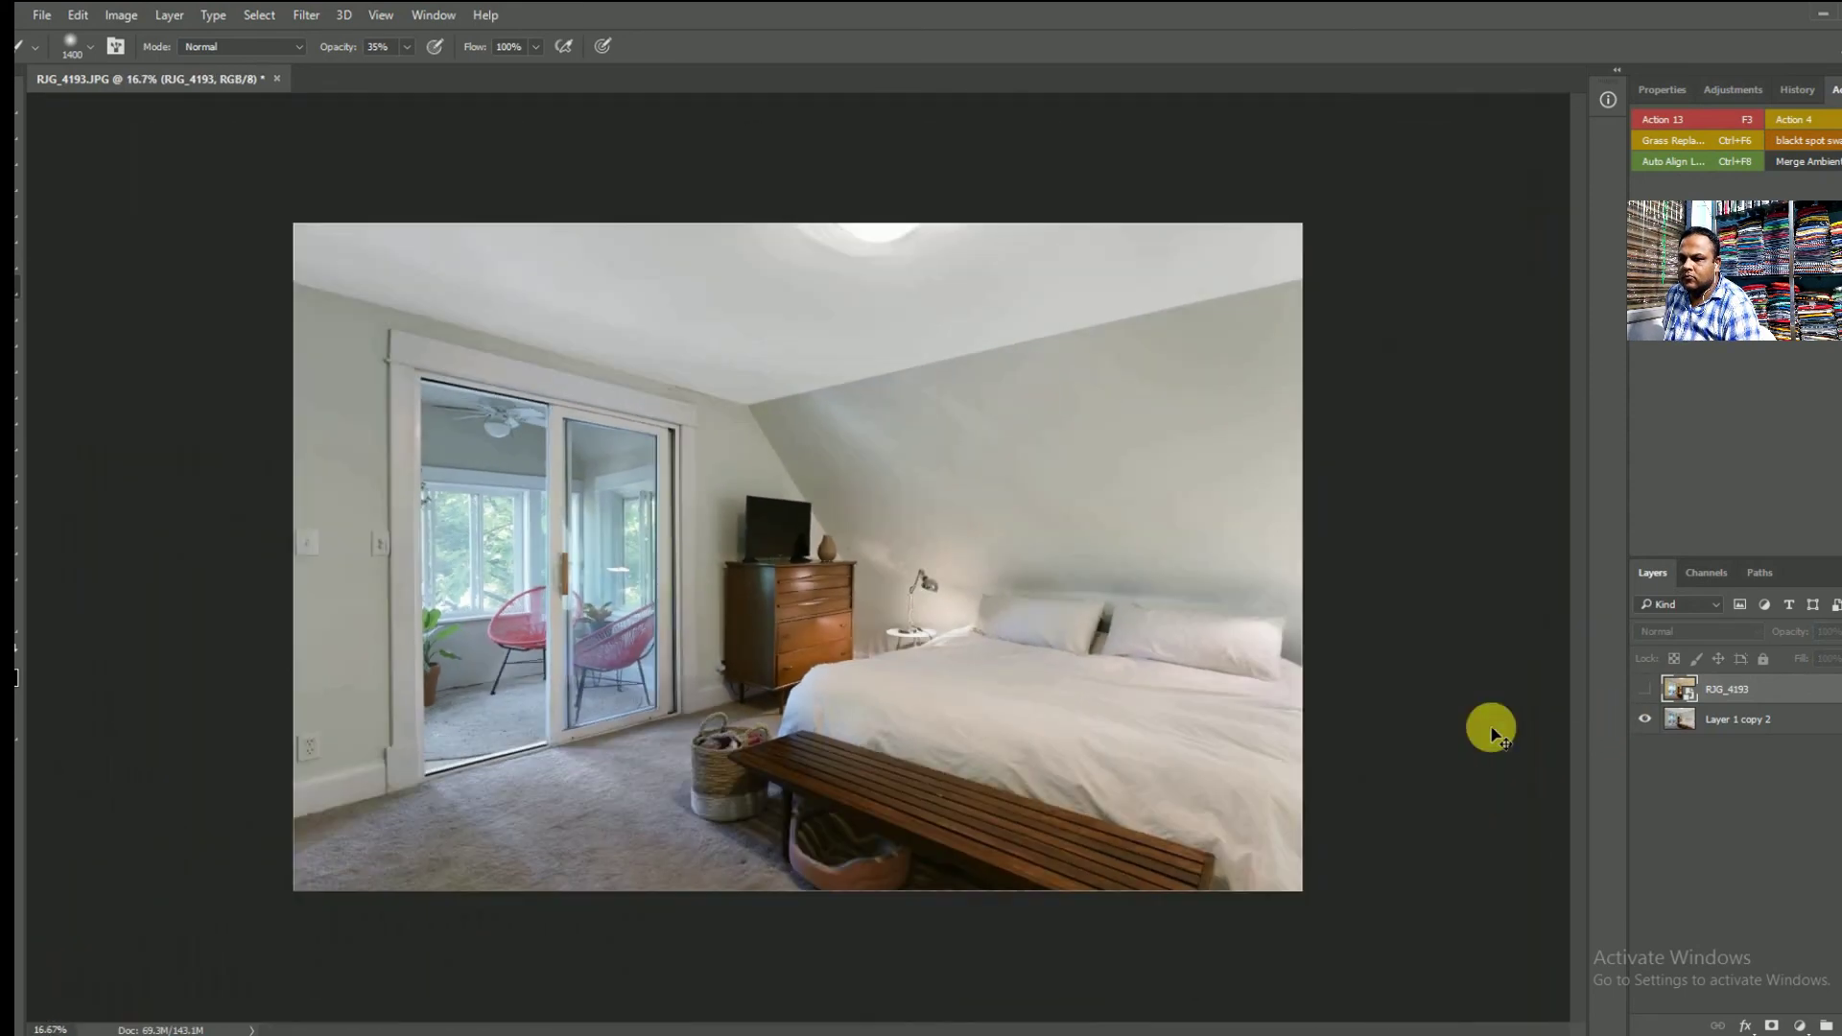
key("ctrl+plus")
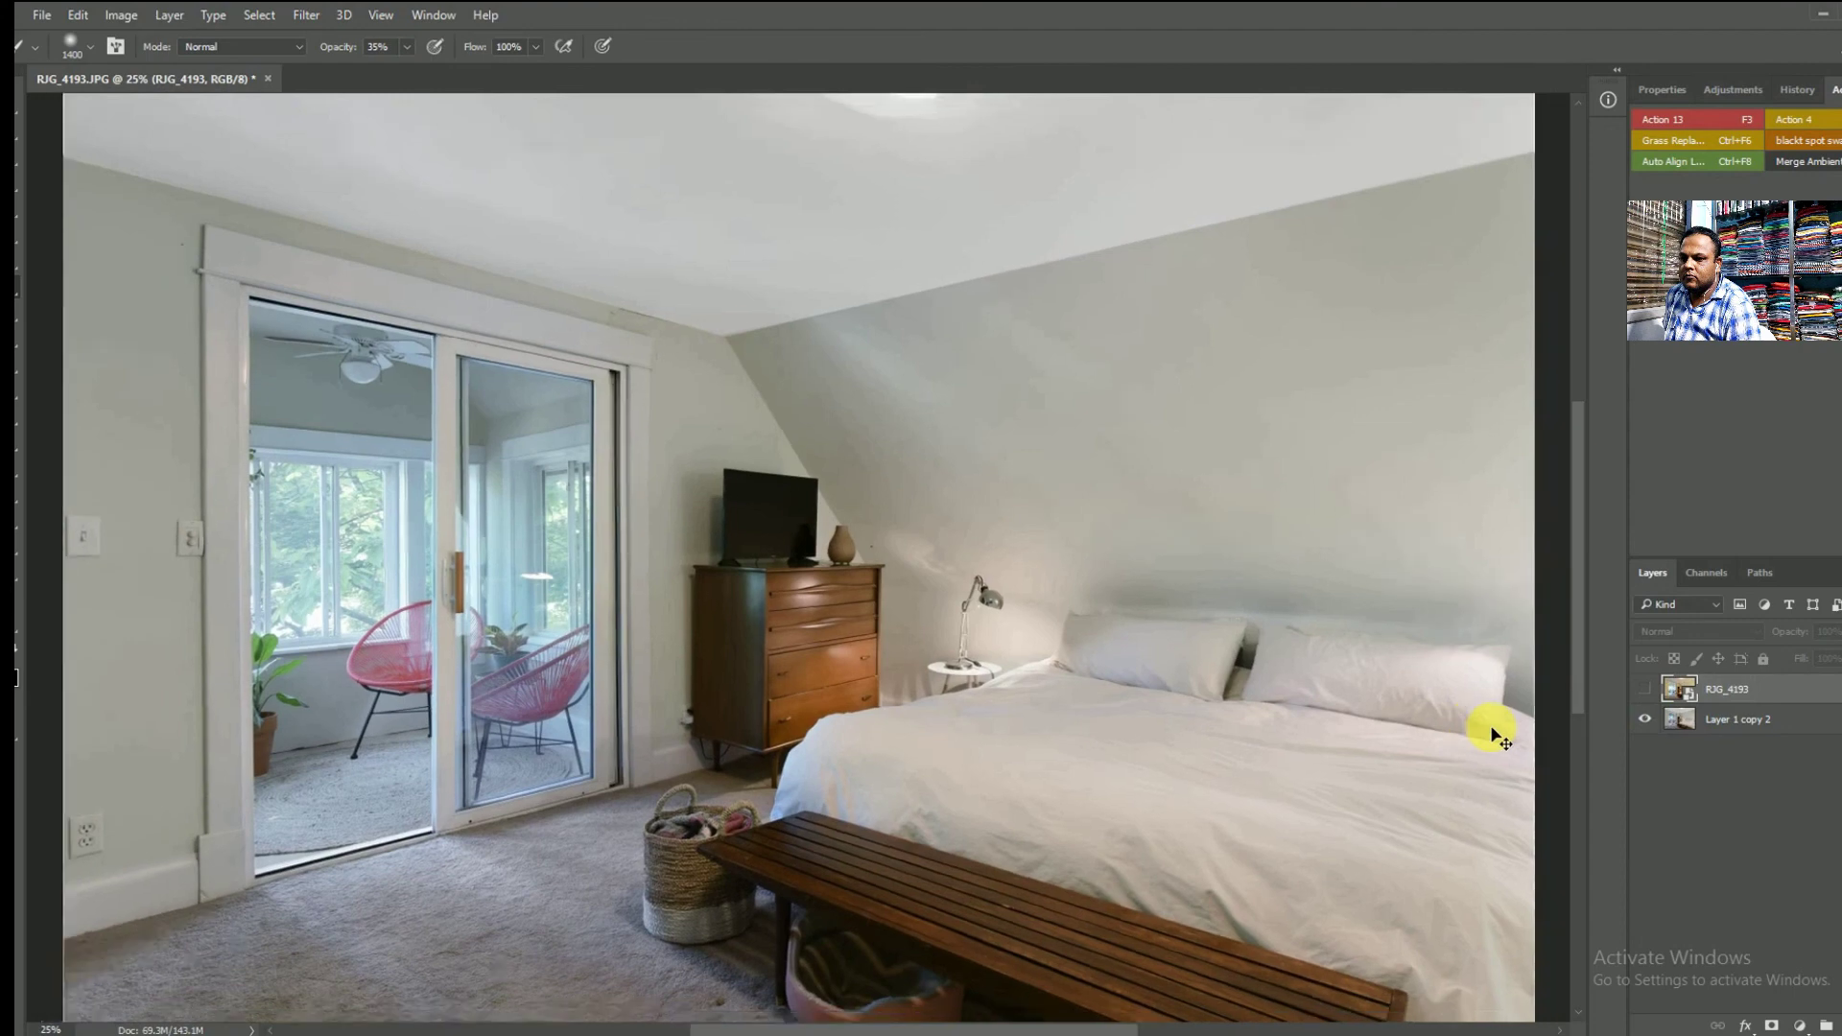
key("ctrl+minus")
right_click(1134, 539)
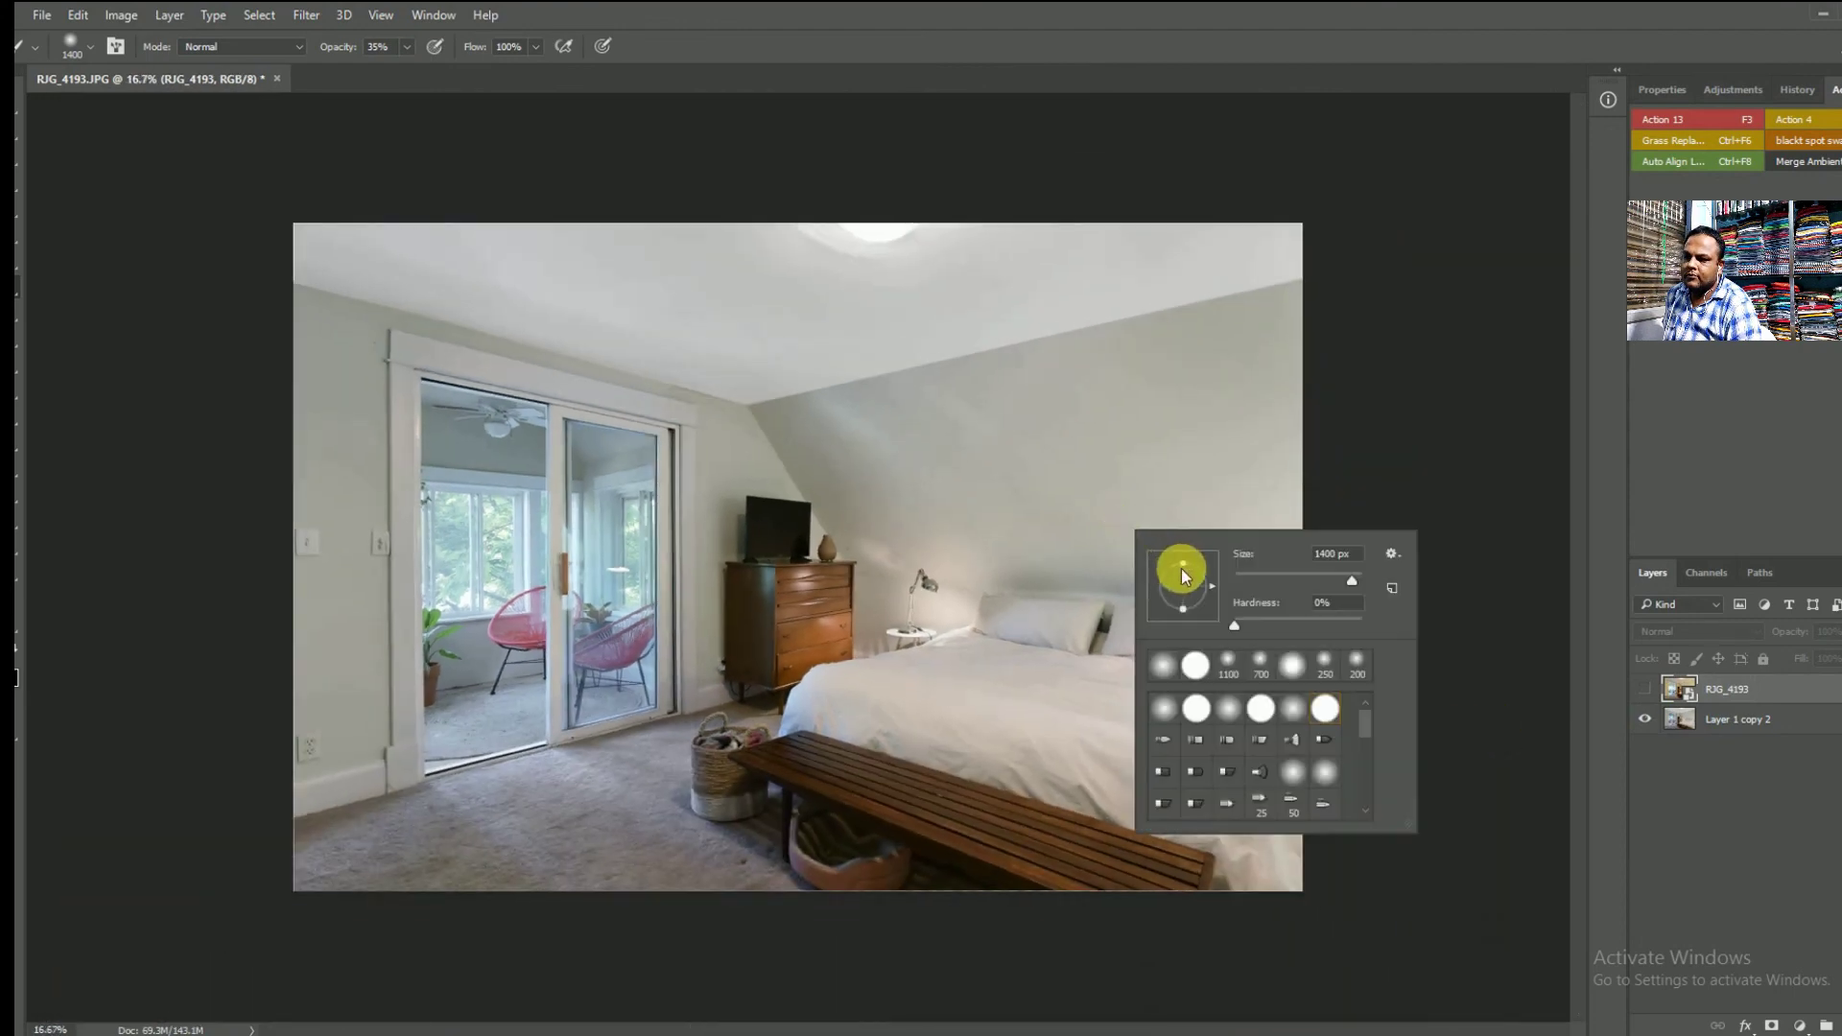
left_click(17, 604)
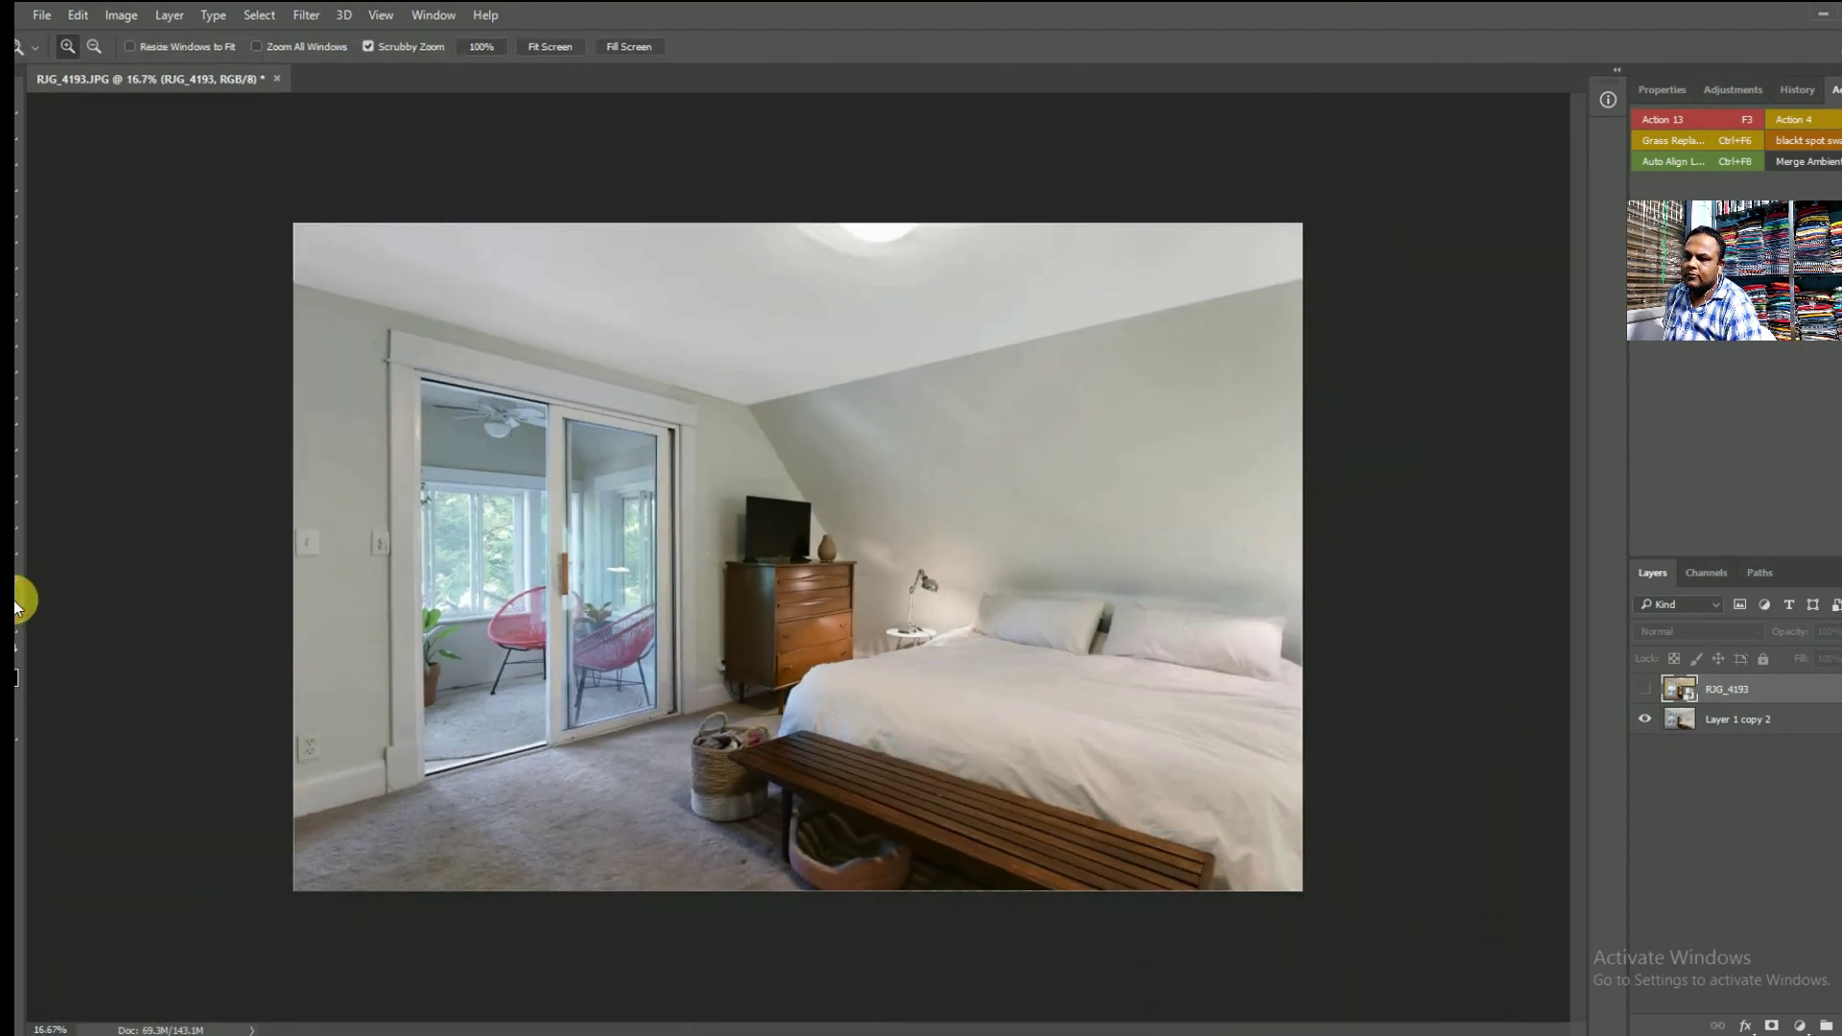
right_click(749, 472)
left_click(802, 485)
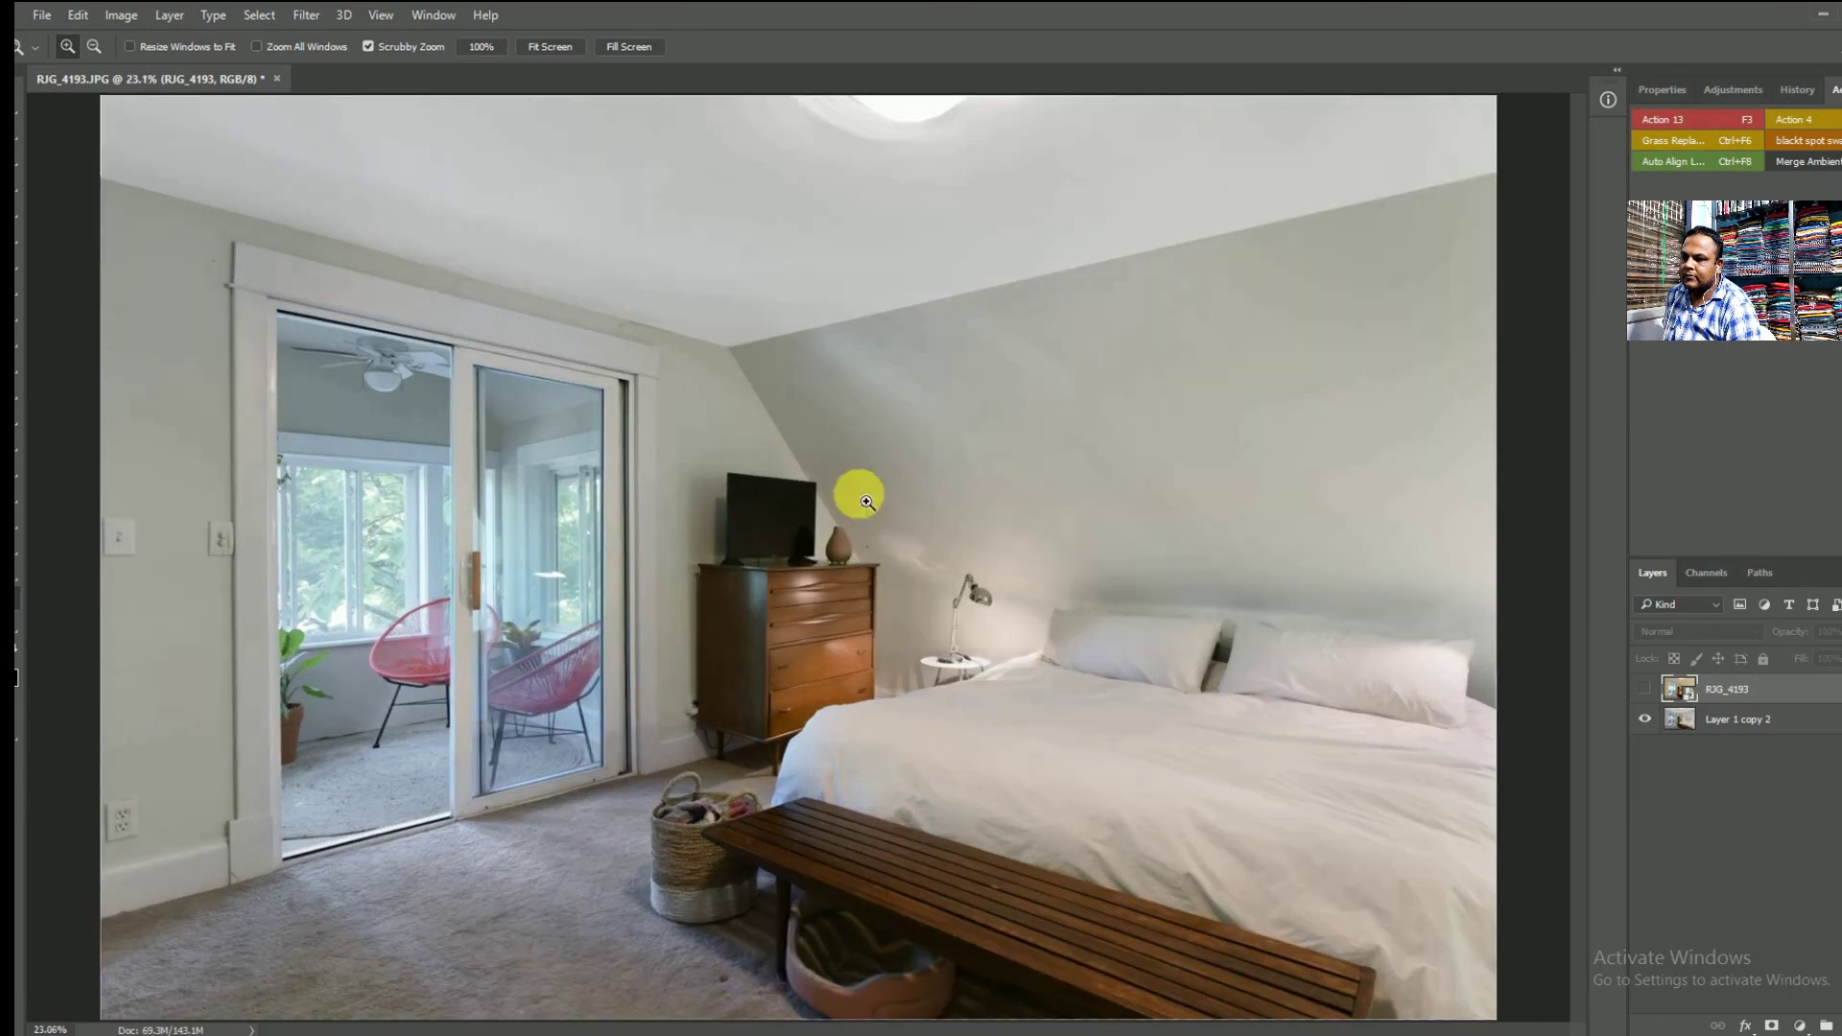
left_click(1646, 691)
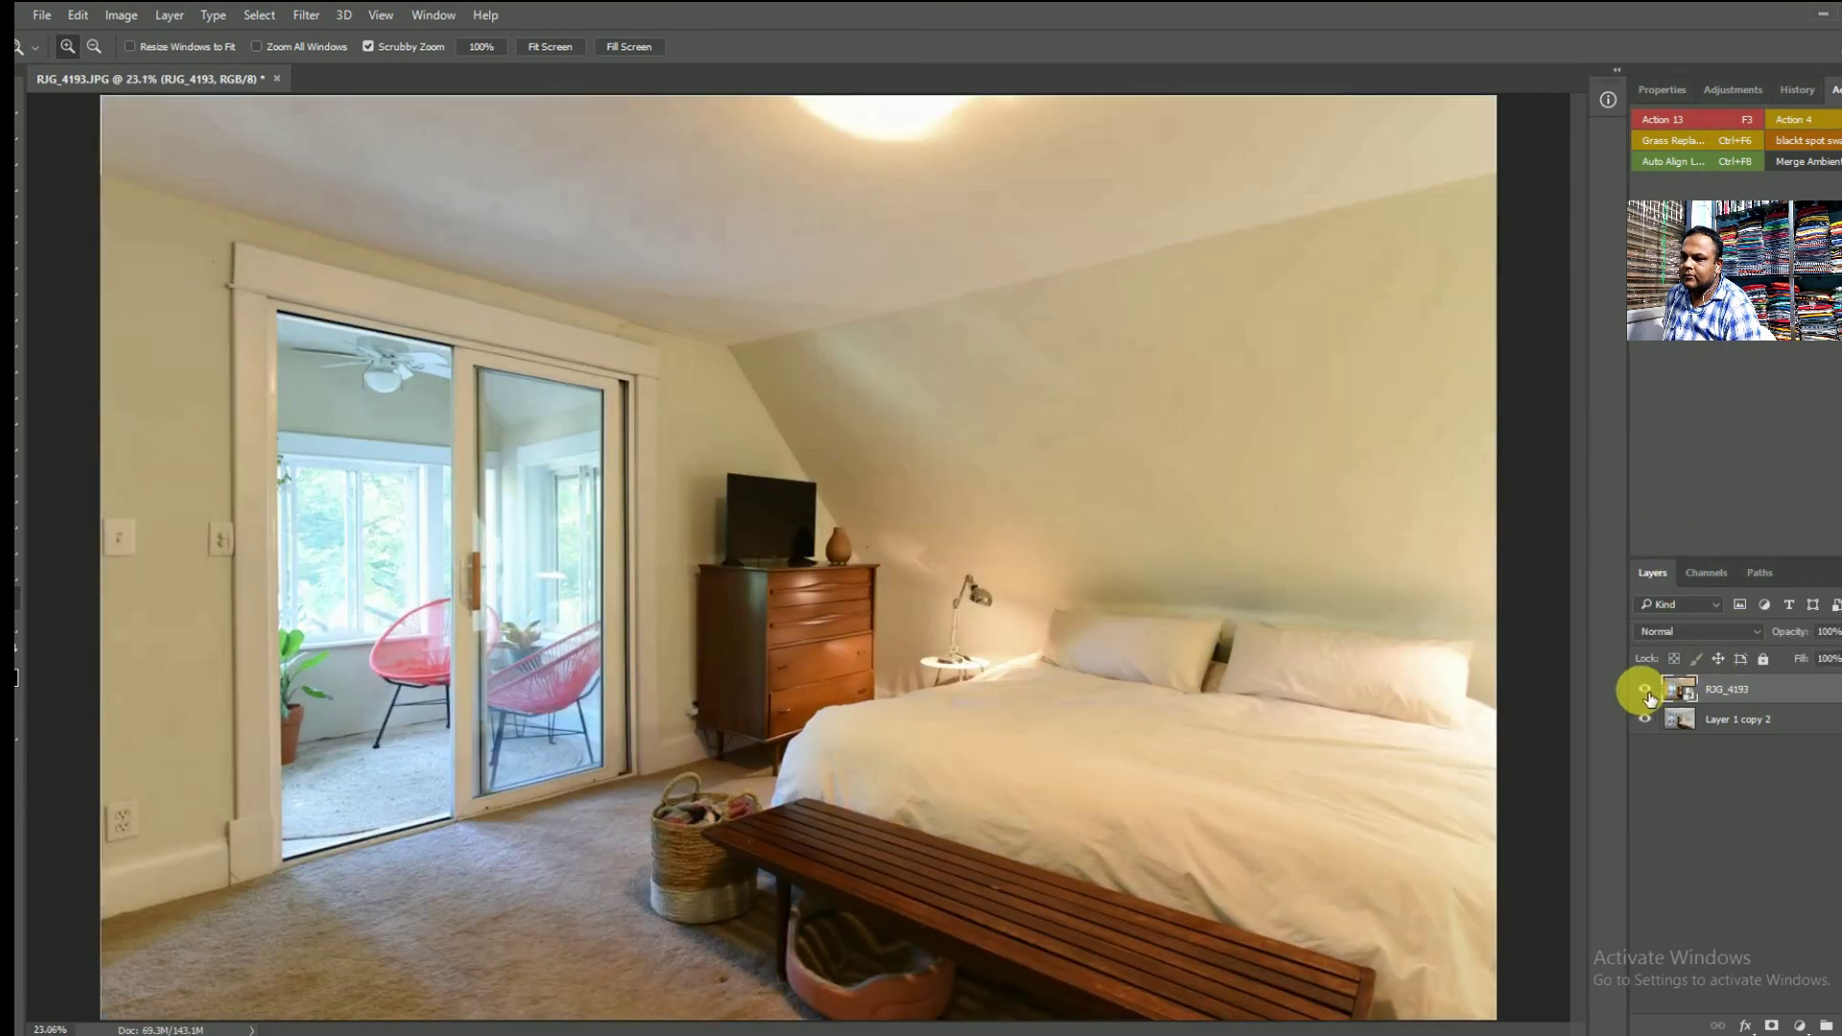
left_click(1647, 691)
left_click(1647, 691)
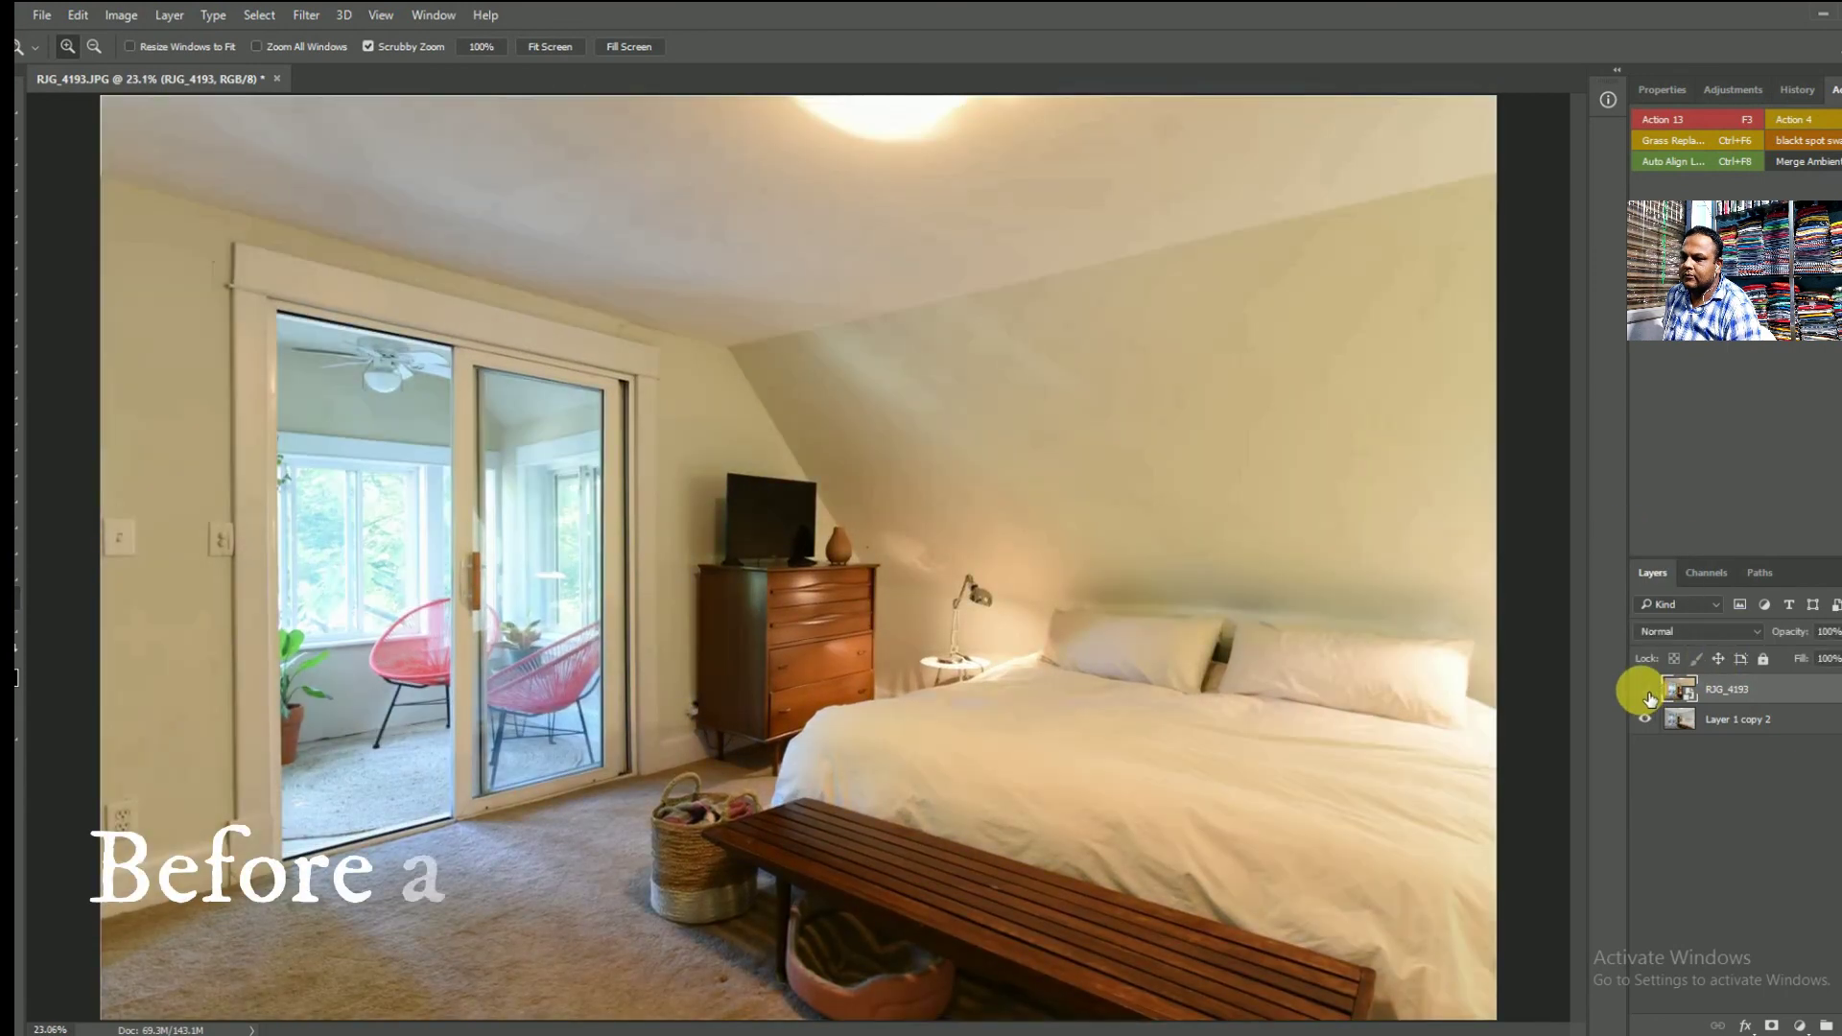
left_click(1646, 690)
left_click(1646, 690)
left_click(1647, 691)
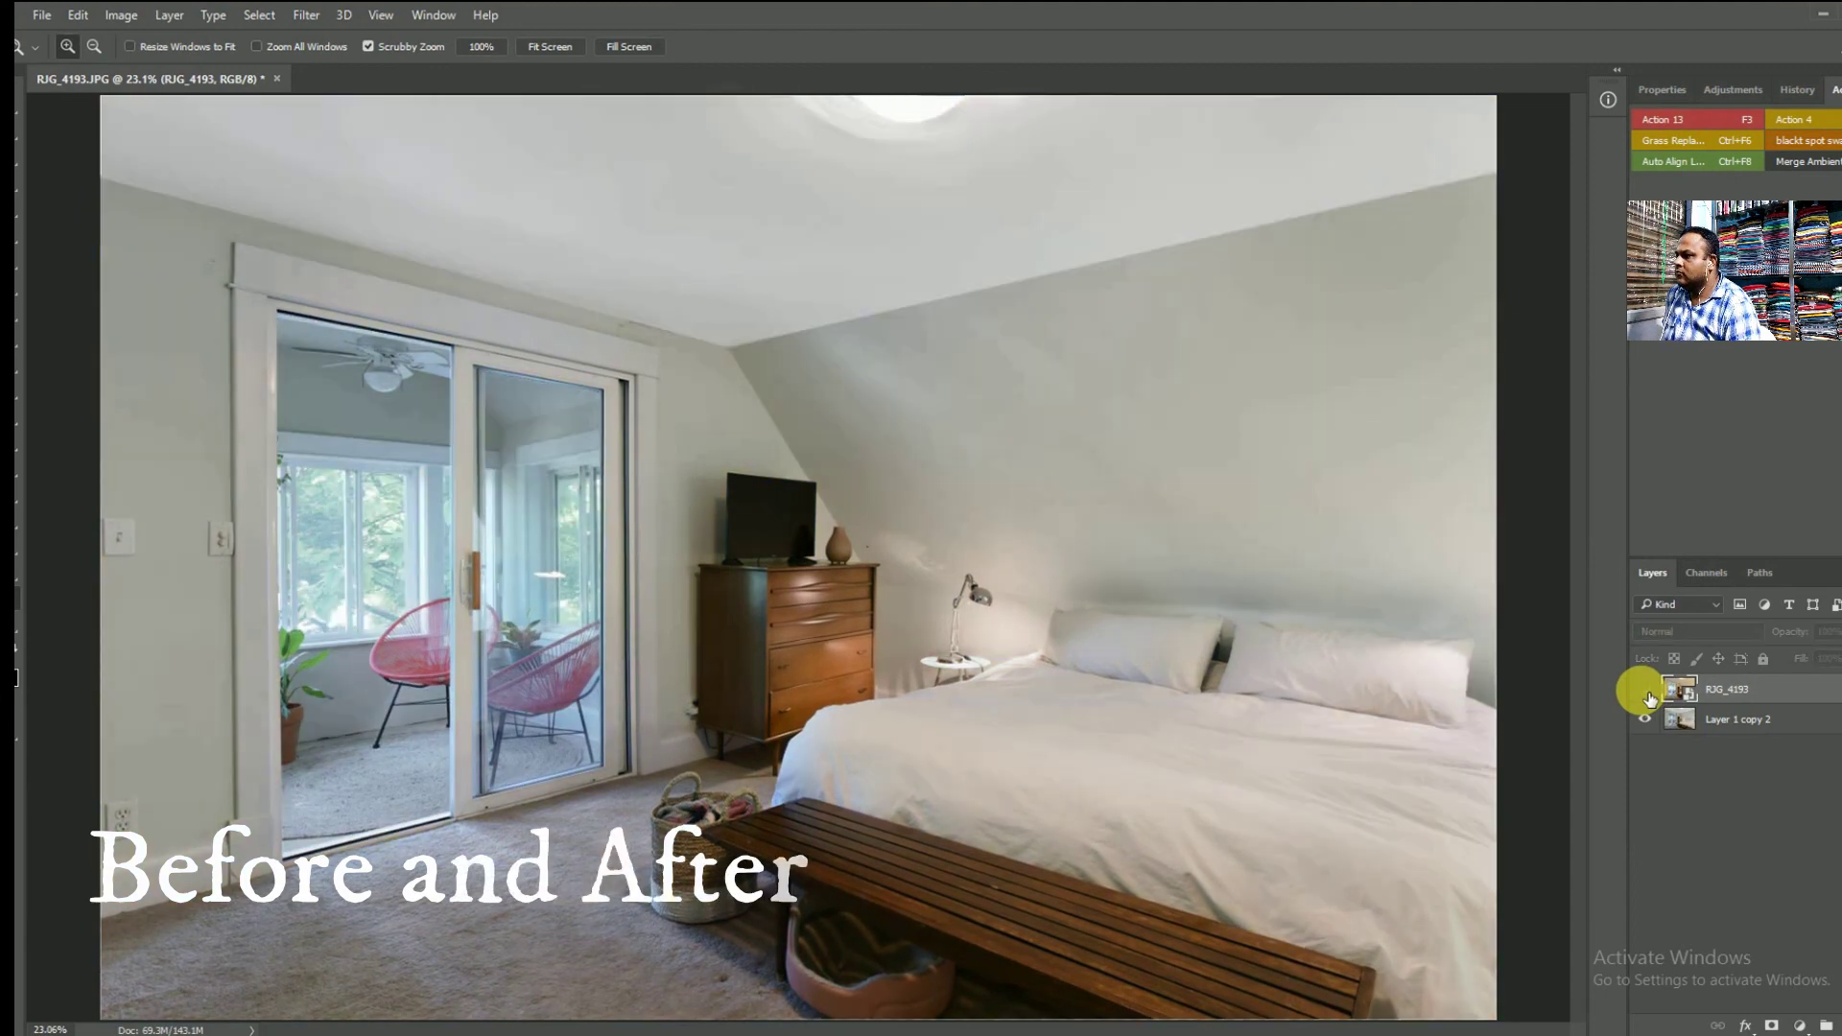